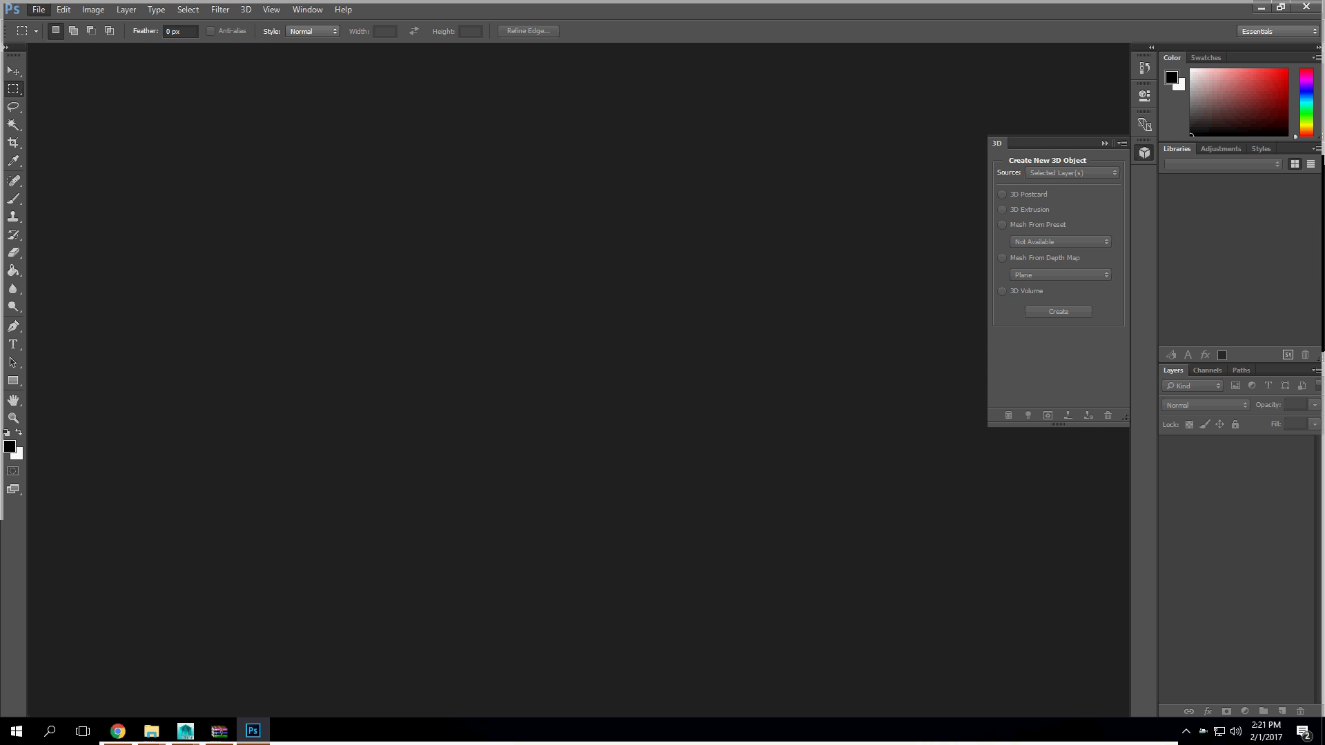
Step: Open the crate_uvMap image from the simple crate project folder on the C: drive
click(39, 10)
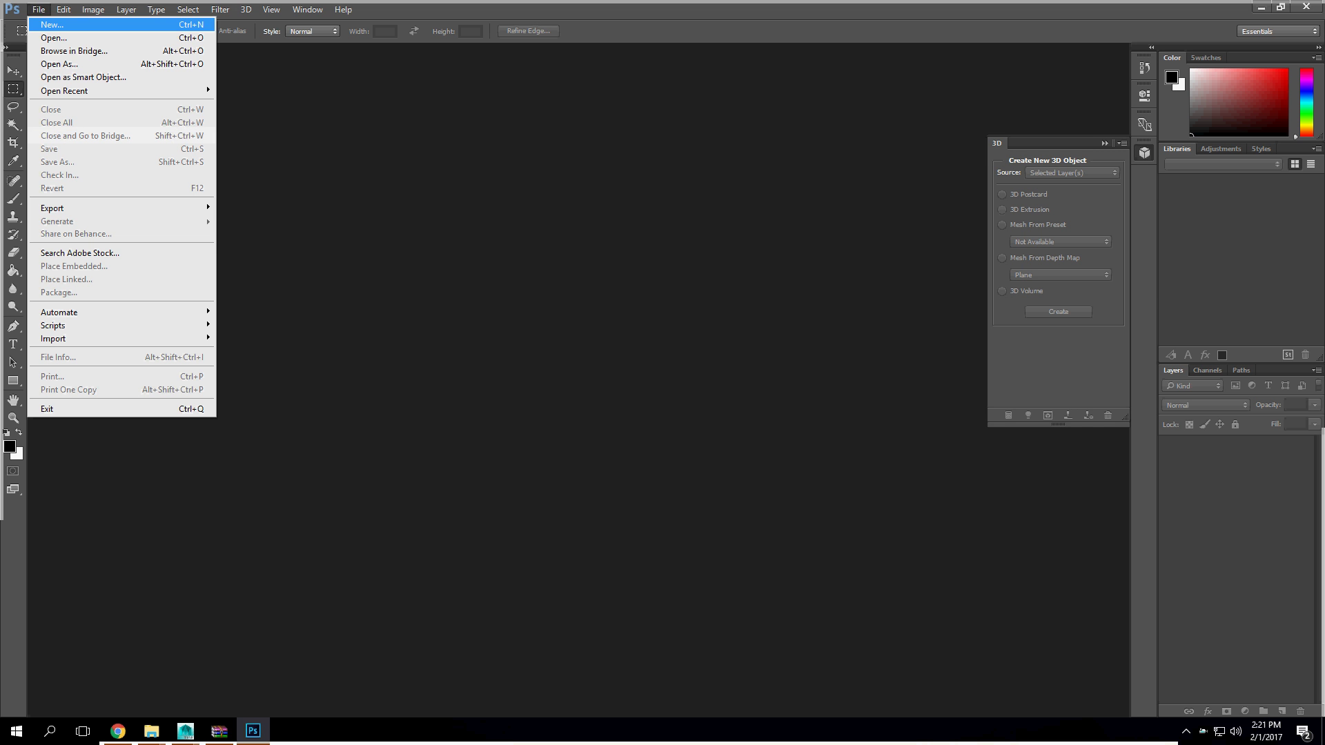
click(55, 37)
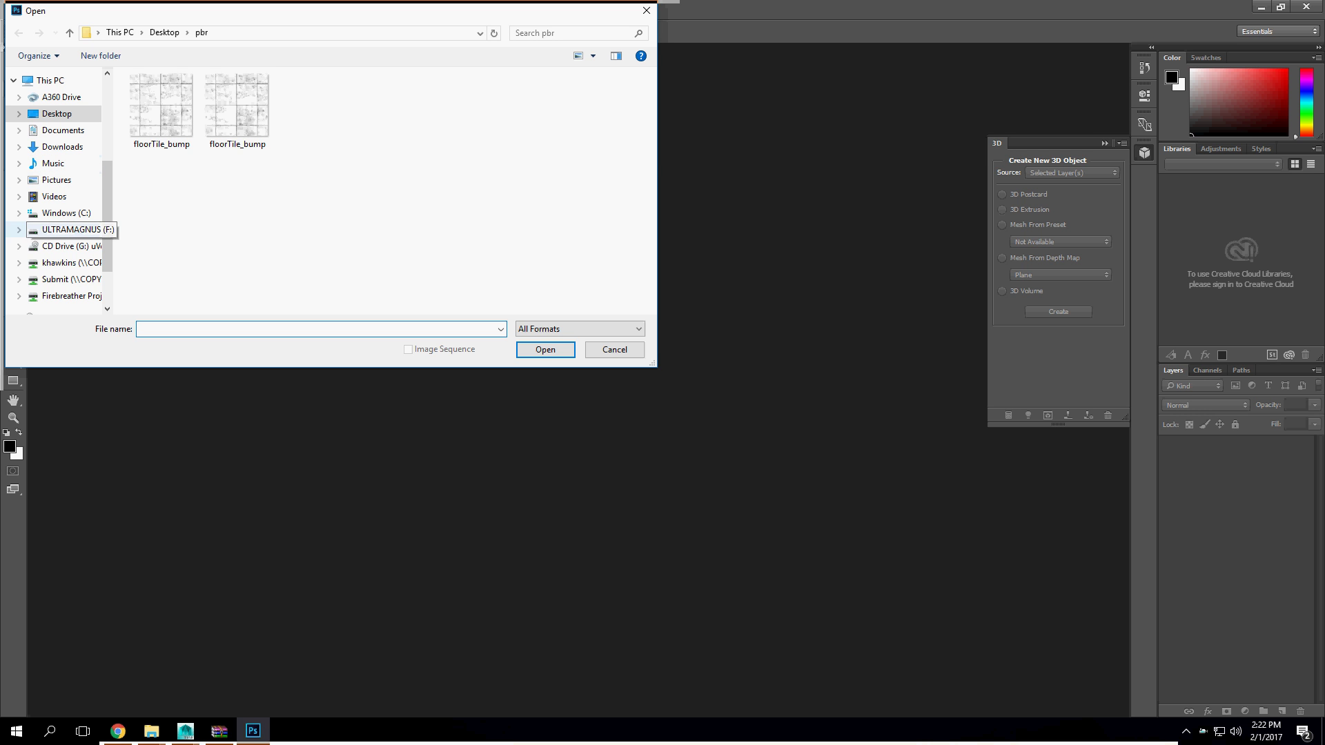
click(50, 81)
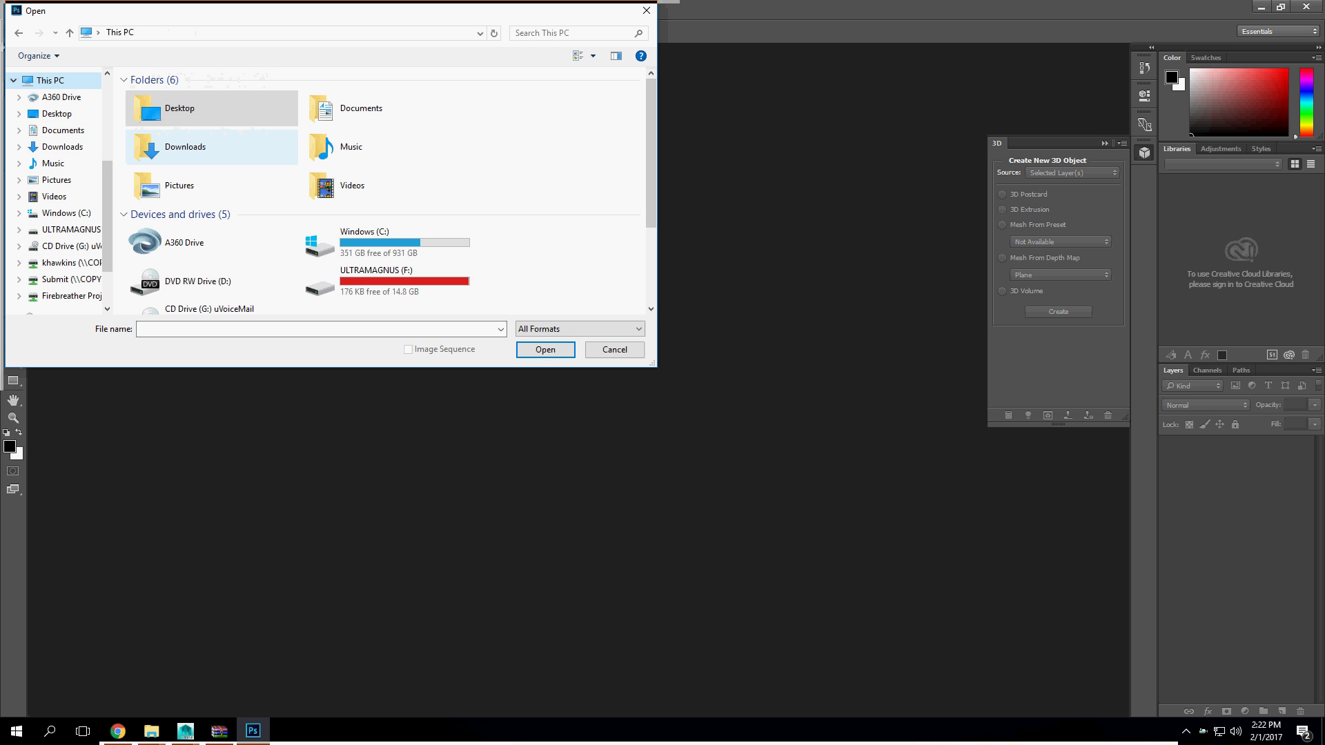
double_click(386, 244)
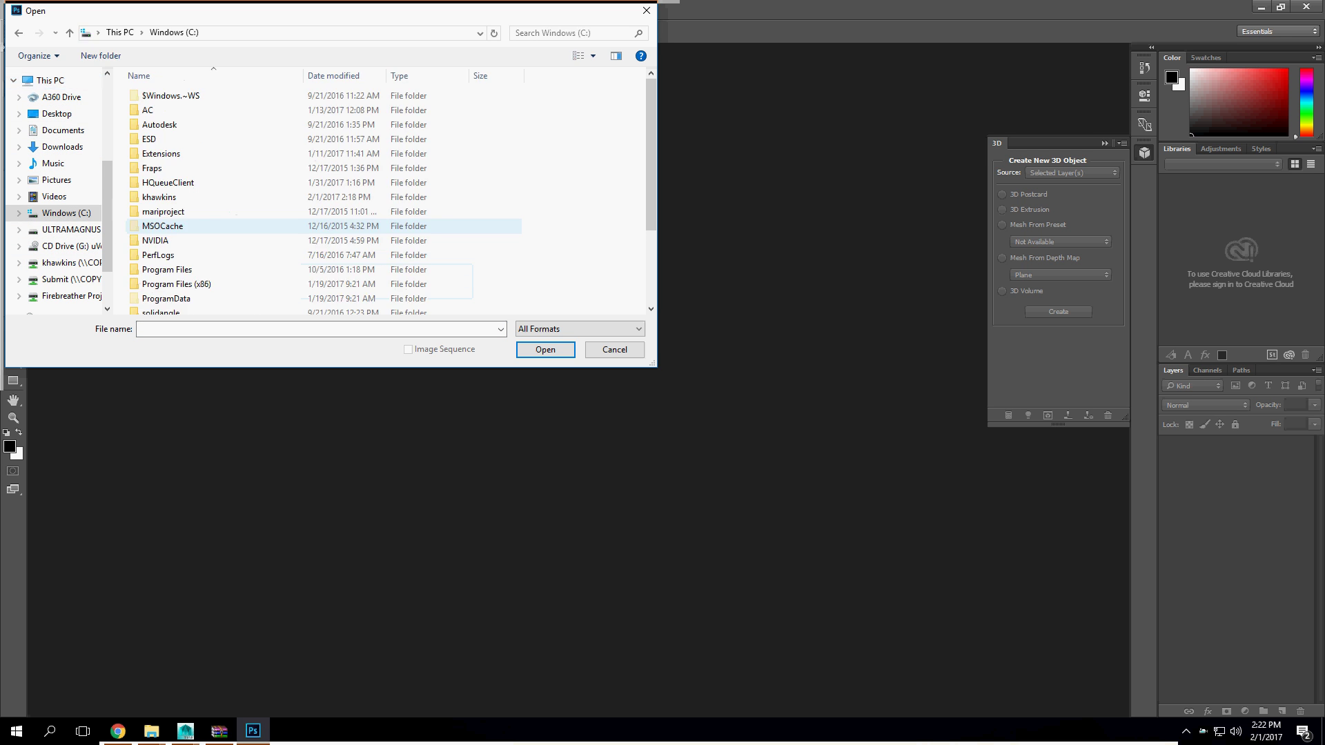
double_click(166, 196)
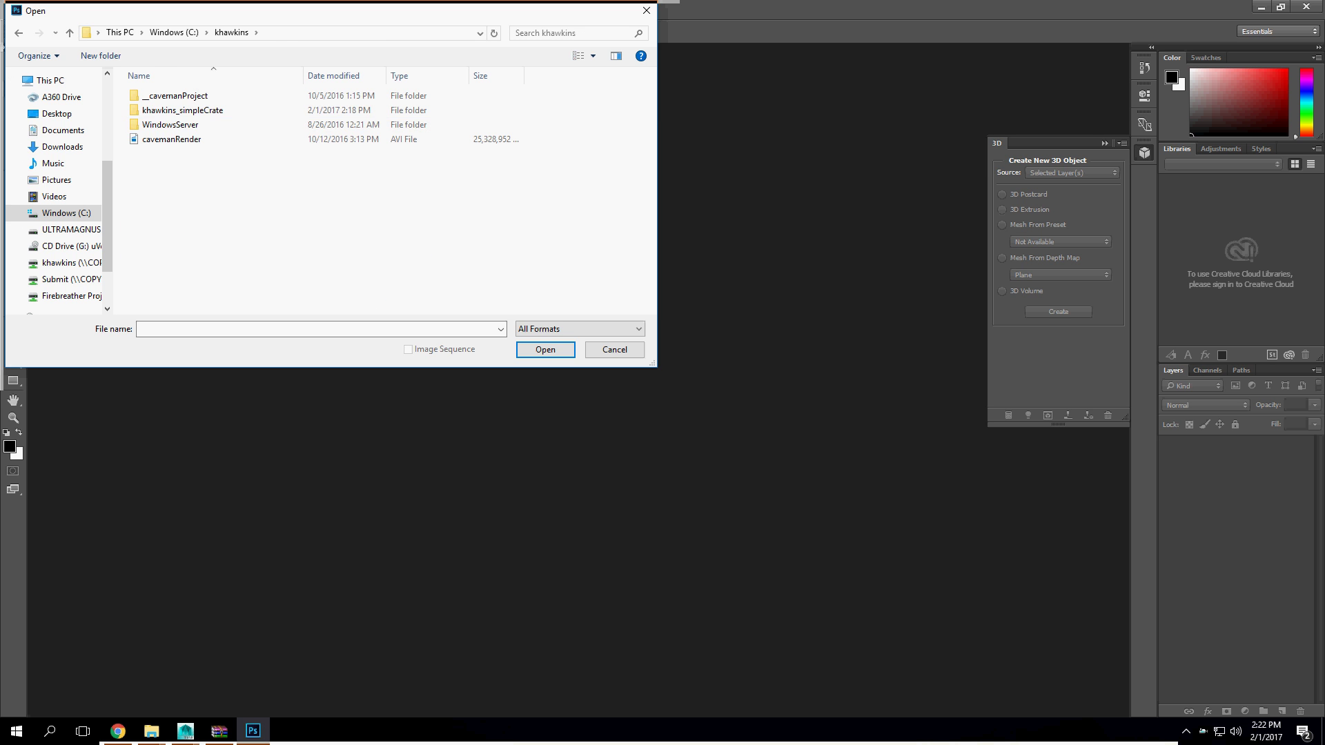
double_click(181, 109)
double_click(155, 168)
click(166, 95)
key(Return)
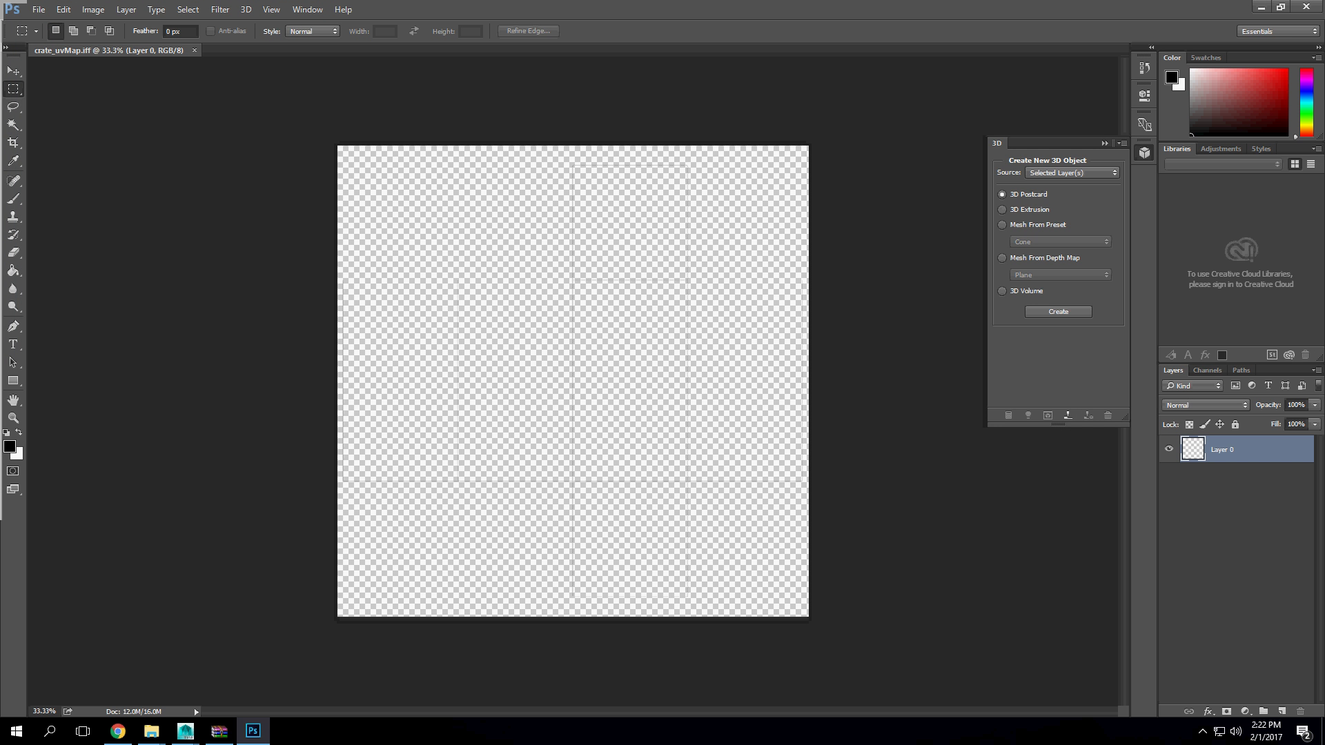
Step: Add a new layer beneath the UV map layer and fill it with black using the Paint Bucket
click(1282, 711)
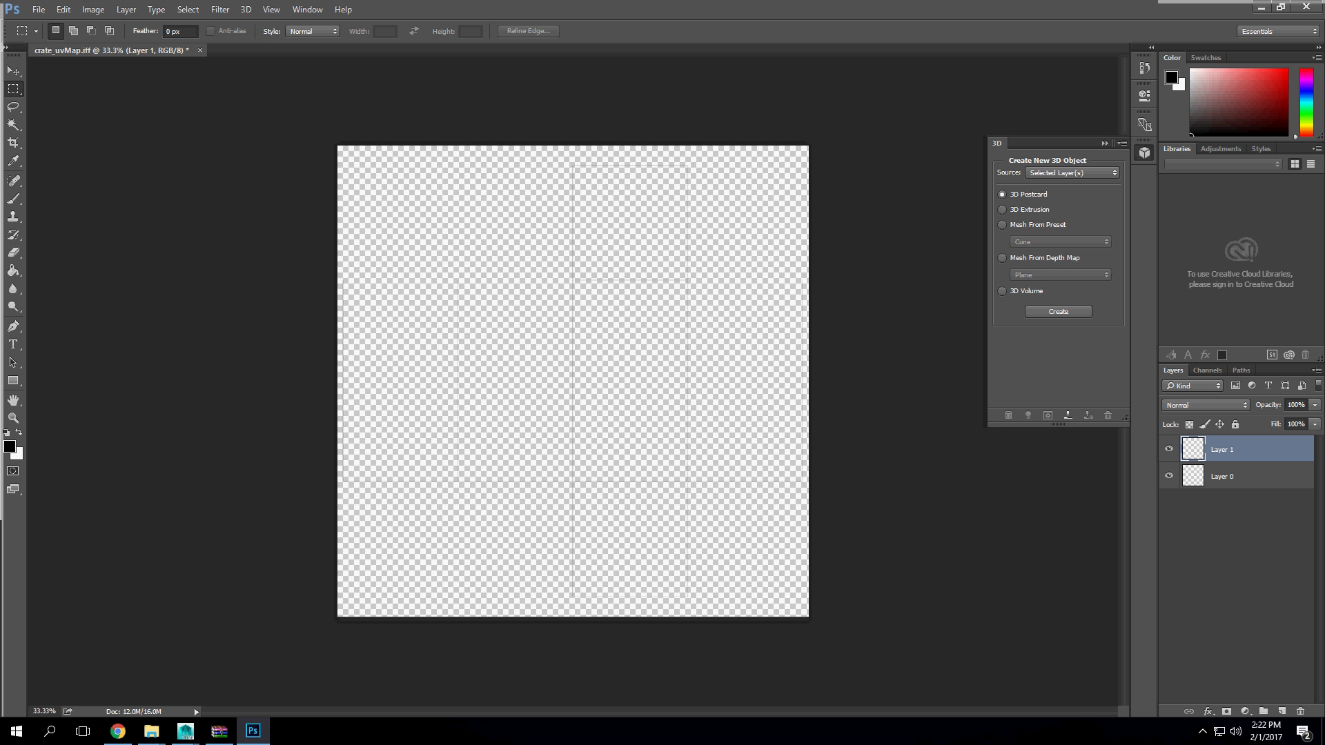
drag(1242, 450, 1242, 487)
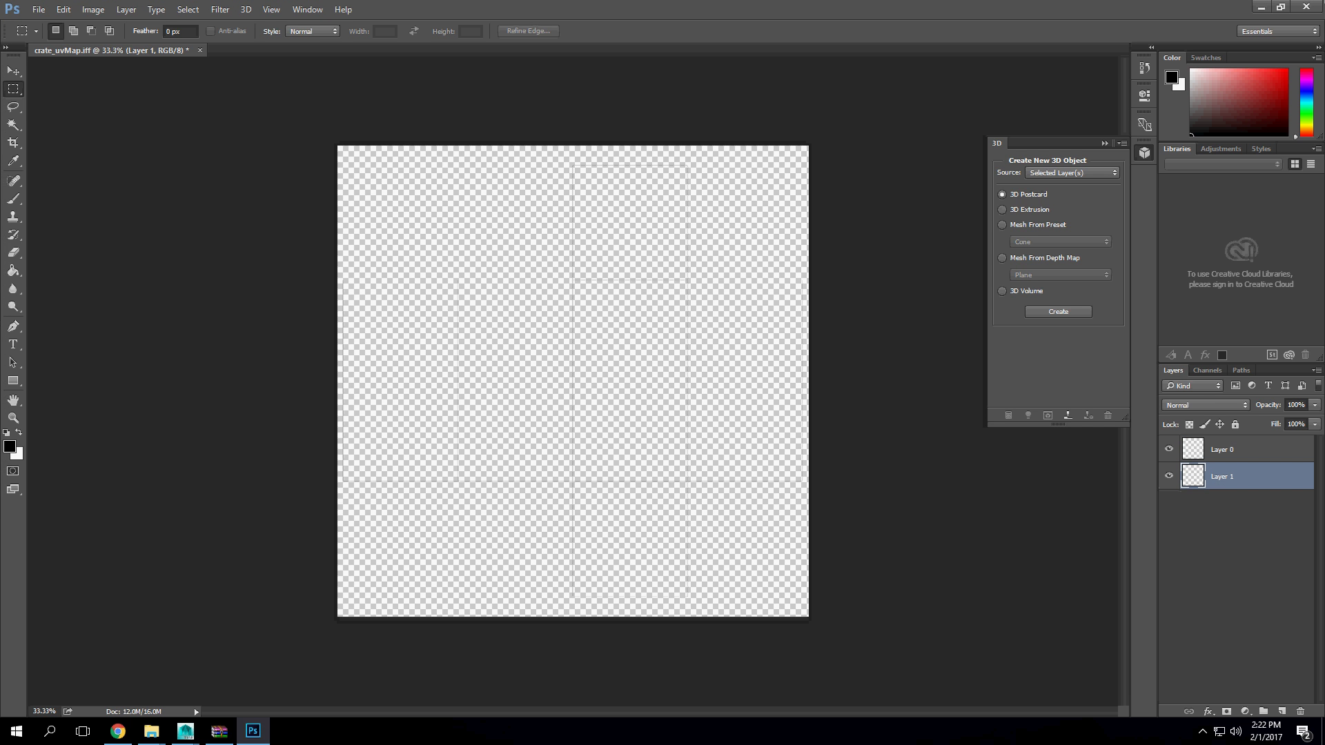
click(13, 271)
click(511, 345)
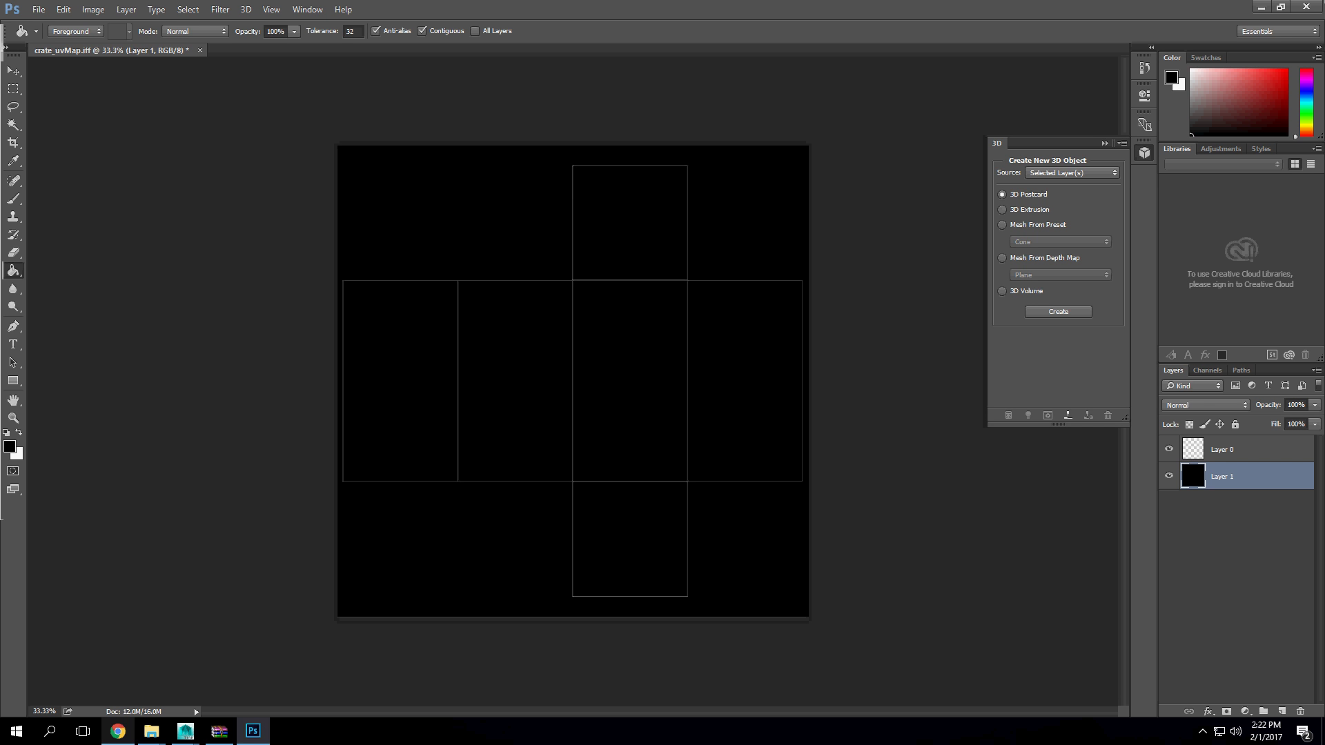
Step: Switch to Chrome, open Textures.com in a new tab and search it for "wood"
mouse_move(118, 731)
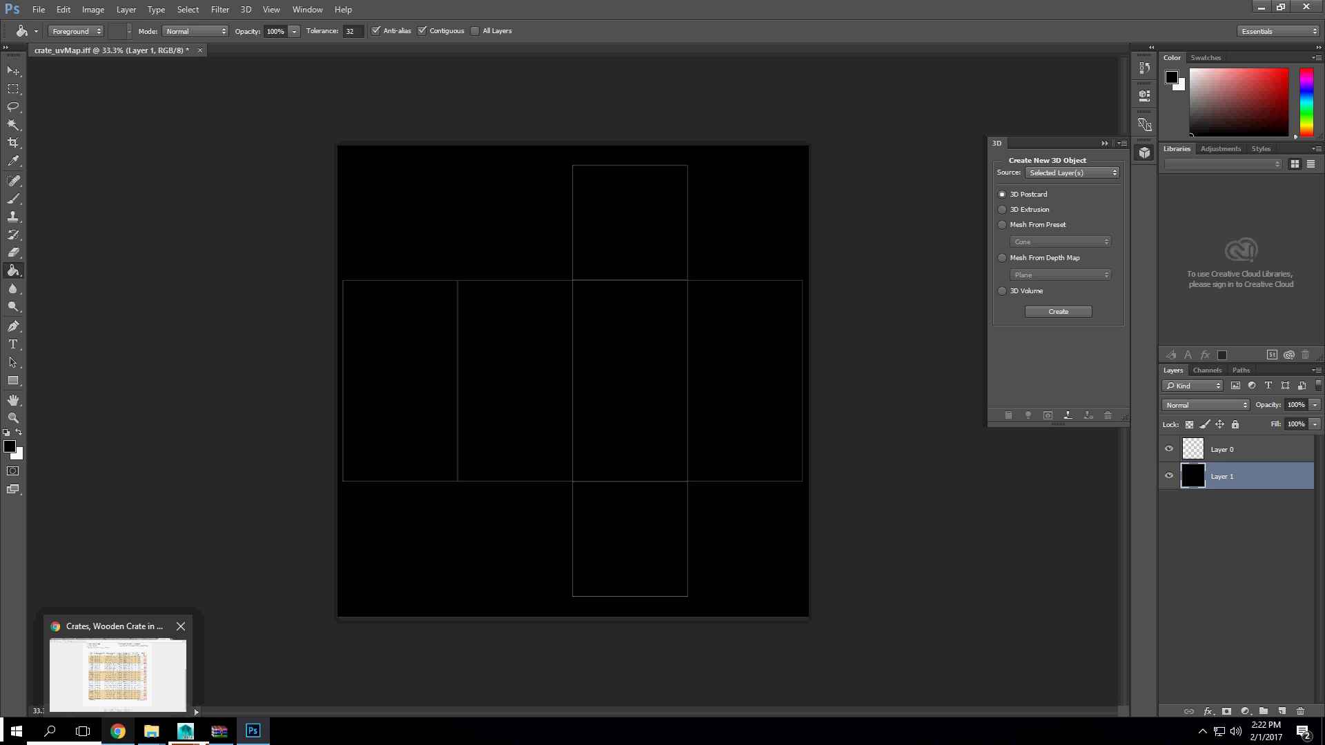
click(118, 670)
key(ctrl+t)
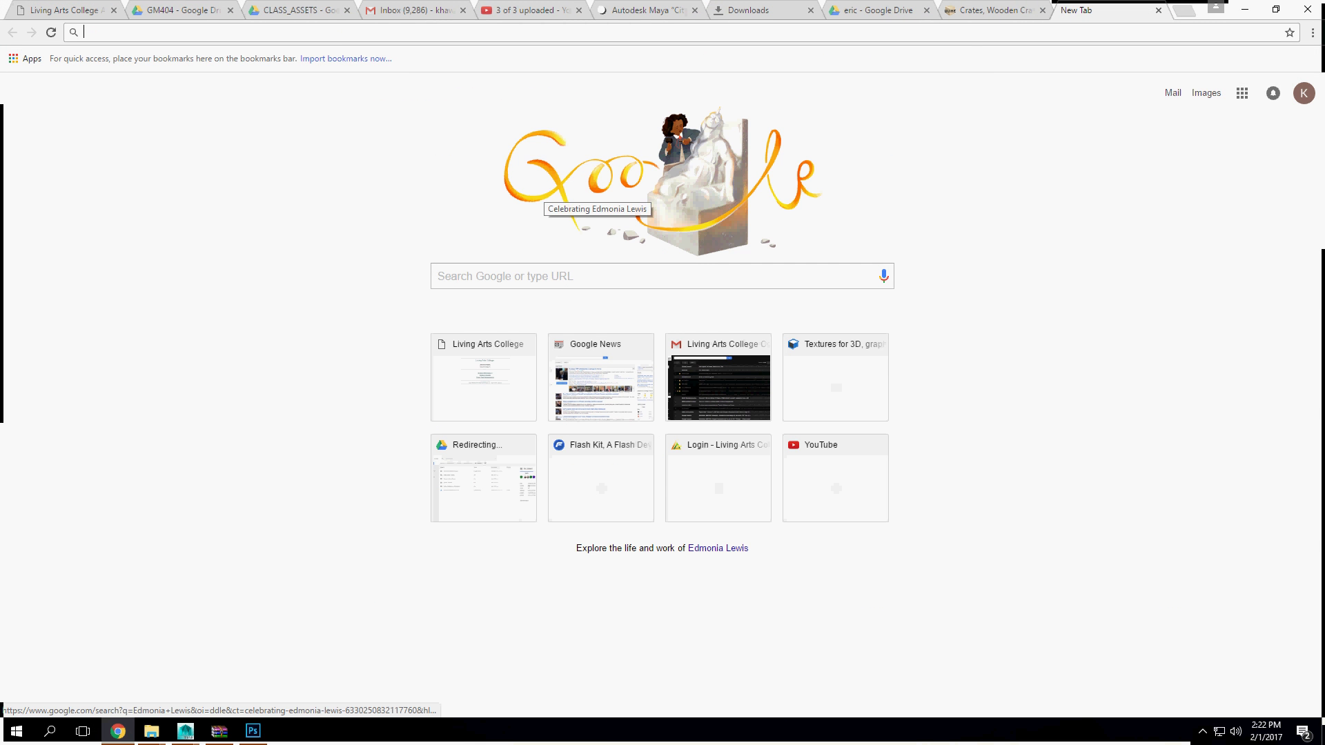
text(cg)
key(Return)
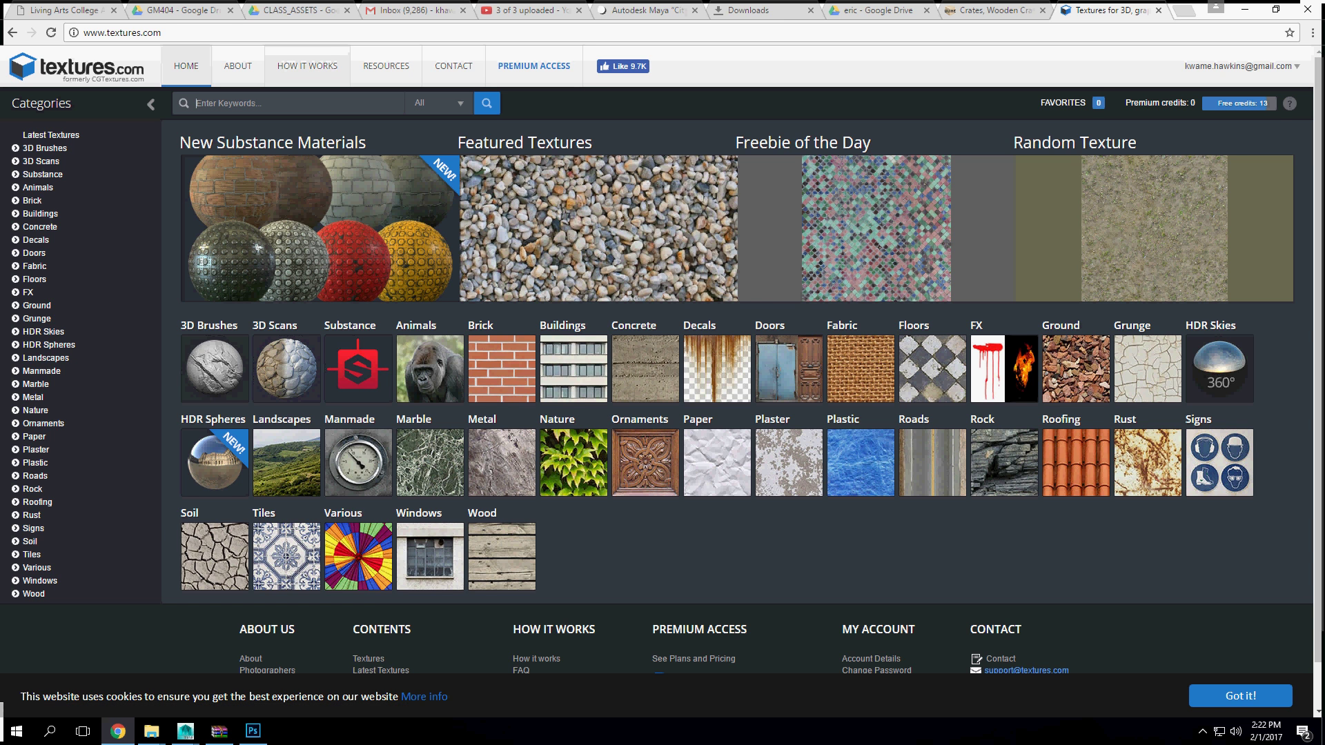
text(wood)
key(Return)
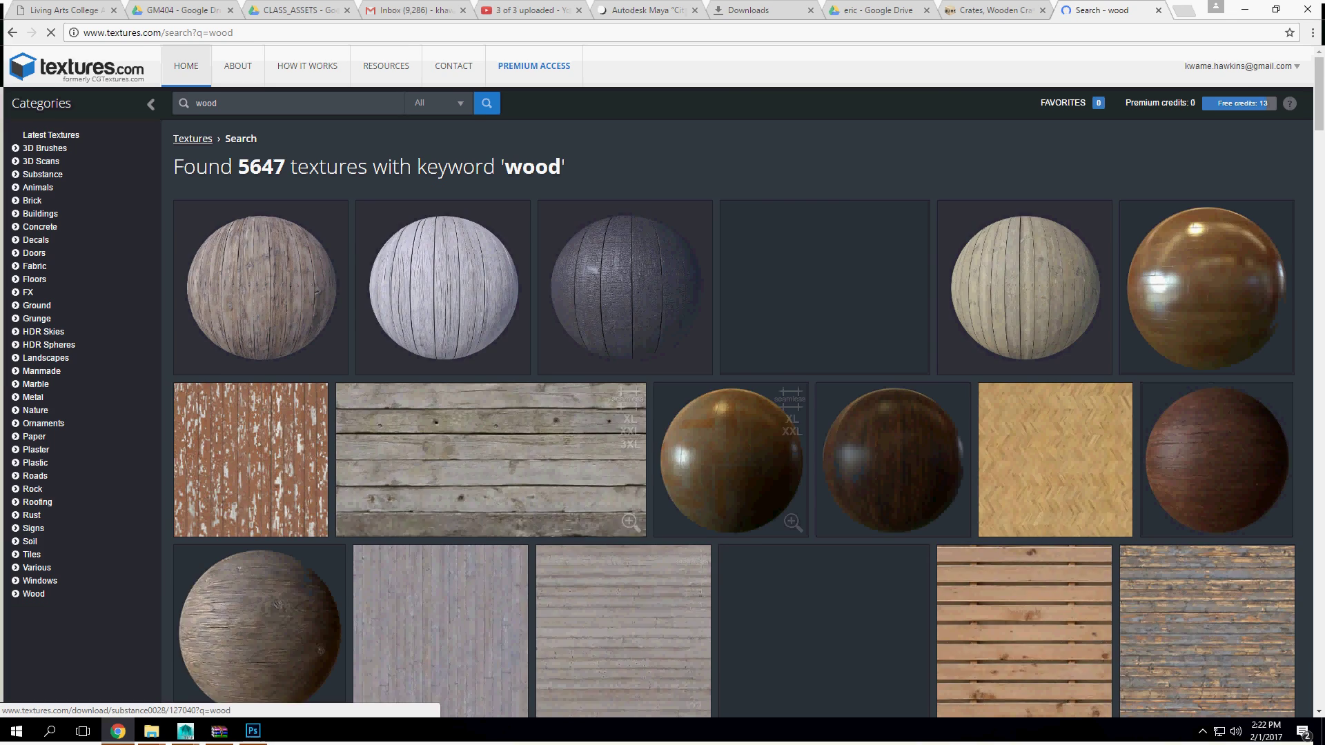
Step: Browse the wood search results and open the brown WoodPlanksOld0151 texture
scroll(676, 483, down, 1)
scroll(735, 455, down, 5)
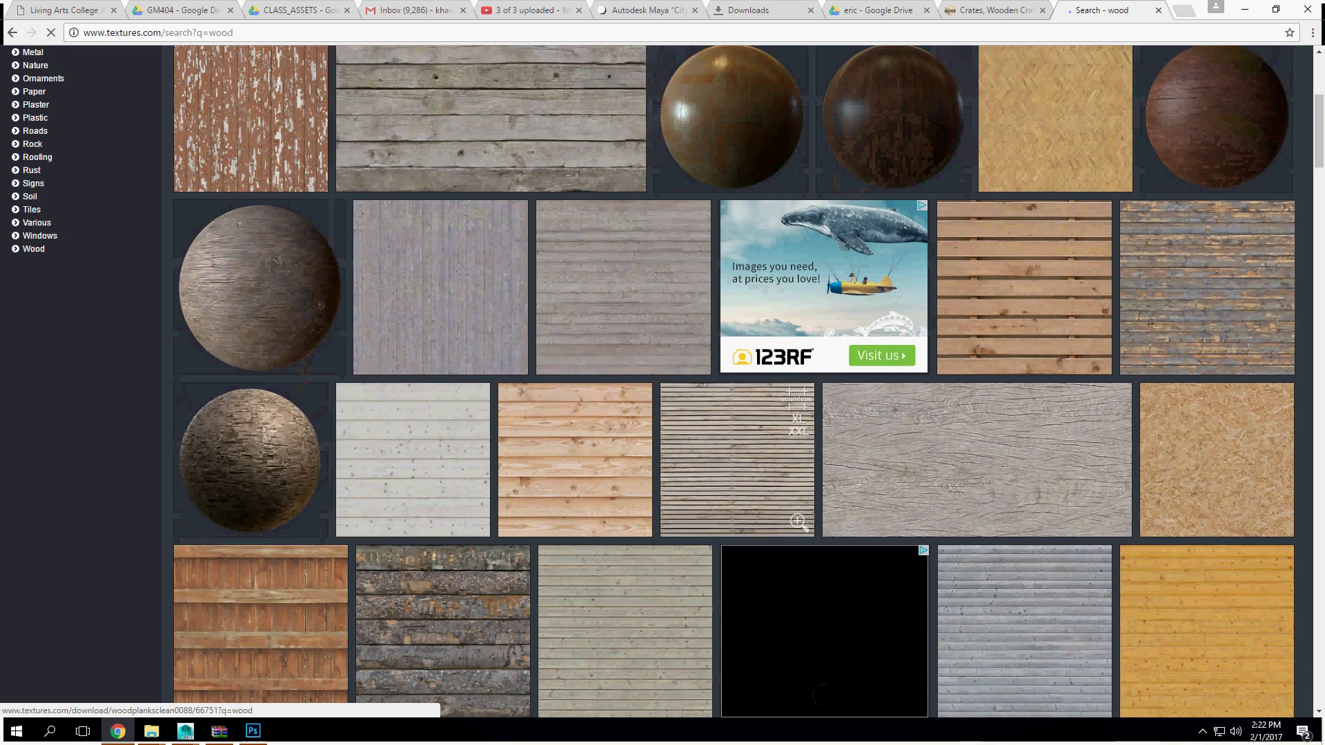
scroll(735, 455, up, 2)
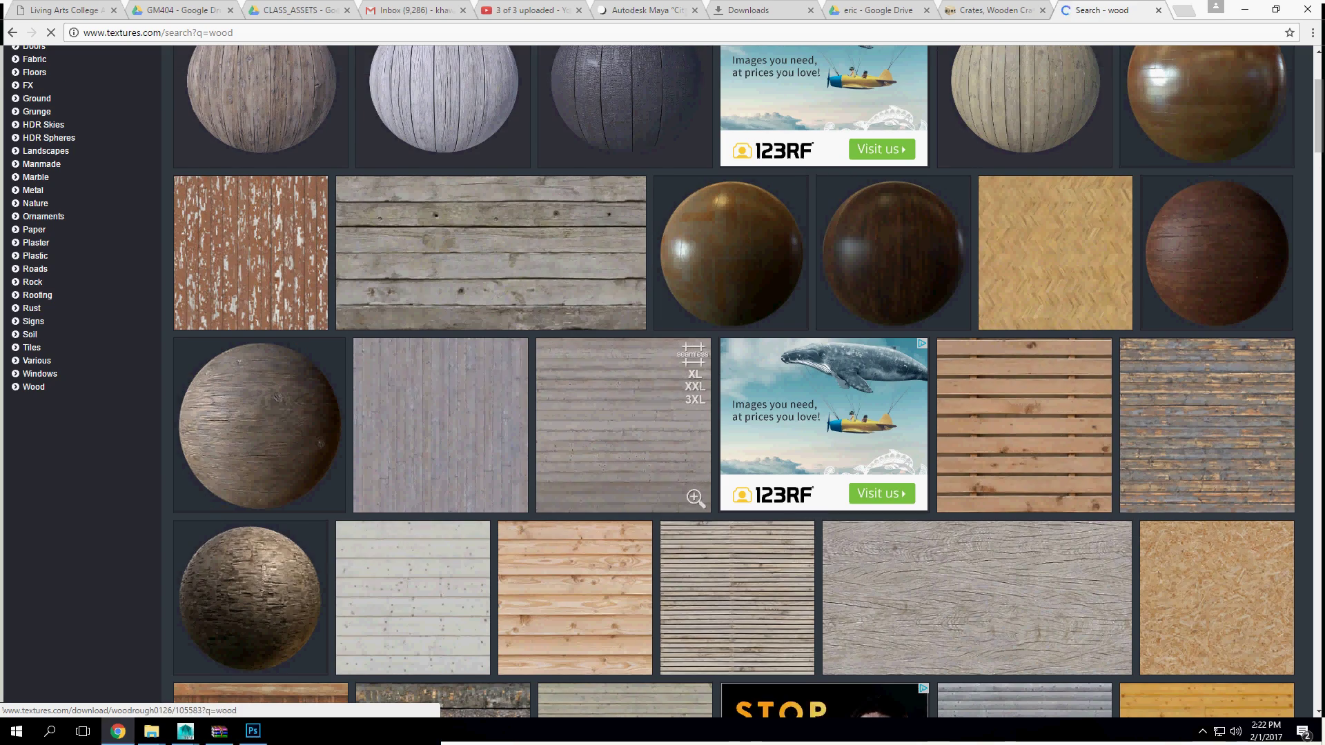
scroll(490, 276, down, 4)
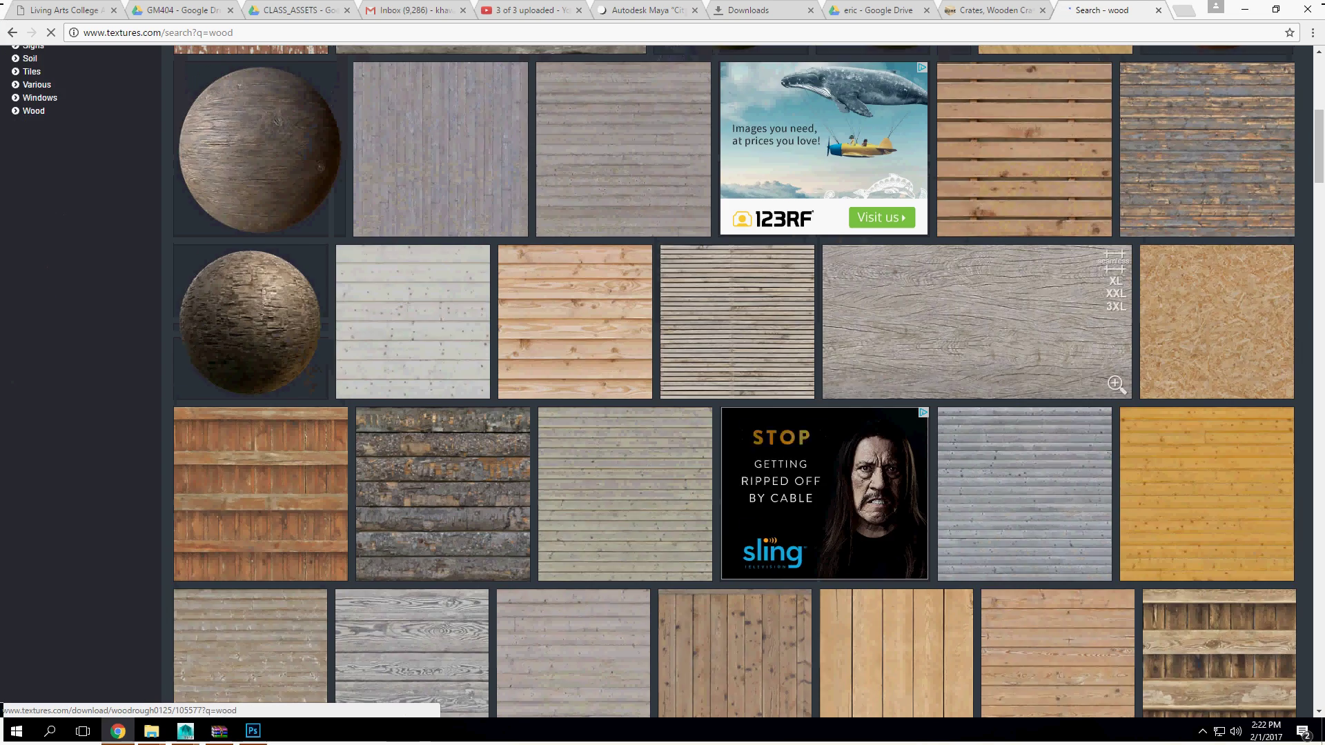
scroll(1025, 355, down, 2)
scroll(1025, 355, up, 1)
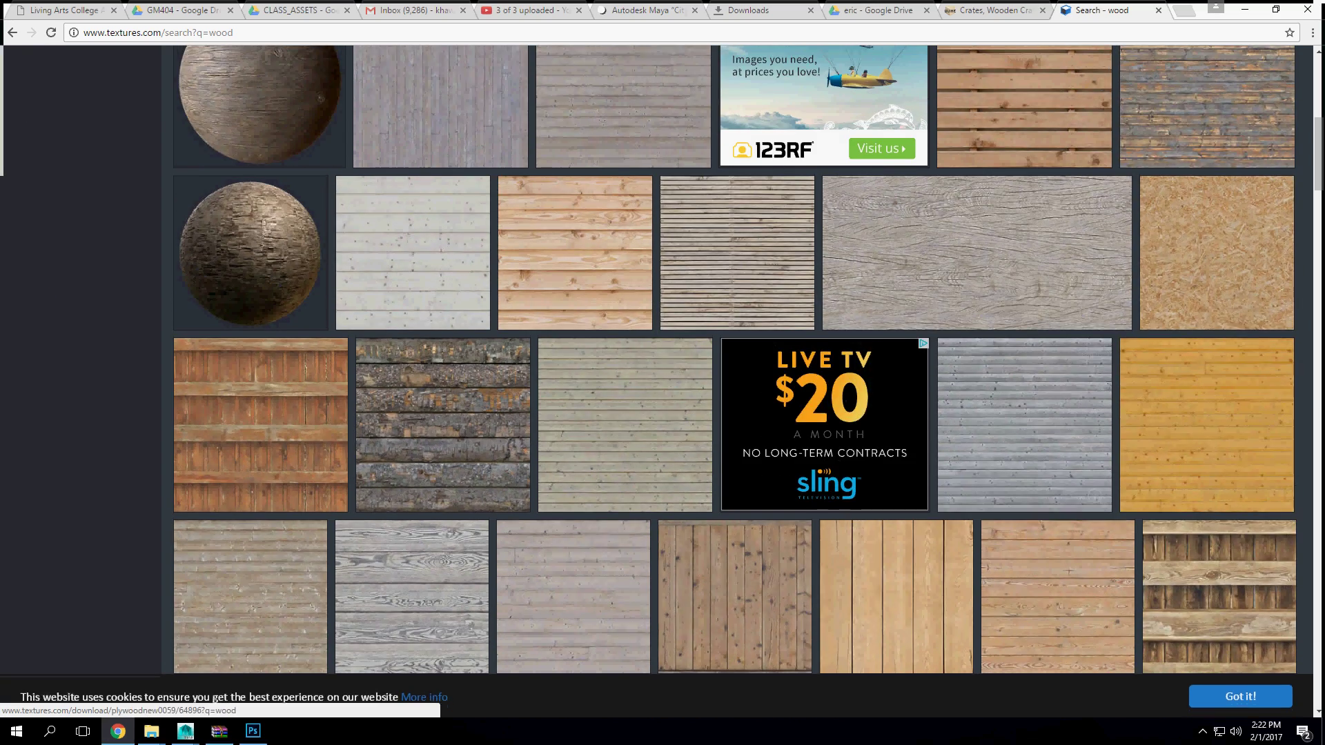
scroll(1214, 256, up, 2)
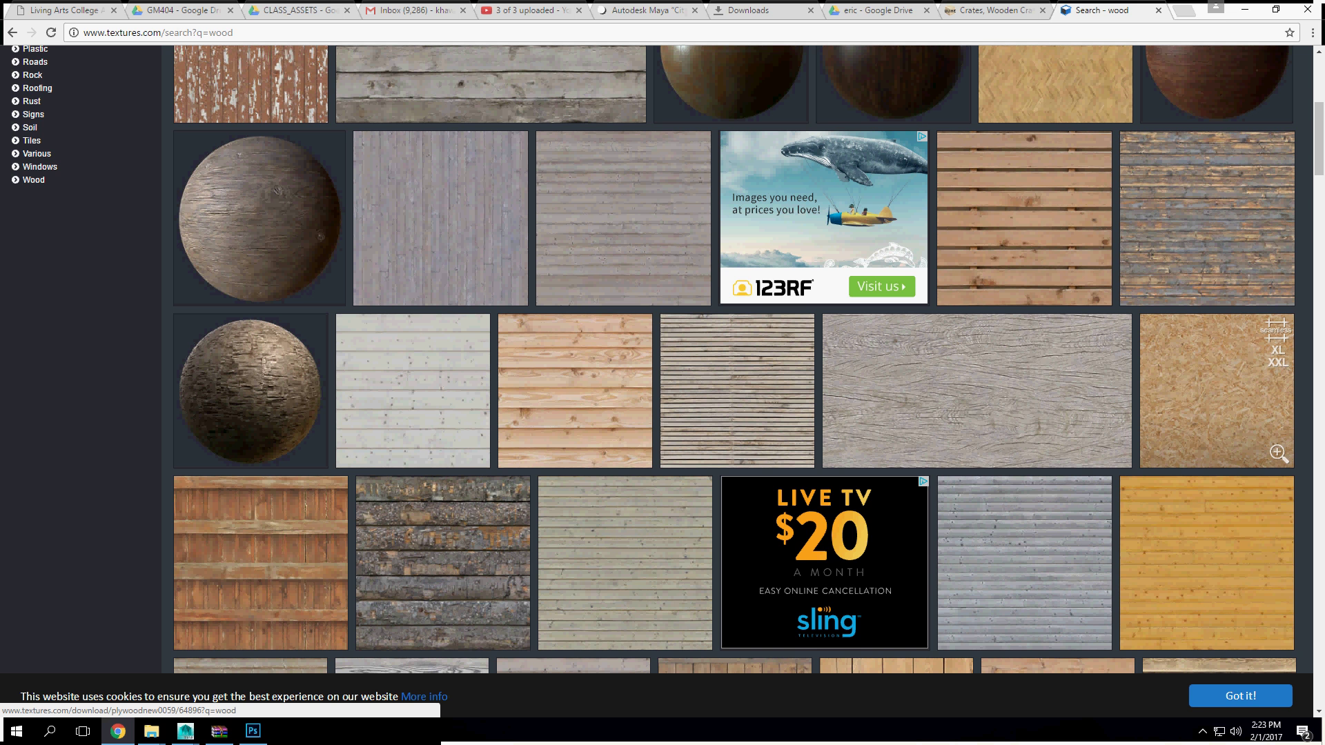
scroll(1215, 386, down, 3)
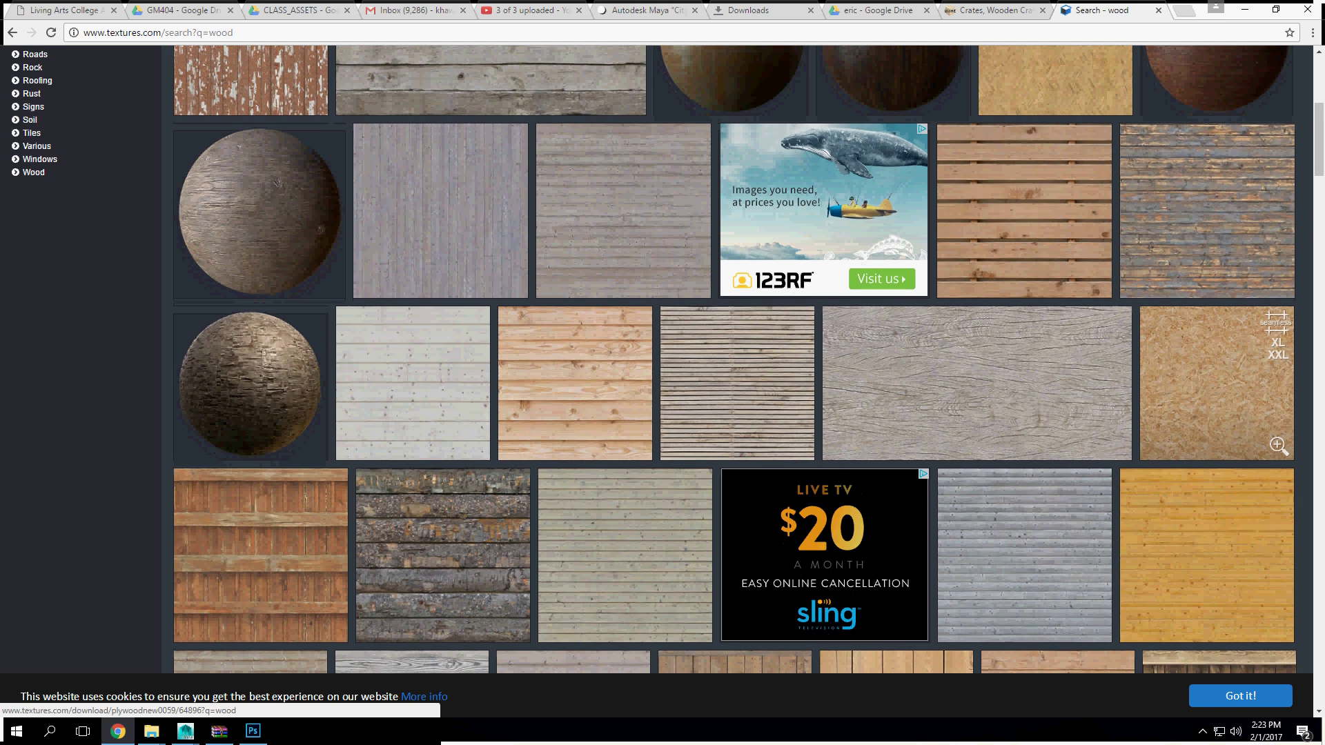
scroll(1215, 386, down, 3)
scroll(1138, 414, down, 1)
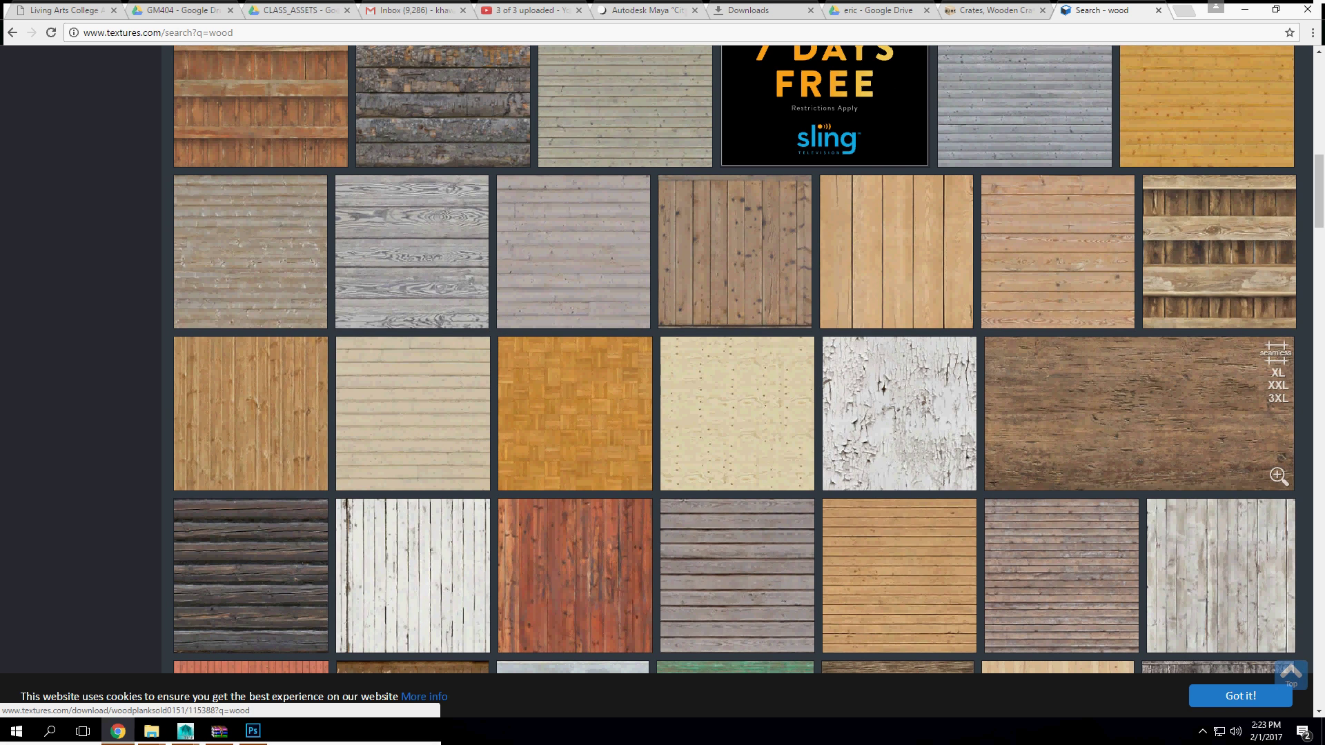
click(1138, 414)
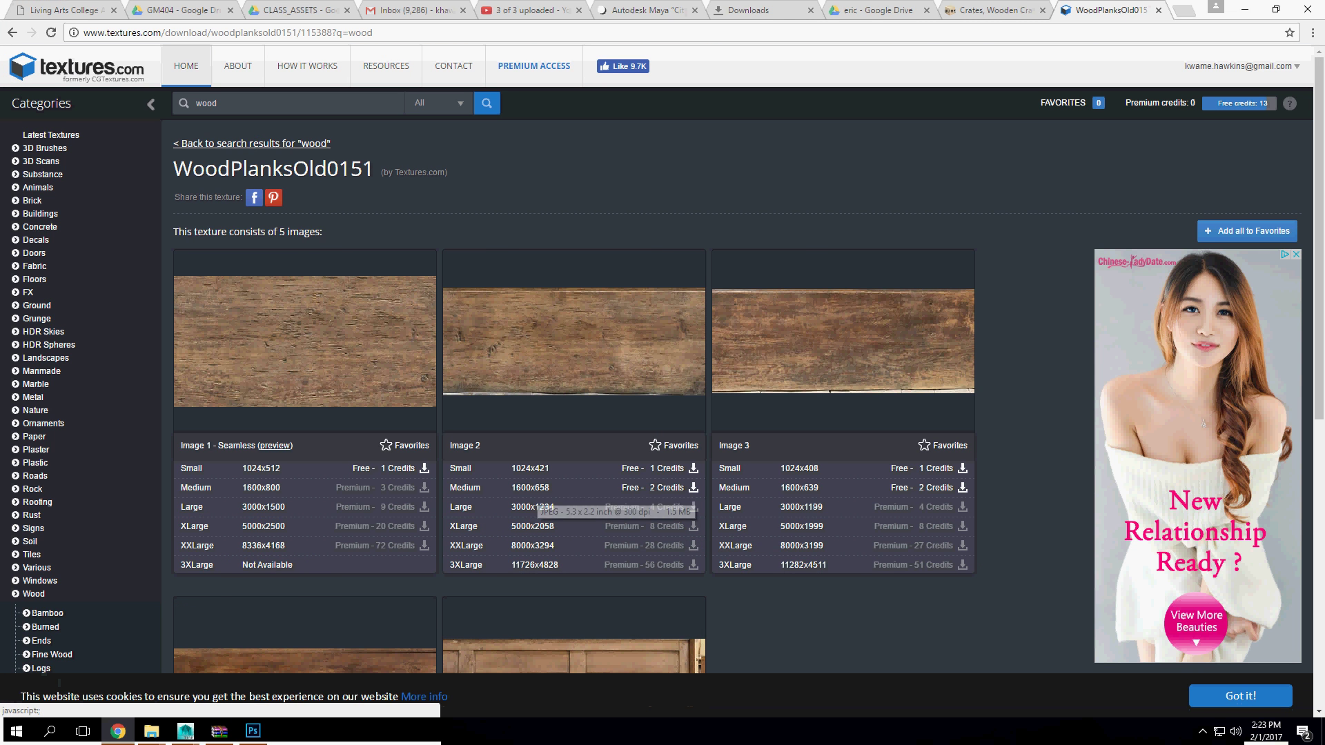
Step: Look over the WoodPlanksOld0151 images and download Image 2 in the Medium 1600x658 size
scroll(538, 498, down, 4)
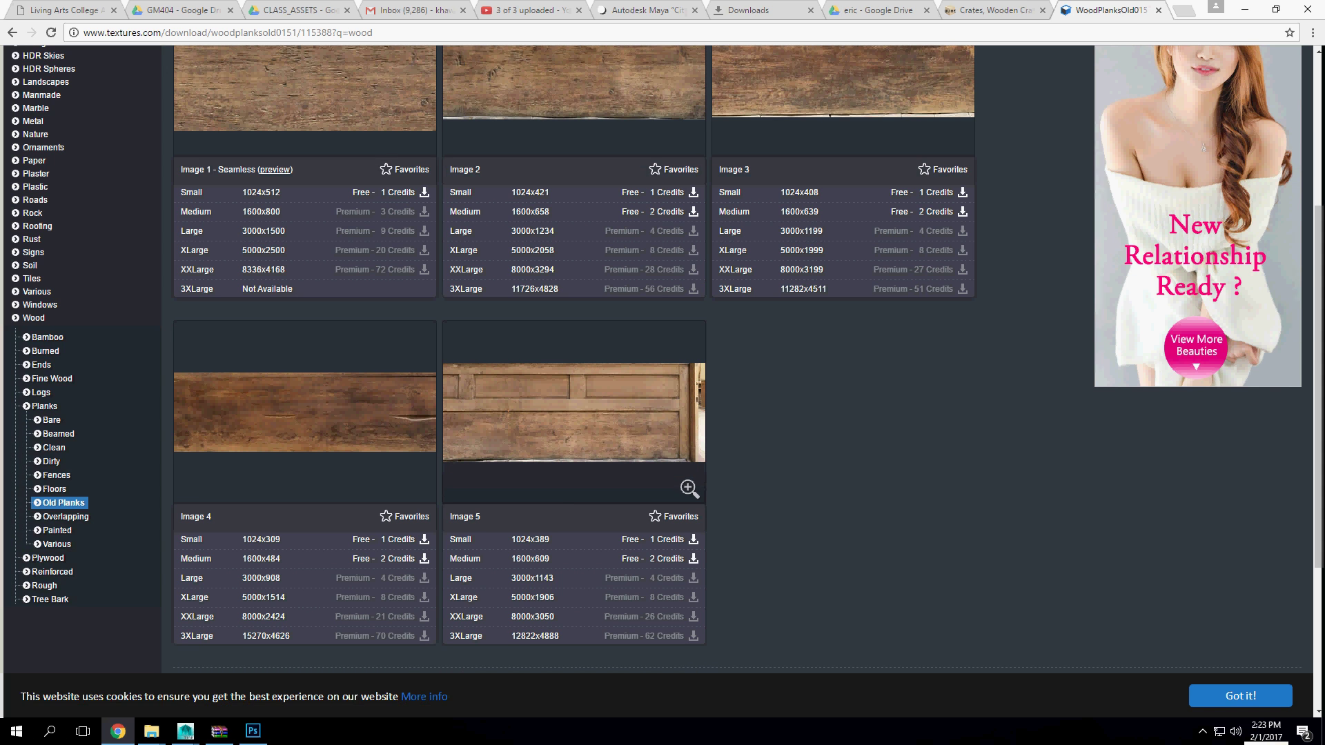
scroll(538, 498, up, 4)
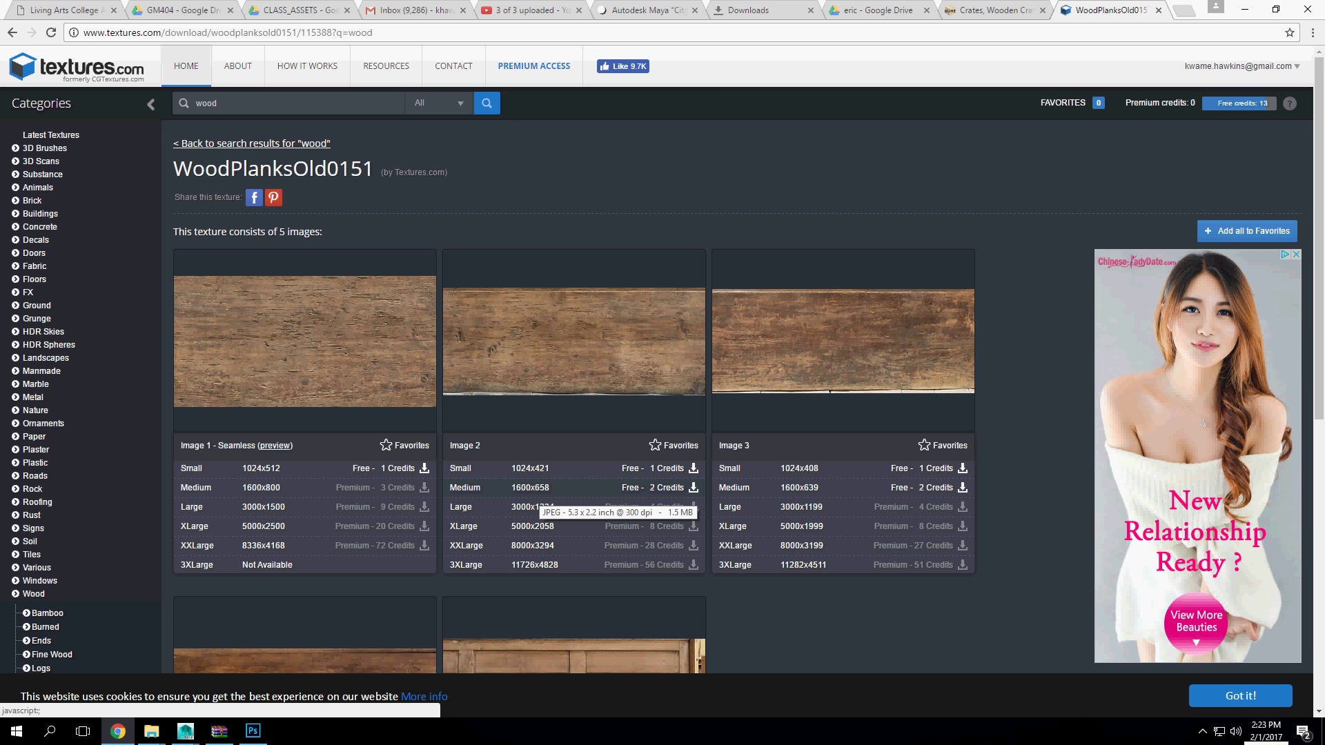
click(540, 490)
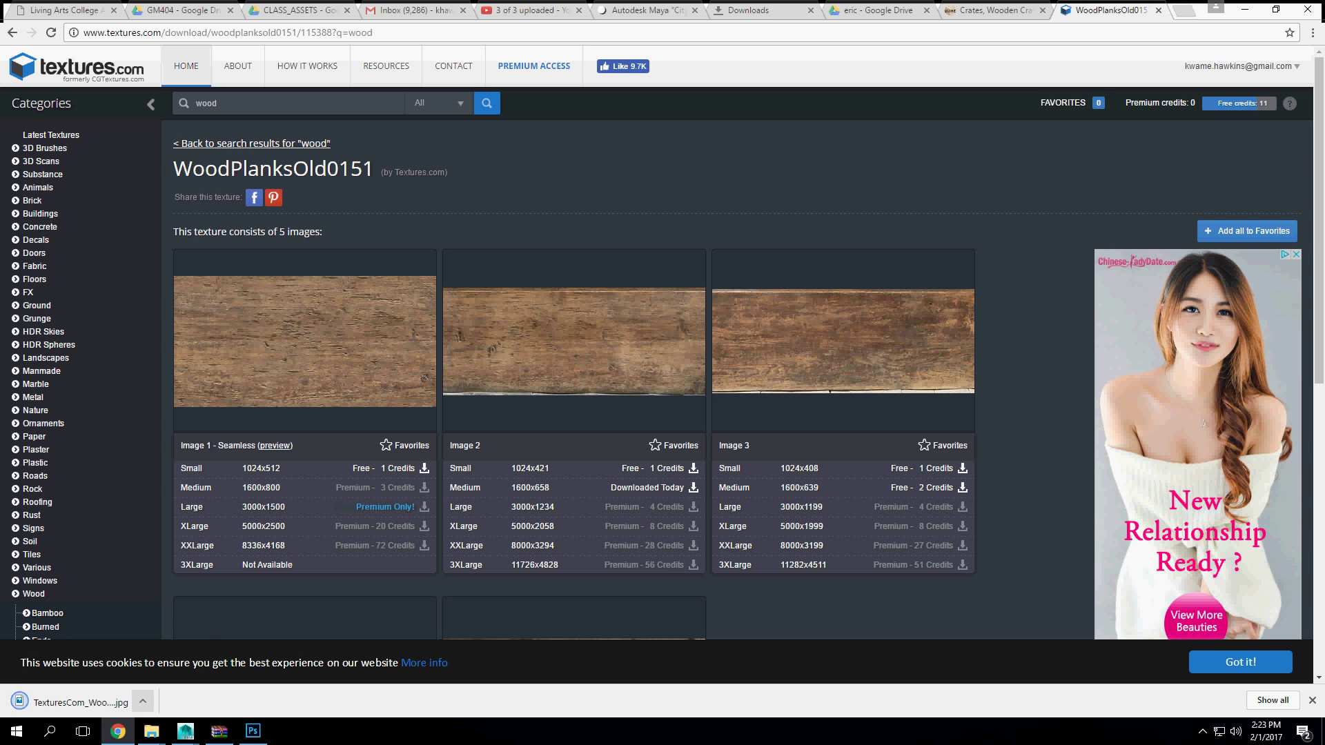
Step: Try to search the texture library for "metal"
key(ctrl+a)
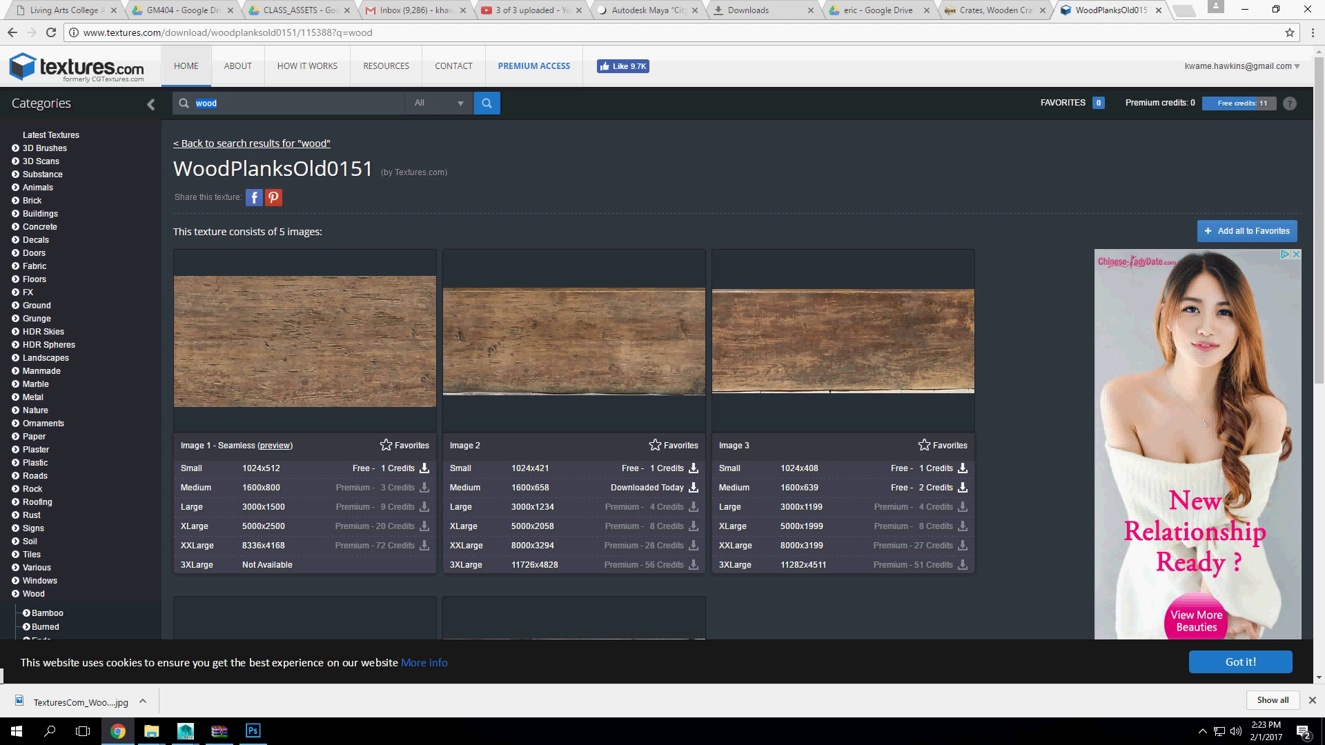
text(metal)
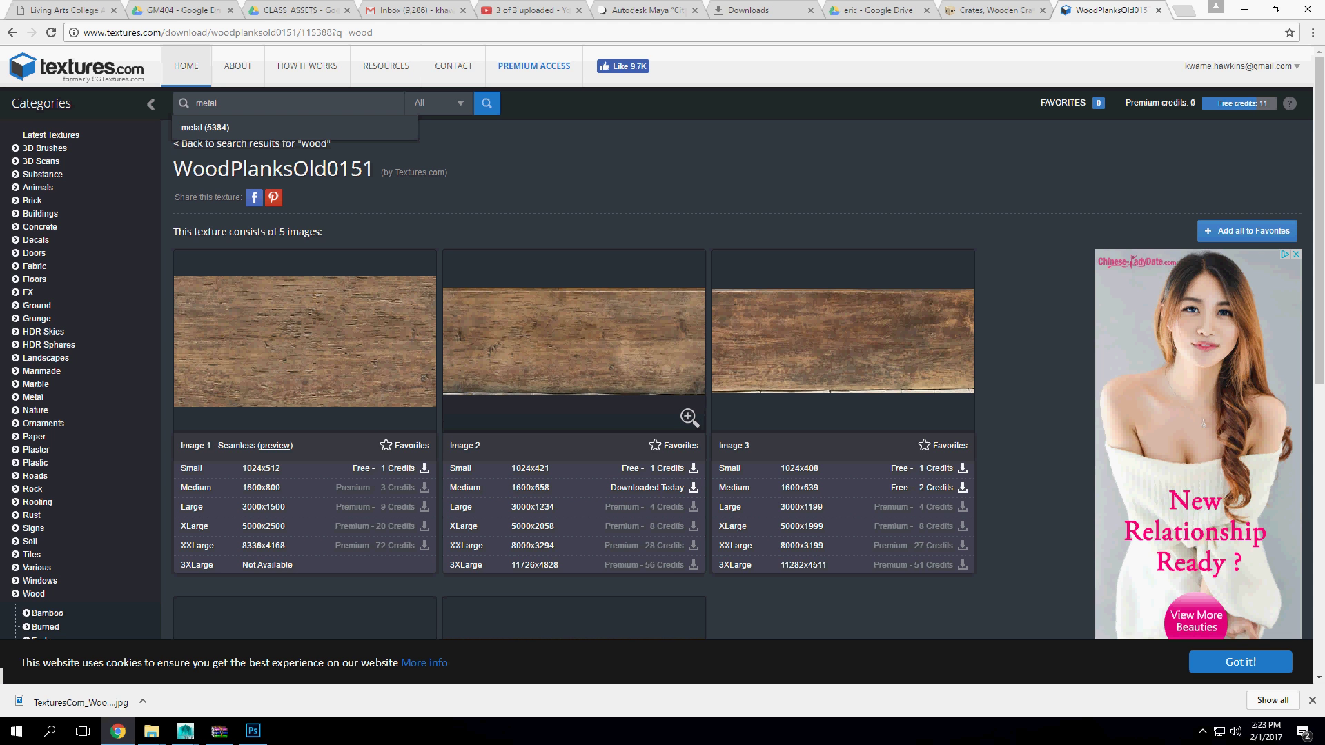
key(Down)
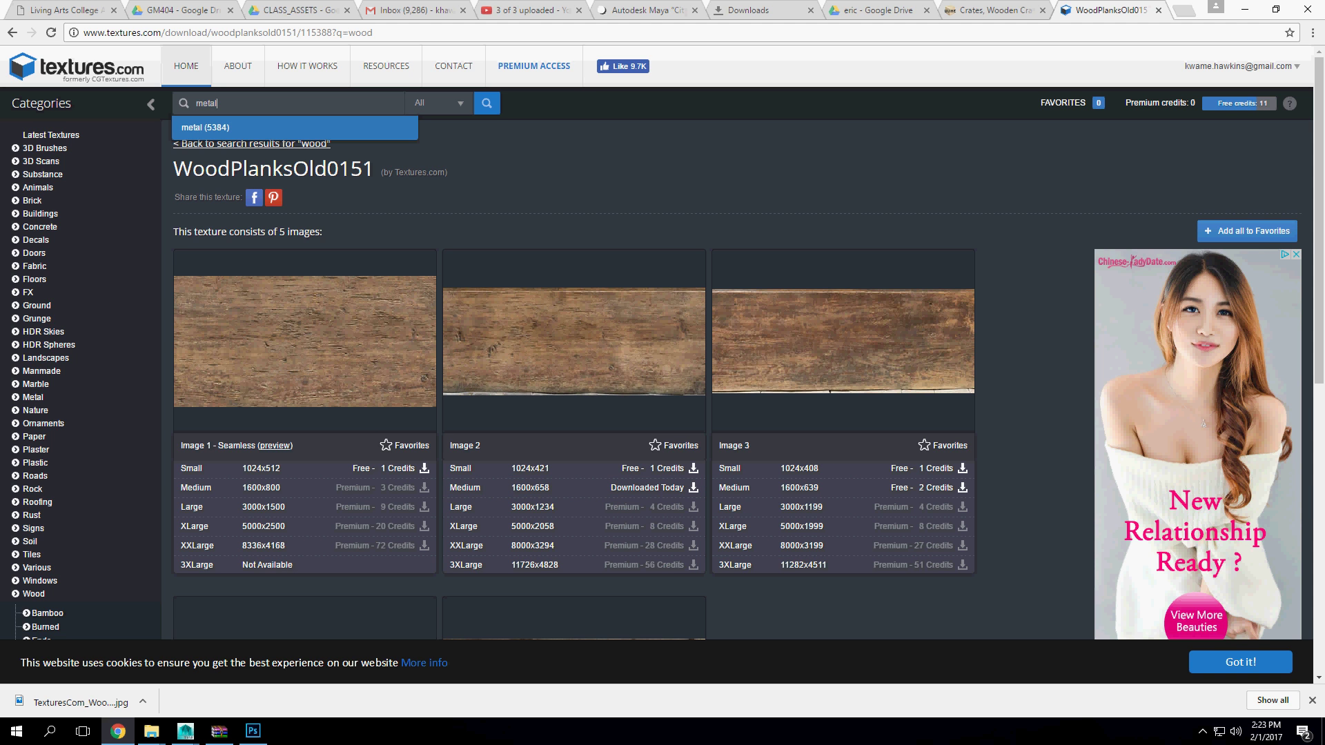
key(Return)
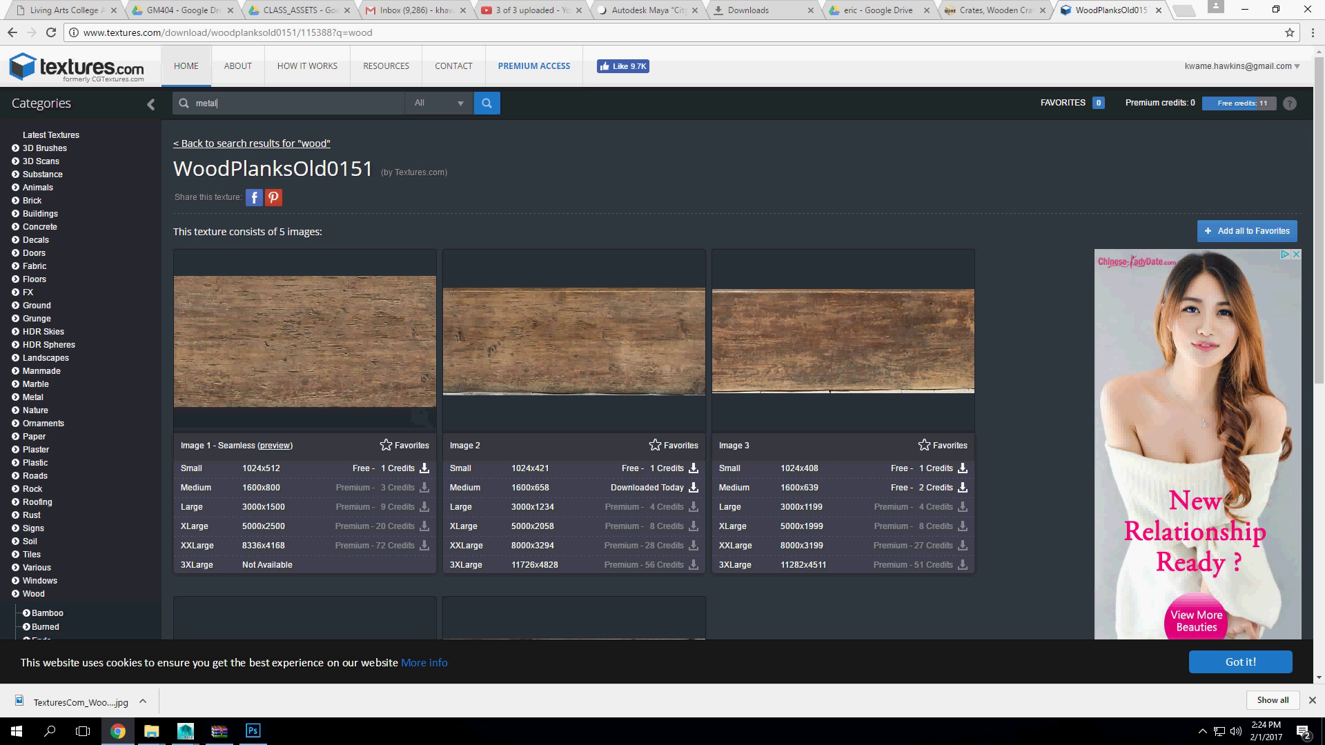
Step: Show the downloaded WoodPlanksOld0151 image in its folder and open it with Photoshop
click(142, 701)
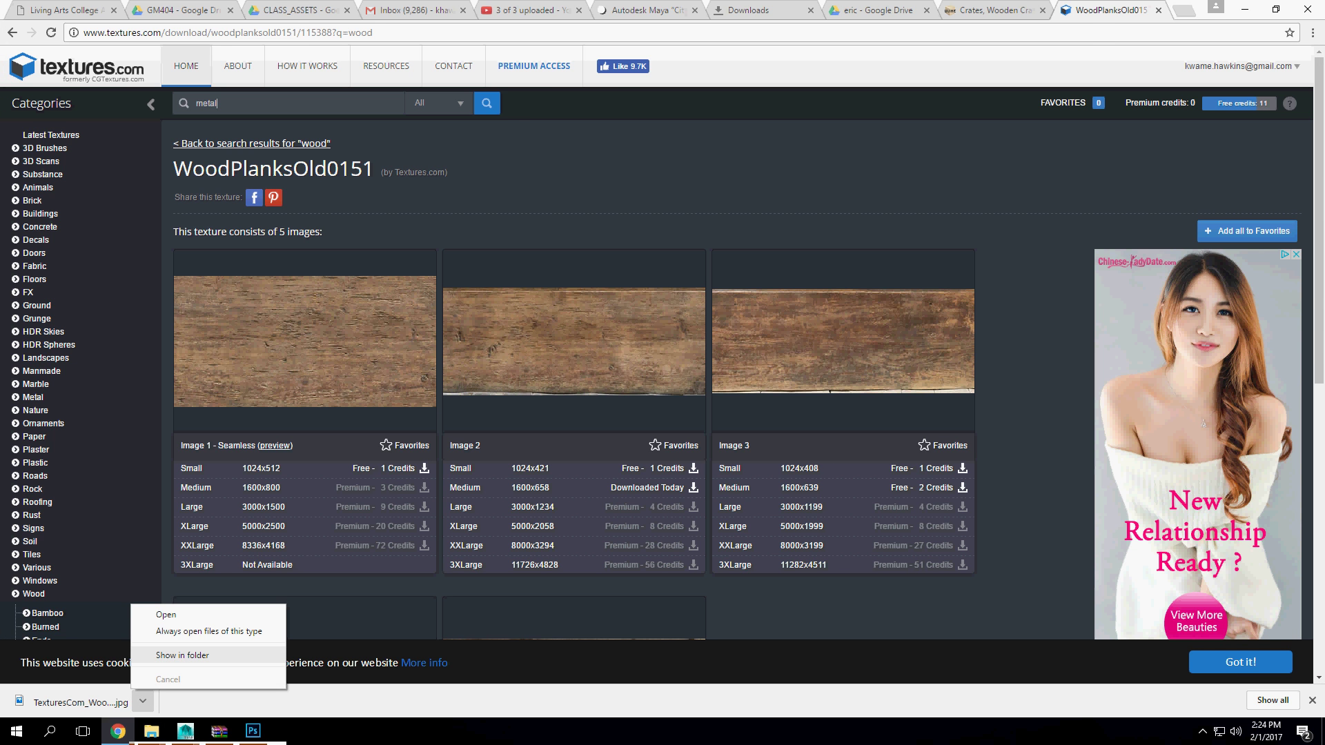
click(183, 655)
right_click(444, 589)
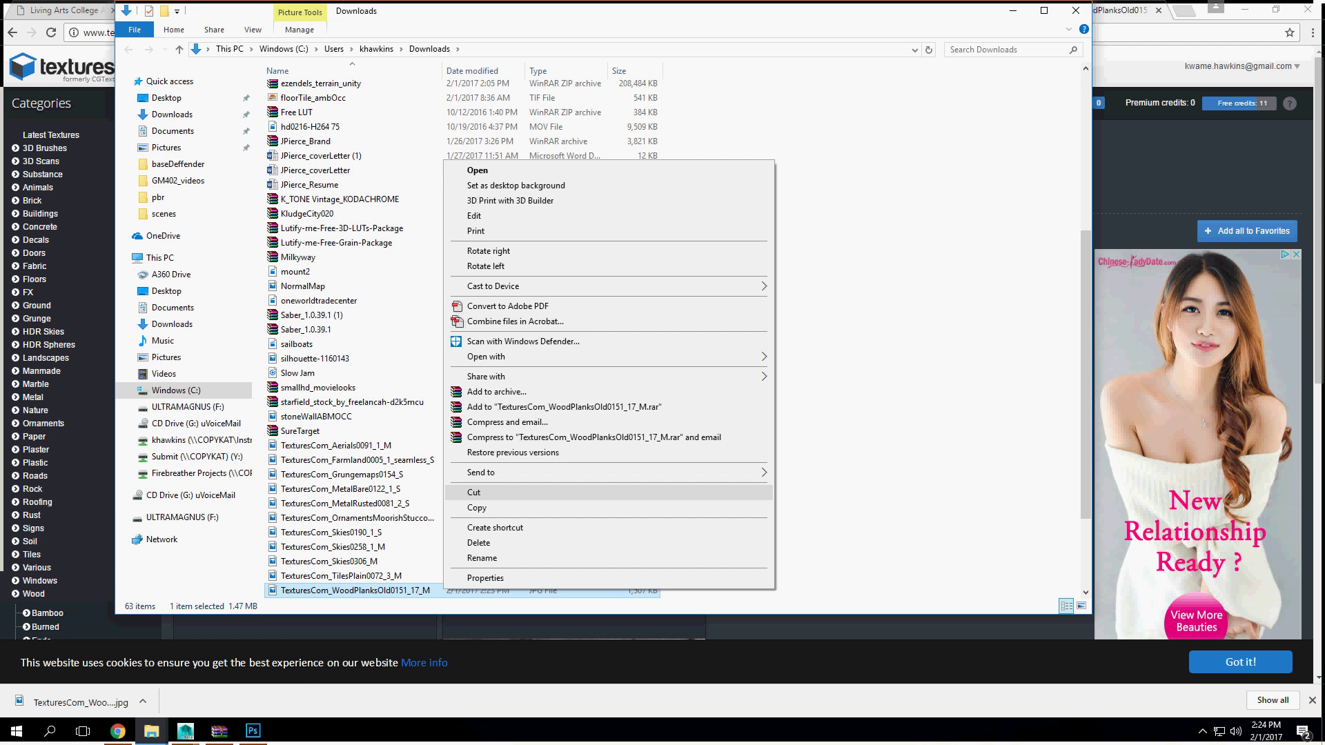
mouse_move(690, 356)
click(814, 373)
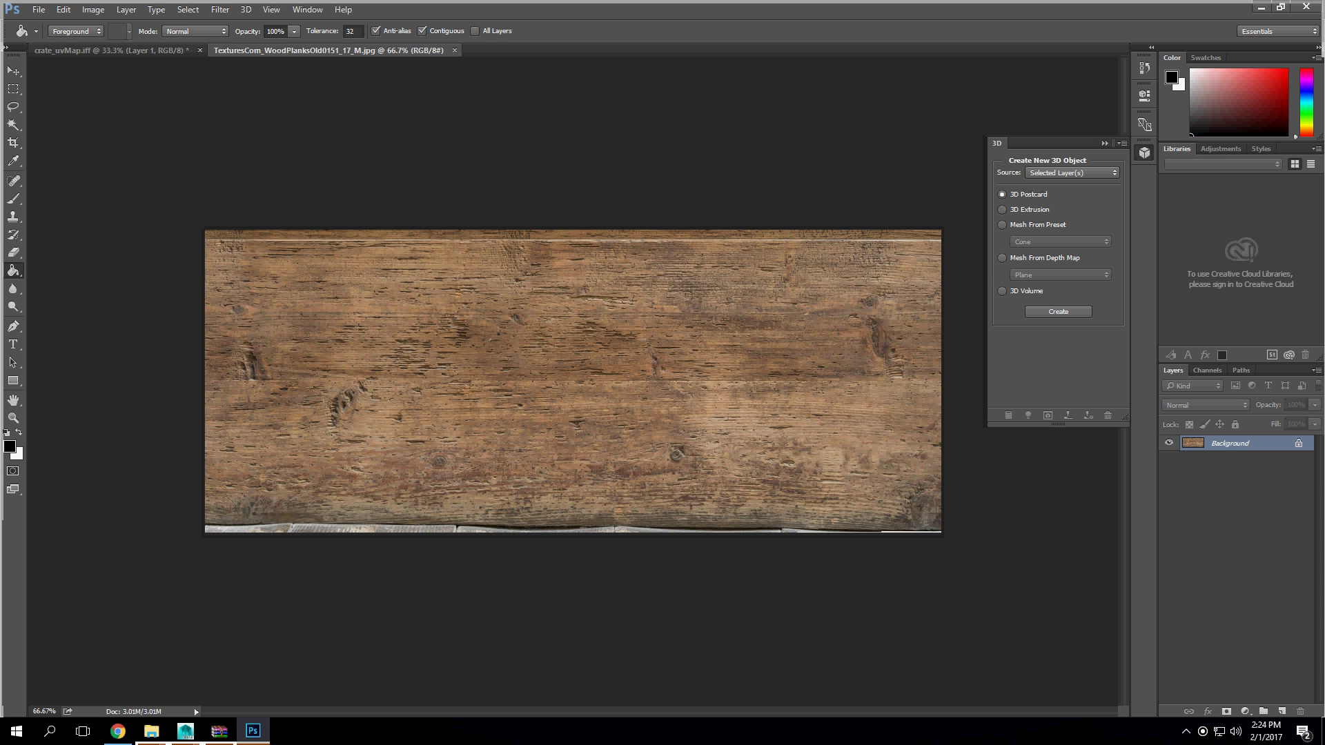
Step: Copy a full-width rectangular selection of the wood, excluding its upper and lower edges, and paste it into the crate_uvMap document
key(m)
drag(206, 250, 987, 469)
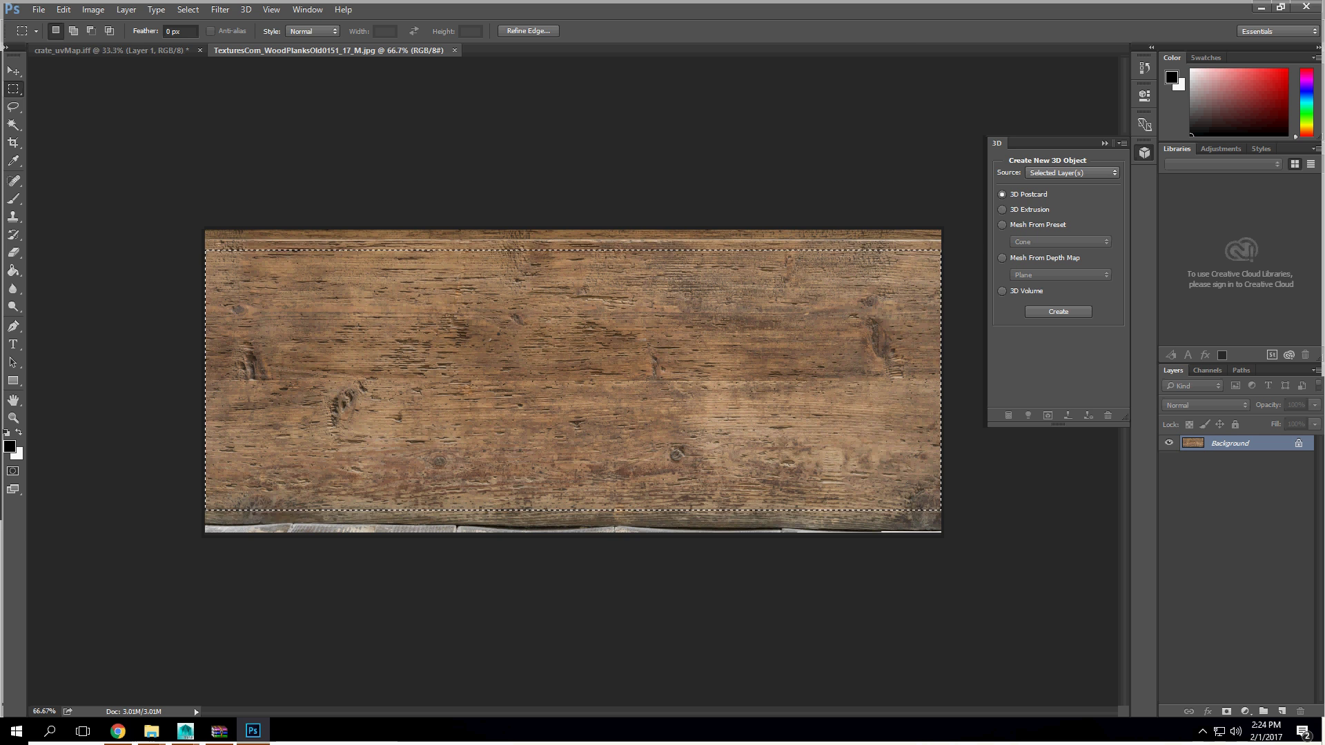
click(114, 50)
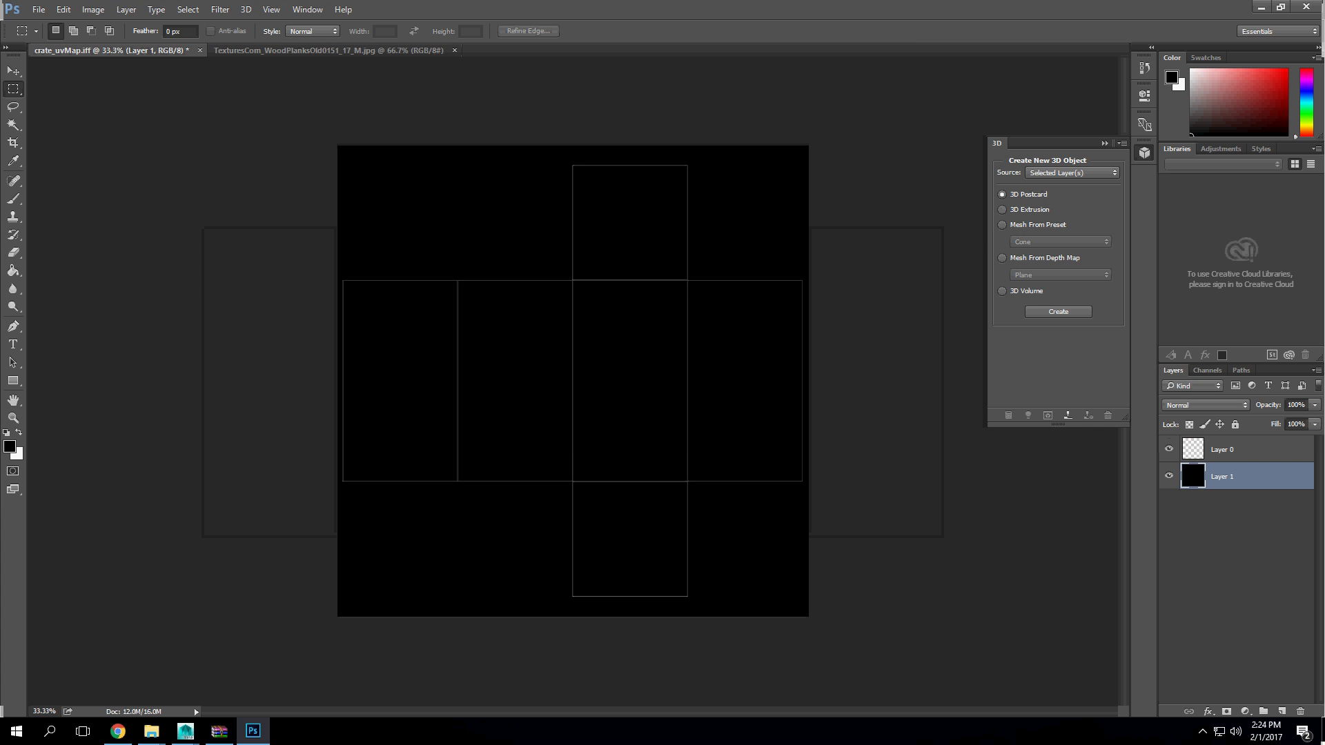
key(ctrl+v)
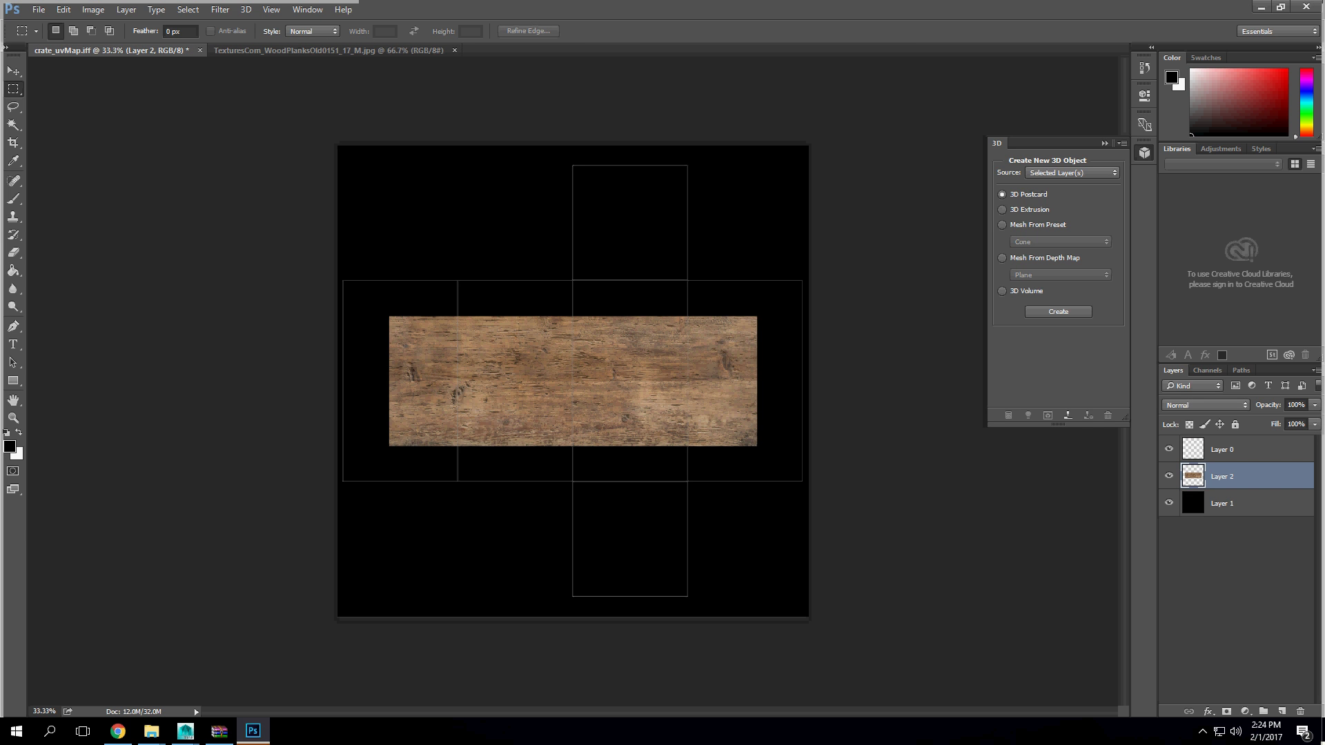
Step: Rotate the pasted wood layer 90° upright, scale it to about 58.75%, and place it against the canvas's right edge
key(ctrl+t)
drag(769, 400, 532, 528)
drag(585, 401, 749, 431)
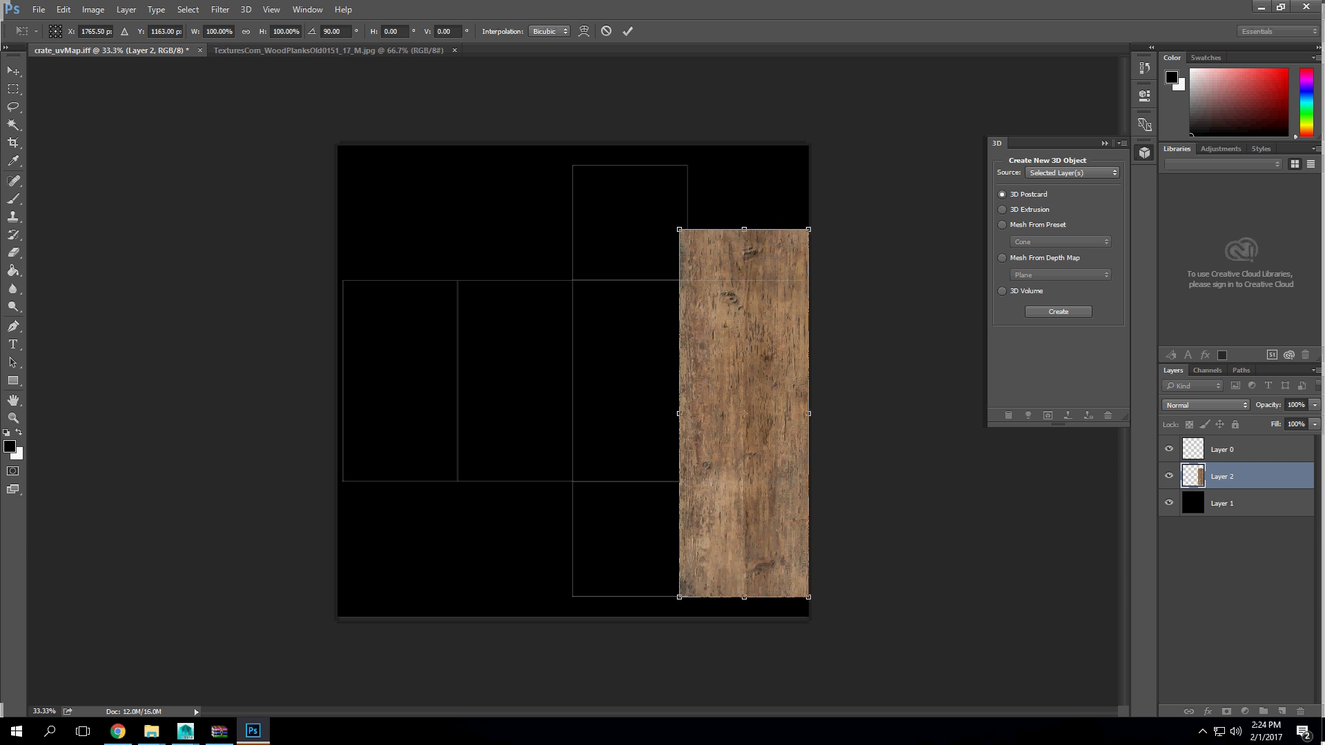
drag(680, 597, 756, 379)
drag(776, 330, 776, 375)
drag(755, 423, 732, 490)
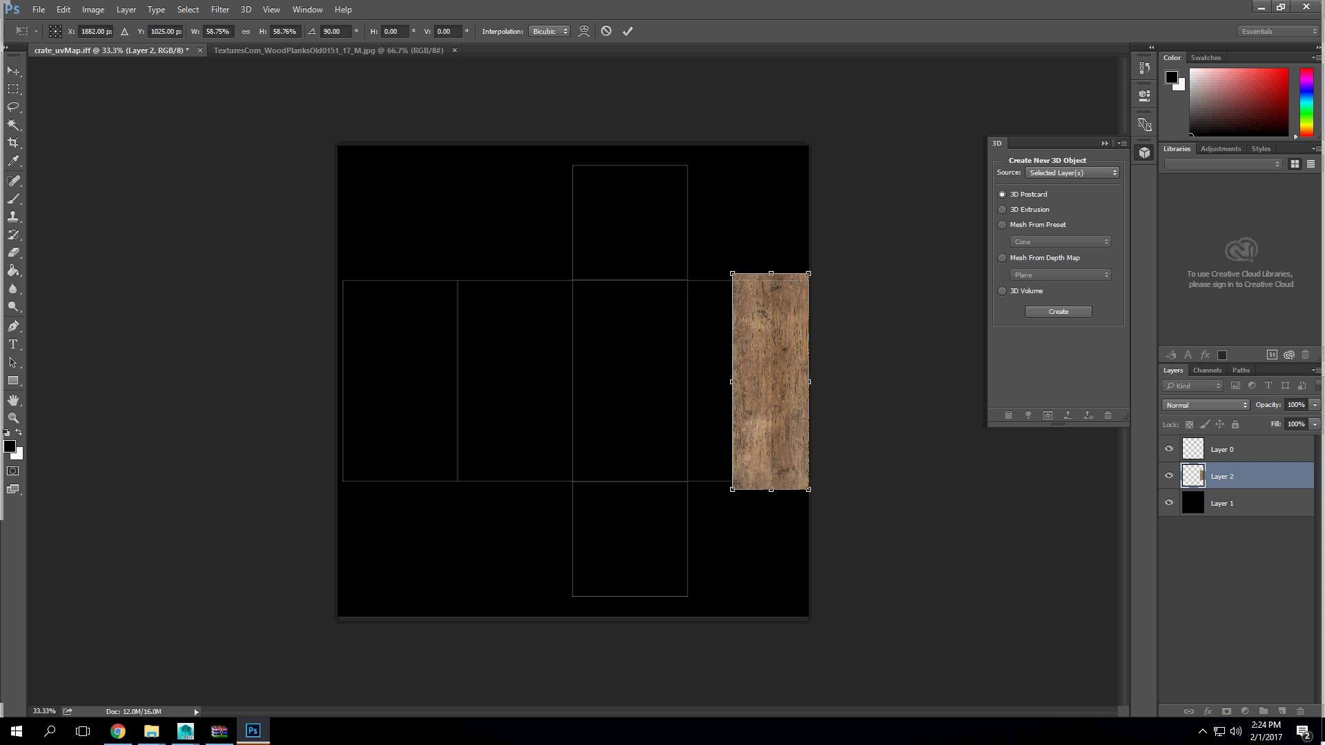
key(Return)
key(m)
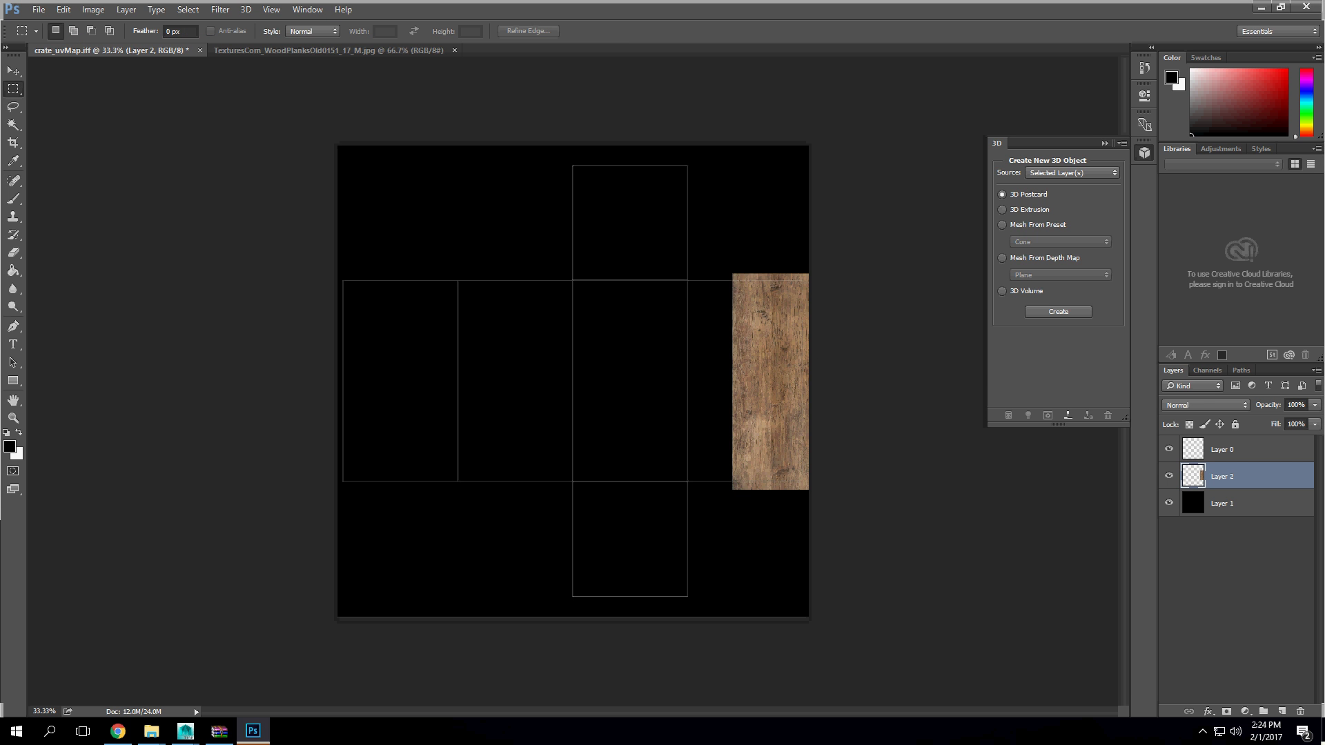
Step: Move the wood strip onto the central UV rectangle and duplicate it flush alongside to span the rectangle's full width
key(ctrl+plus)
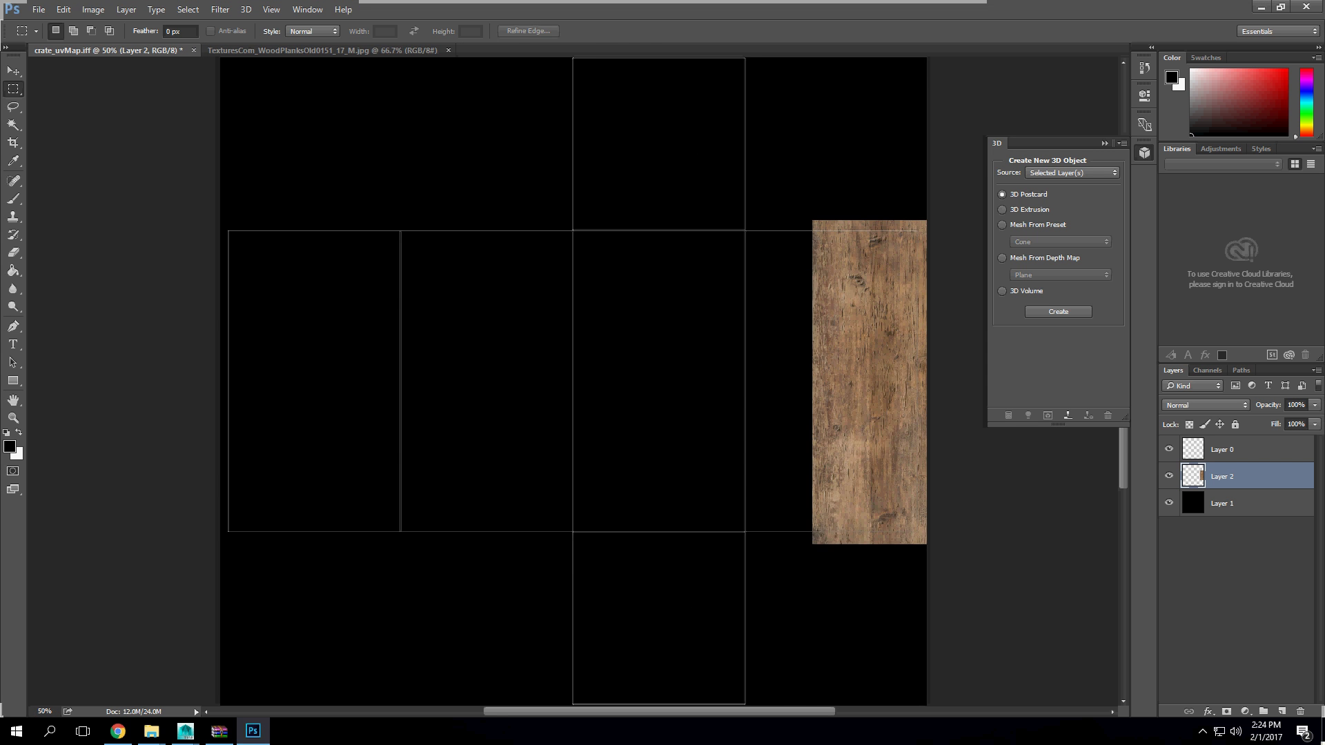
key(ctrl+plus)
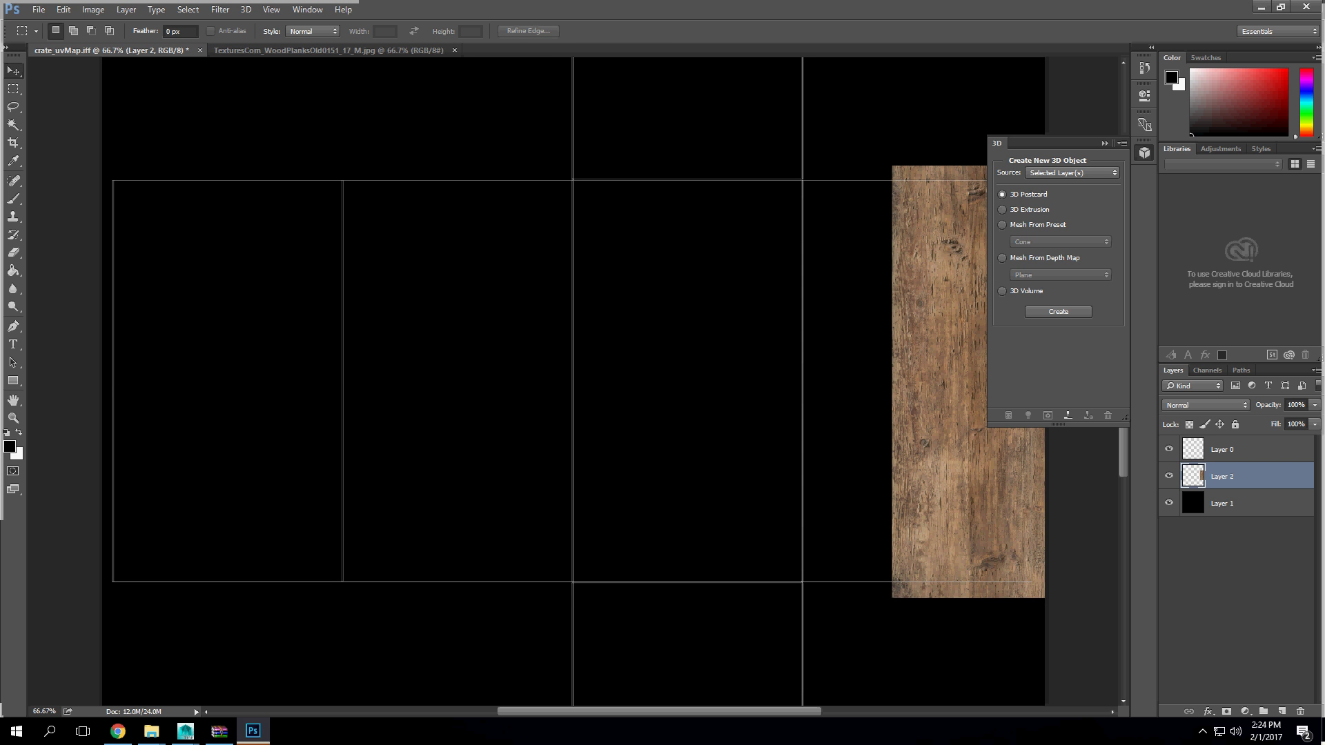
key(v)
drag(933, 304, 721, 305)
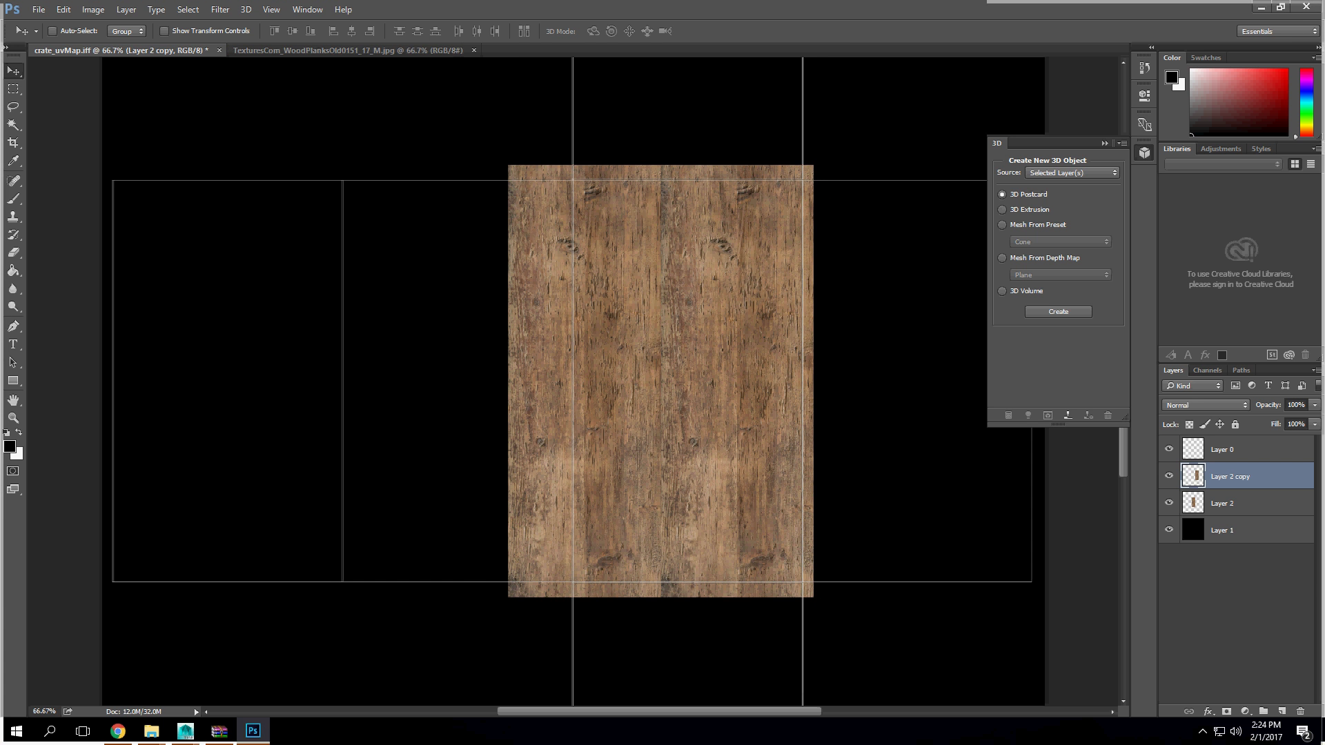
Step: Select both wood layers and nudge them right and slightly down so they overlap the central UV rectangle on all sides
shift+click(1242, 503)
key(shift+Right)
key(shift+Right)
key(shift+Right)
key(shift+Right)
key(shift+Right)
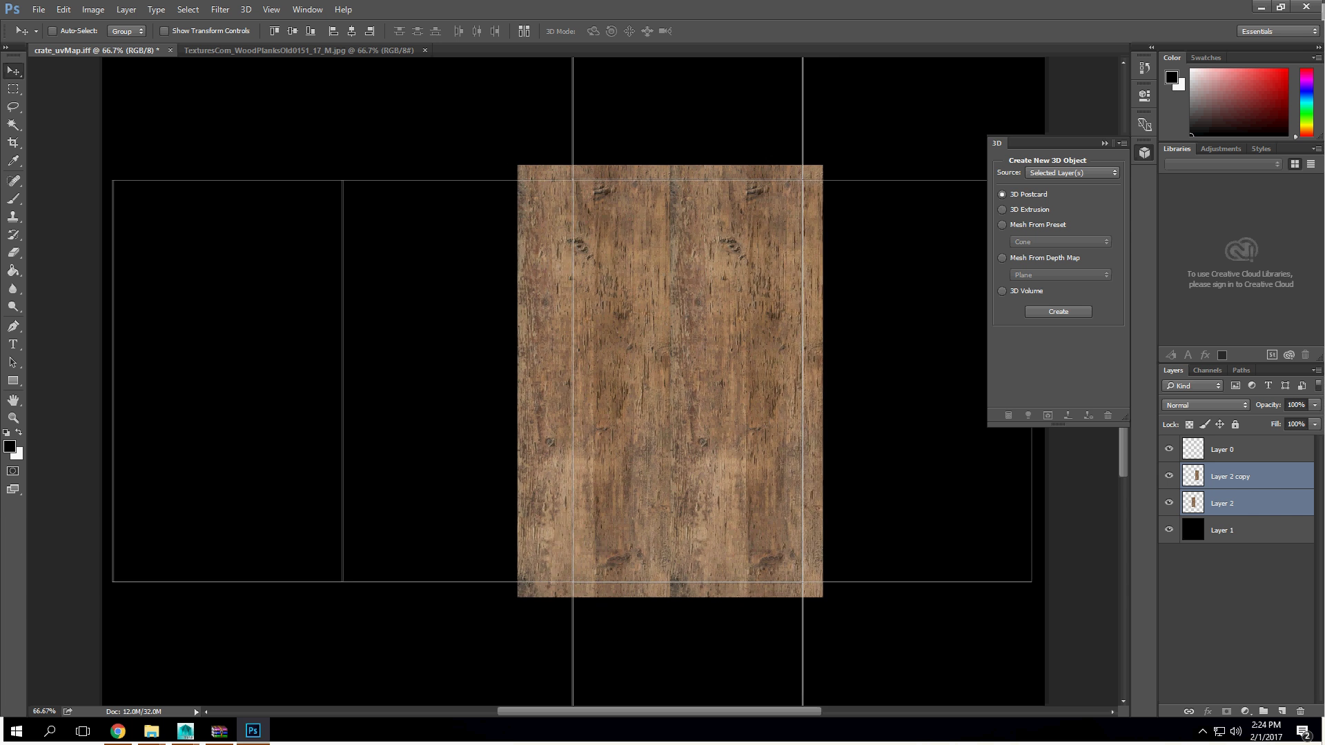
key(shift+Right)
key(shift+Left)
key(shift+Left)
key(shift+Down)
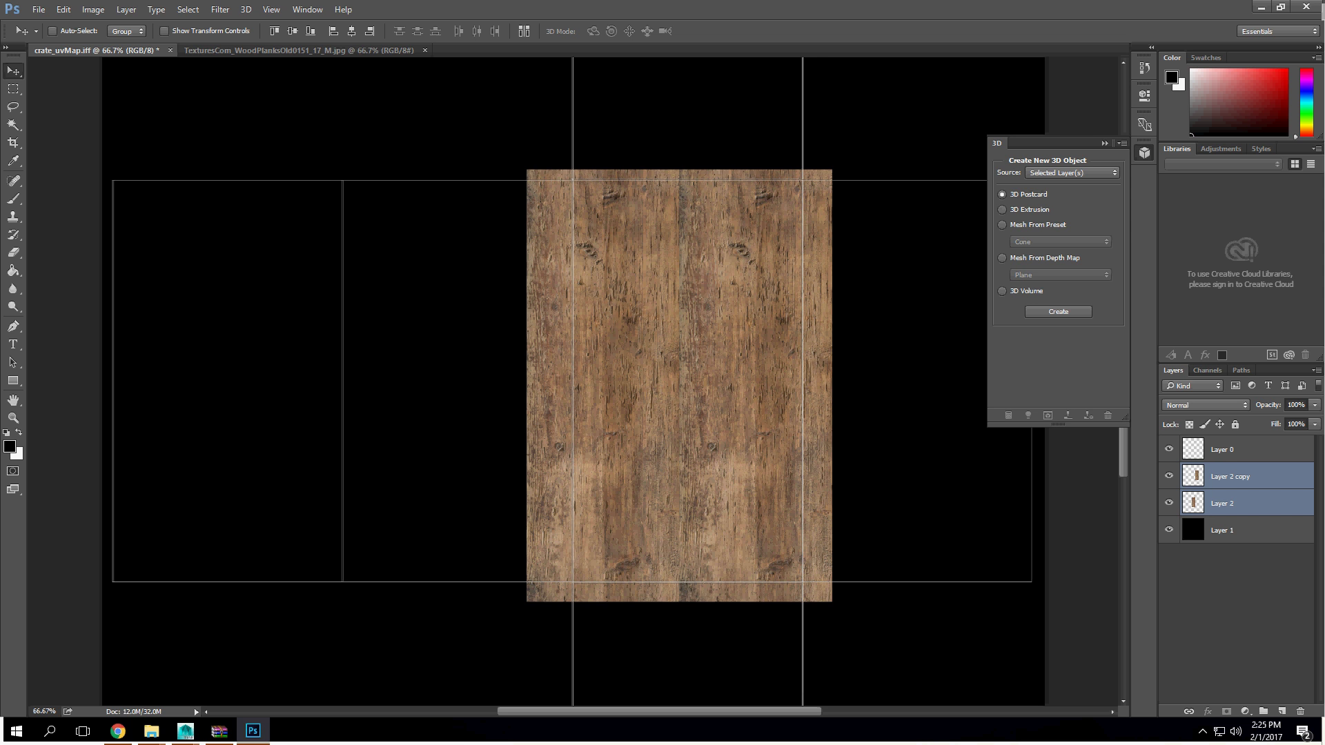
Step: Switch to the texture website in Chrome and look over the remaining WoodPlanksOld0151 images
mouse_move(118, 730)
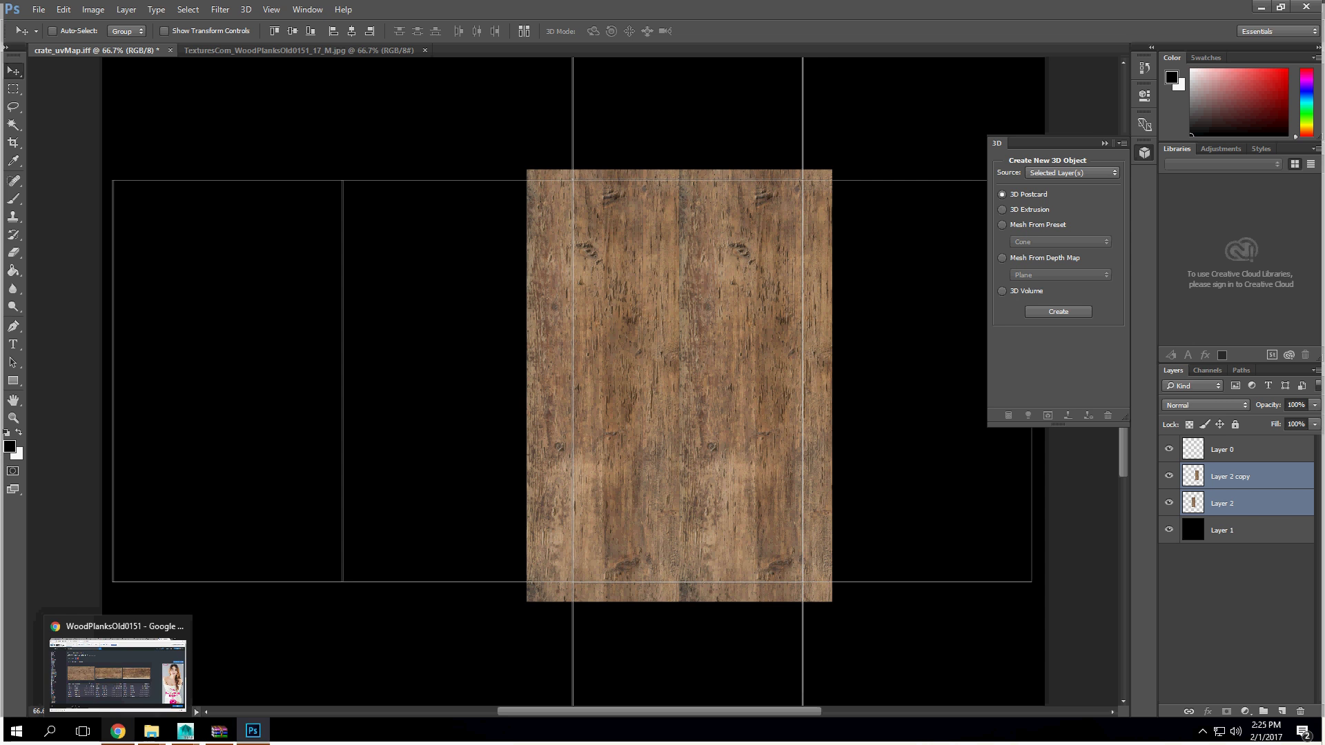
click(117, 673)
scroll(573, 414, down, 3)
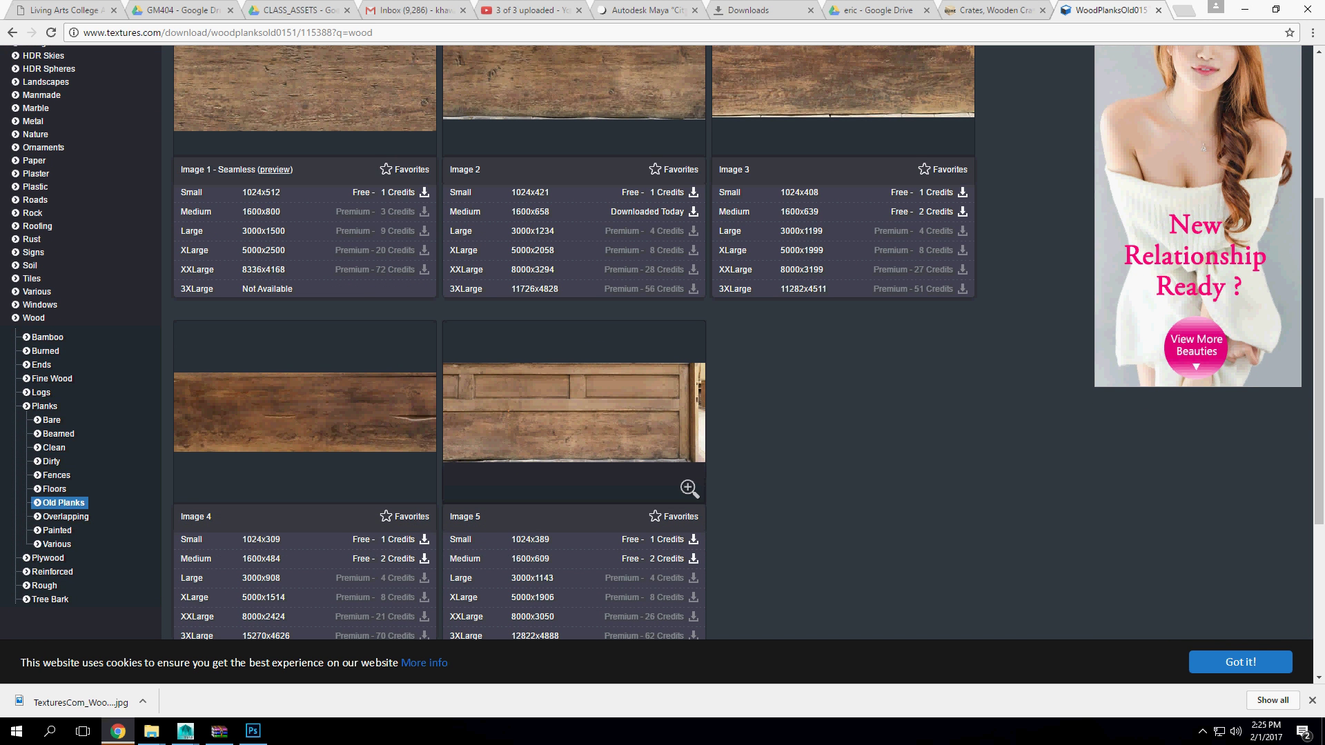
scroll(663, 345, down, 4)
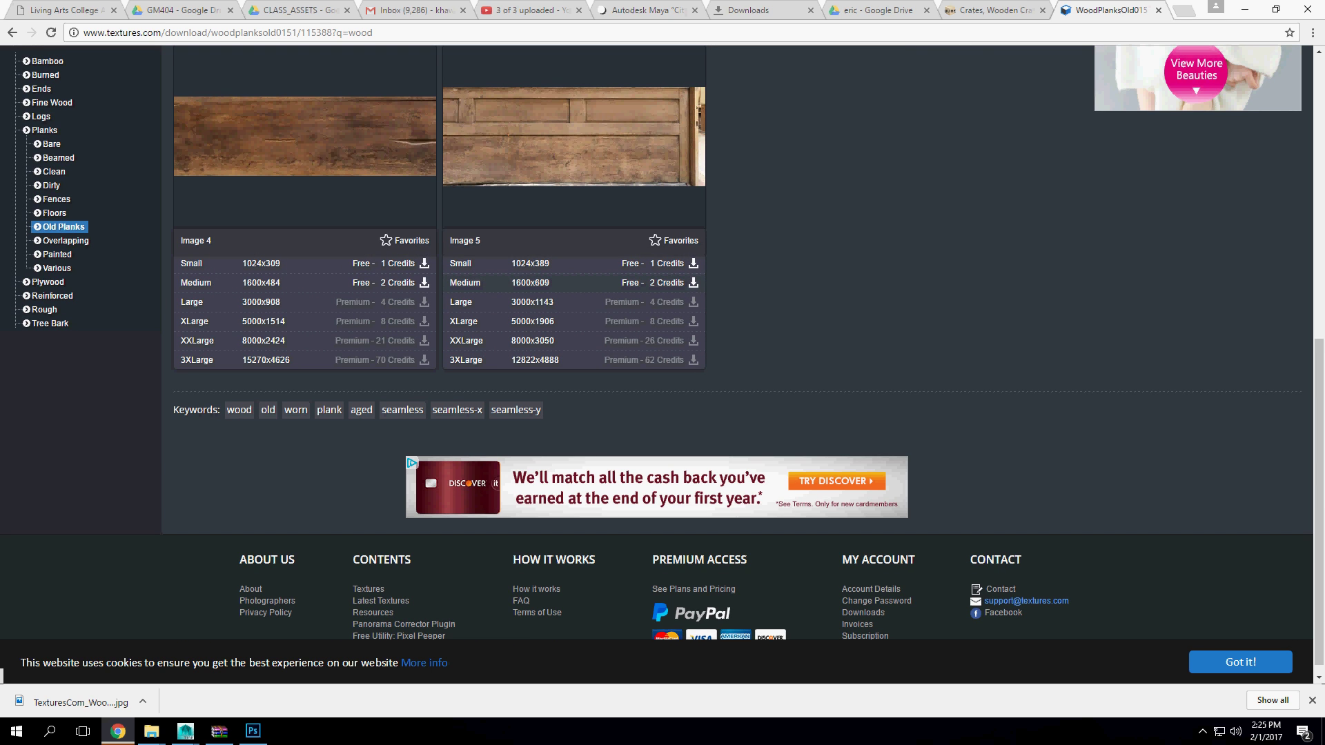
scroll(662, 366, up, 5)
scroll(419, 366, up, 3)
Step: Search the texture library for "2x4"
double_click(206, 103)
text(metal)
double_click(206, 103)
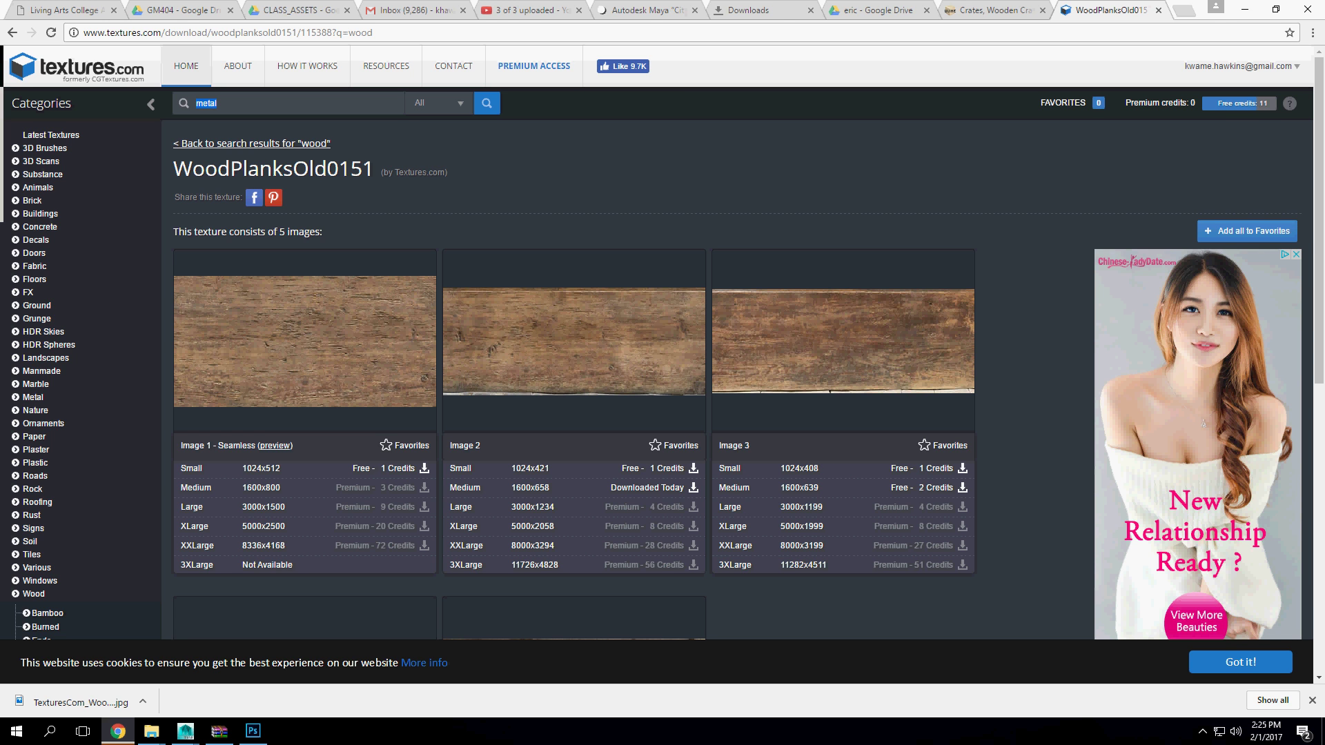
text(2x4)
key(Return)
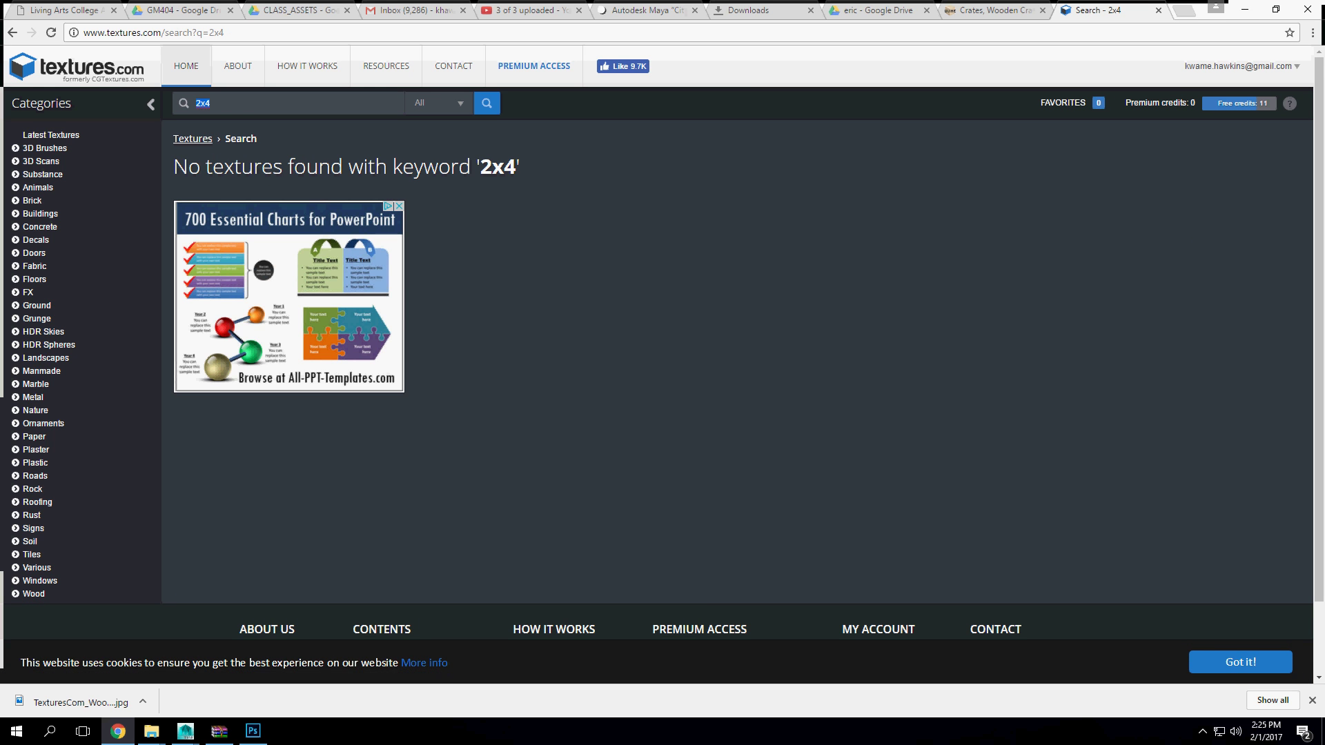
Step: Search the texture library for "wood" and look through the first batch of textures for a suitable plank
text(wood)
key(Return)
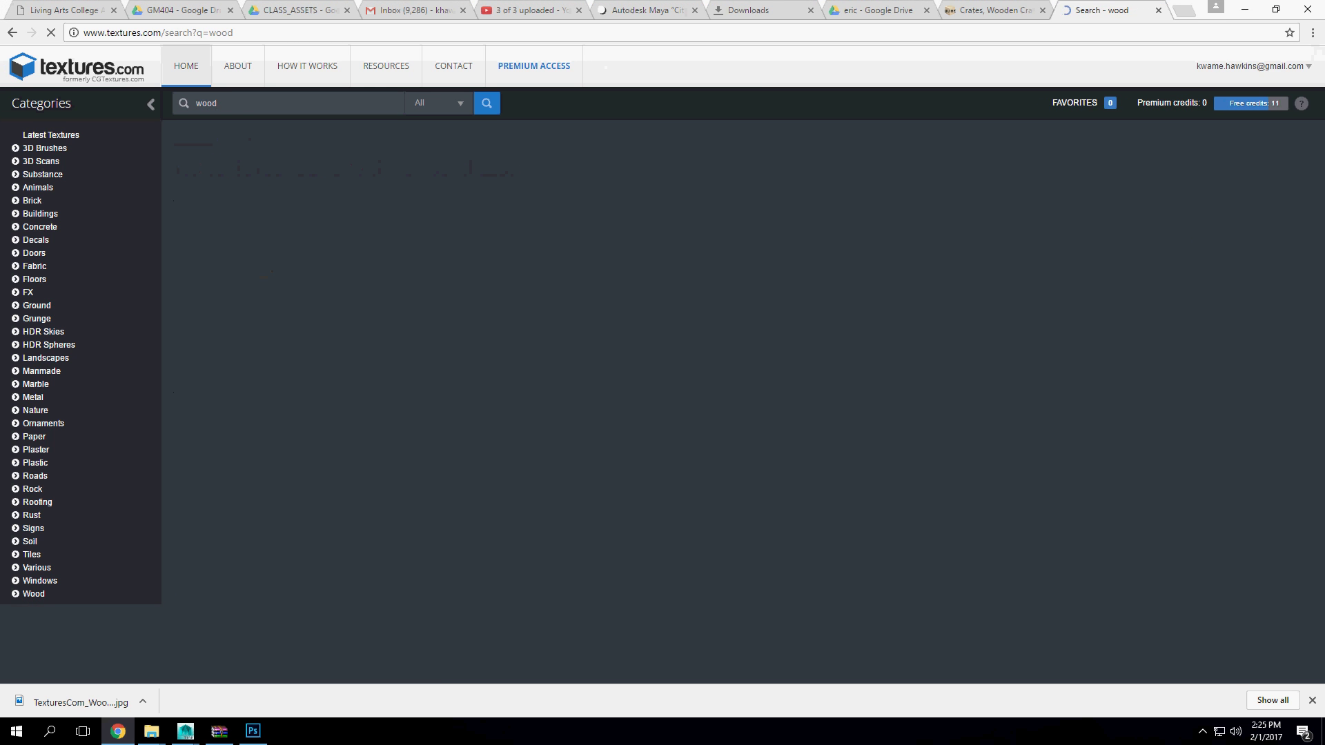
scroll(636, 364, down, 14)
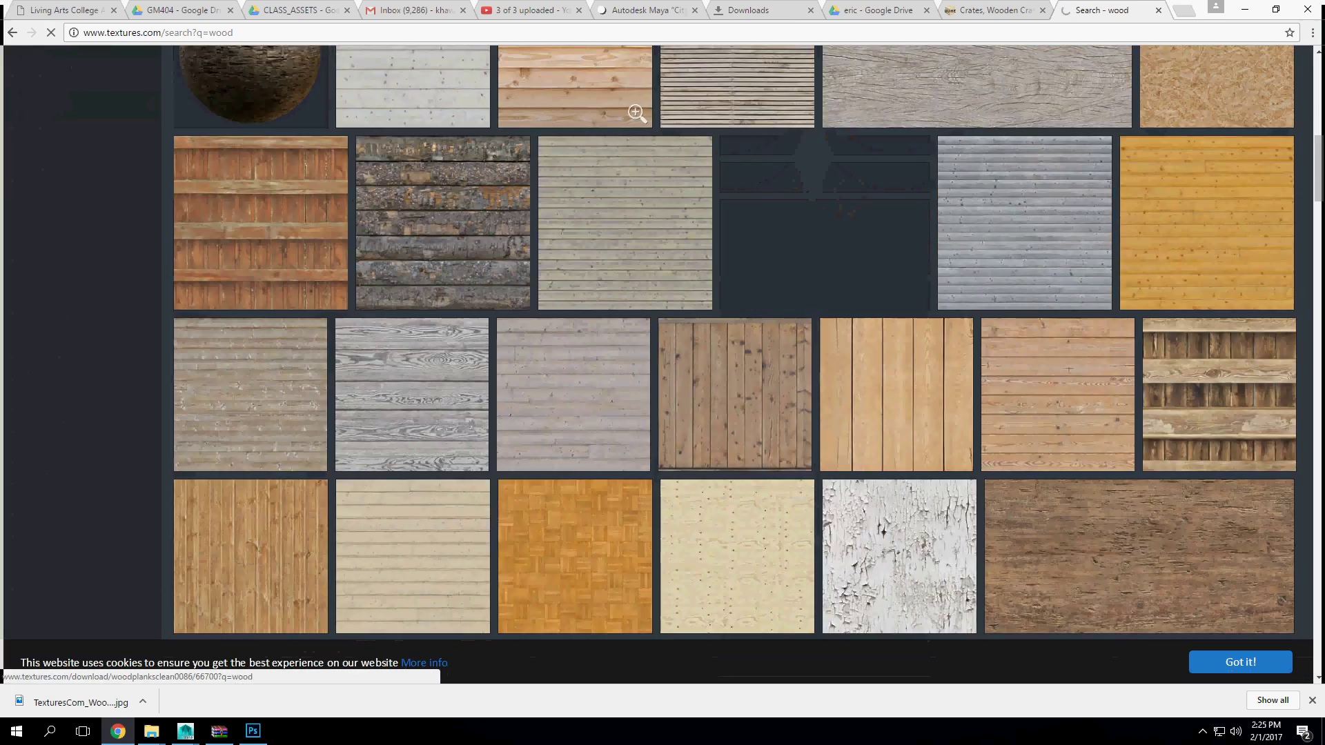
scroll(636, 364, down, 20)
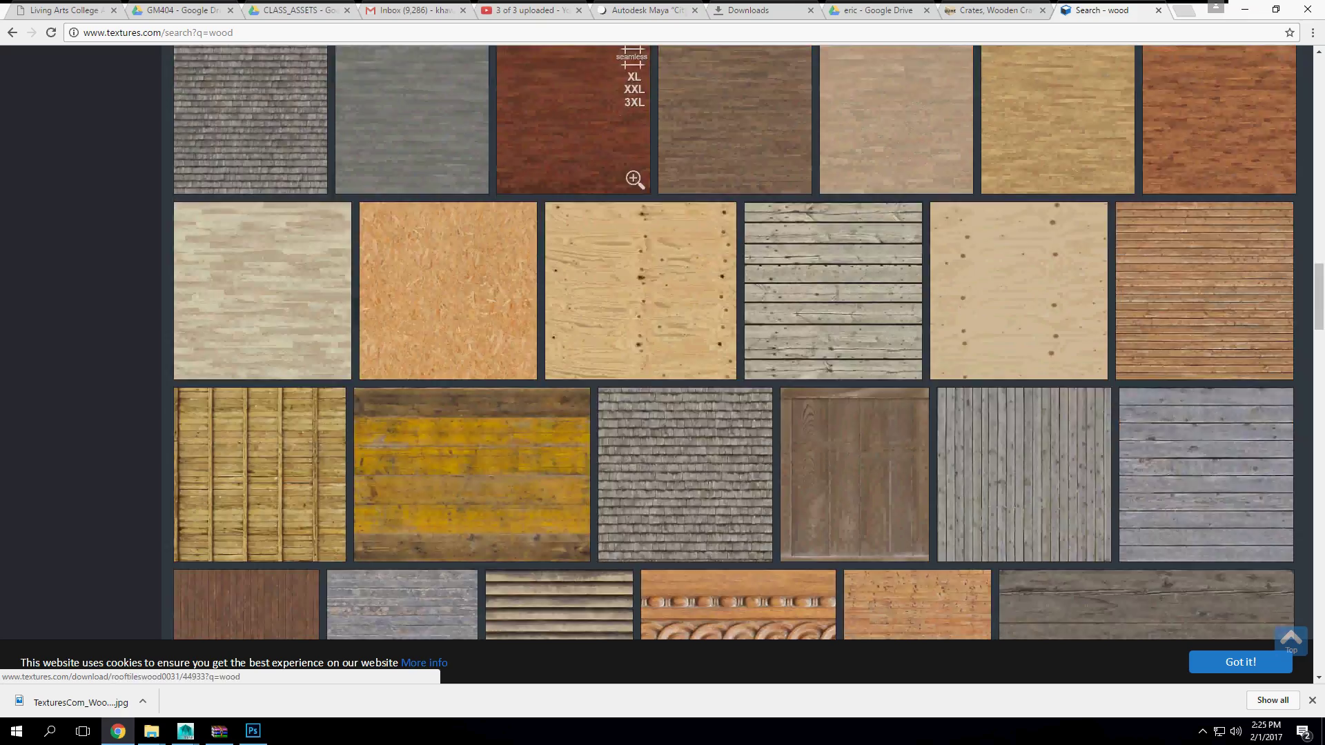
scroll(572, 515, down, 7)
scroll(573, 515, up, 3)
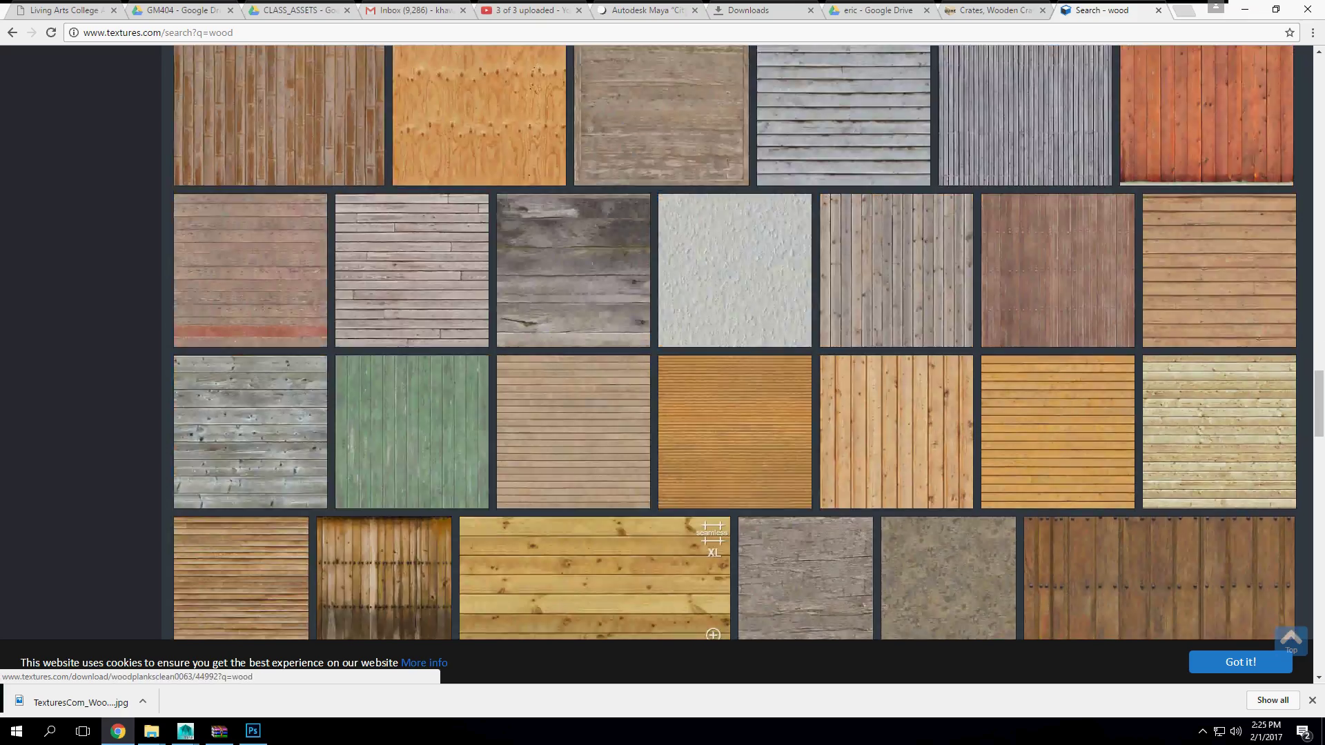
scroll(573, 516, up, 1)
scroll(573, 515, down, 12)
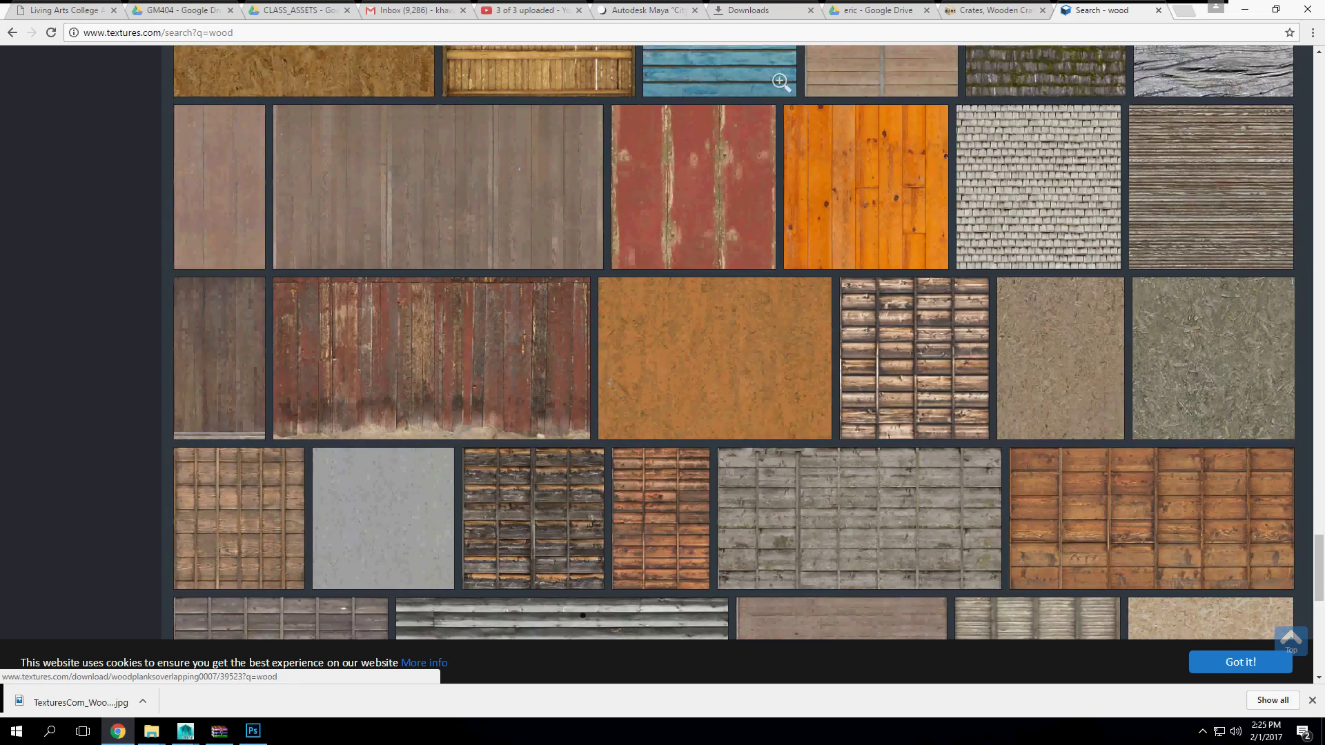
scroll(573, 345, down, 3)
scroll(573, 345, down, 5)
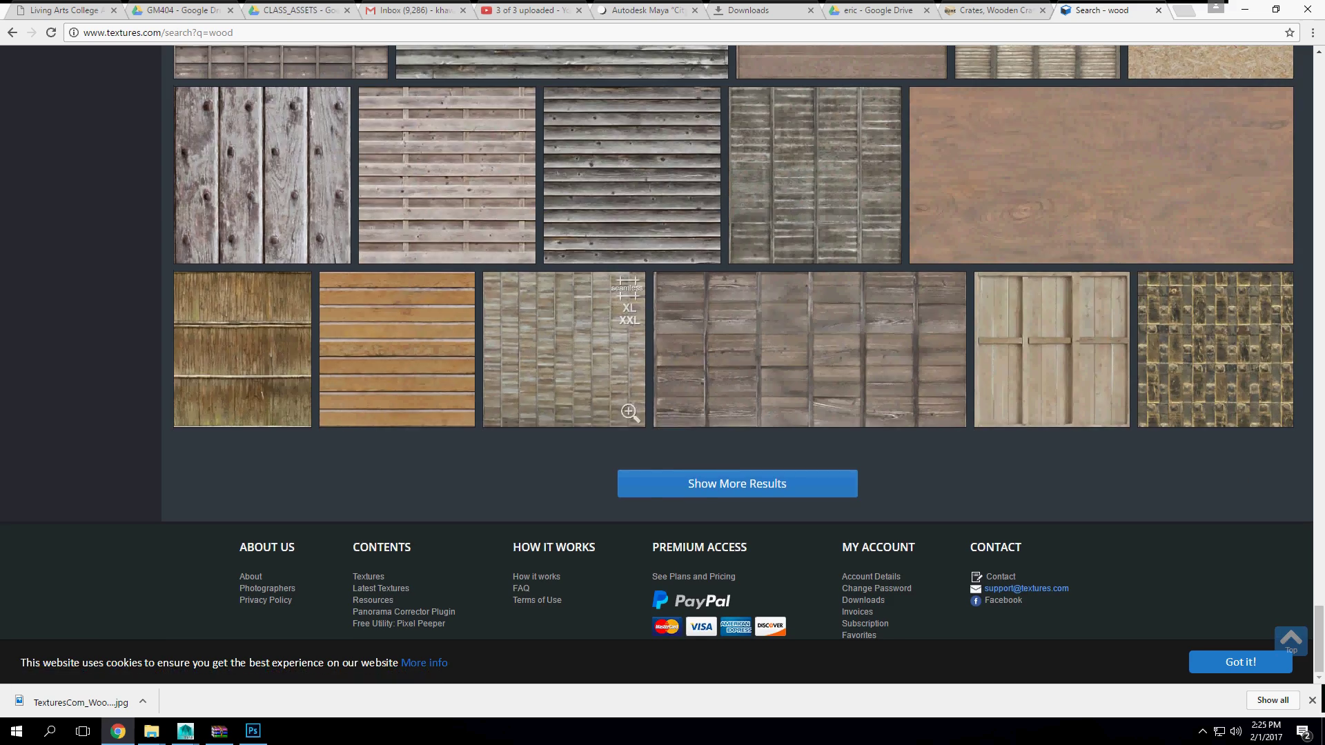
Step: Load more wood textures and examine the additional batch for a suitable plank
click(737, 483)
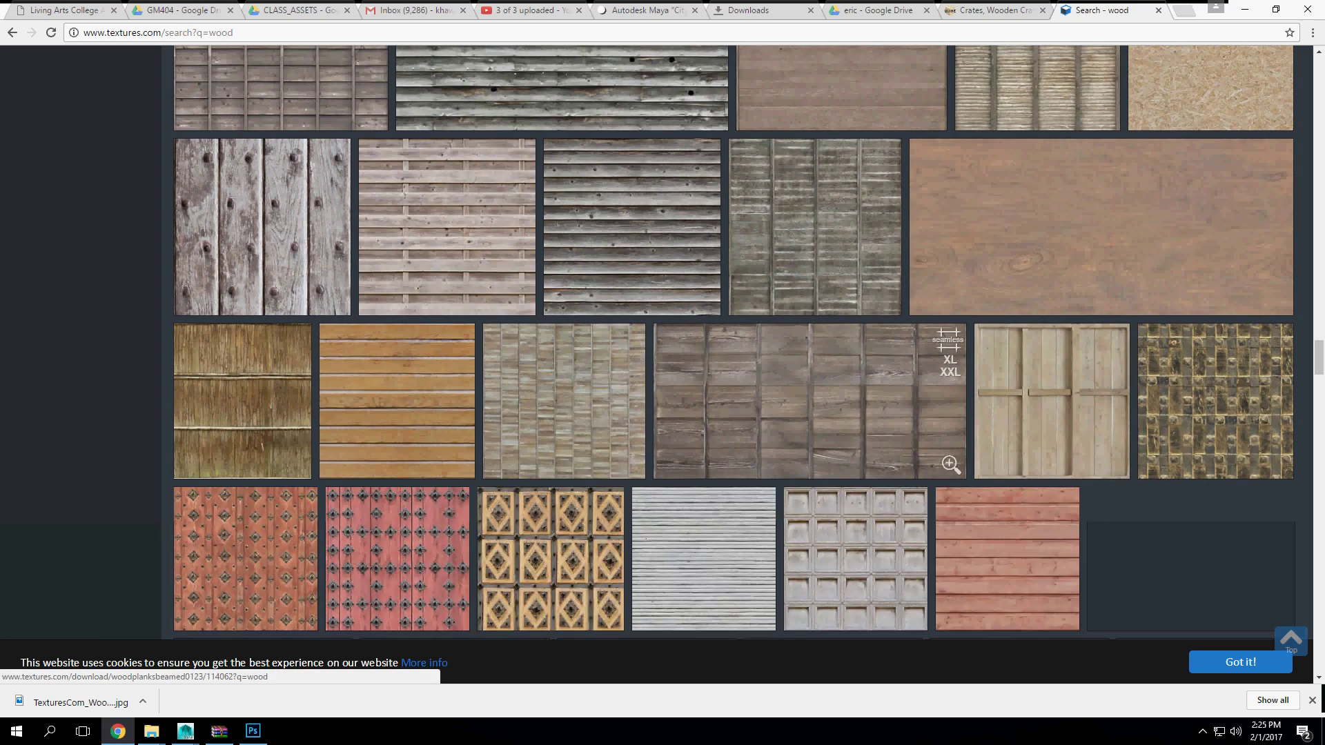
scroll(748, 379, down, 15)
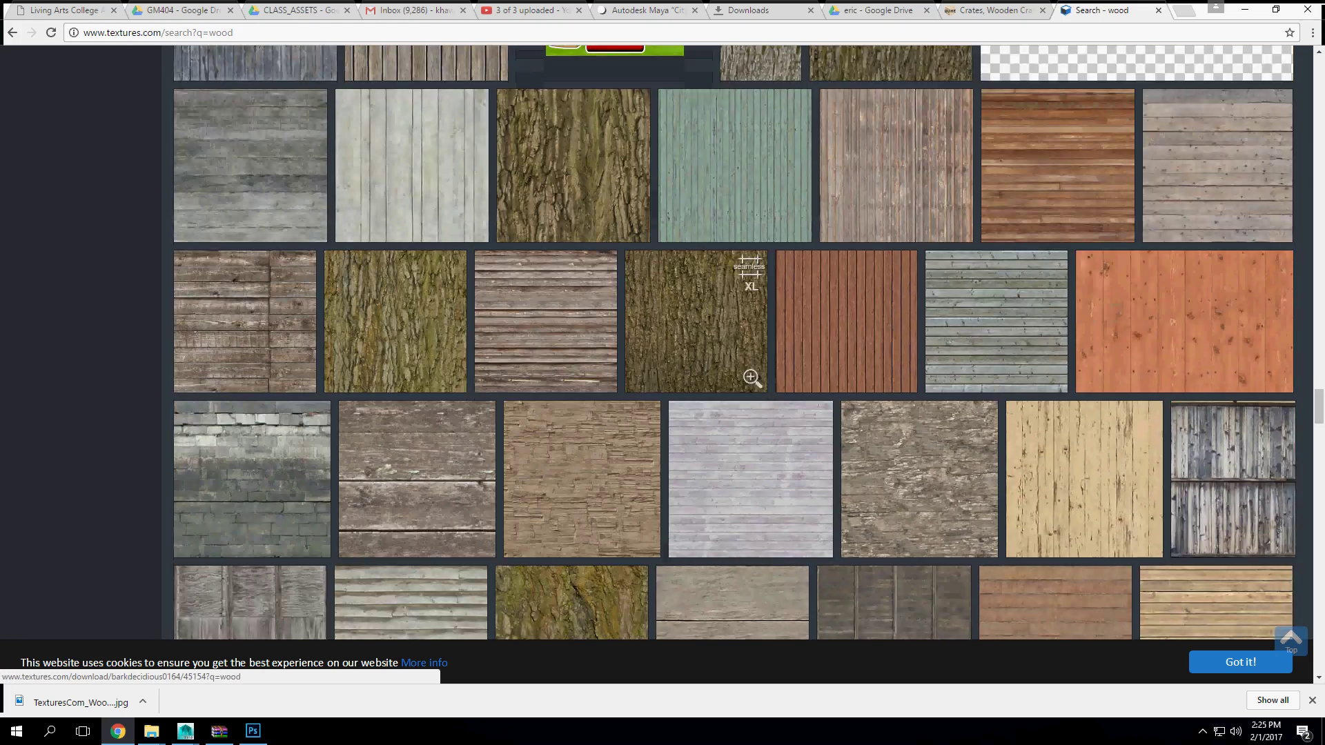
scroll(749, 379, down, 12)
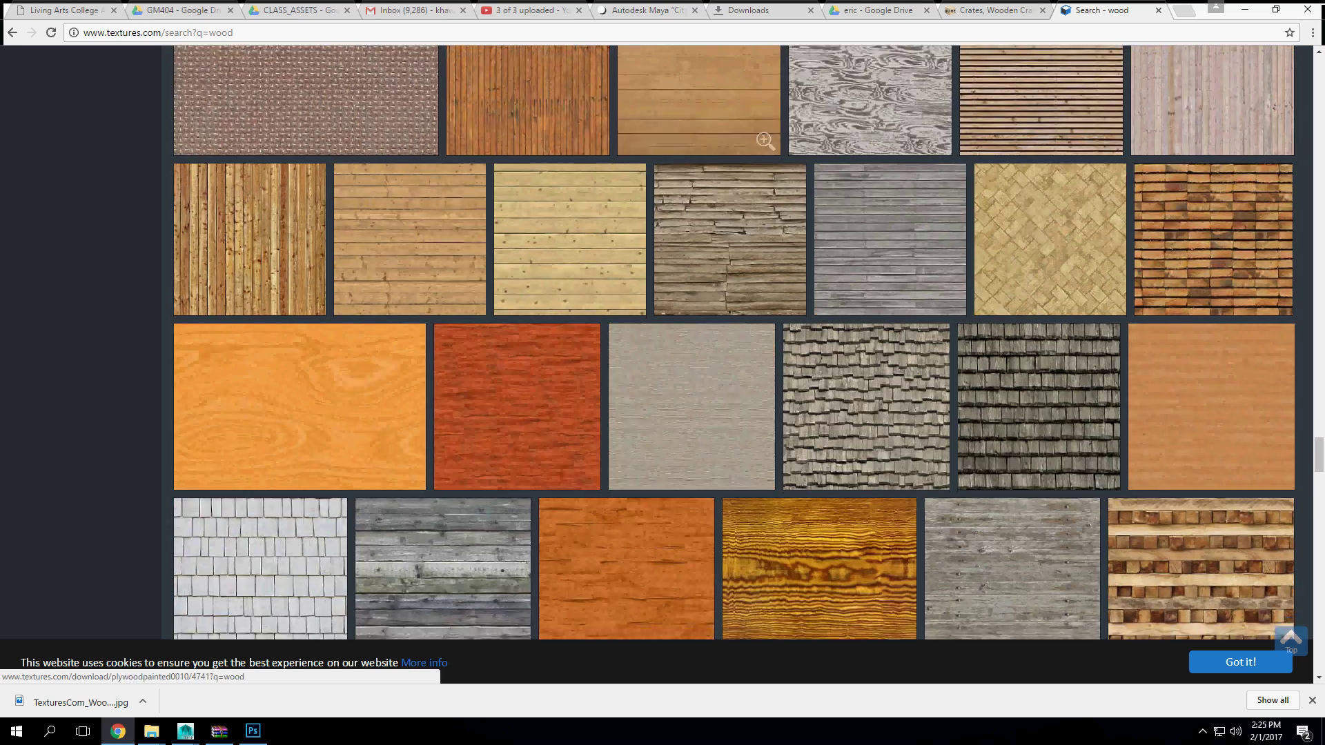
scroll(749, 380, down, 9)
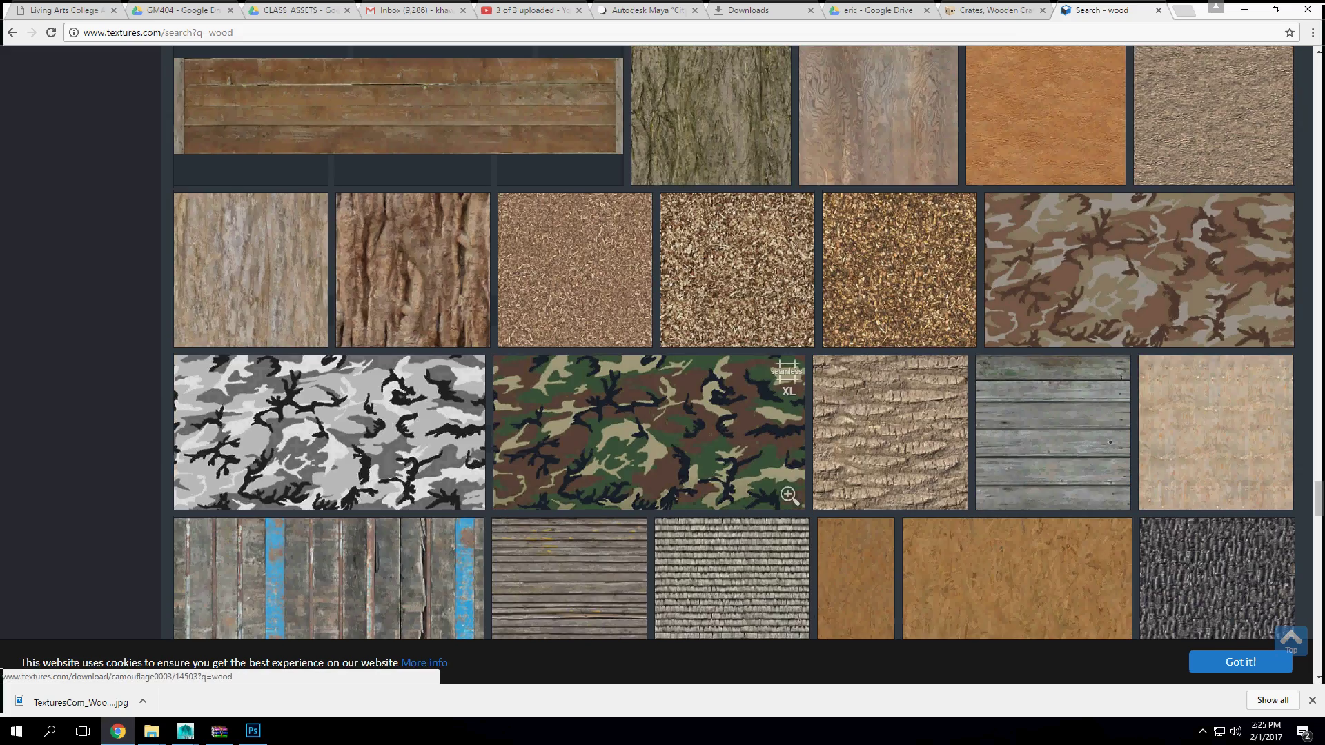
scroll(749, 379, up, 3)
scroll(738, 276, down, 4)
scroll(735, 345, down, 8)
scroll(735, 345, down, 10)
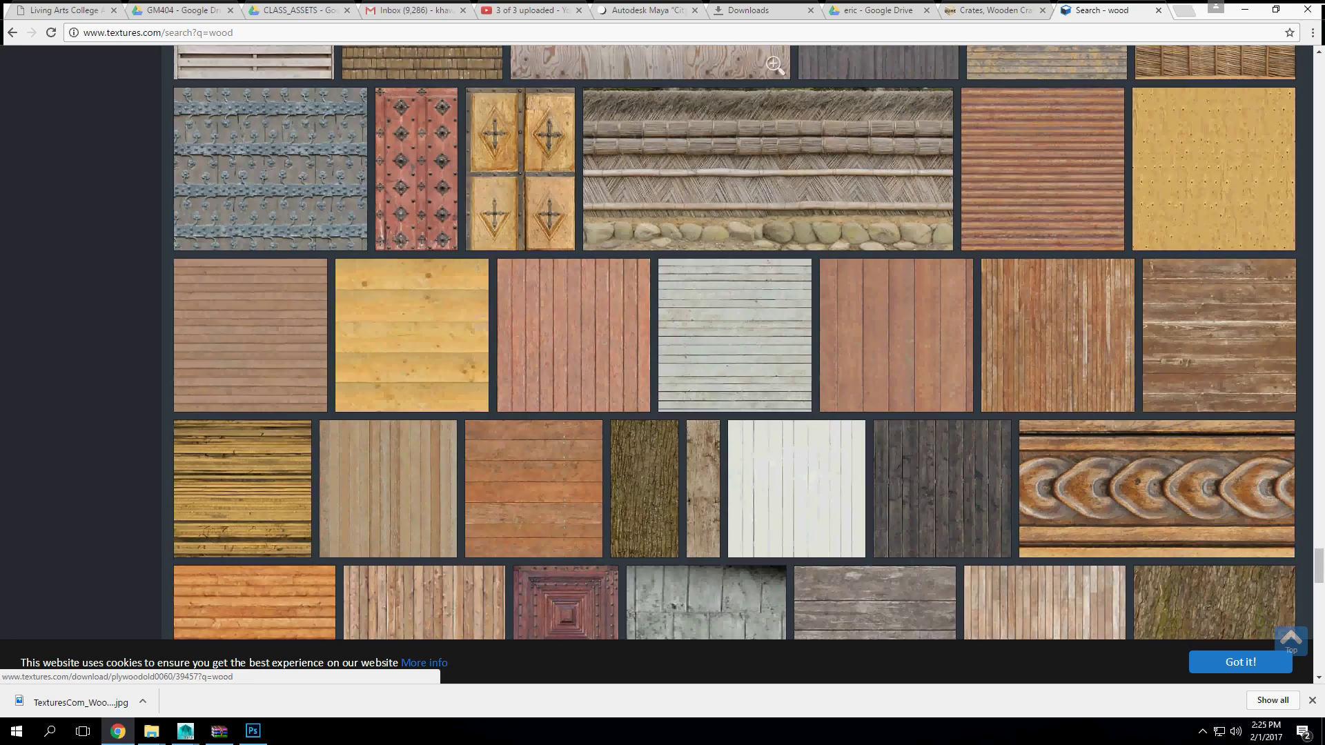
scroll(735, 345, down, 15)
scroll(735, 345, down, 8)
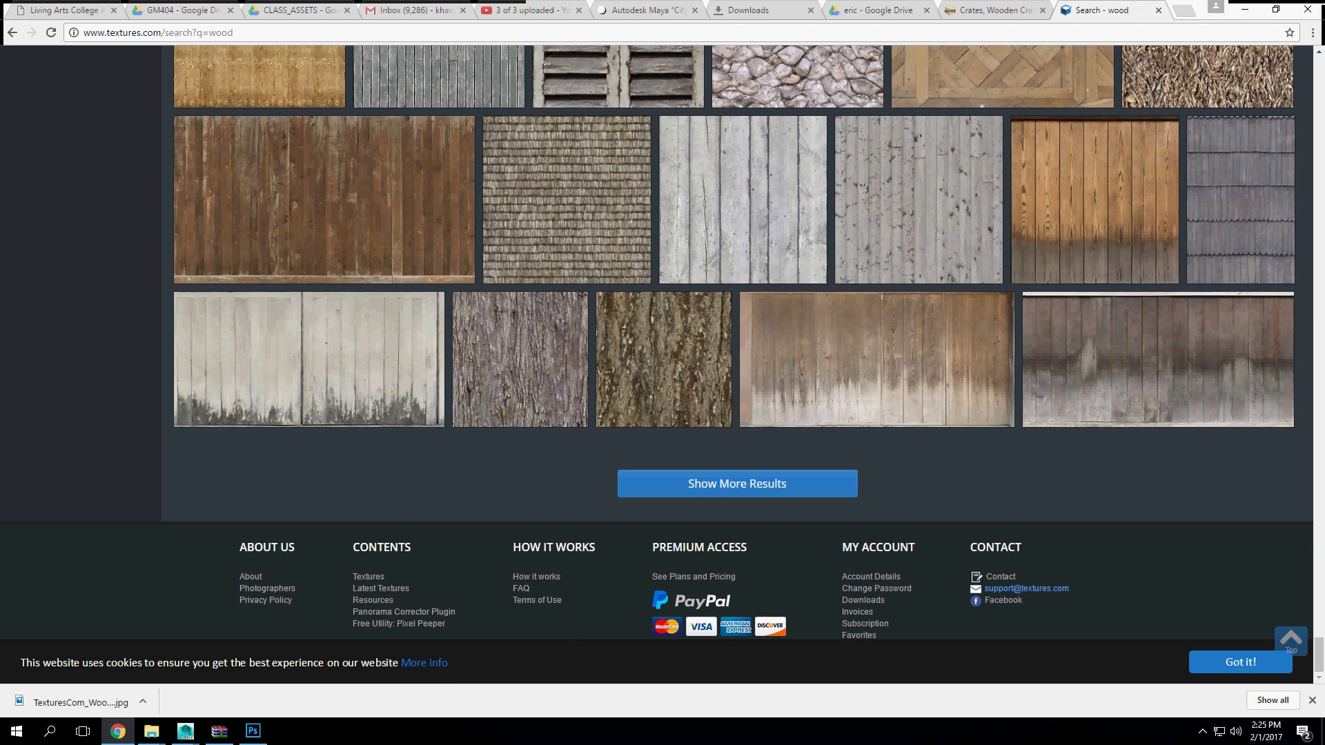
Step: Return to Photoshop and merge the two selected wood layers into one
key(alt+Tab)
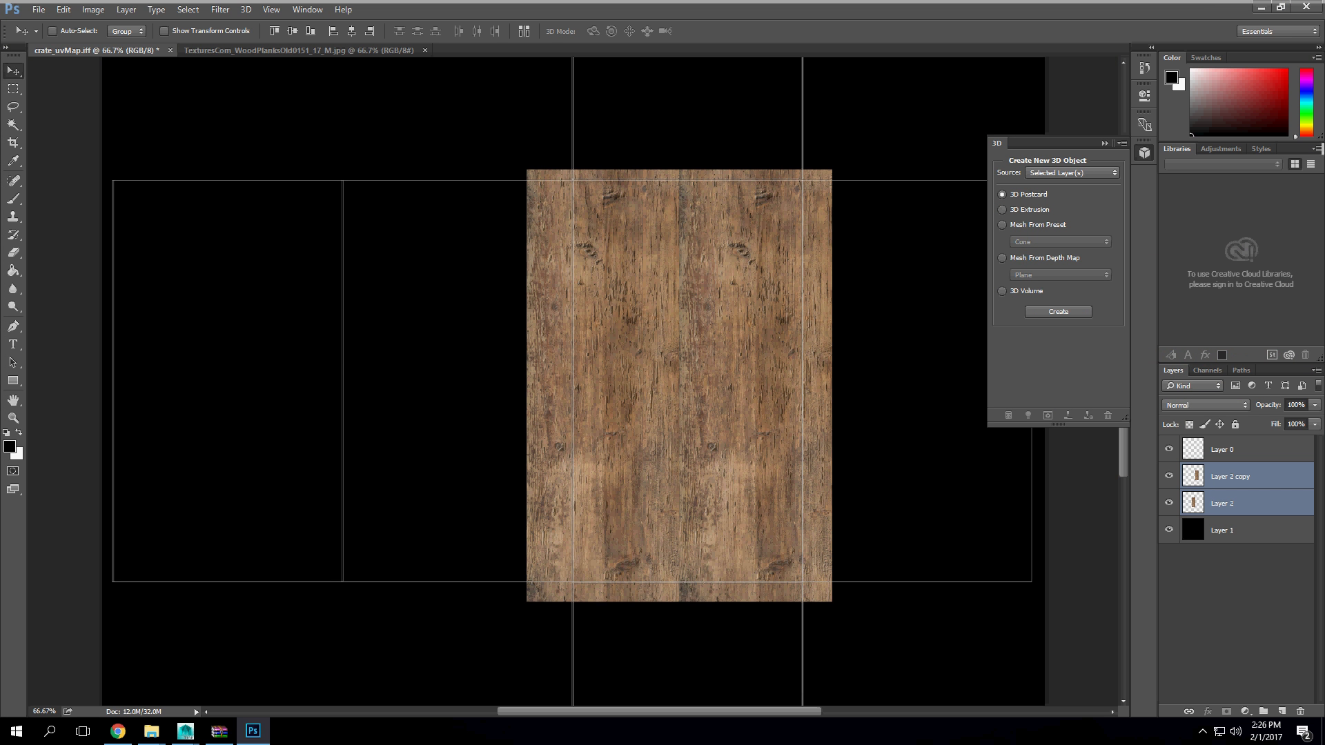
key(ctrl+e)
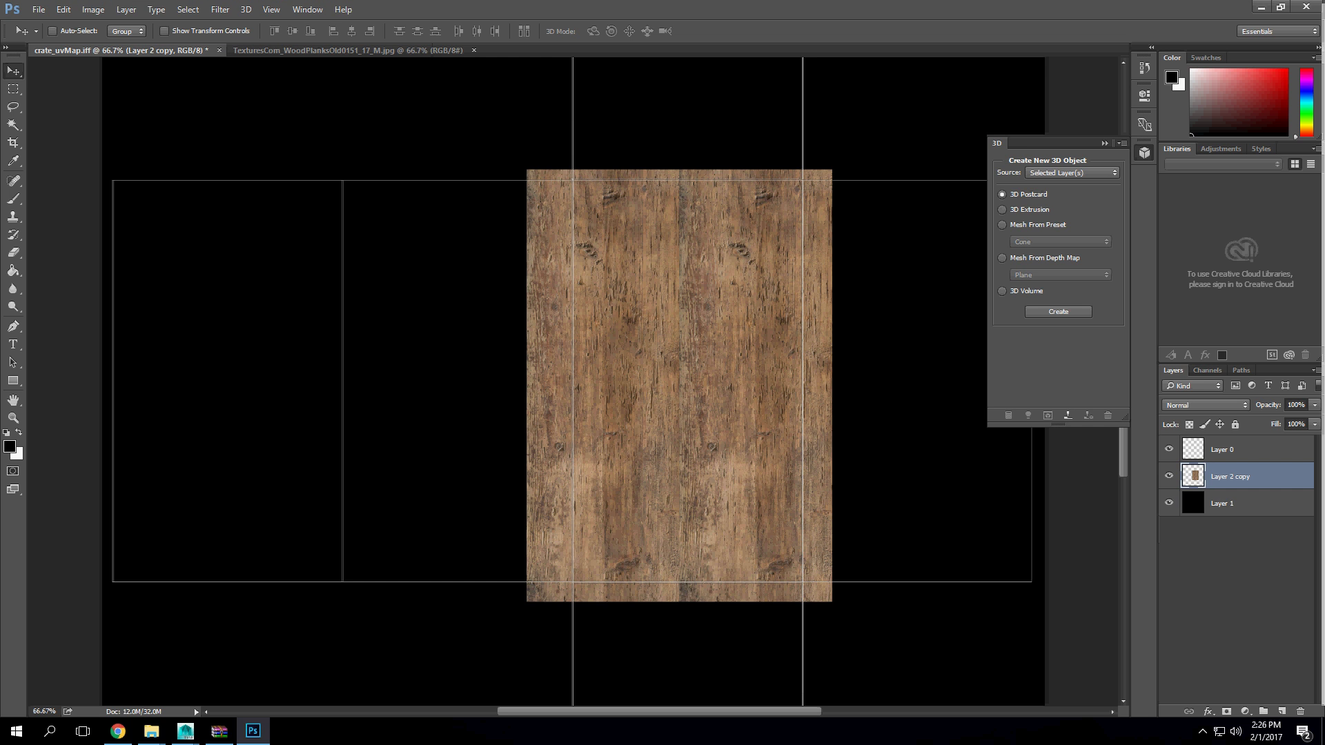
key(m)
key(v)
Step: Hide the merged wood layer and make the UV outline layer, Layer 0, active
click(1169, 477)
click(1222, 503)
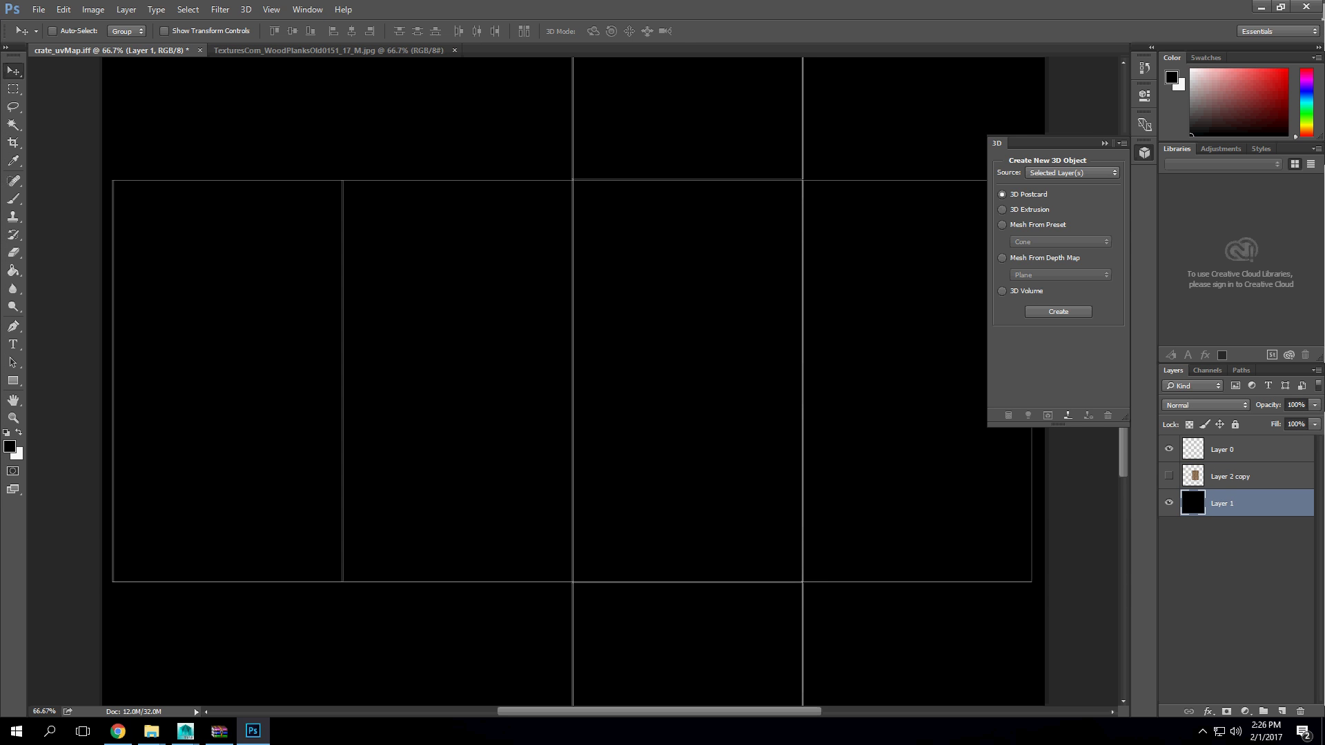
click(1222, 450)
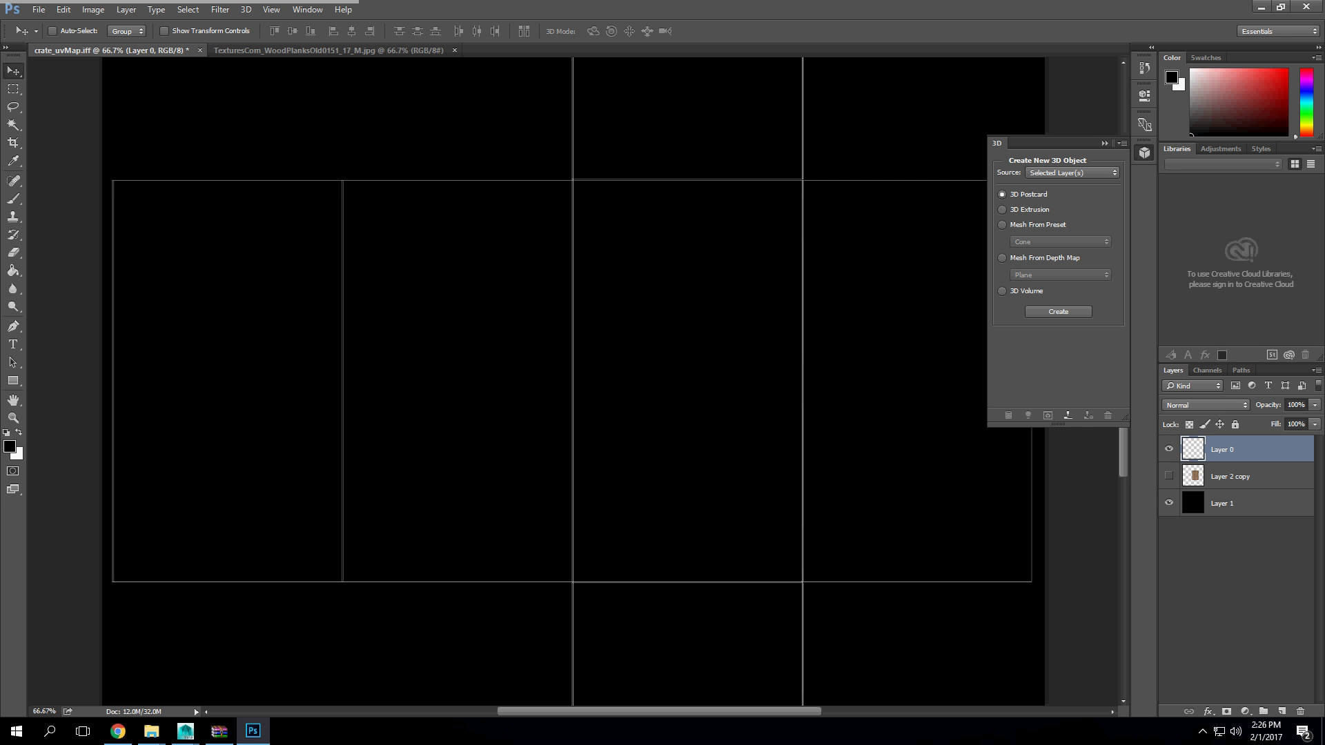
click(13, 125)
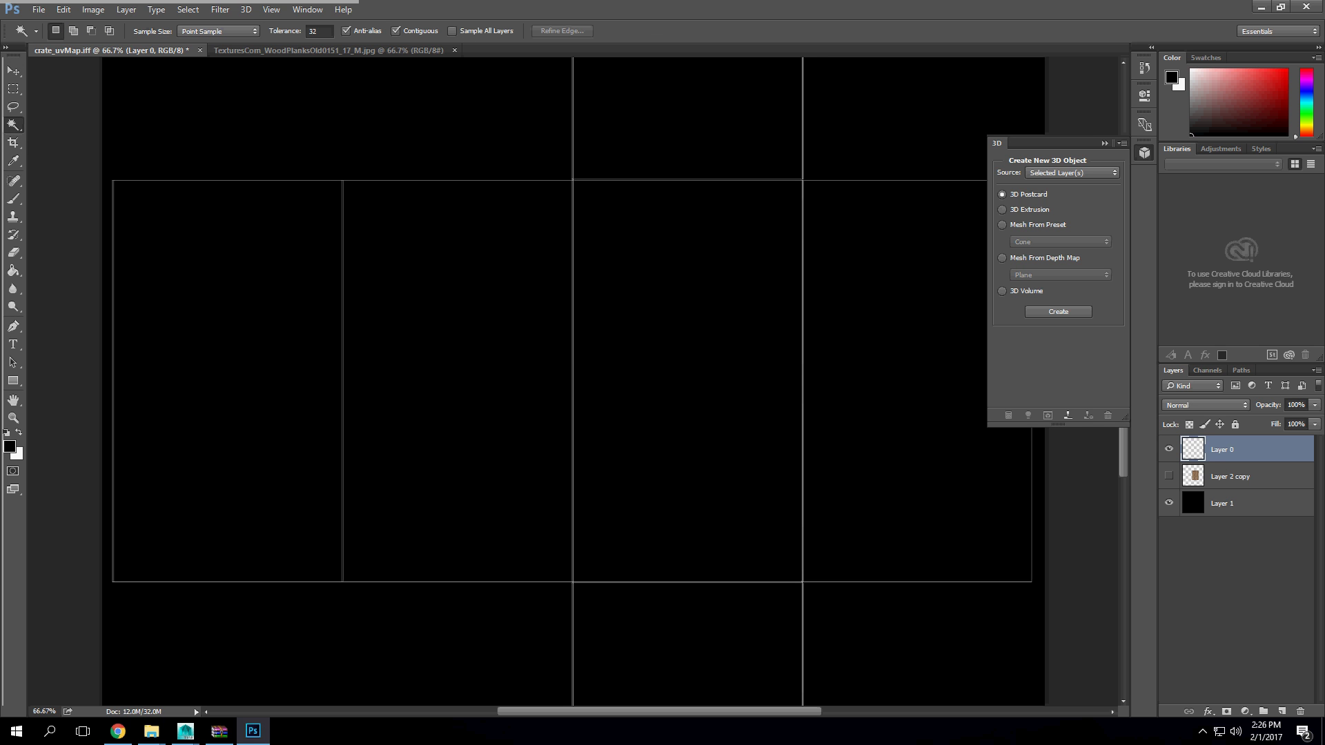
click(687, 381)
key(m)
key(ctrl+d)
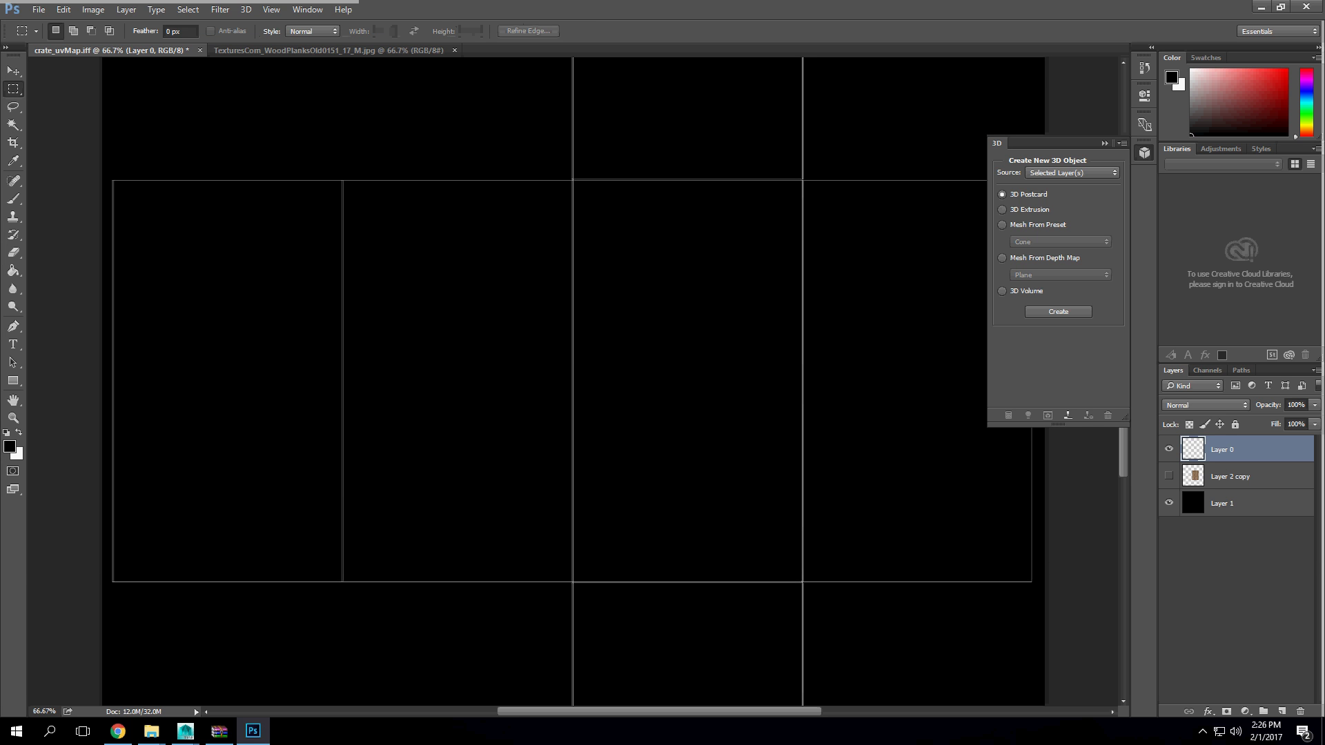
Step: Fully lock the UV outline layer, Layer 0
click(1235, 424)
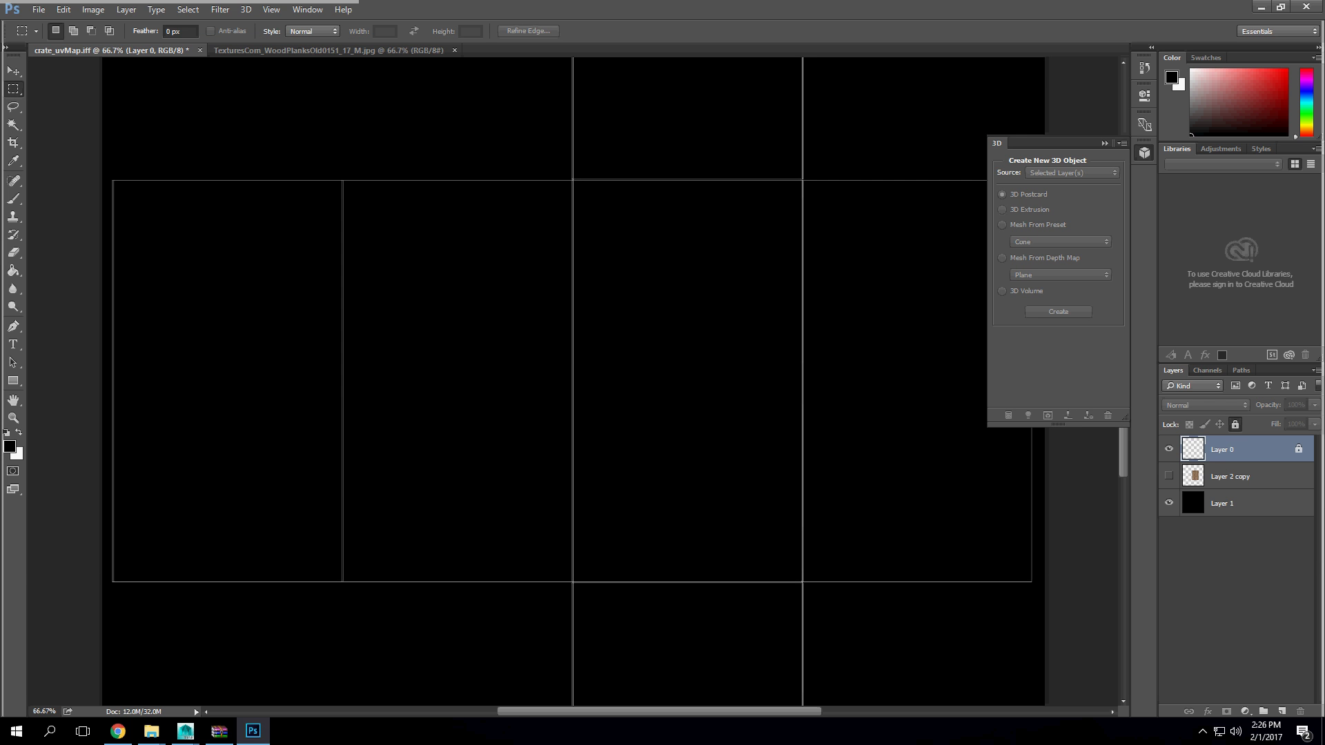
Step: Make a rectangular marquee selection along the central UV rectangle's outline and show the merged wood layer again
key(ctrl+plus)
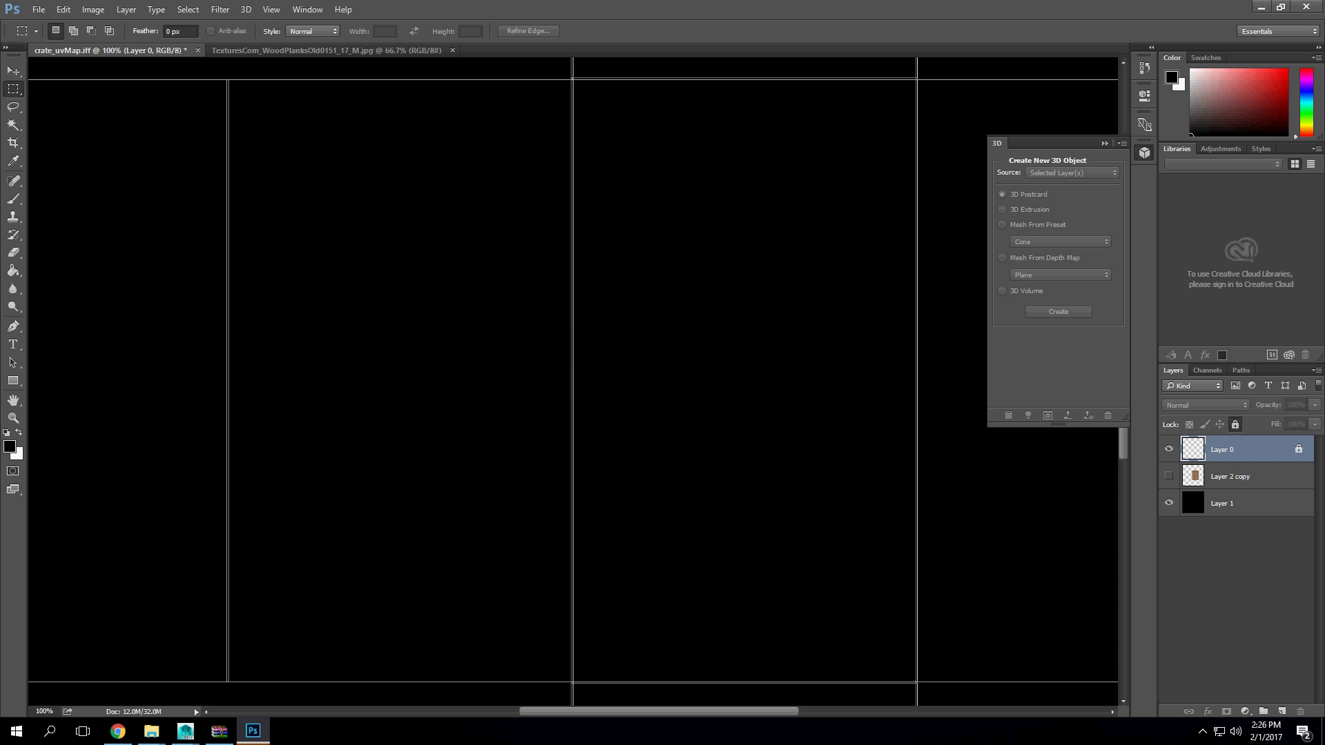
drag(570, 79, 917, 682)
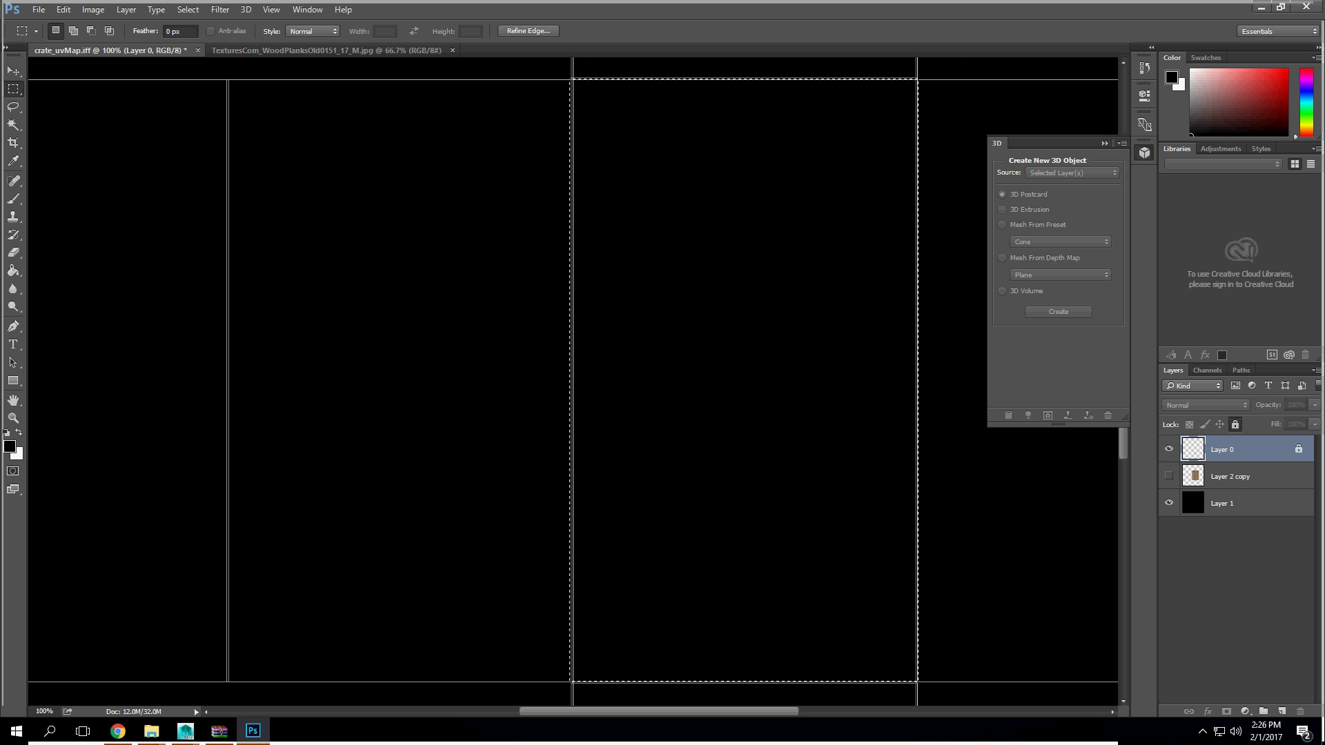
click(1168, 475)
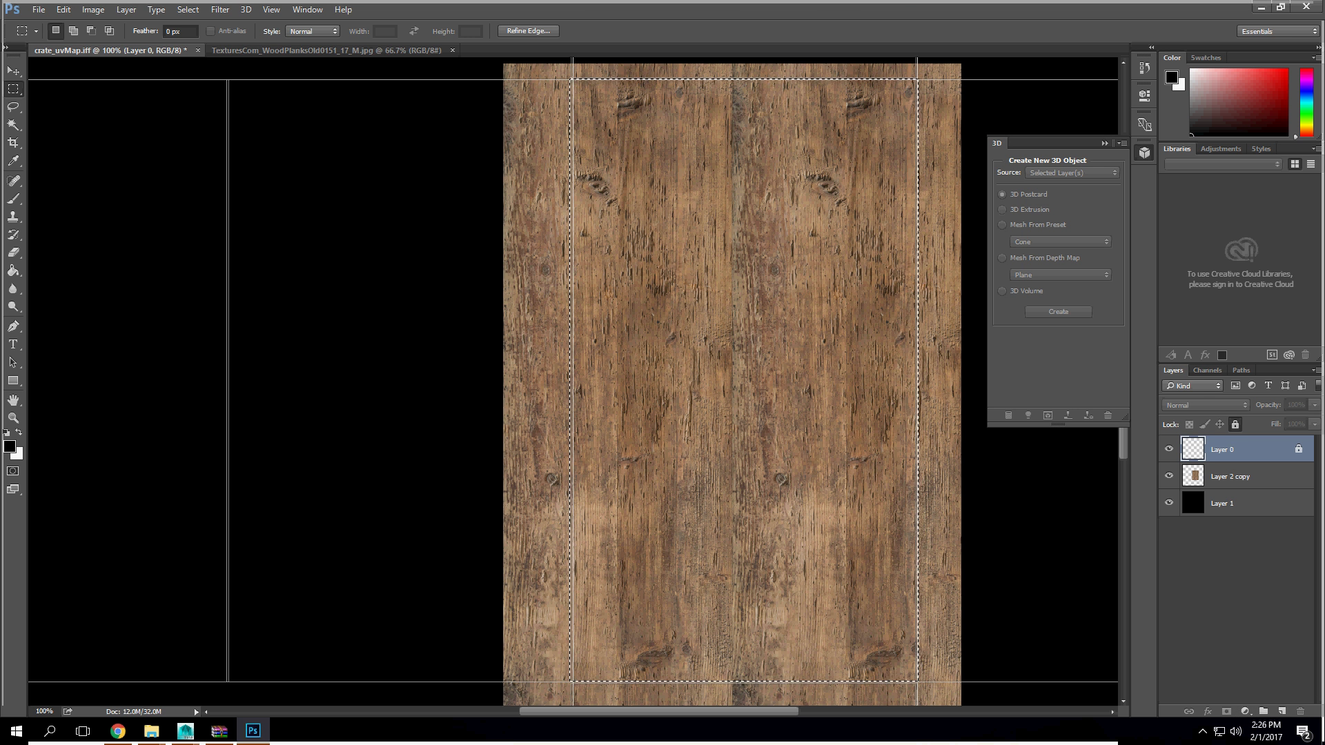
Step: Add a layer mask to the merged wood layer so it shows only inside the central rectangle selection
click(1235, 476)
click(1226, 711)
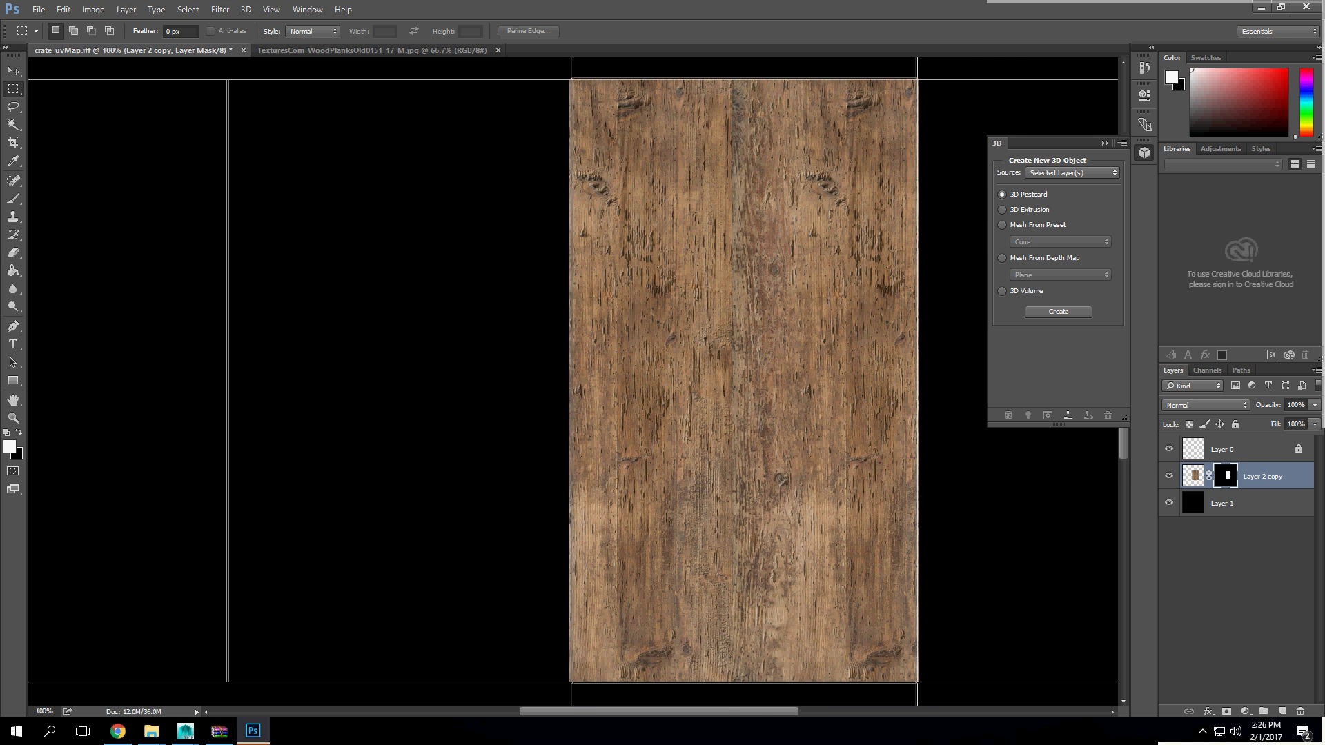
Step: Duplicate the masked wood layer onto the other three faces in the UV map's middle row
key(ctrl+minus)
key(ctrl+minus)
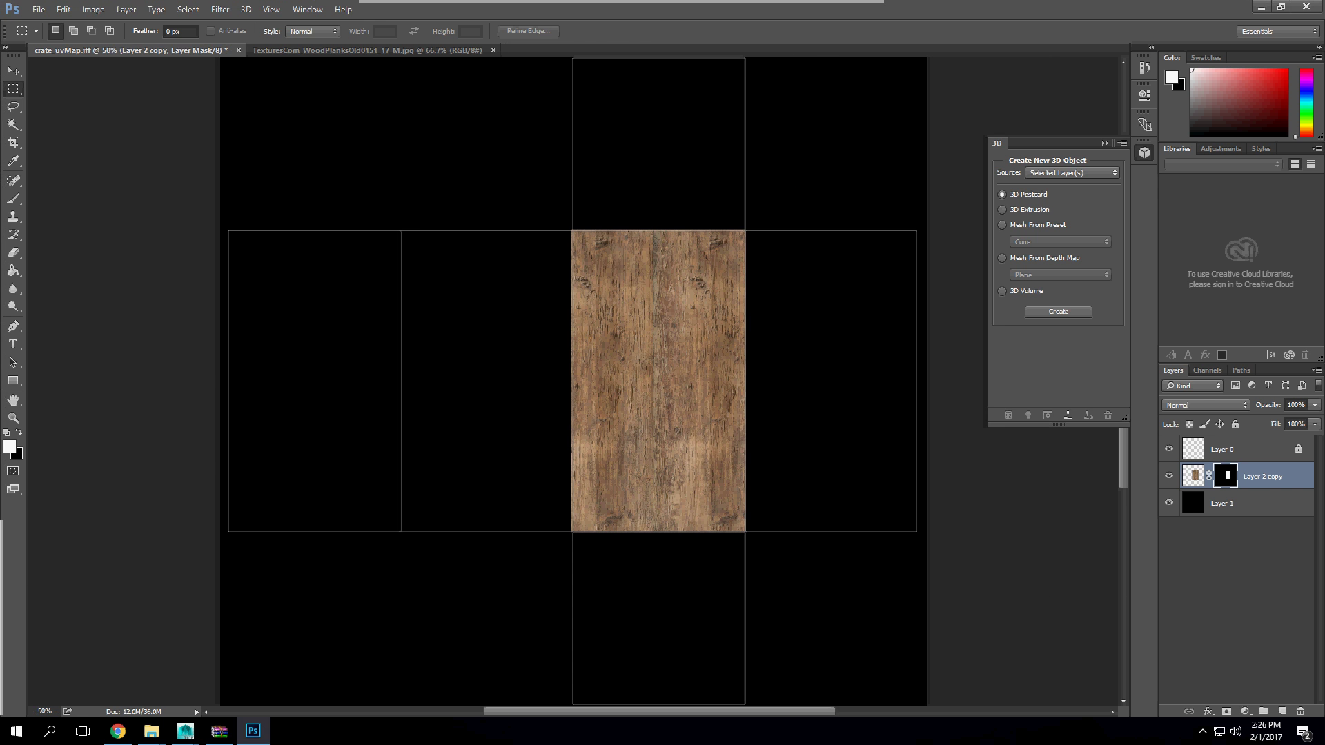
key(v)
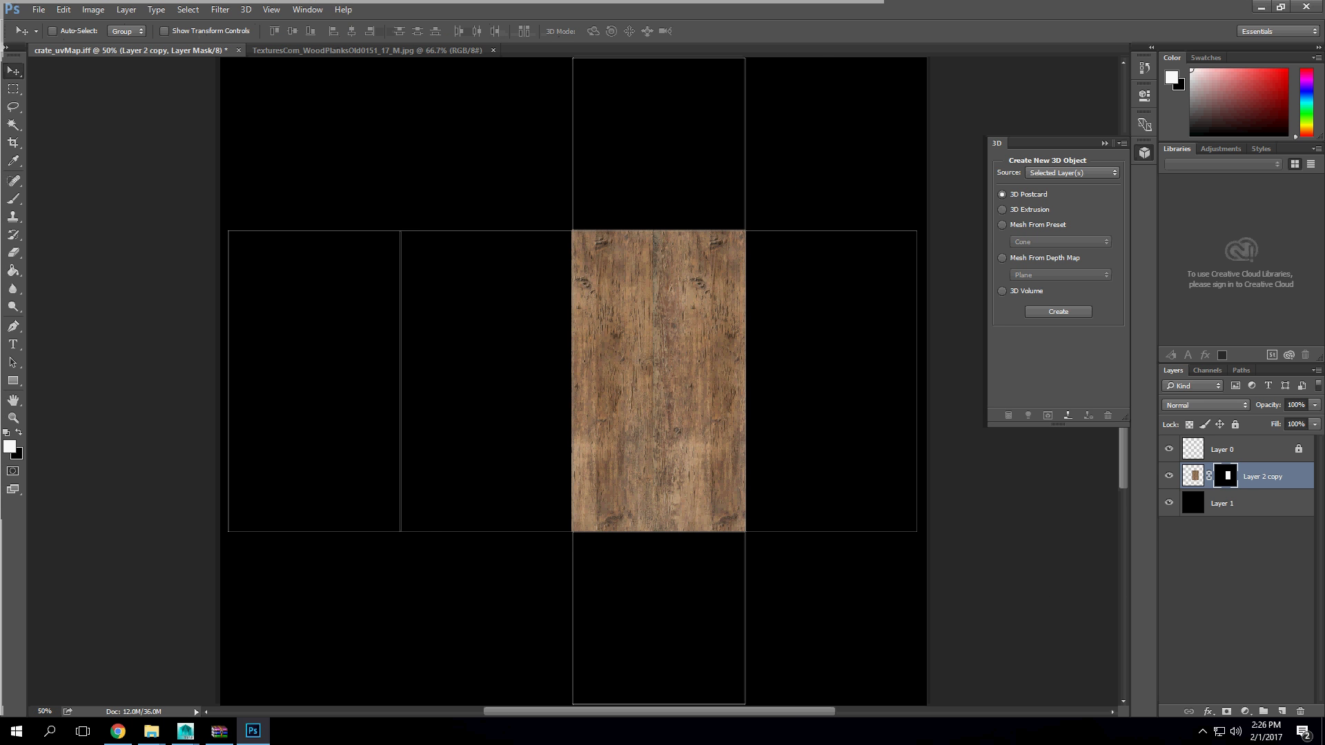
drag(657, 388, 846, 408)
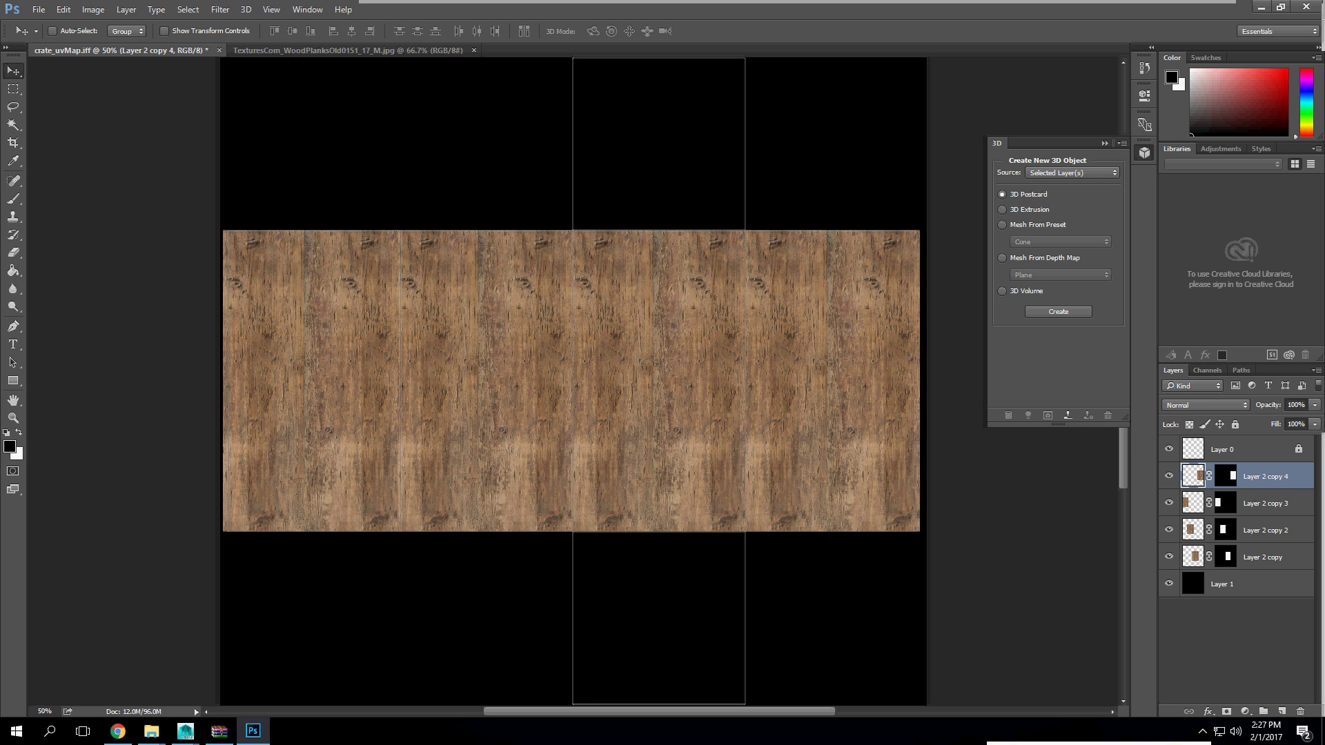
Step: Undo the wood layer duplicates until only the original masked wood face remains
key(ctrl+alt+z)
key(ctrl+alt+z)
key(ctrl+alt+z)
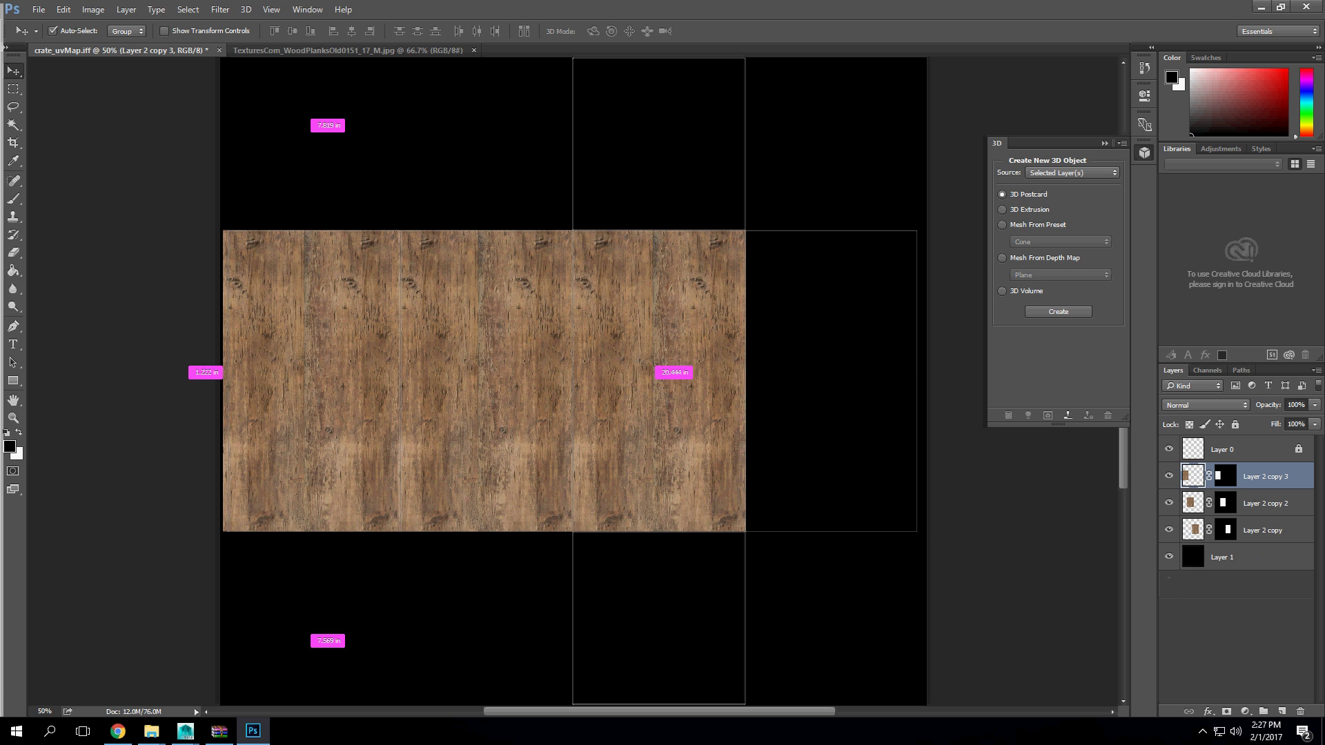
key(ctrl)
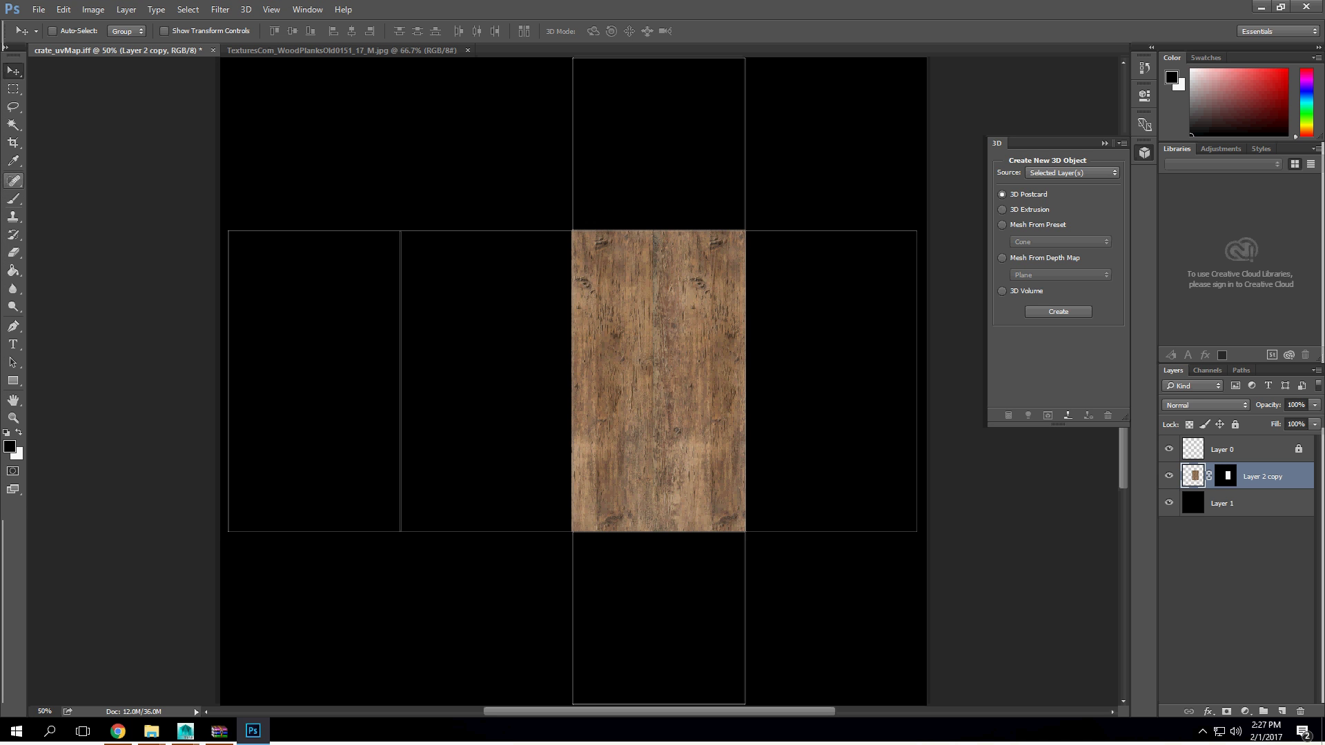
Step: Clone wood grain over the center seam and repeated knots of the masked wood face with a 250 px Clone Stamp
click(13, 216)
key(bracketright)
key(bracketright)
key(bracketright)
key(bracketright)
key(bracketright)
key(bracketright)
key(bracketright)
key(bracketright)
key(bracketright)
key(bracketright)
key(bracketright)
key(bracketright)
key(alt)
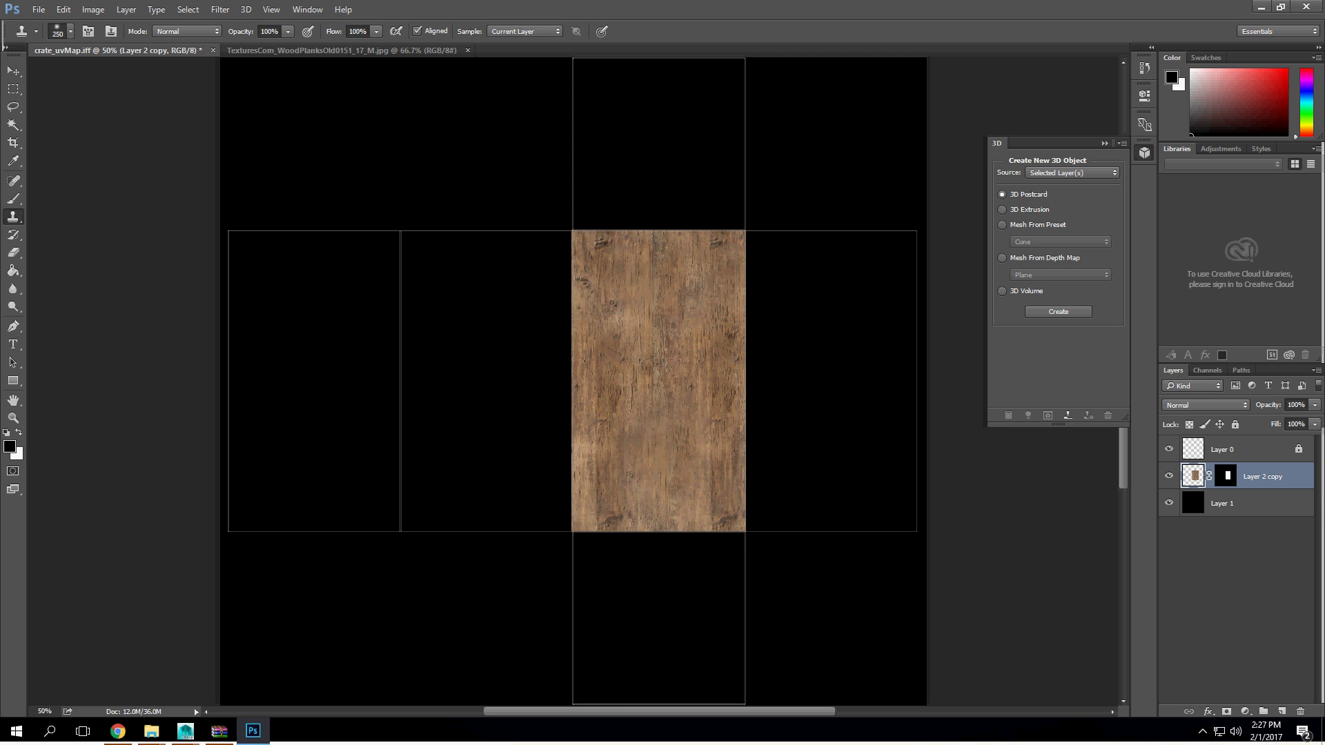
Step: Duplicate the retouched wood face onto the other three faces in the UV map's middle row
key(m)
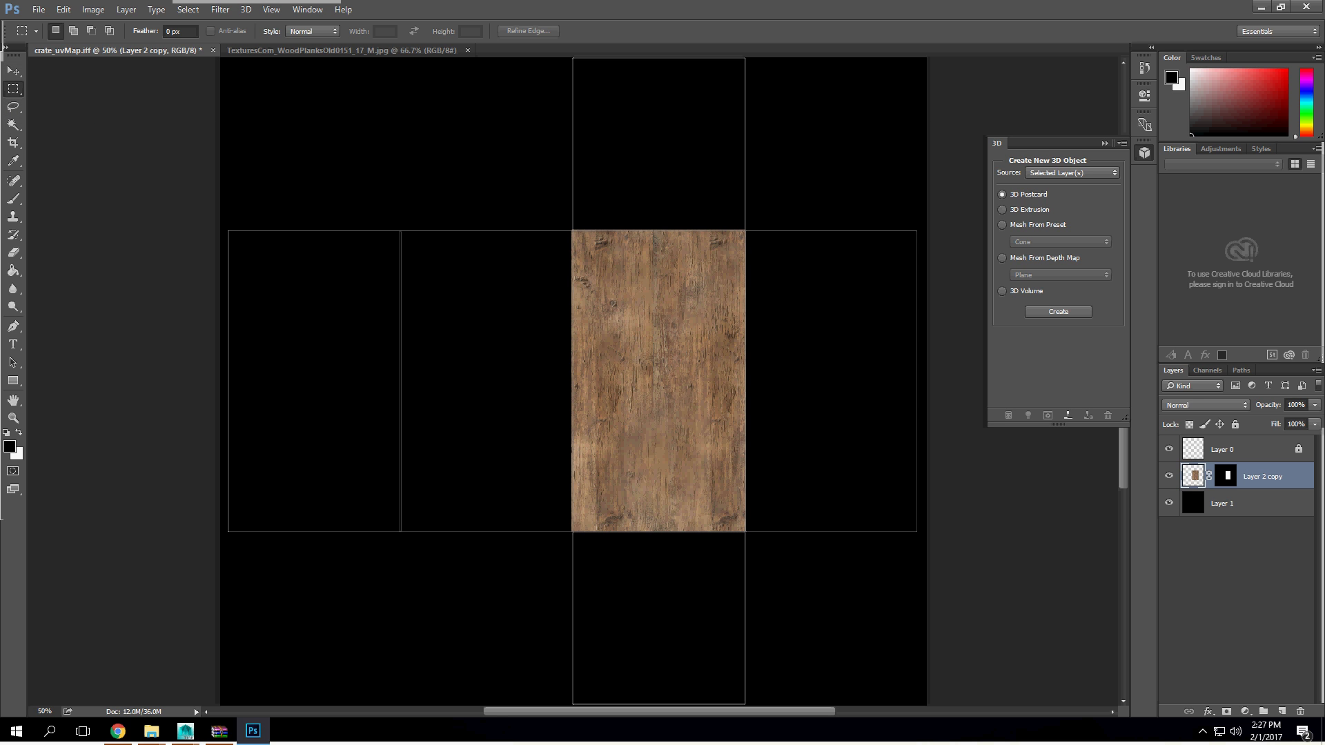
key(v)
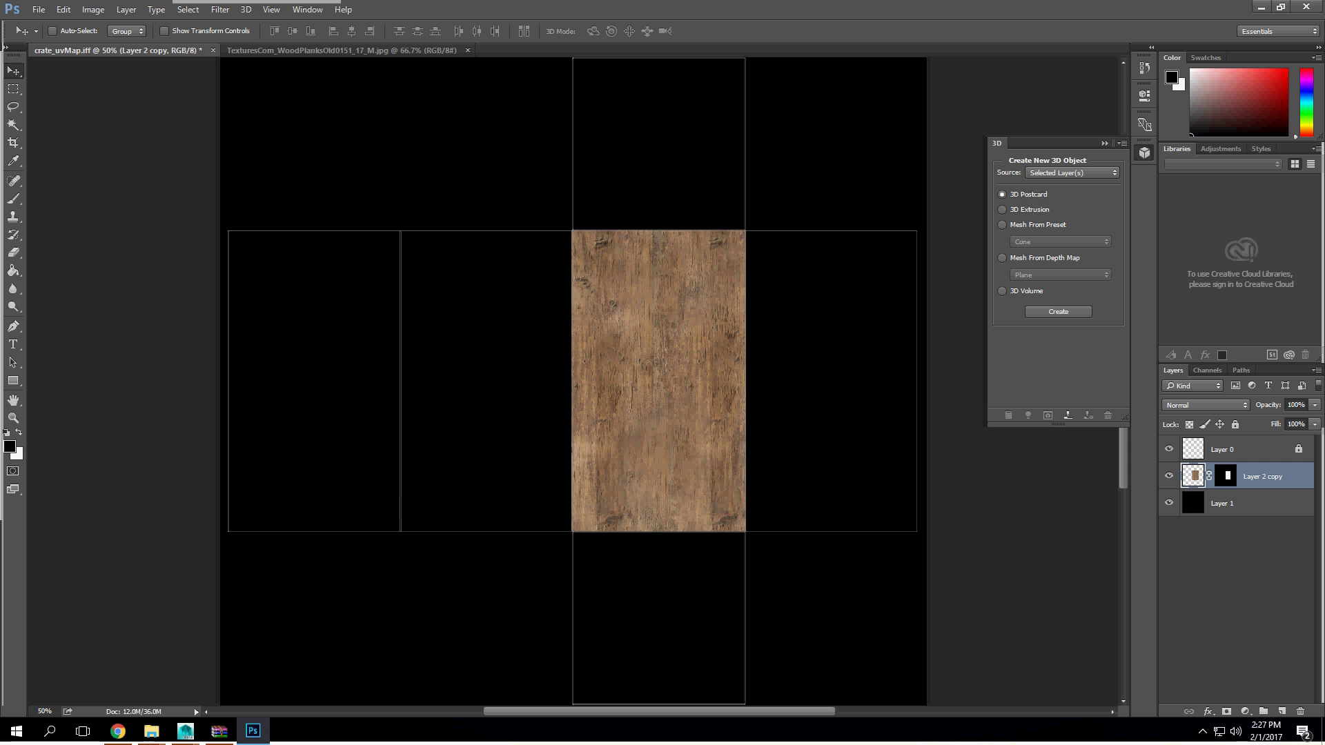
drag(676, 332, 834, 345)
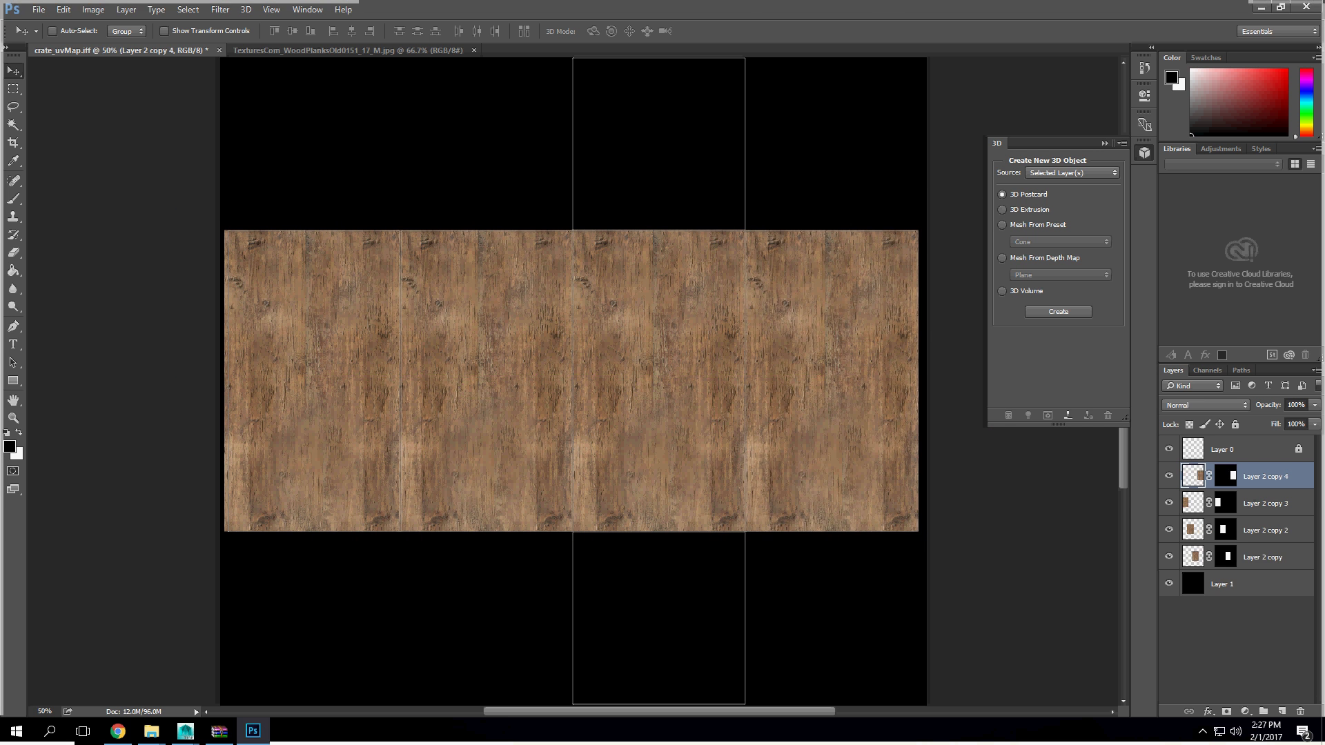
Step: Duplicate the Layer 2 copy 4 wood layer and move the copy onto the upper UV face
scroll(834, 345, up, 1)
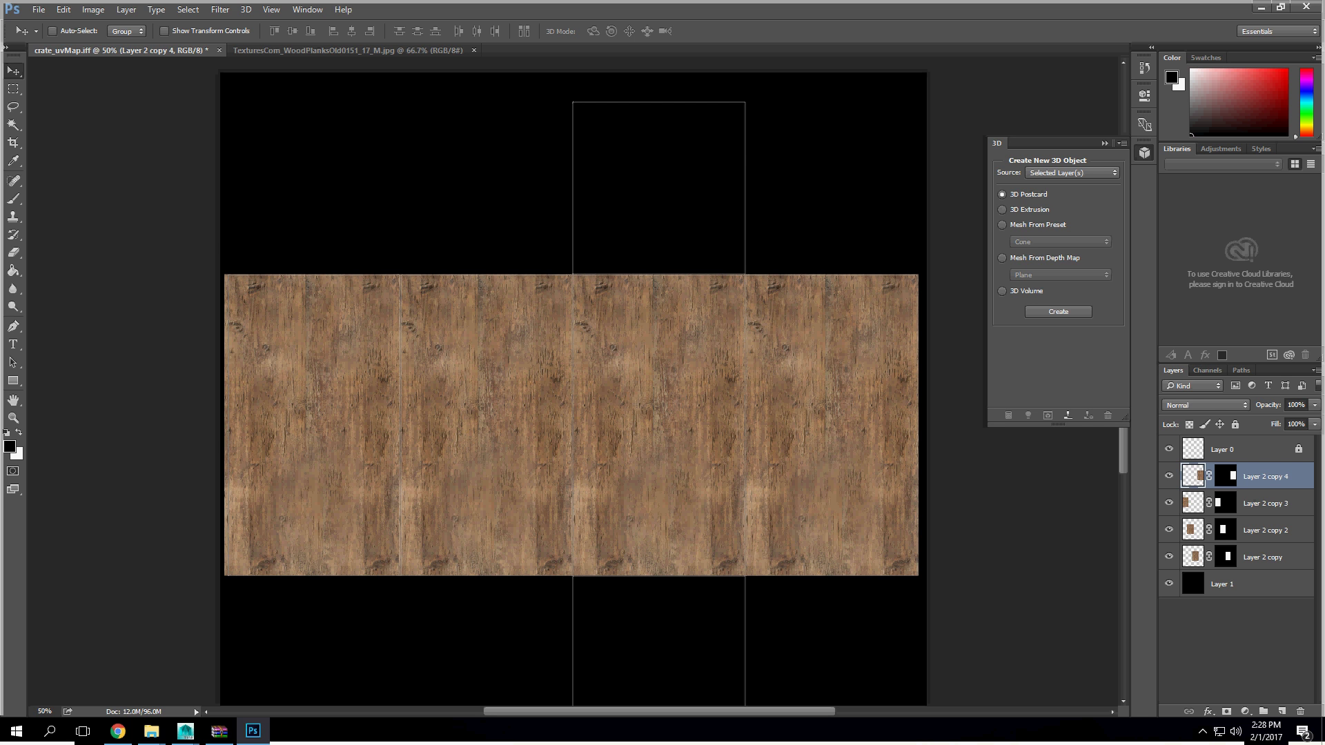
drag(1268, 479, 1282, 710)
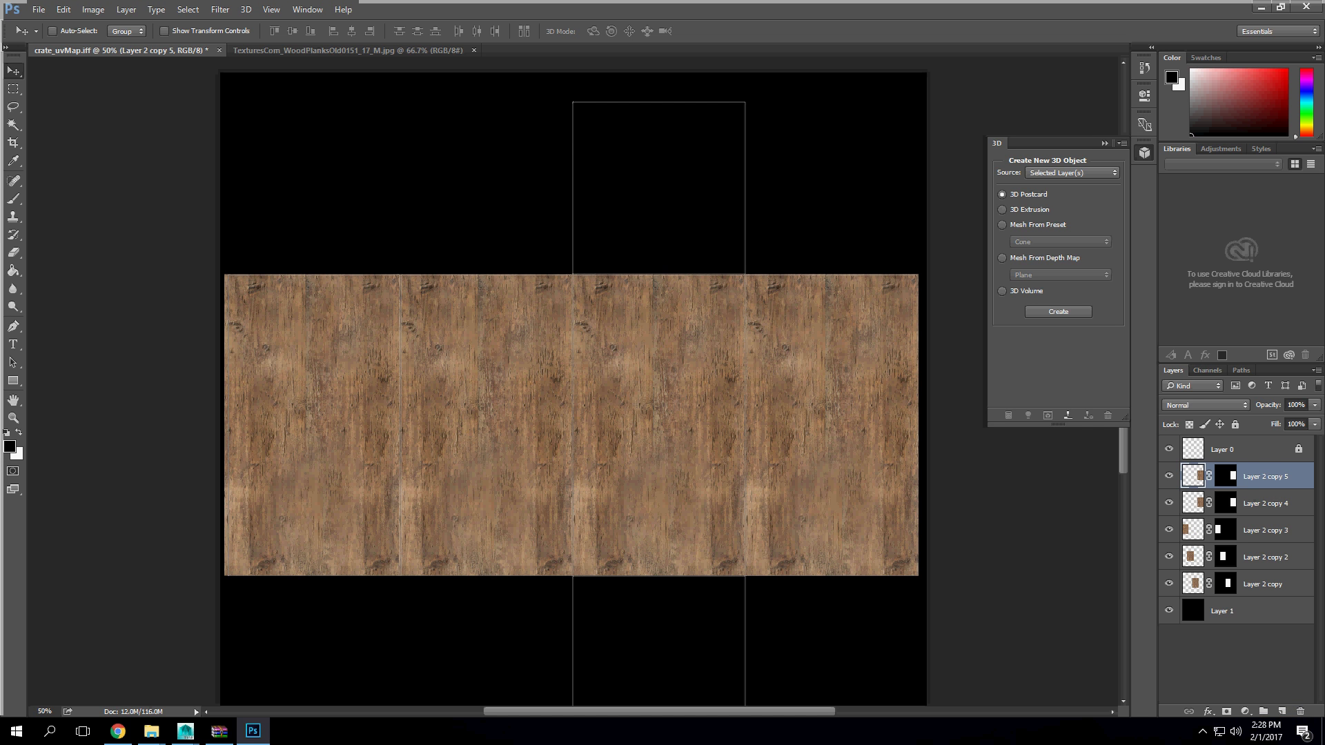
drag(683, 414, 637, 82)
Step: Rotate the upper wood copy 90 degrees and align it to the upper UV face
key(ctrl+t)
drag(772, 297, 524, 167)
drag(641, 188, 654, 213)
key(Down)
key(Down)
key(Down)
key(Down)
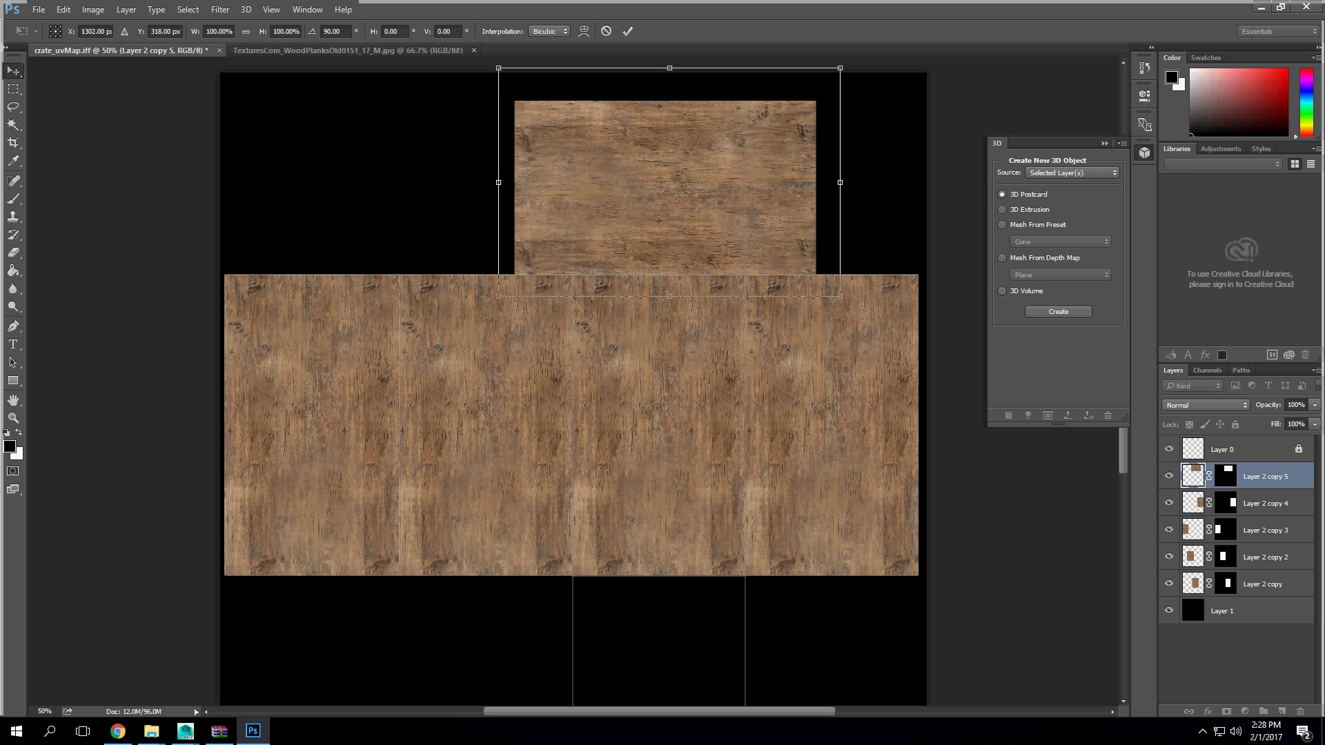
key(Return)
Step: Duplicate the rotated wood layer onto the lower UV face and nudge it up against the middle row
scroll(572, 386, up, 1)
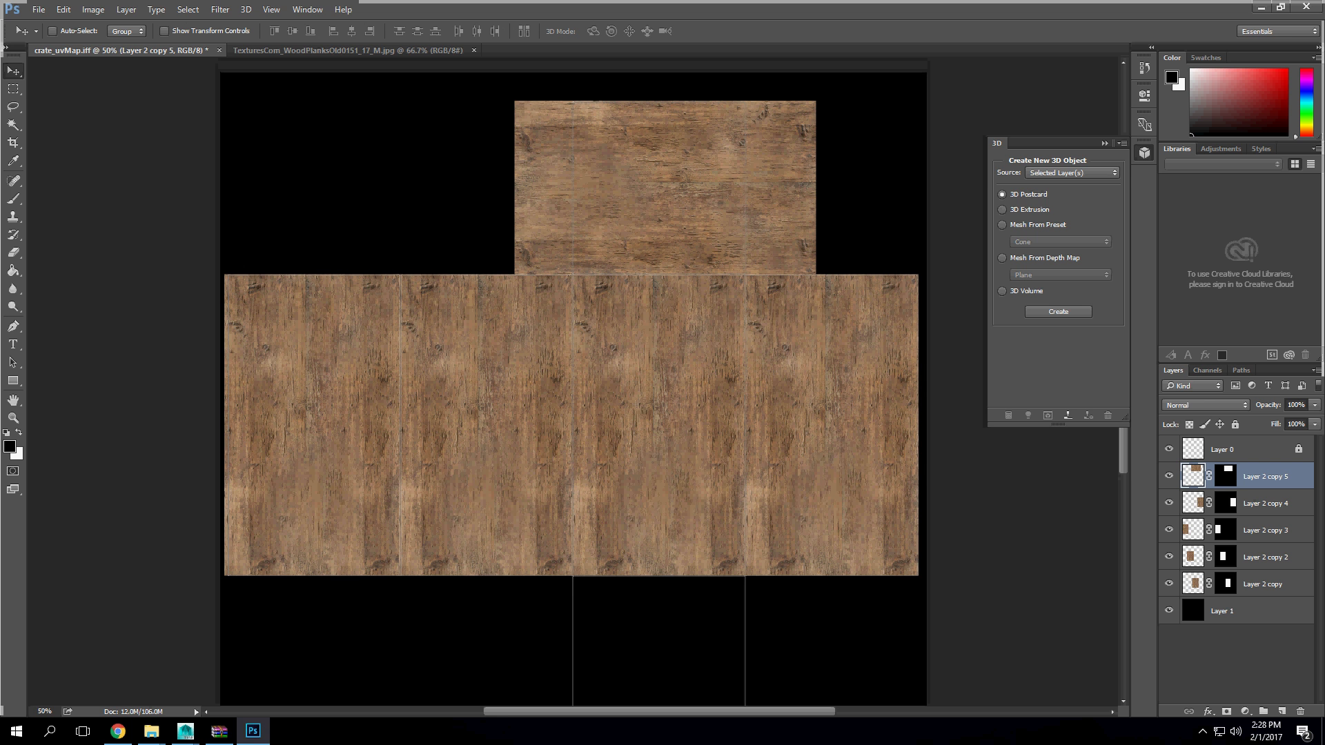
drag(693, 279, 683, 248)
key(Up)
key(Up)
key(Up)
key(Up)
key(Up)
key(Up)
key(Up)
key(Up)
key(Up)
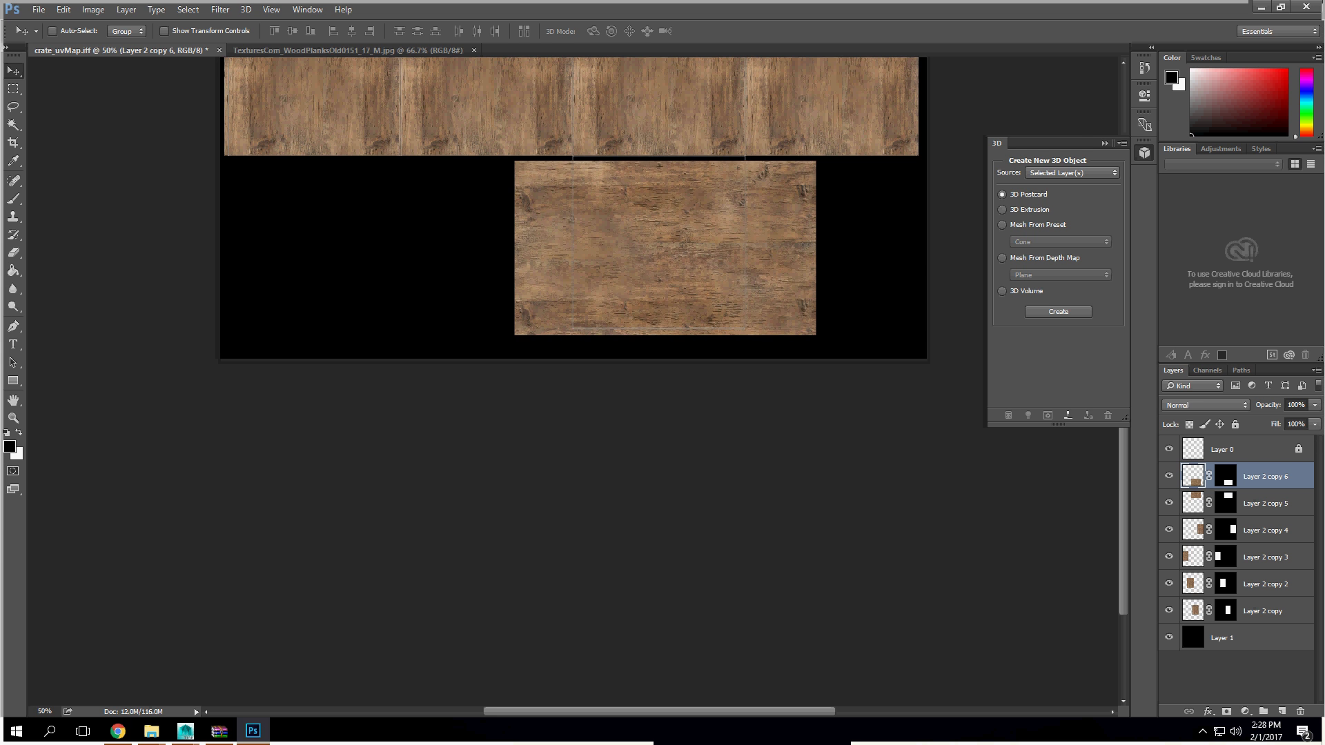
key(Up)
key(Up)
key(Up)
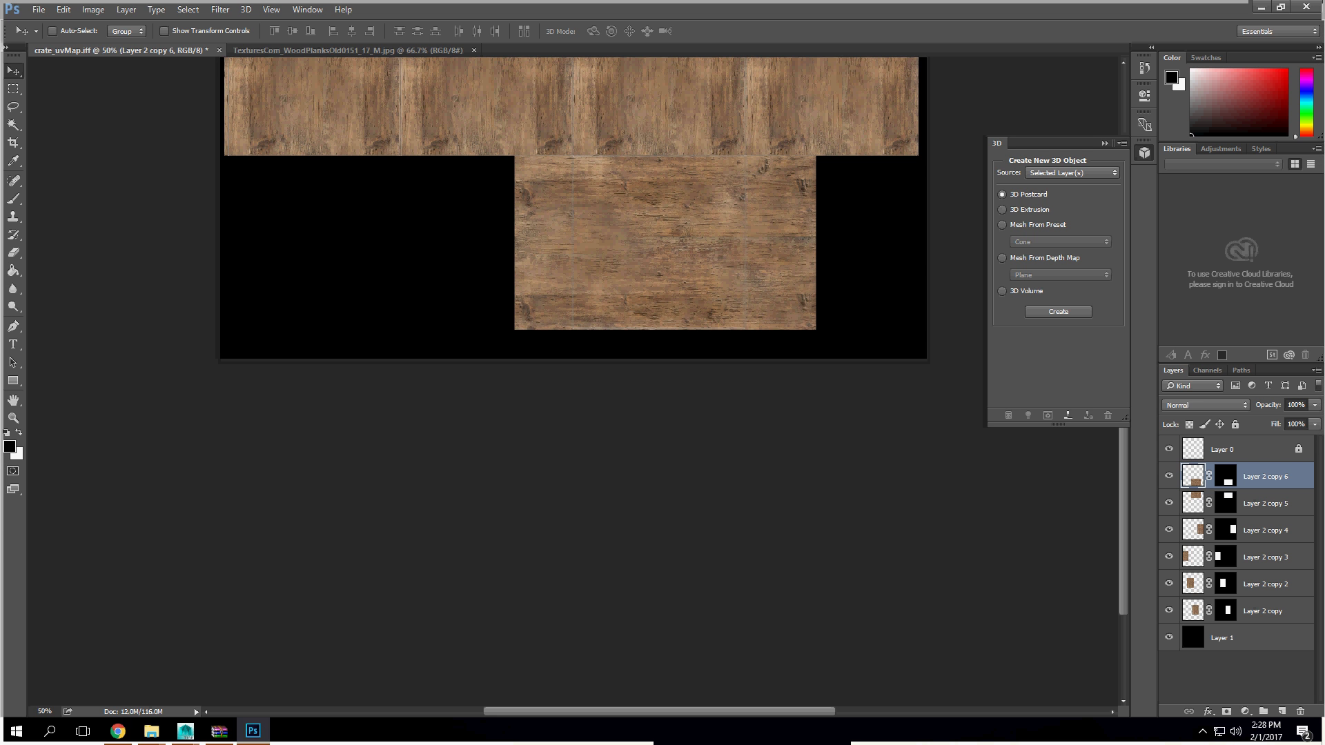
scroll(572, 338, up, 8)
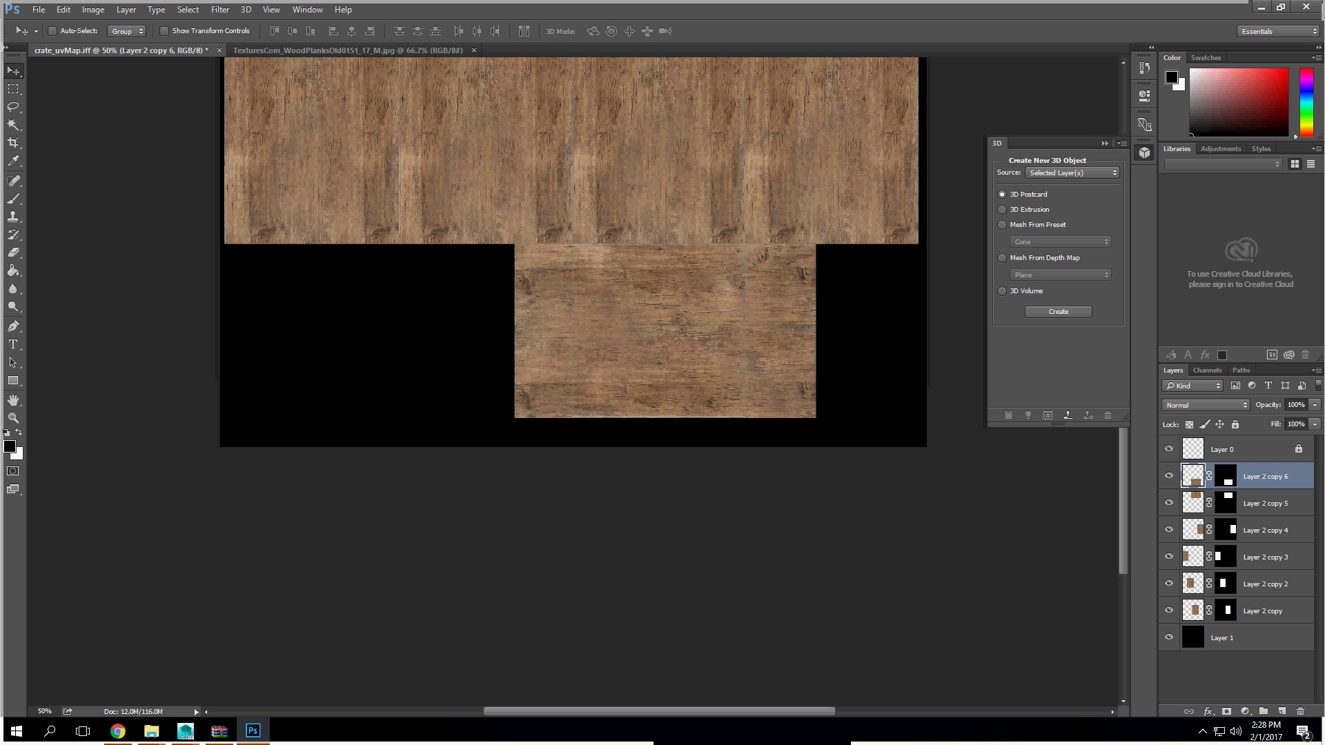
scroll(573, 379, up, 3)
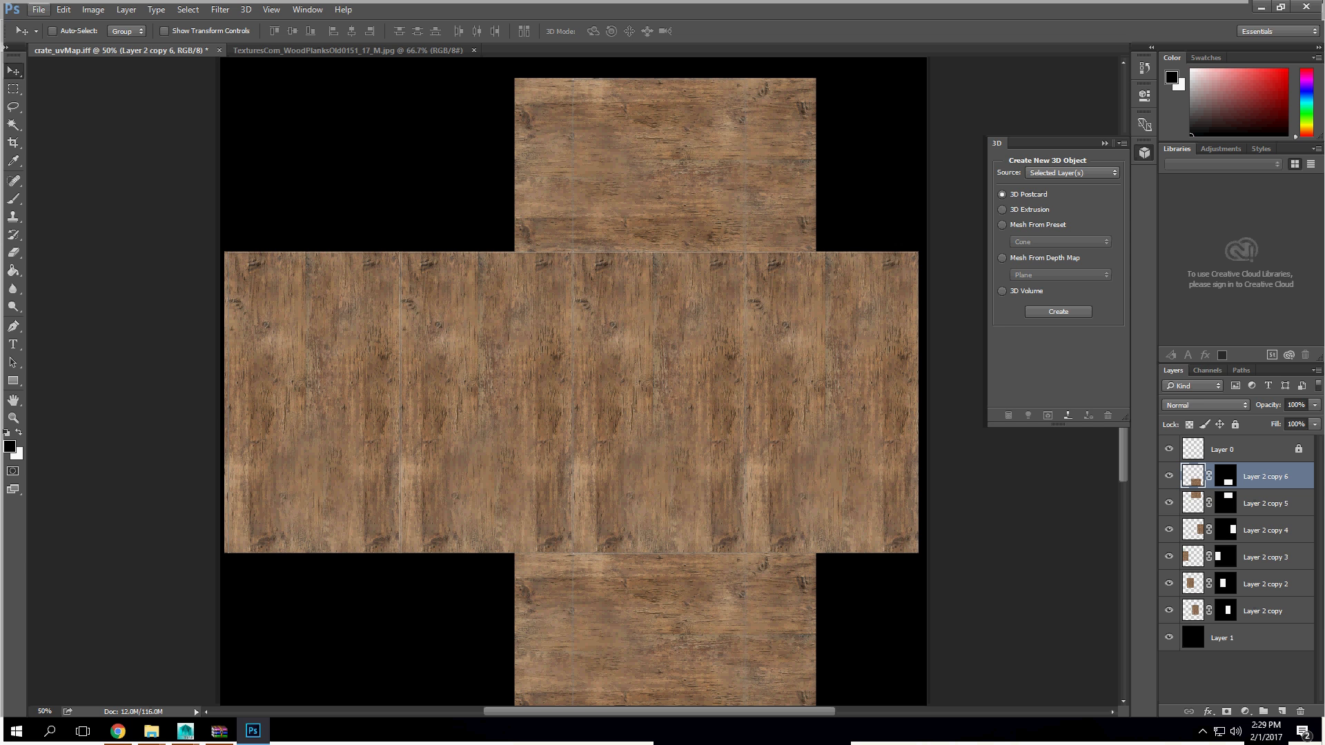
click(38, 9)
mouse_move(103, 325)
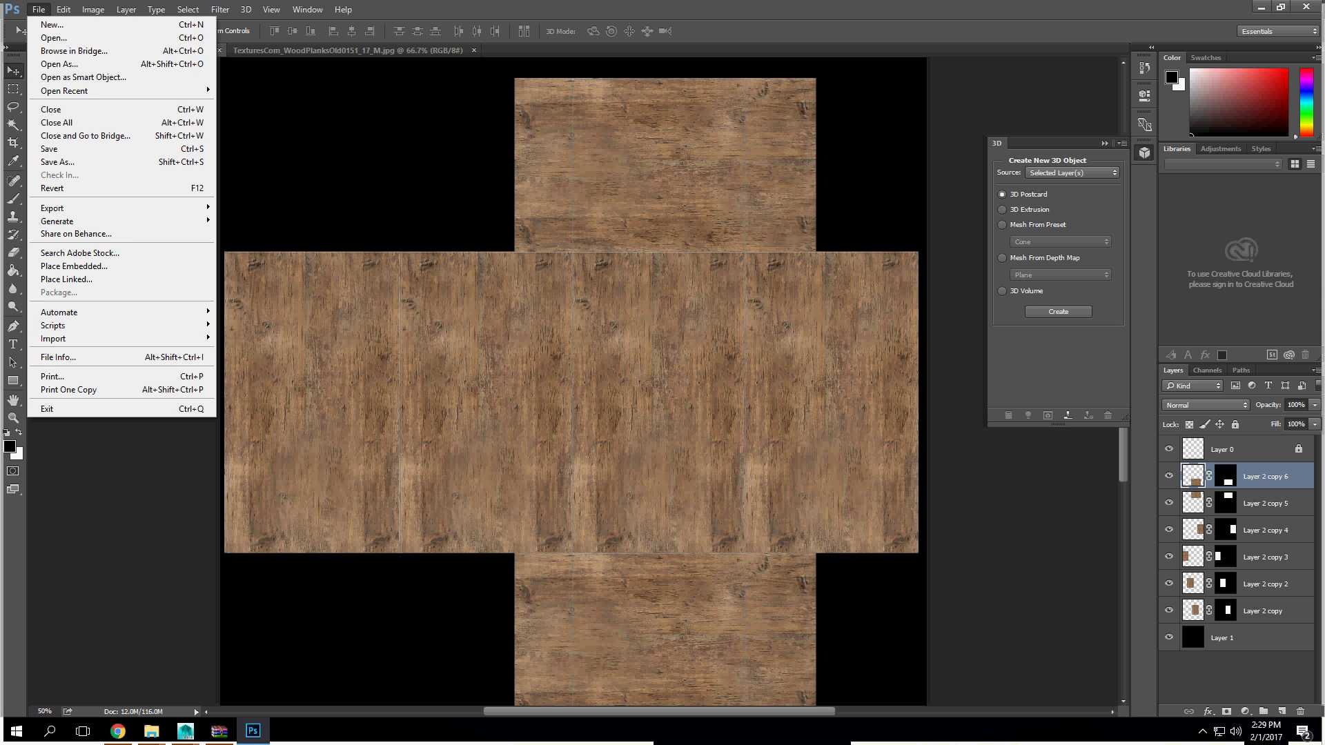
Step: Add a new empty layer above the wood layers and activate the Brush tool
click(1282, 711)
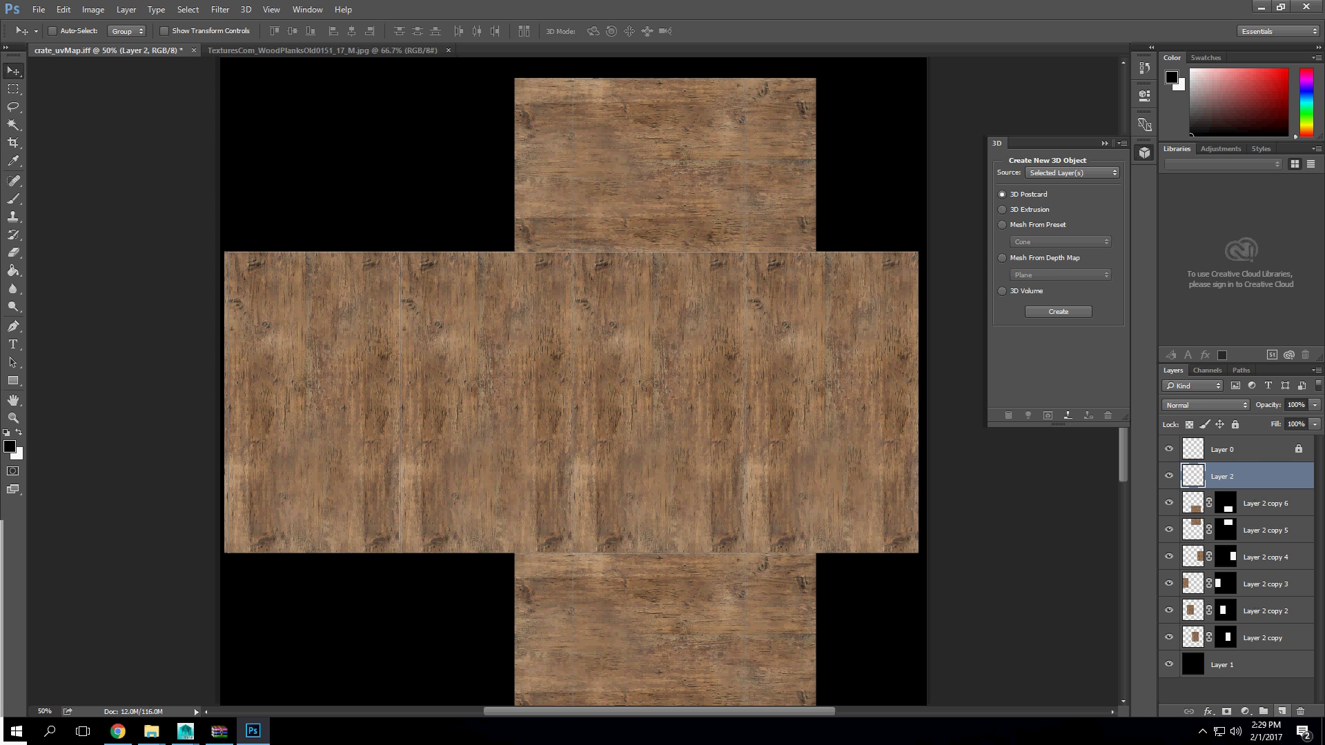
key(b)
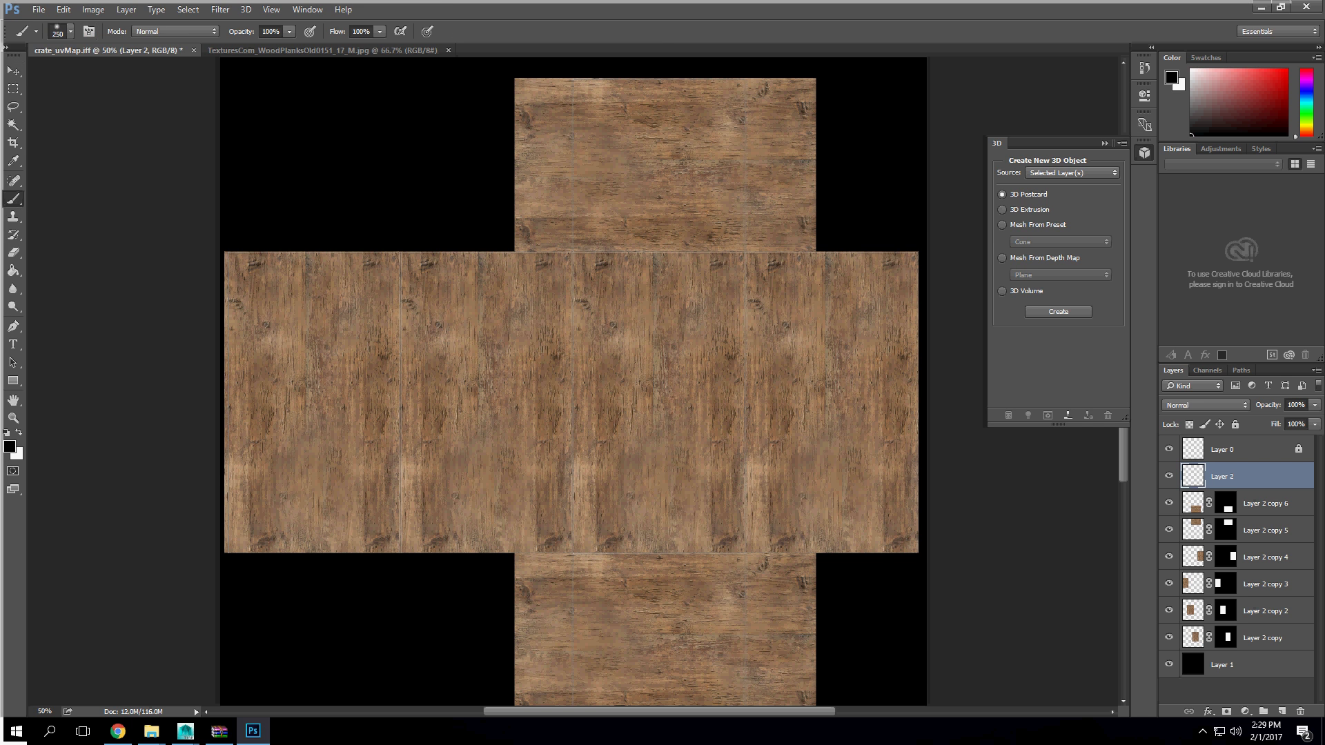
Step: Load the brush set "Pete's Good Collection" from the UNICRON (E:) drive
click(71, 32)
click(185, 58)
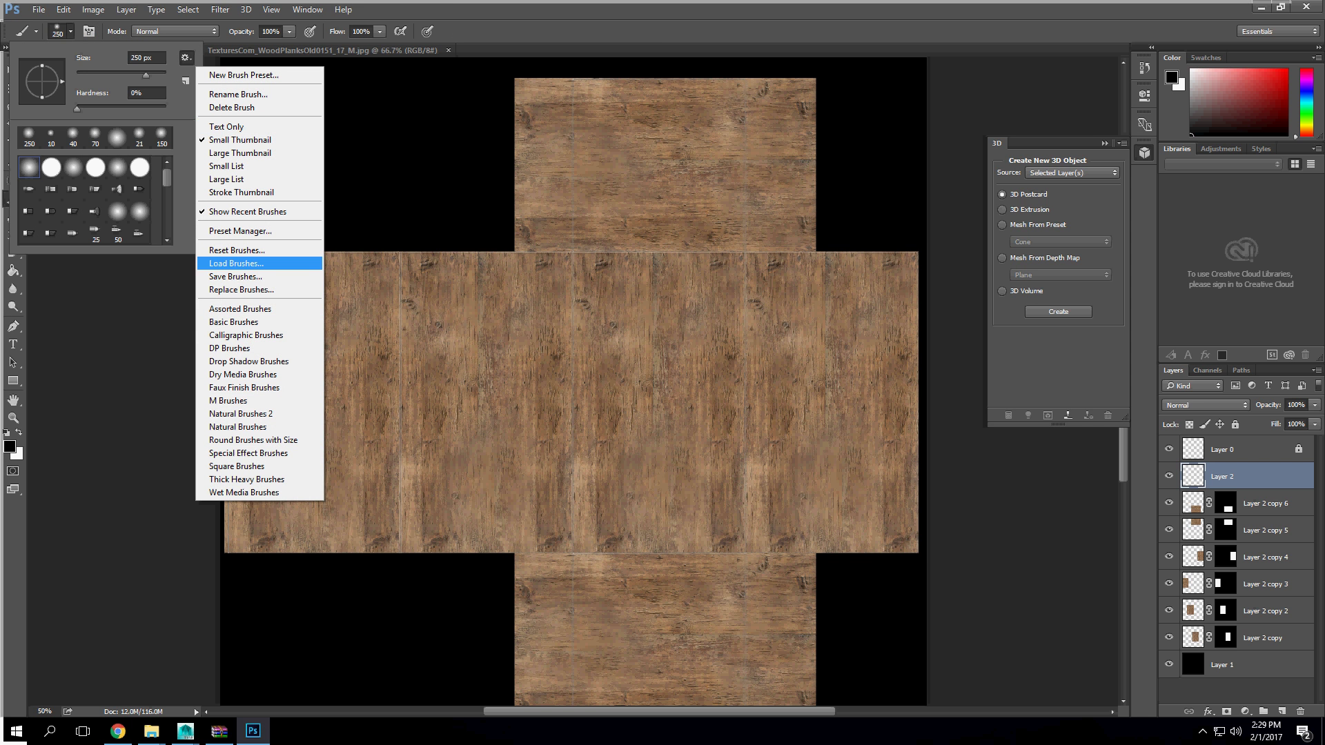
click(236, 262)
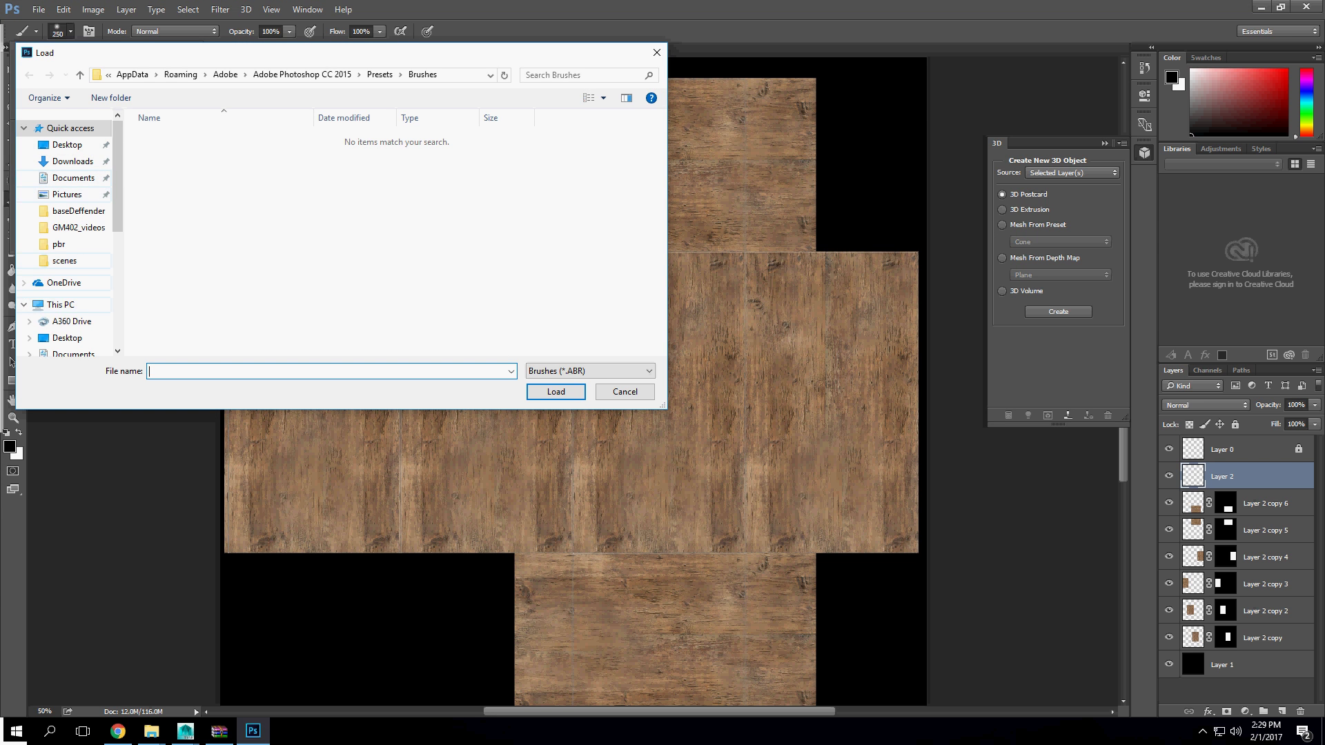
scroll(65, 227, down, 5)
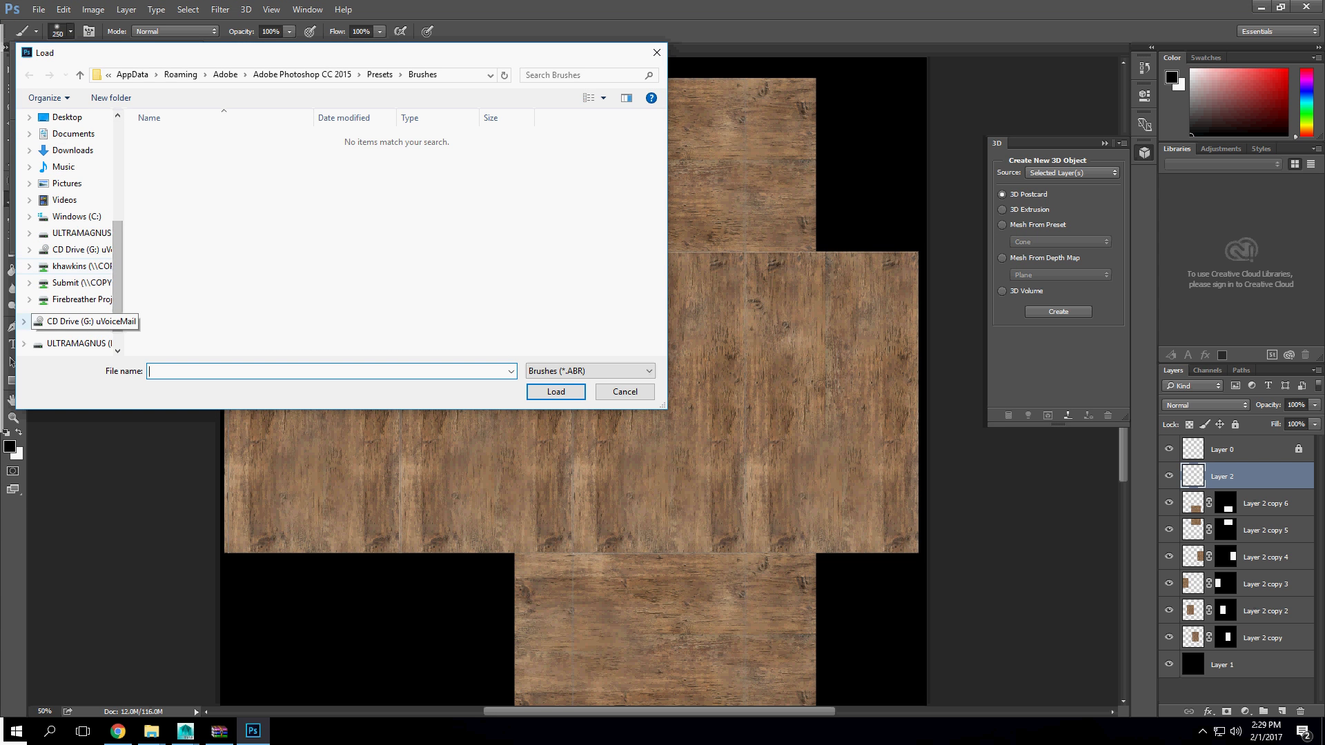
scroll(65, 276, down, 1)
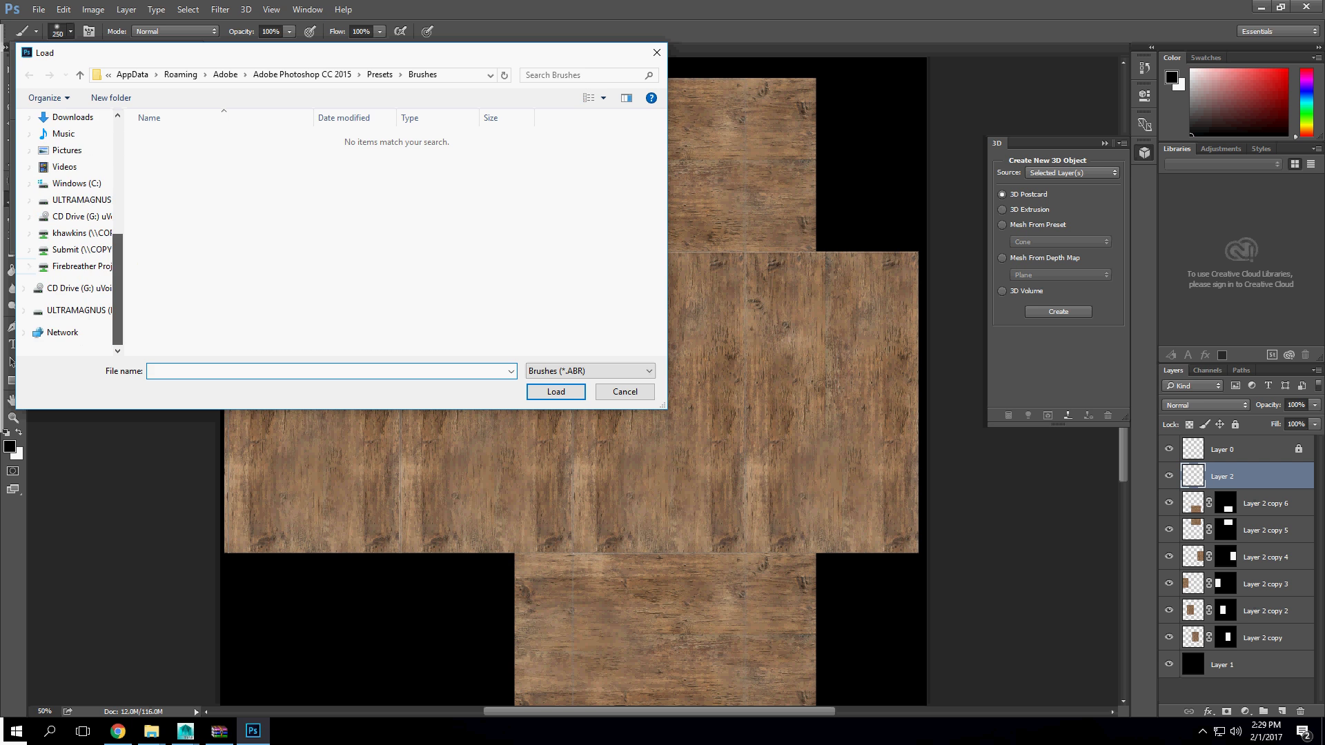
scroll(66, 228, up, 2)
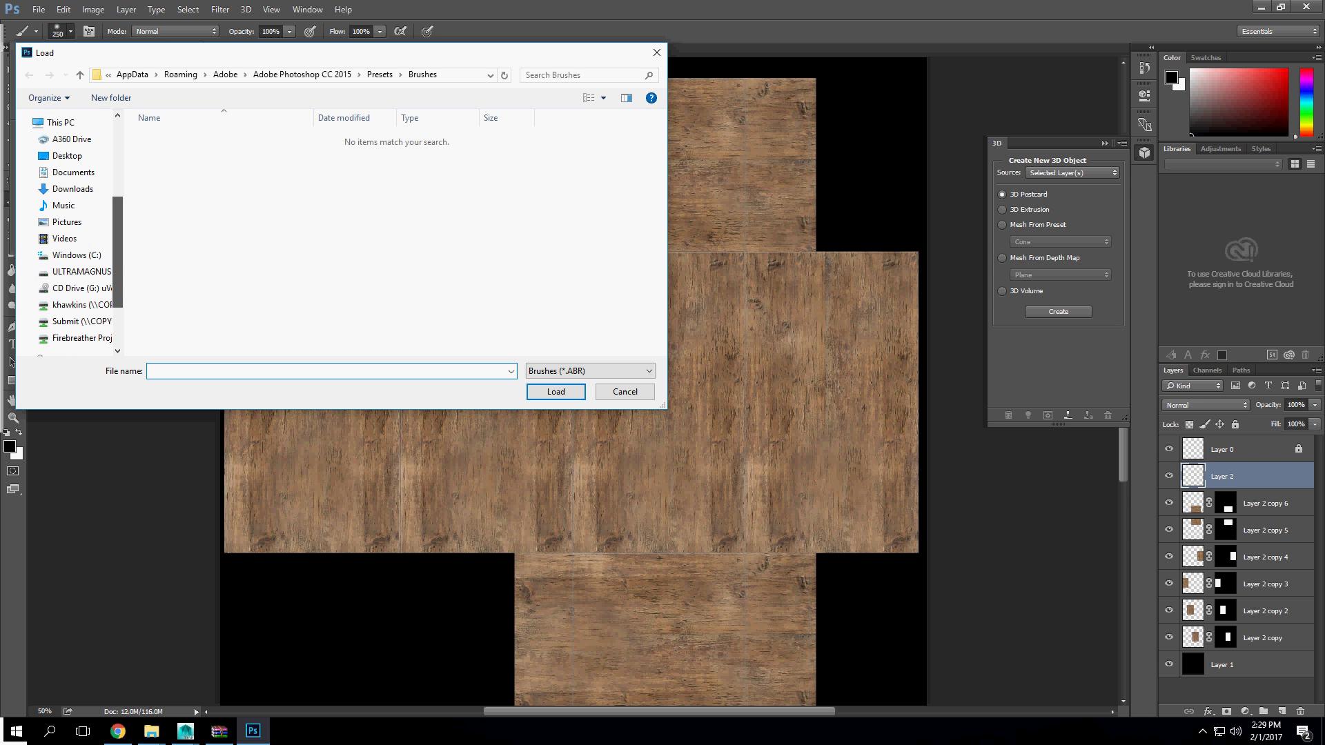
scroll(69, 235, up, 3)
scroll(69, 234, down, 5)
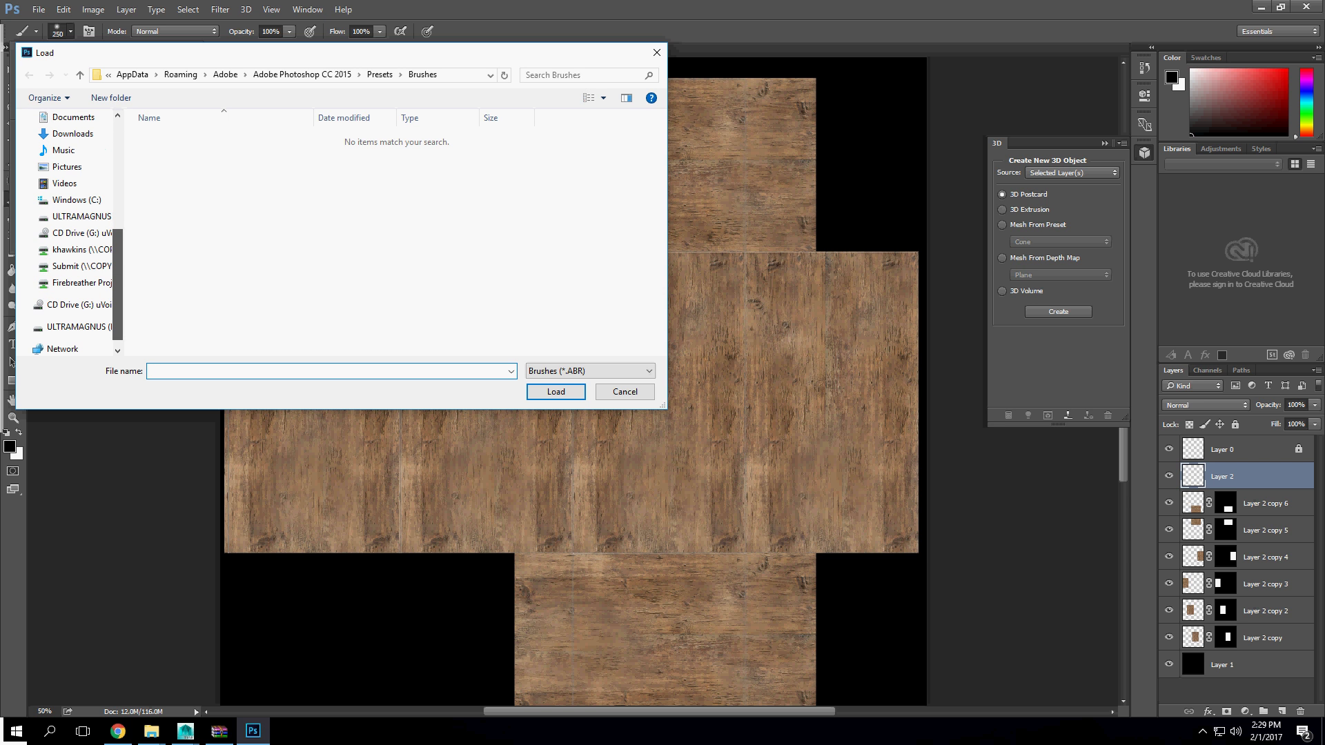
scroll(69, 227, down, 1)
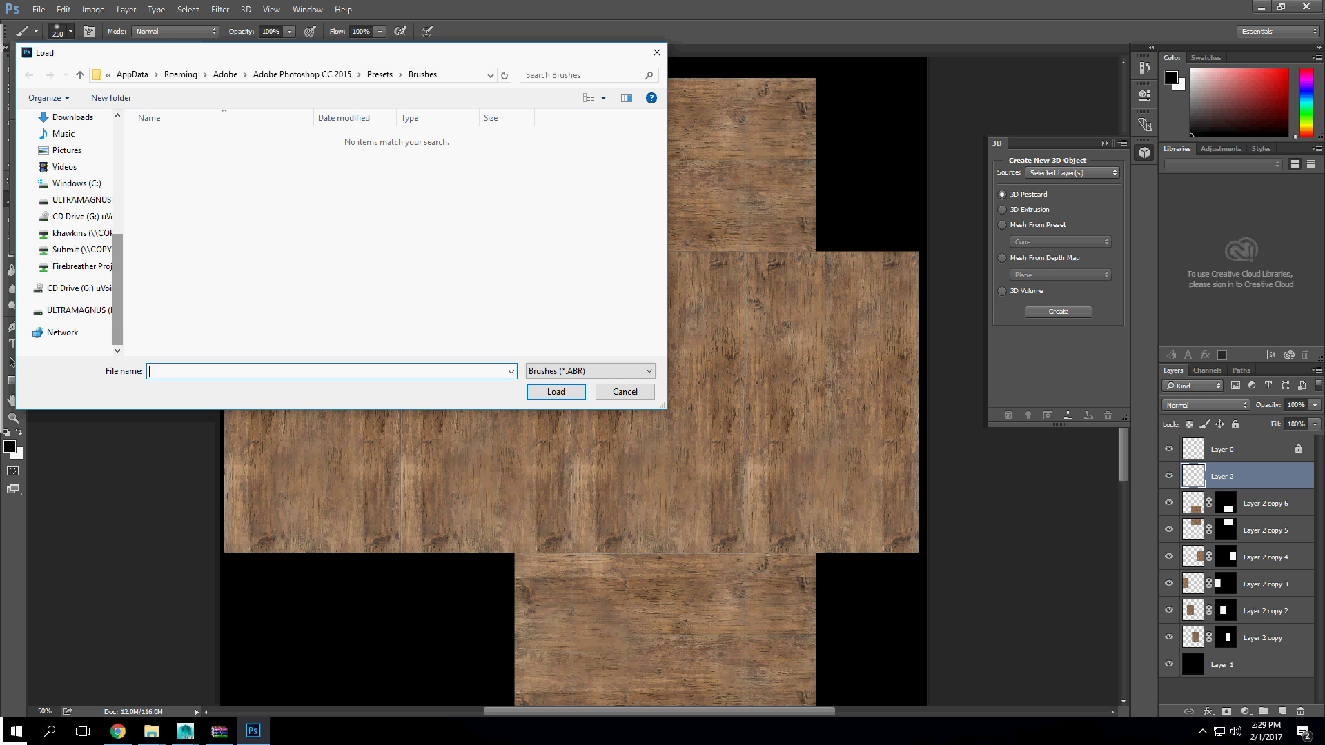
scroll(69, 228, up, 3)
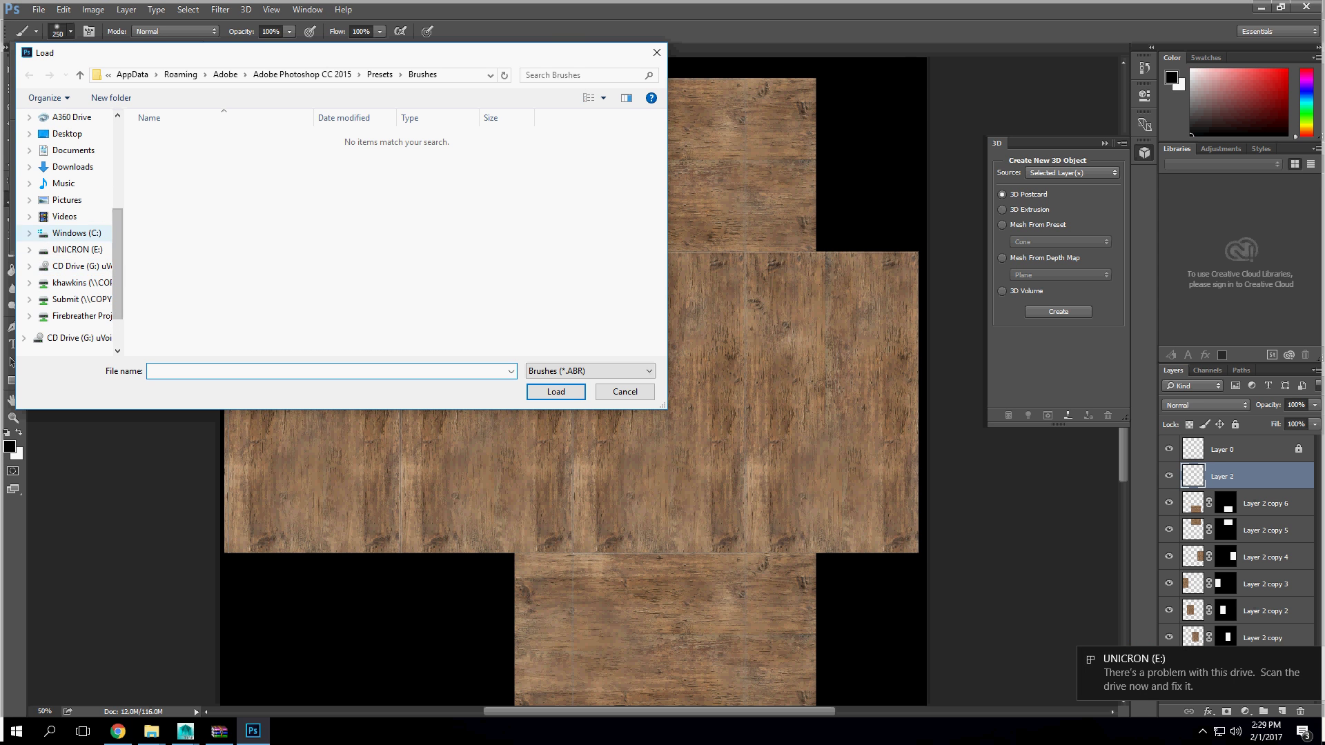
click(69, 249)
scroll(276, 276, down, 15)
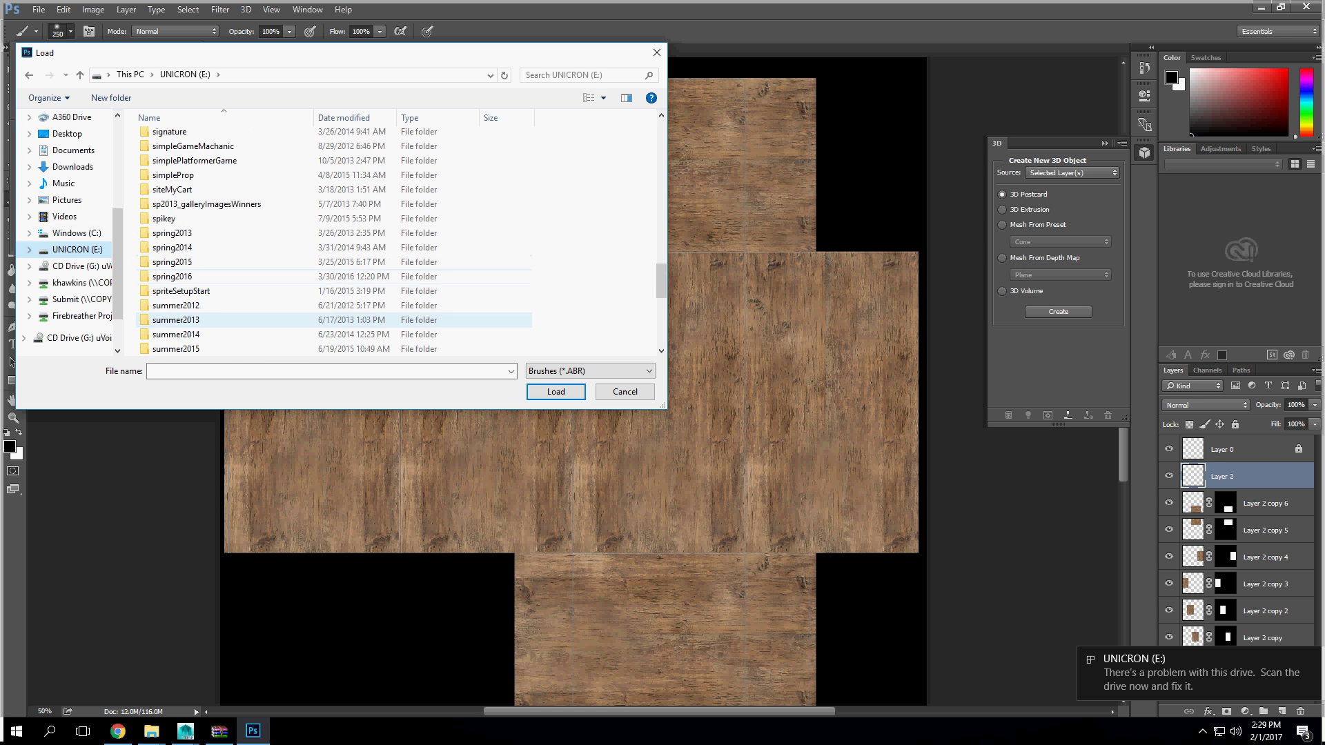
click(200, 305)
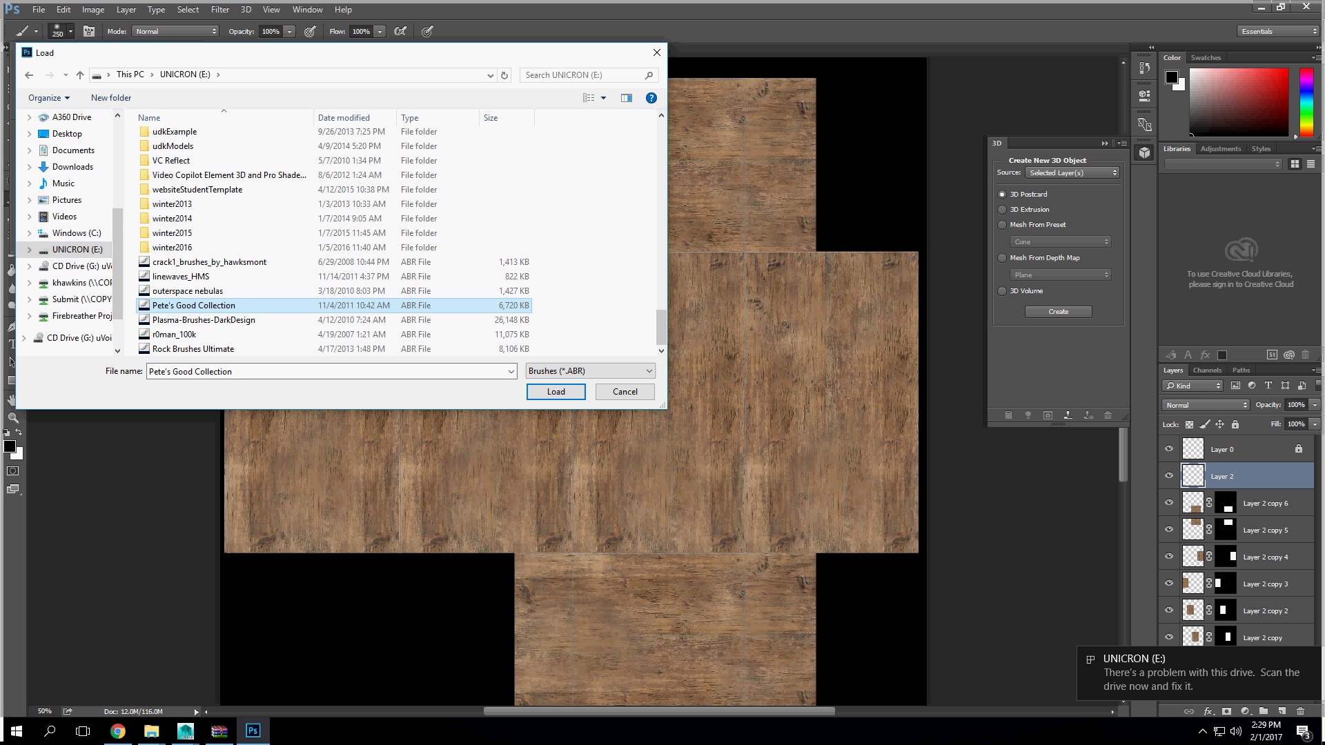
click(555, 391)
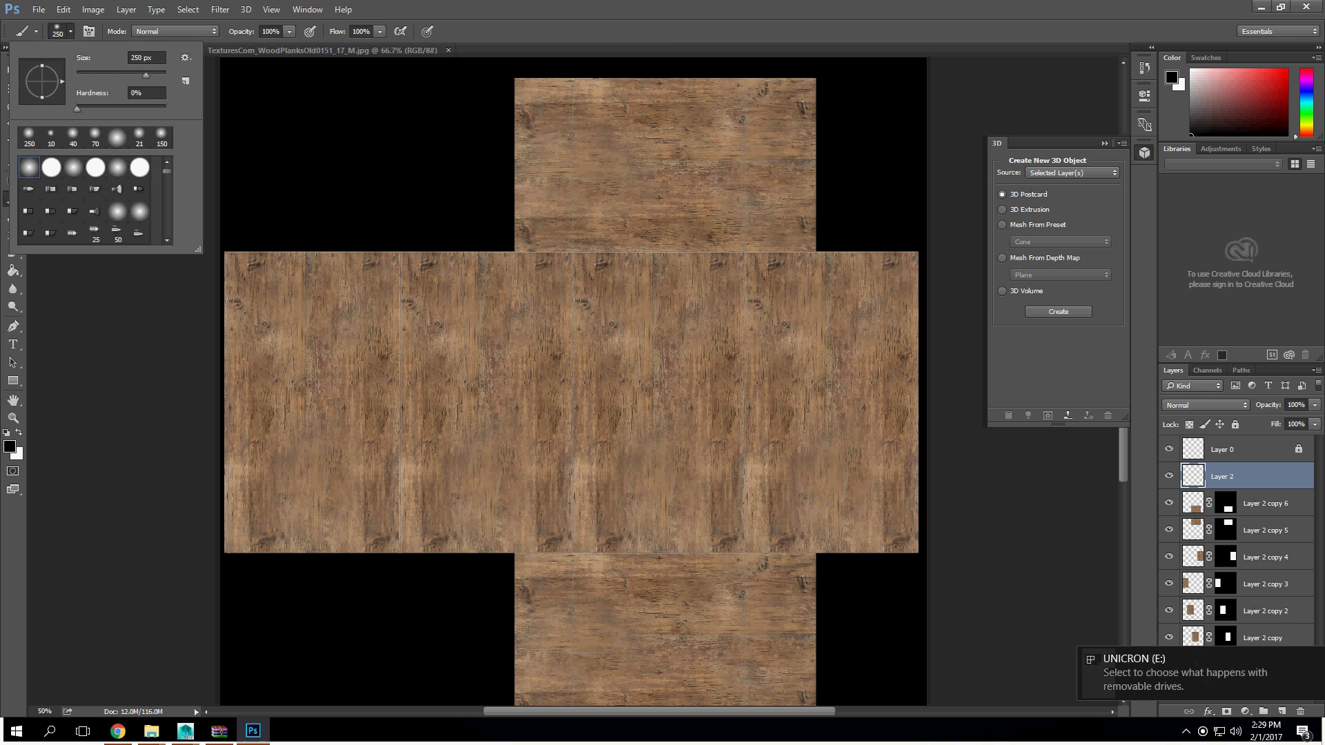
Step: Choose the 472 px textured brush tip from the loaded brush presets
drag(167, 171, 167, 227)
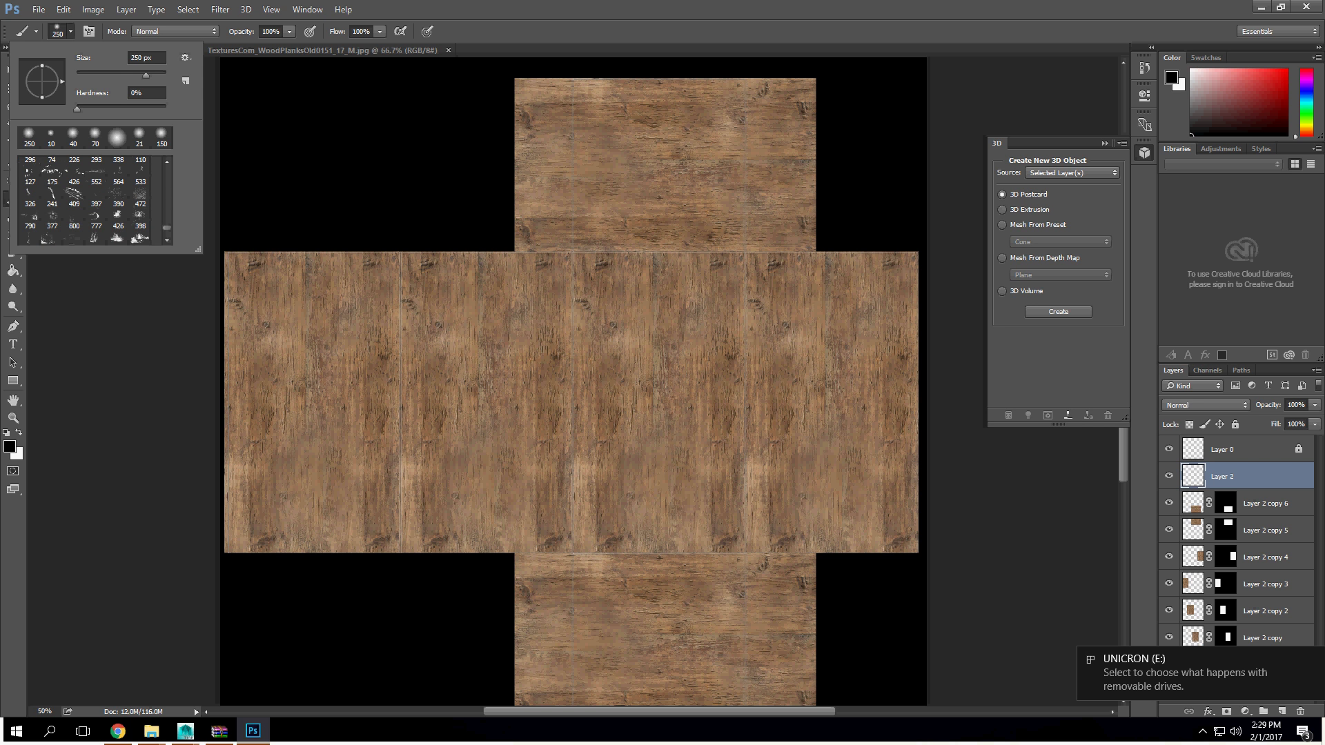
click(140, 198)
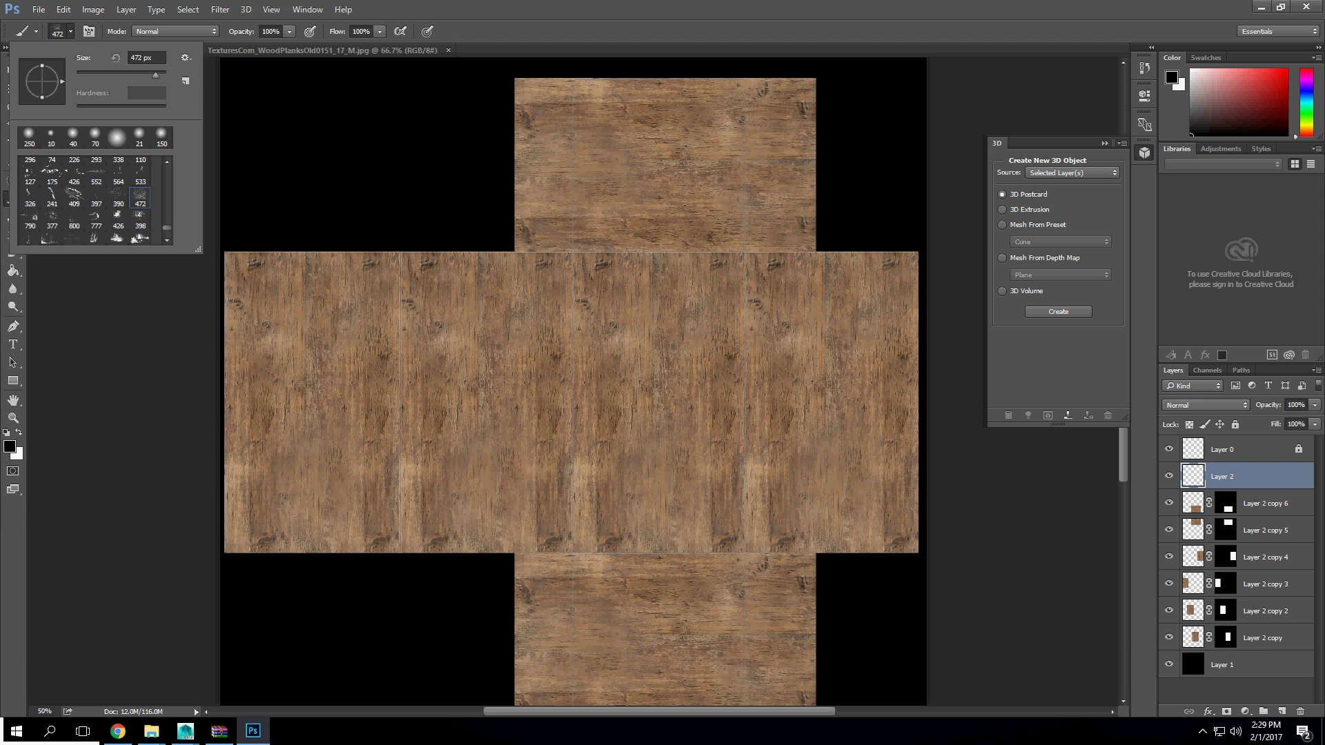
key(Return)
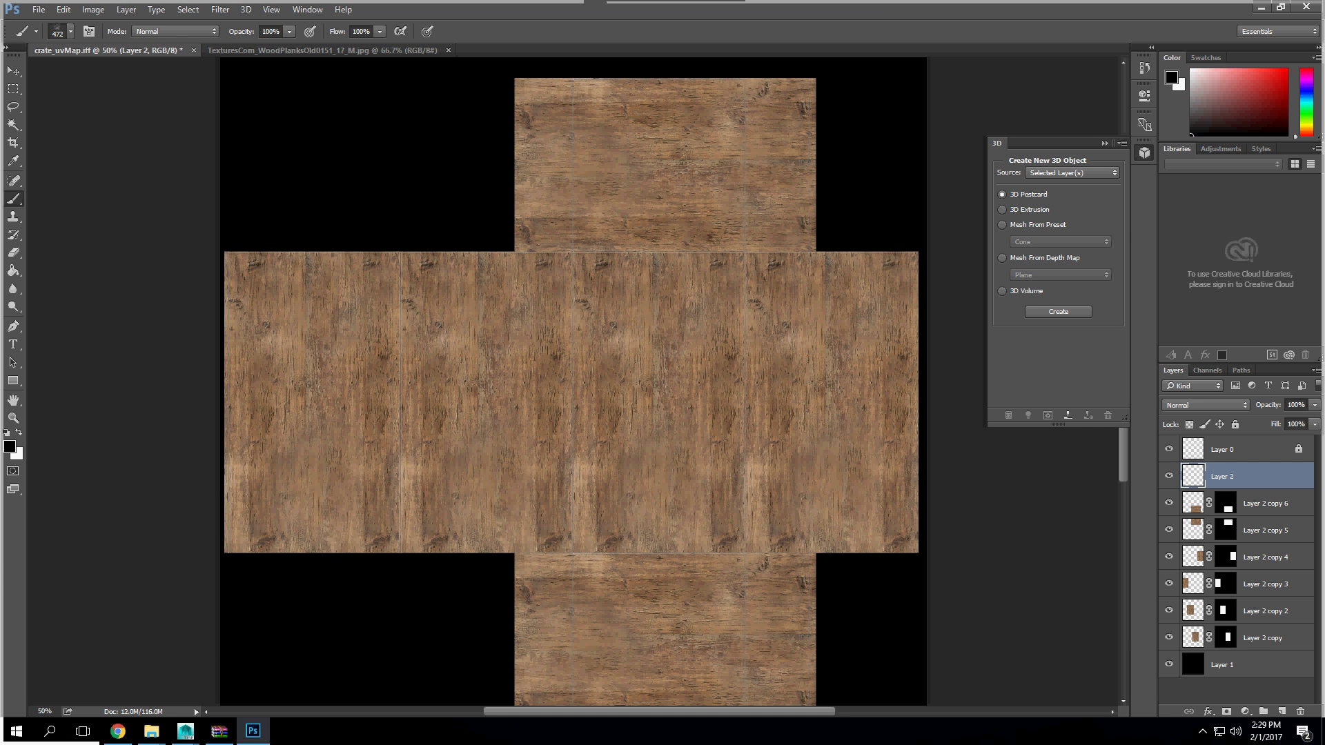
key(bracketright)
key(bracketright)
key(bracketright)
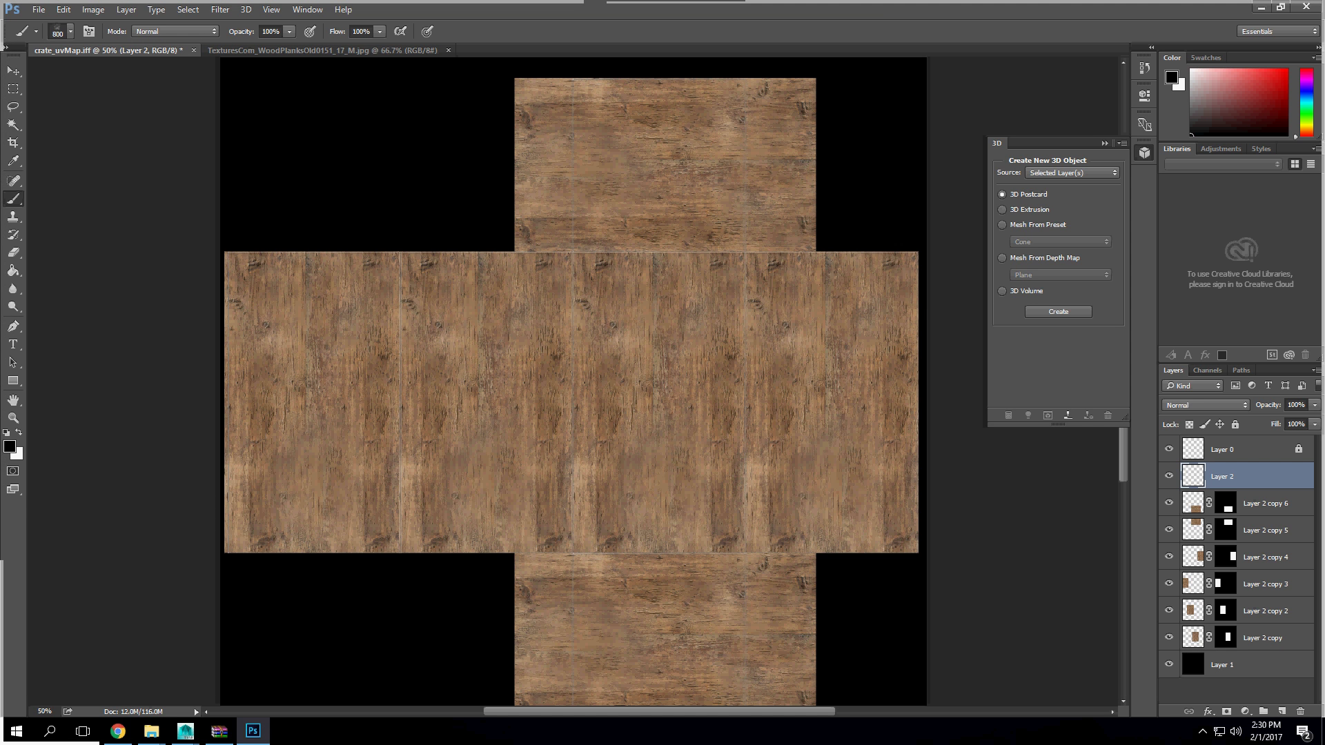
click(619, 166)
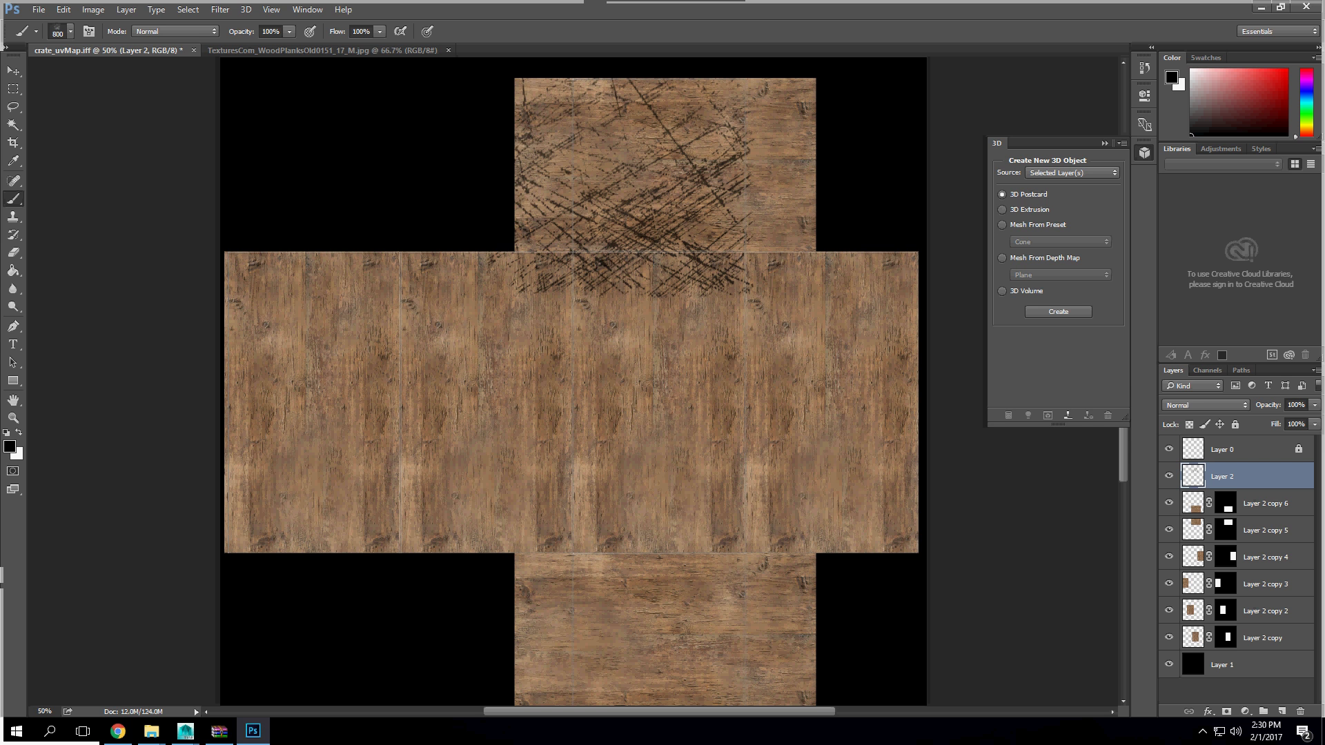
key(ctrl+z)
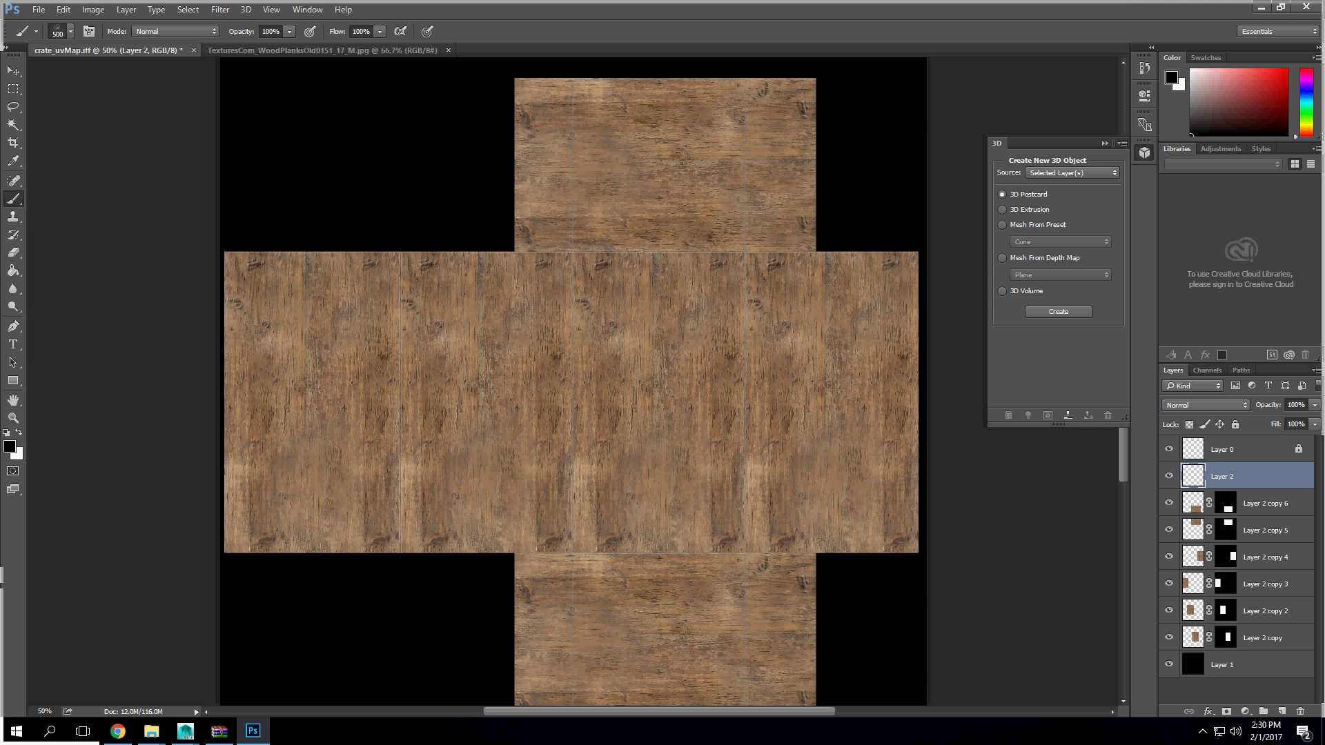
Step: Stamp black scratches over all the crate faces with the brush at 500 px and set the scratch layer's opacity to 43%
click(594, 168)
click(735, 162)
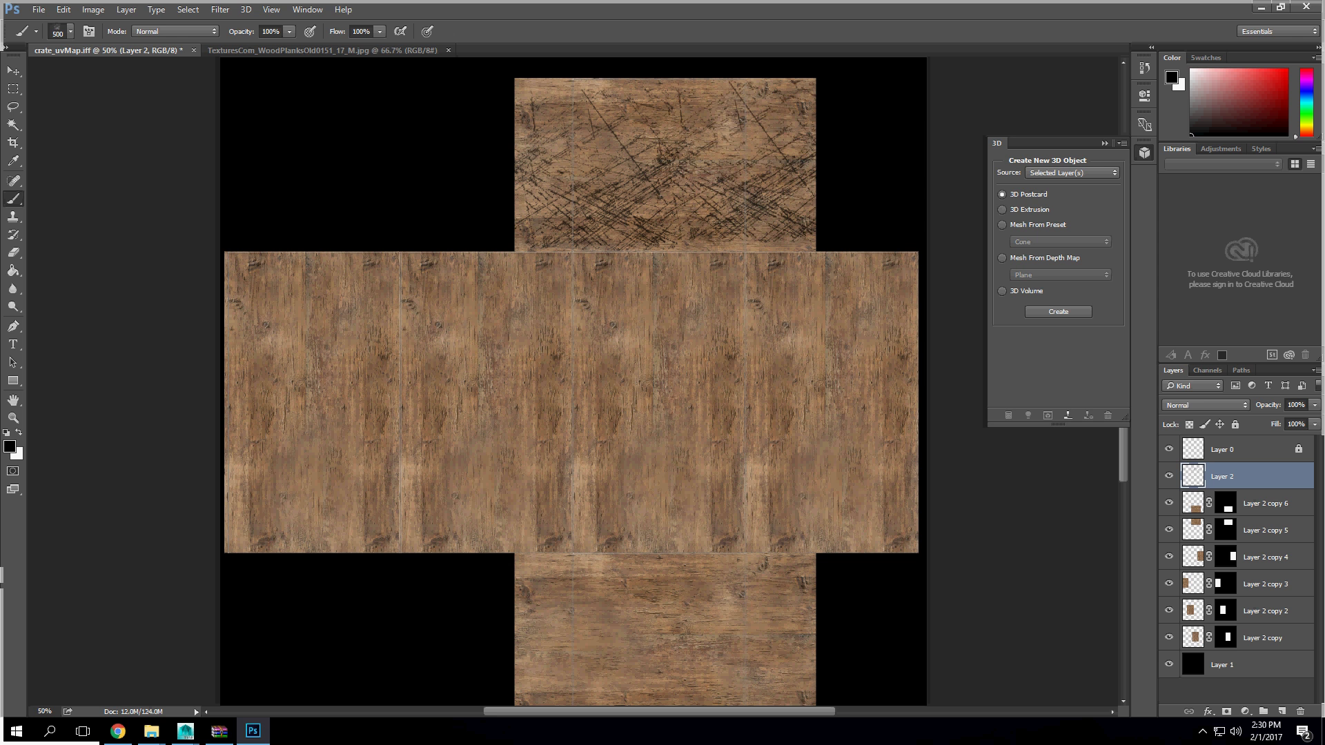
click(859, 321)
click(868, 469)
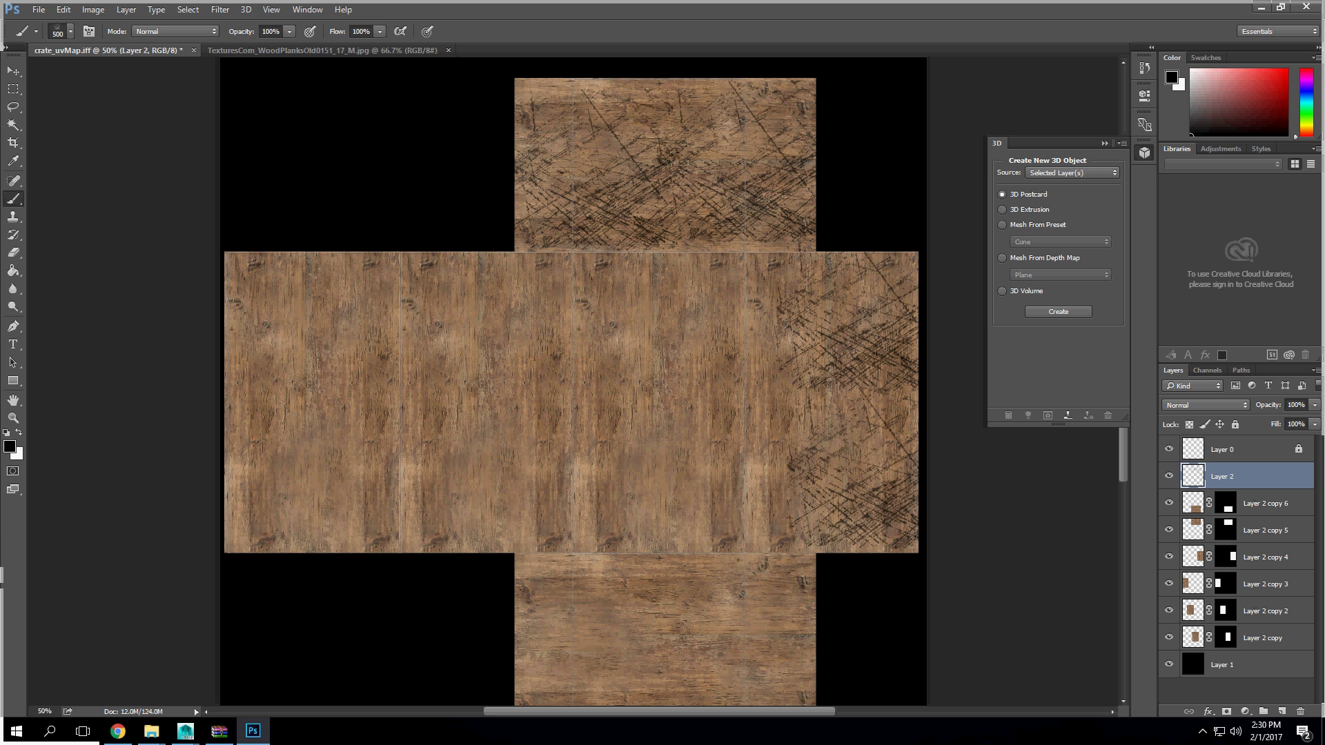
click(801, 440)
click(764, 559)
click(733, 321)
click(691, 314)
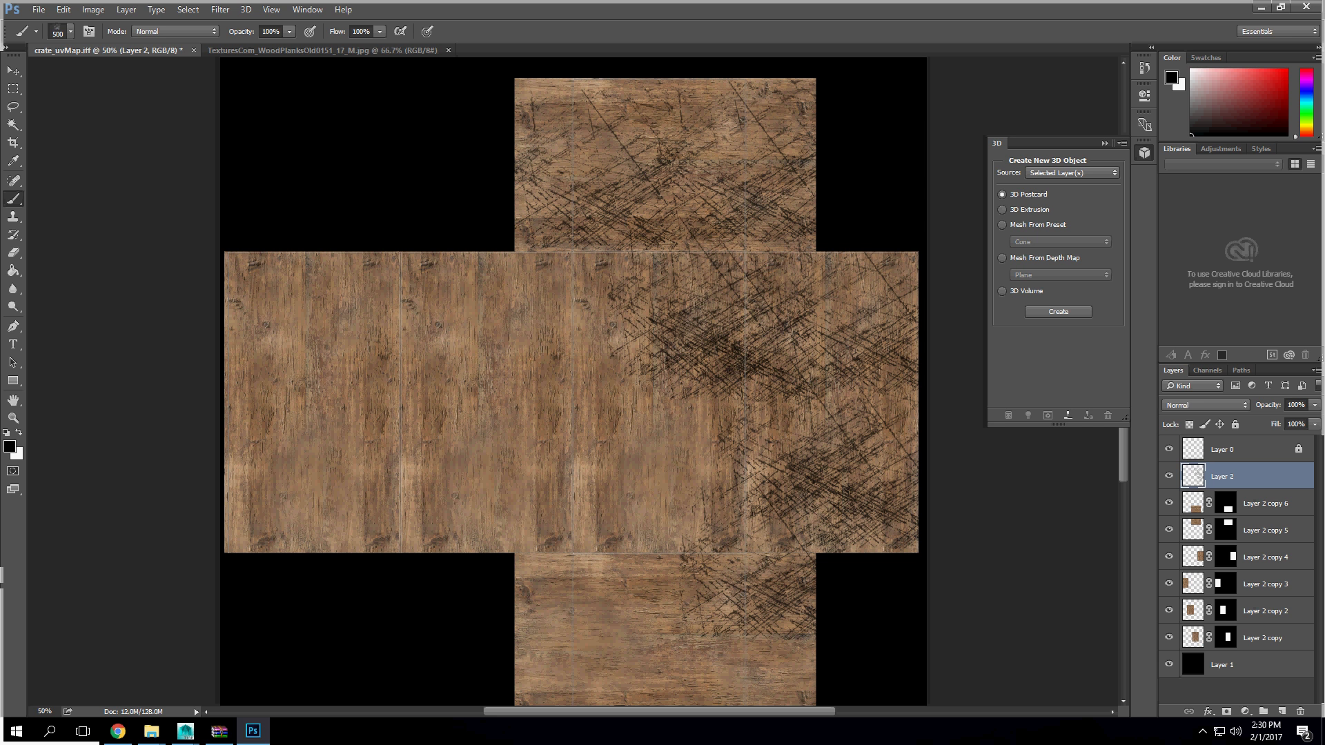
click(466, 330)
click(604, 384)
click(613, 309)
click(693, 491)
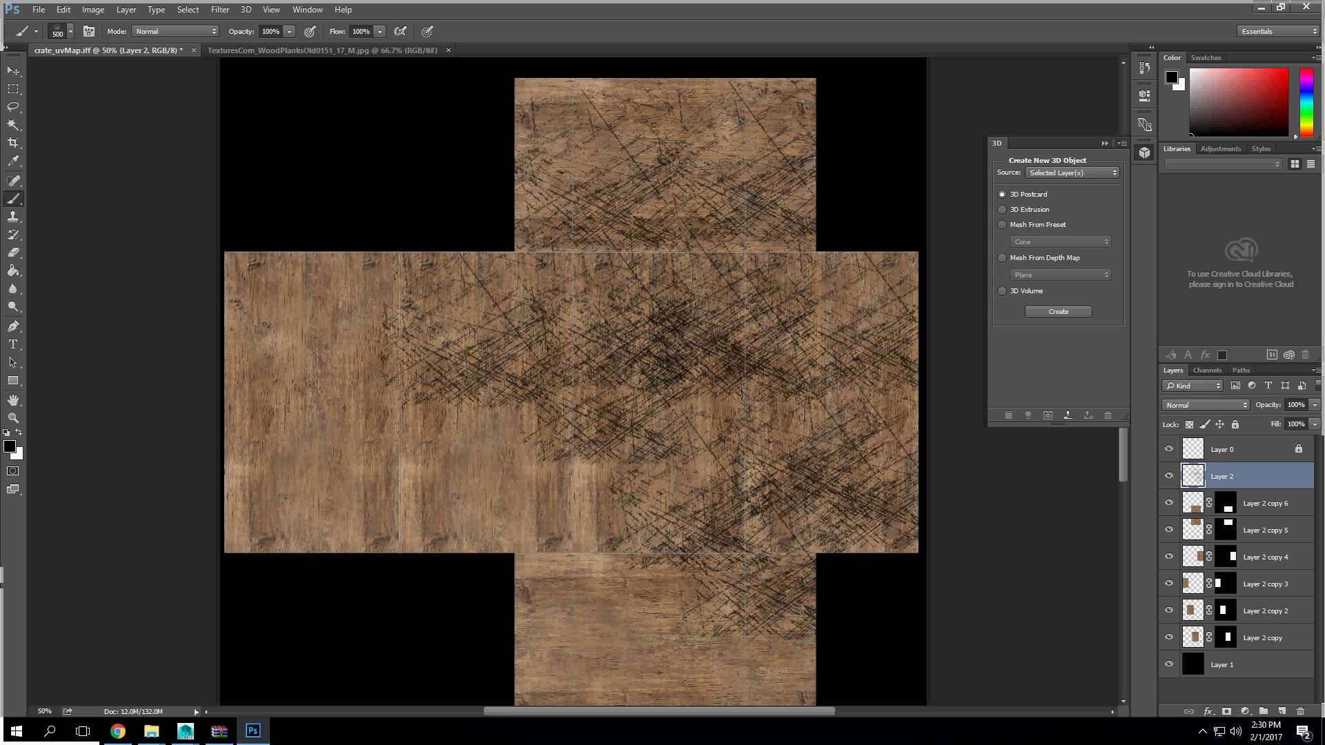
click(615, 535)
click(558, 497)
click(449, 472)
click(354, 504)
click(422, 377)
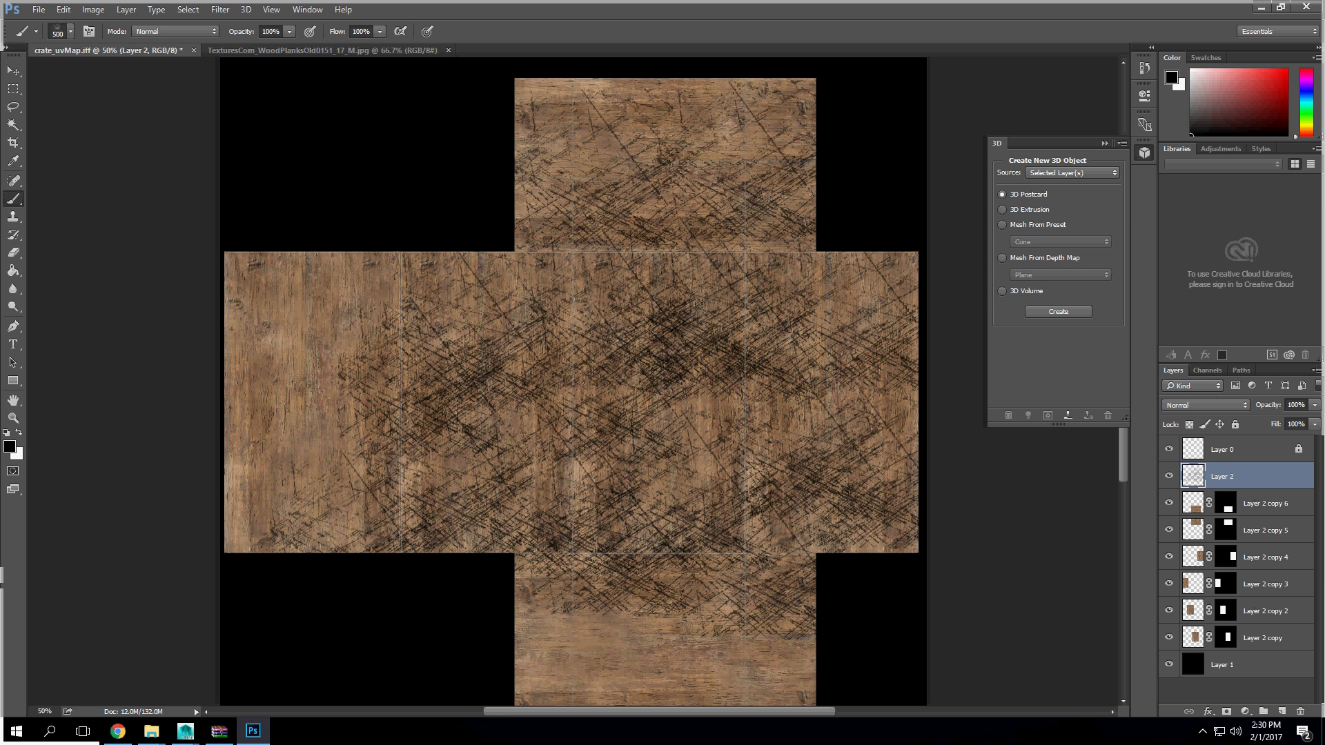
click(313, 276)
click(246, 324)
click(253, 426)
click(331, 526)
click(224, 505)
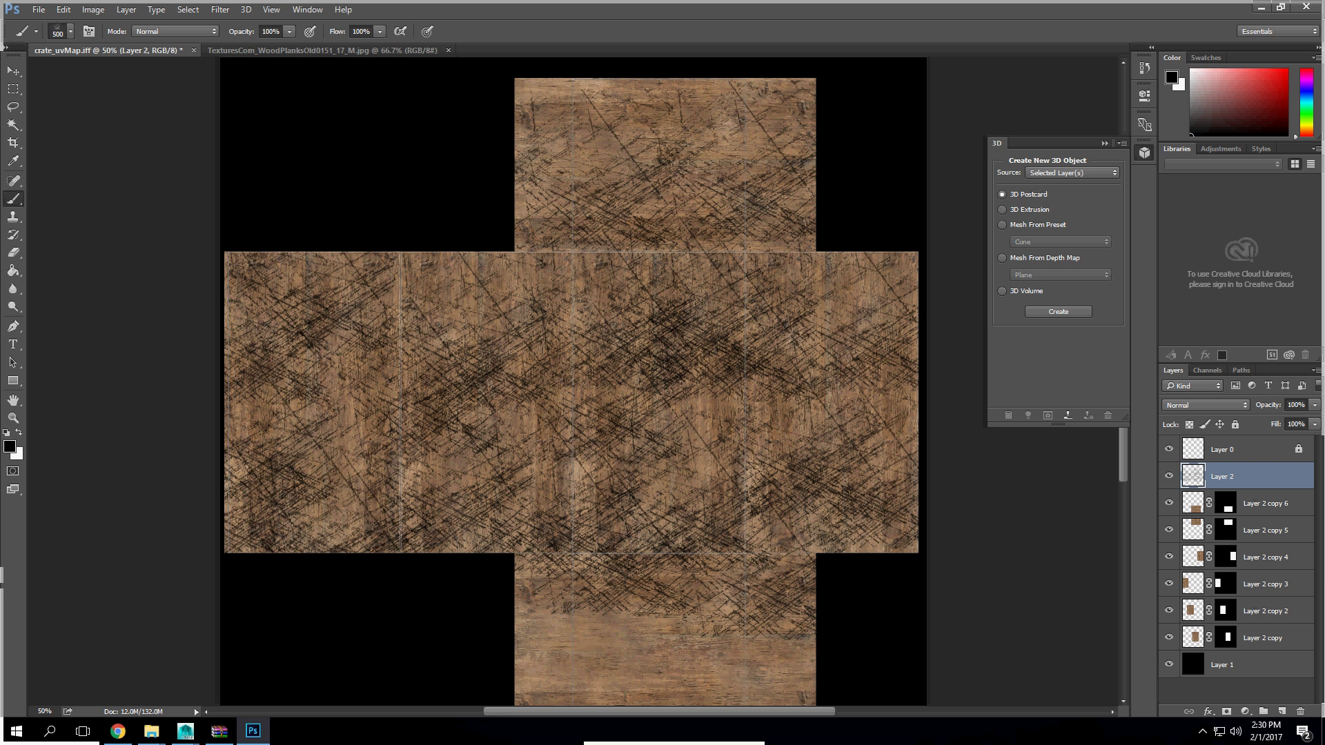
click(540, 648)
click(615, 603)
click(744, 668)
click(780, 687)
click(816, 661)
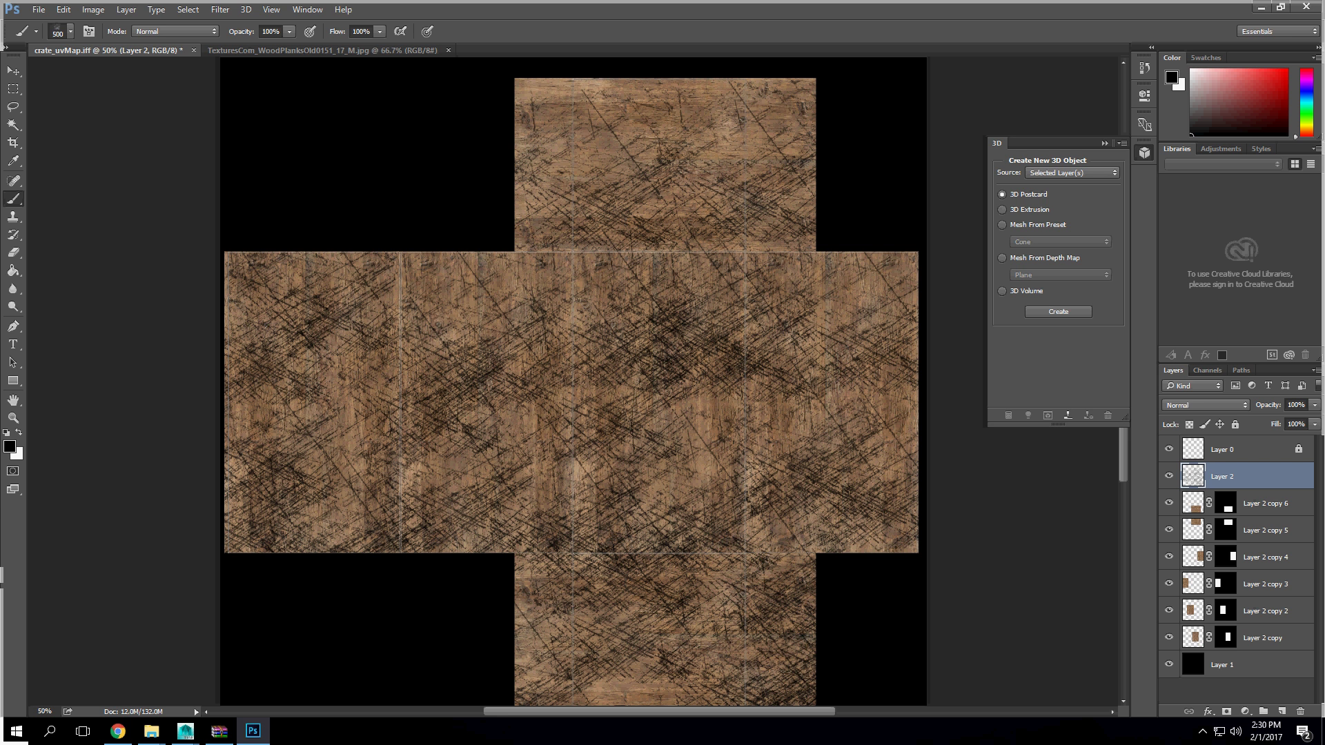
click(1314, 405)
drag(1309, 420, 1274, 420)
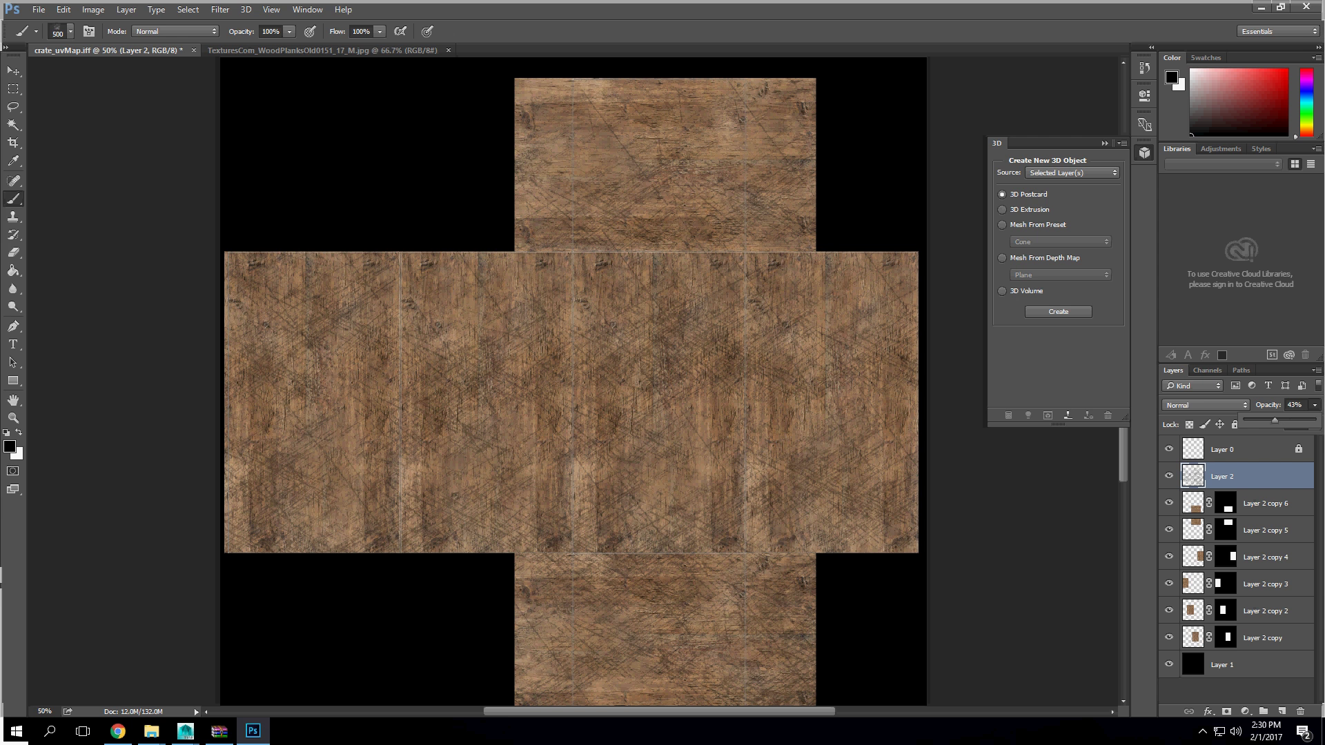
Step: Add a new layer above the scratches and choose the 409 px scratch brush tip, enlarged to 600 px
click(1281, 712)
click(71, 31)
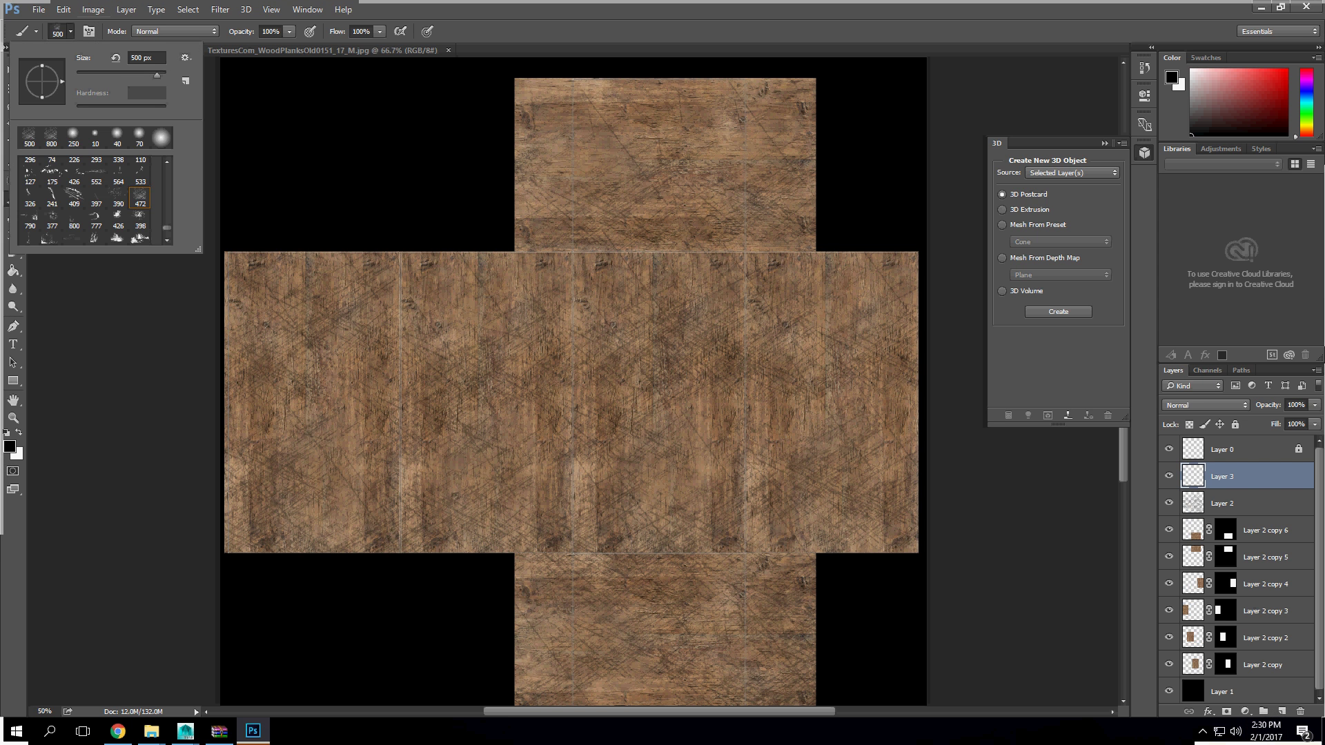
click(74, 198)
key(Return)
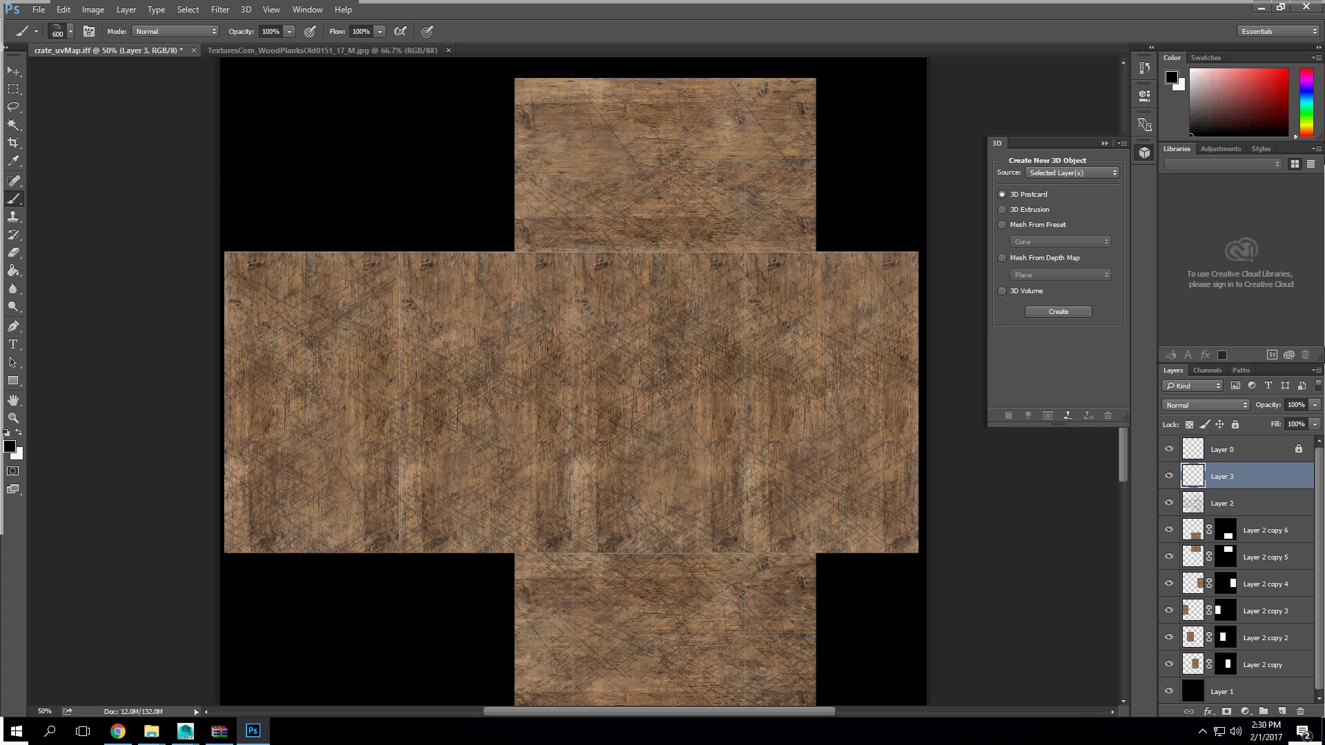
click(764, 360)
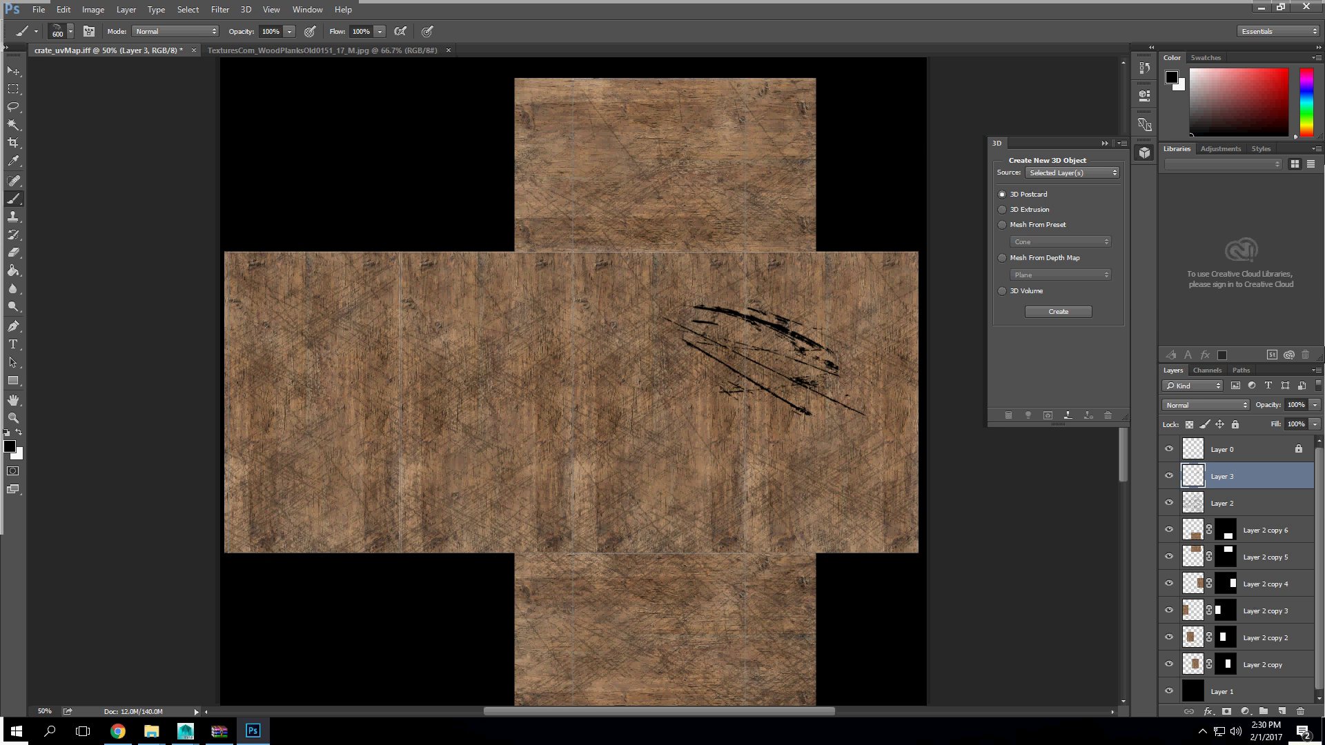
key(ctrl+z)
Step: Set the foreground colour to dark brown (#3d2701)
click(10, 446)
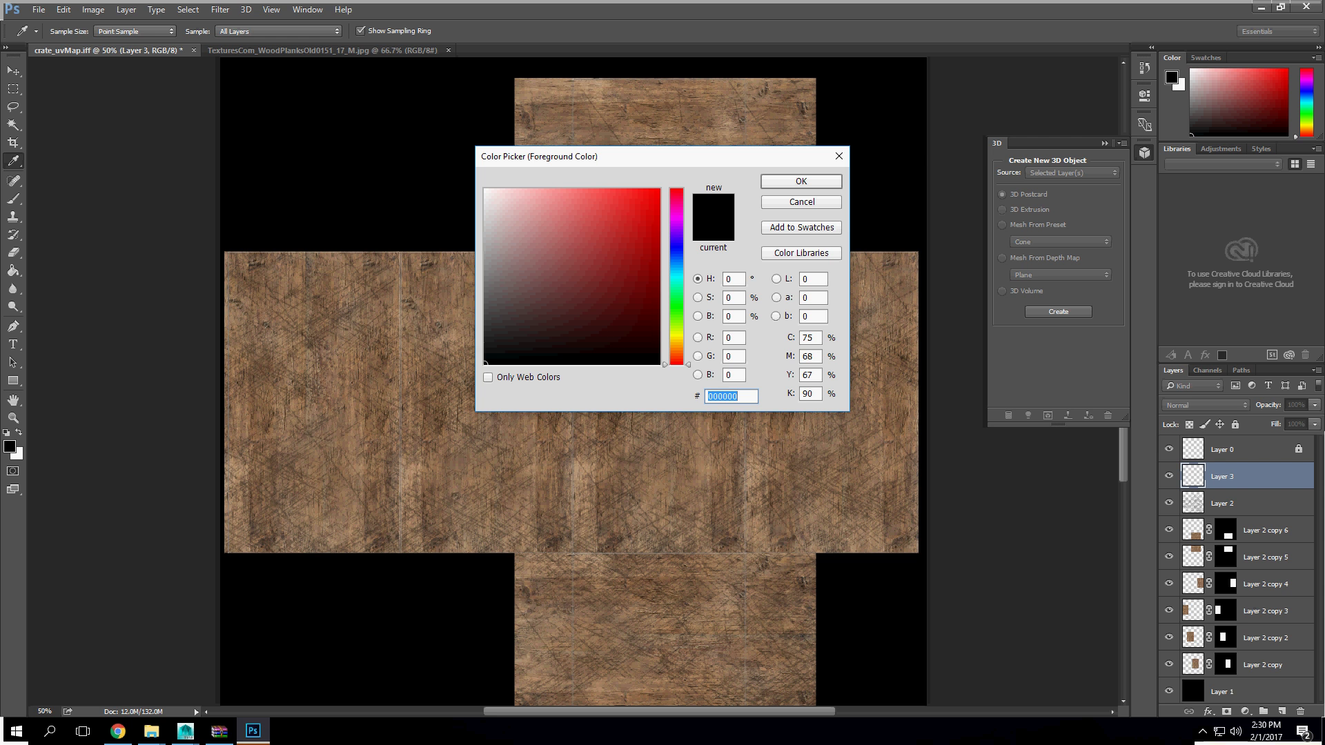
click(676, 346)
drag(653, 308, 656, 322)
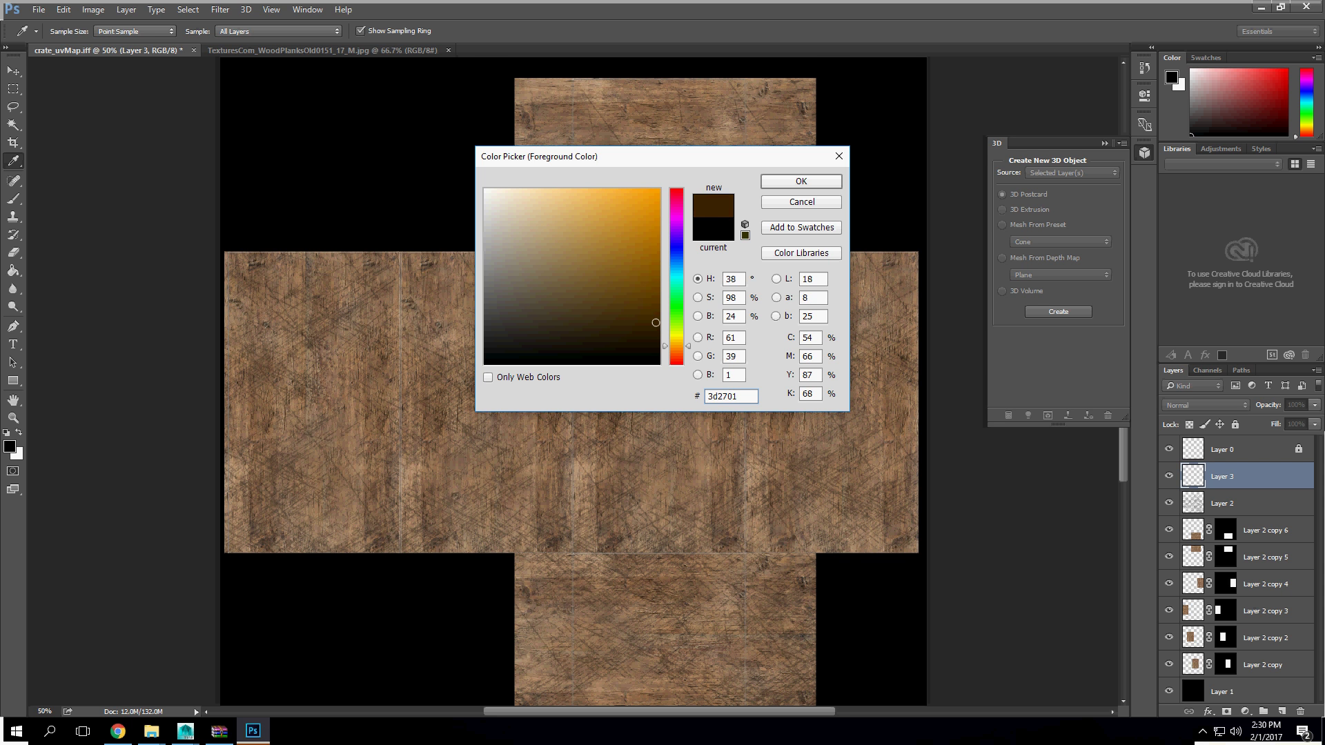
click(801, 181)
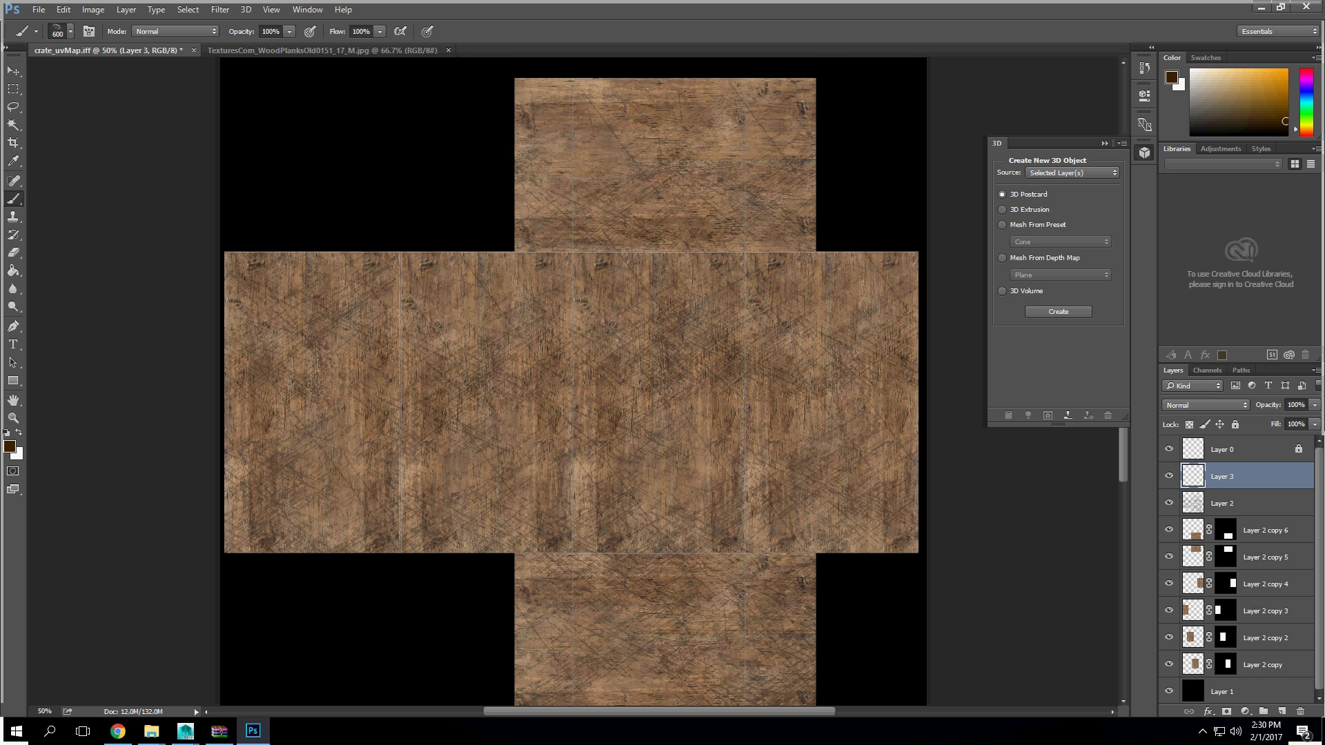
Step: Stamp one brown scratch mark on the right part of the middle row and set its layer's opacity to 75%
click(793, 366)
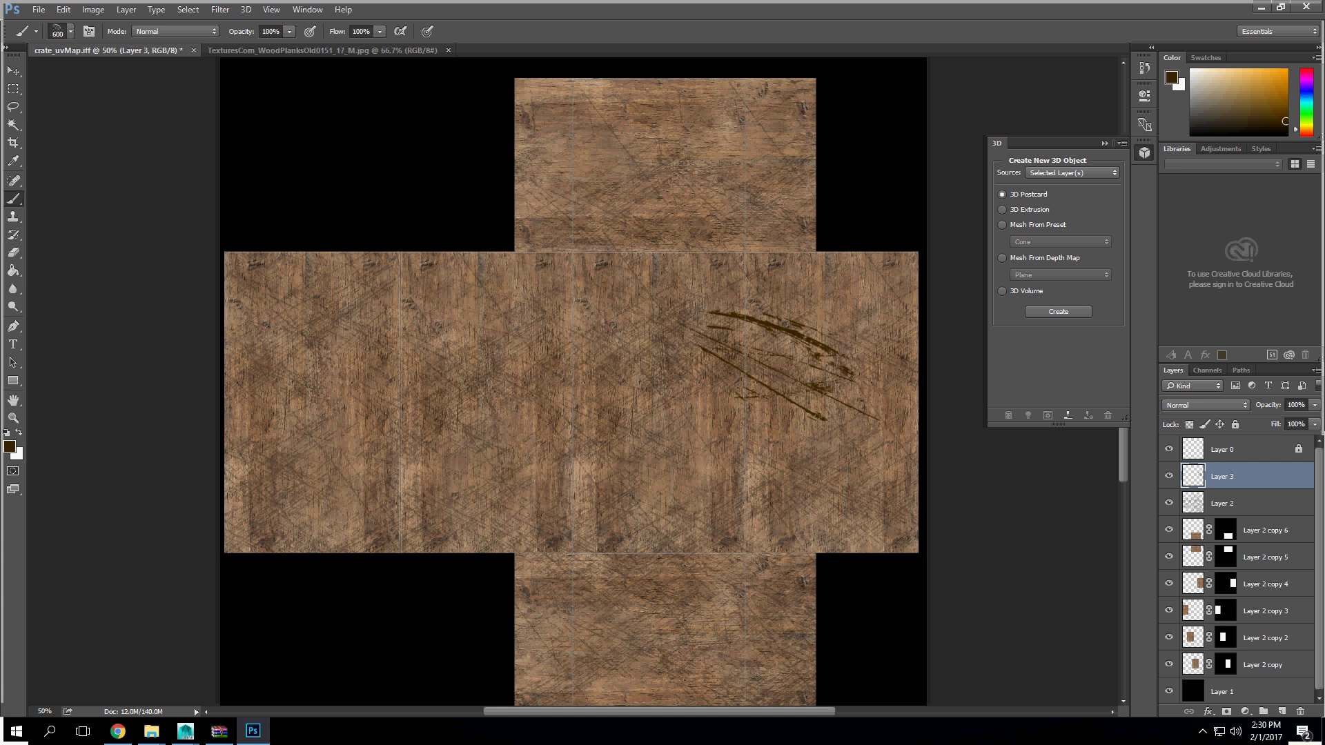
click(1315, 405)
drag(1310, 419, 1297, 420)
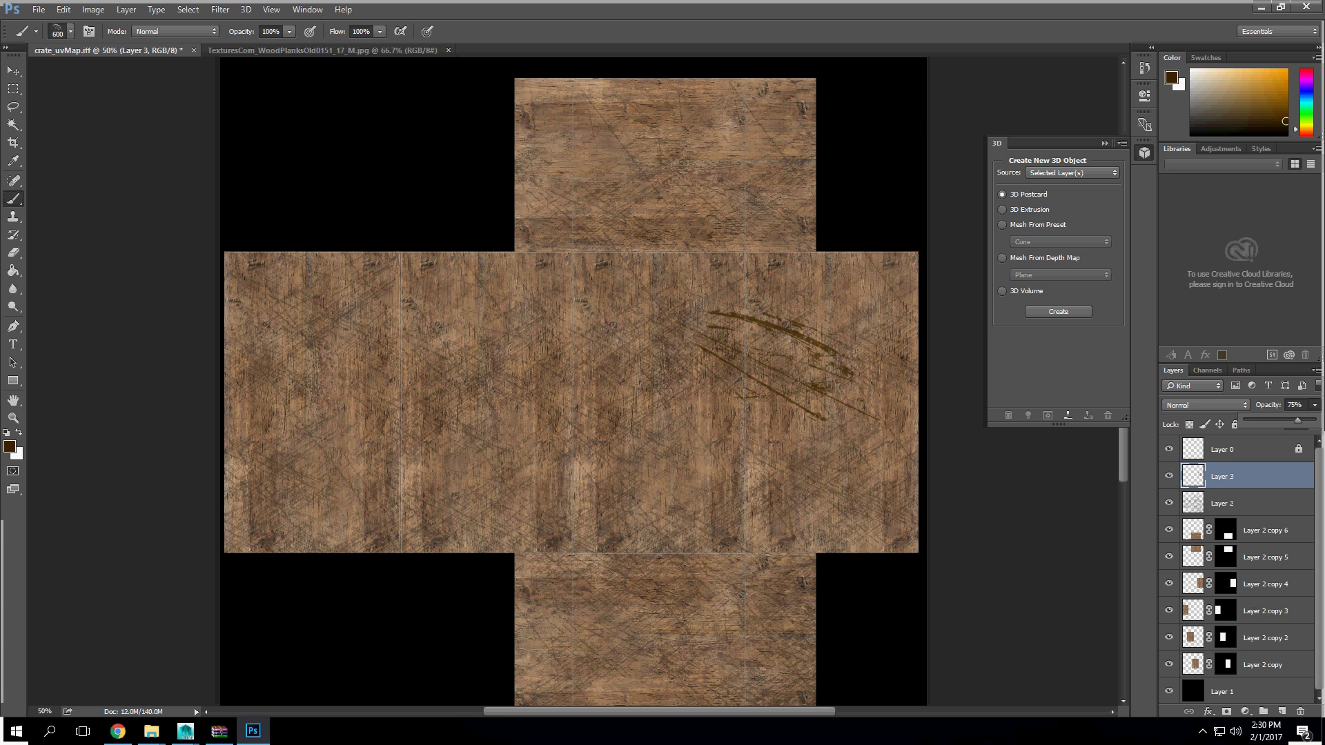
Step: Choose the 400 px splatter brush tip and enlarge it to 900 px
click(70, 32)
scroll(94, 200, down, 1)
click(118, 228)
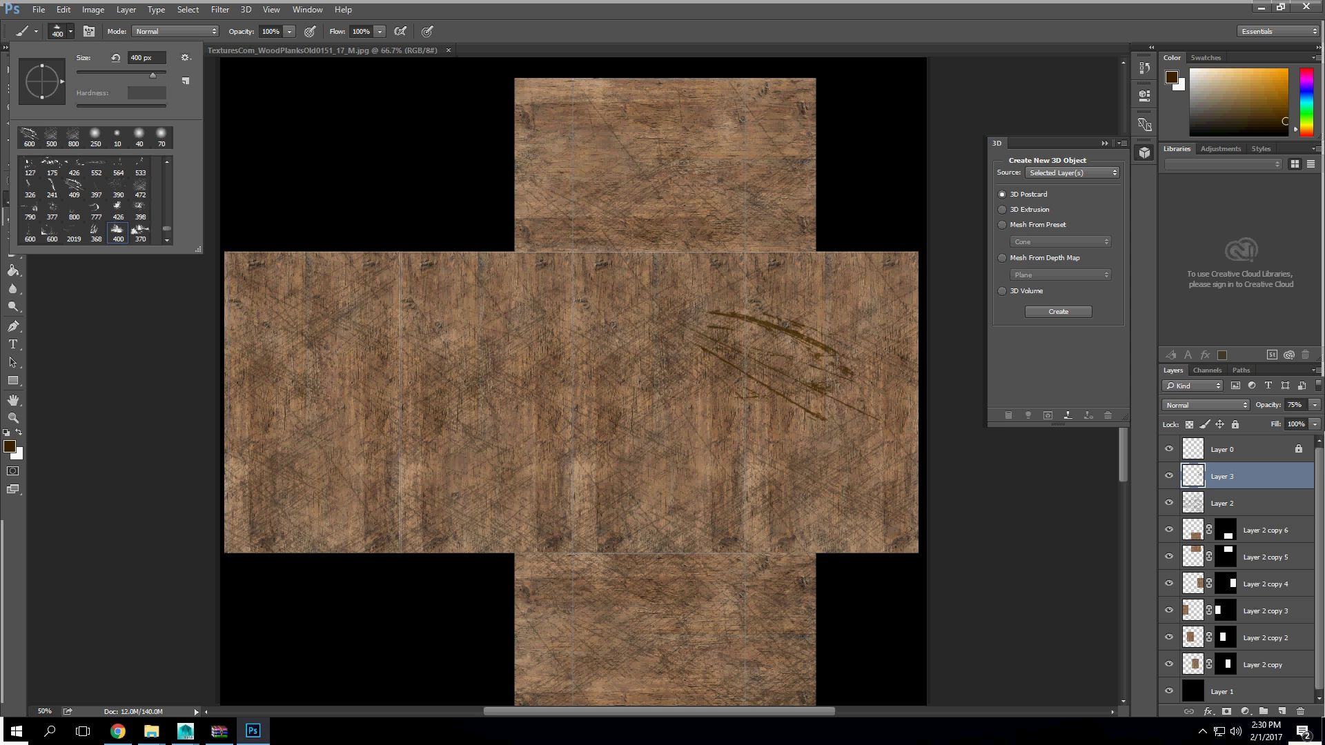
key(Return)
key(bracketright)
key(bracketright)
key(bracketright)
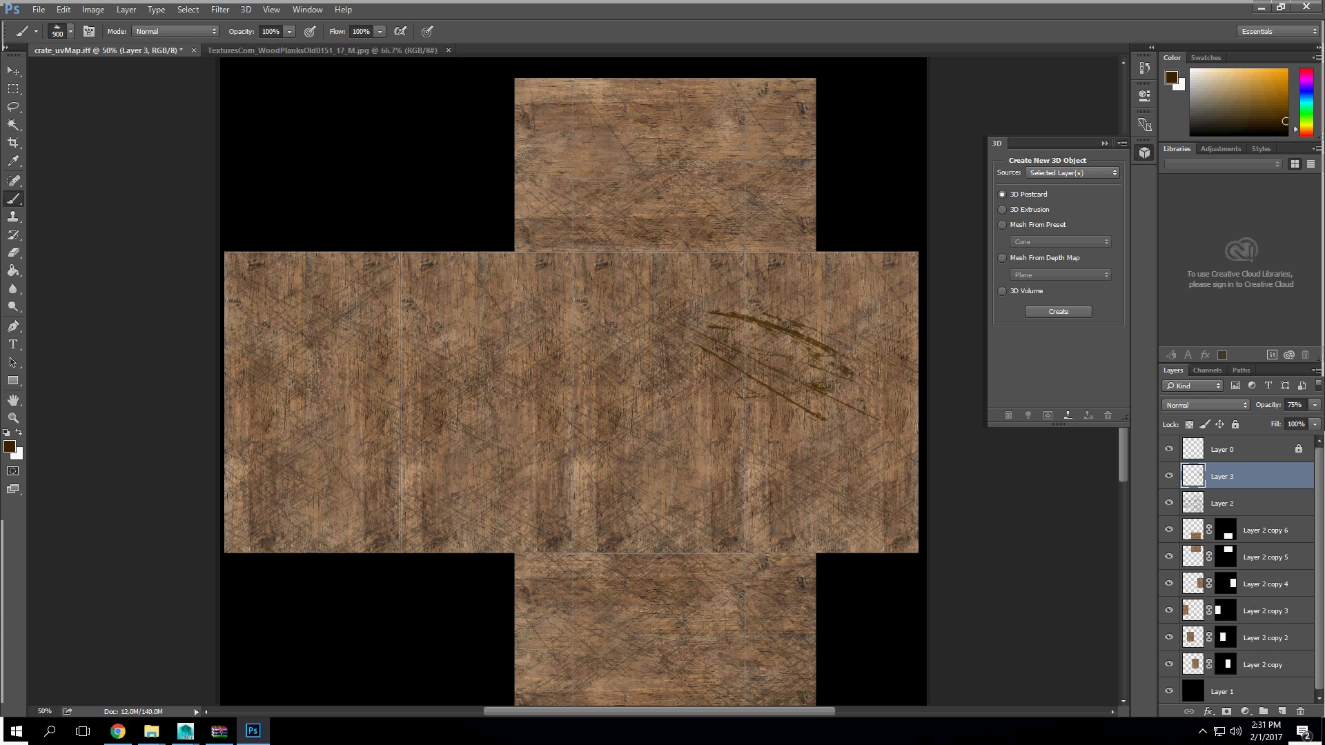
Step: Set the foreground colour to dark red (#390802) and add a new layer above the brown scratch layer
click(10, 447)
text(3d0127)
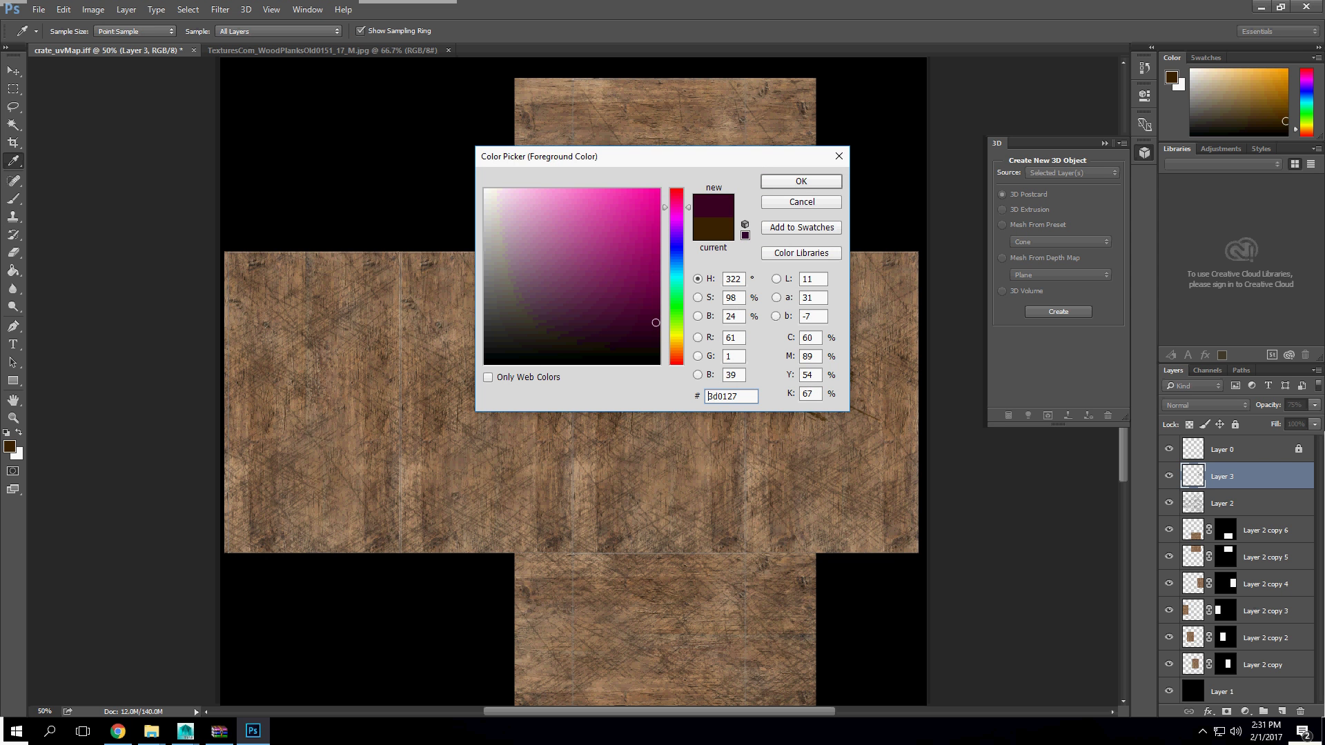
text(390802)
click(653, 330)
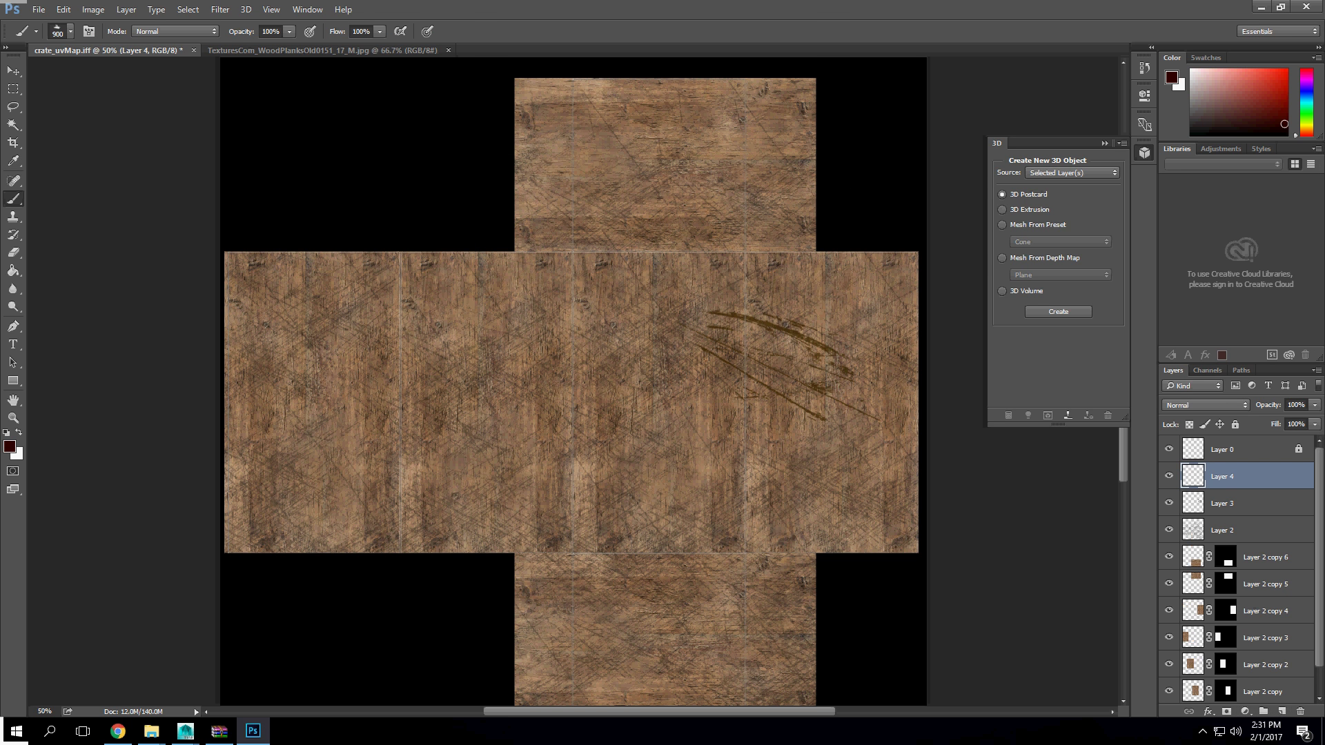
Step: Stamp three dark red stains of increasing size on the middle row of faces, enlarging the brush up to 1600 px
key(bracketright)
click(360, 364)
click(454, 461)
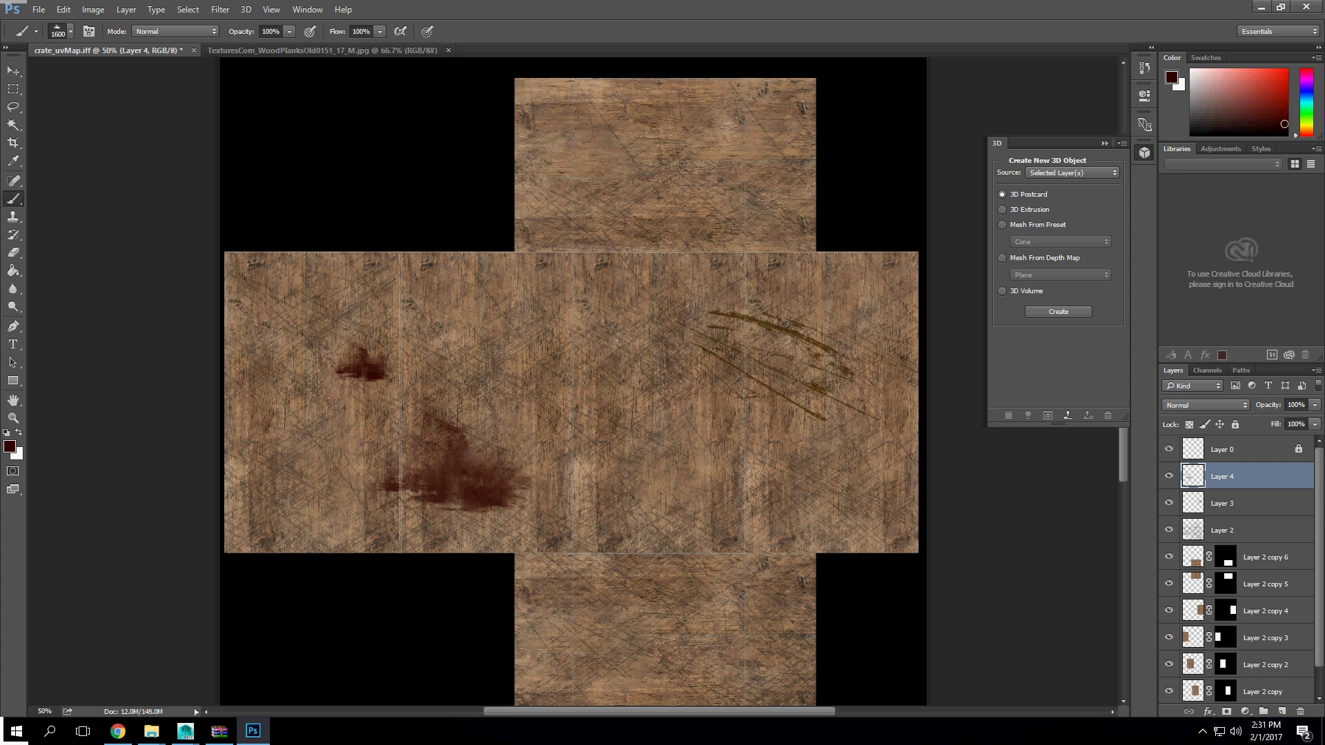
click(558, 345)
key(ctrl+z)
key(ctrl+z)
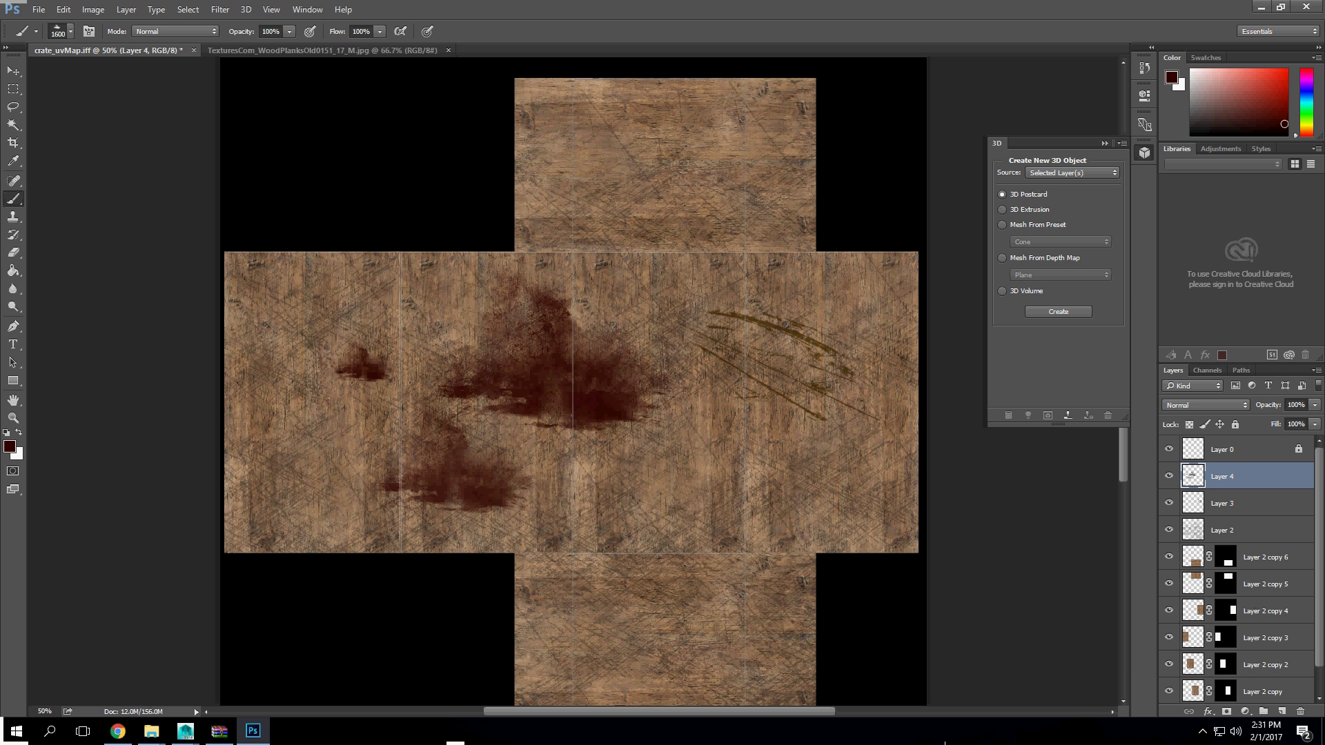
Step: Erase the smallest dark red stain on the middle row using the Eraser at 125 px
key(bracketleft)
key(bracketleft)
key(bracketleft)
click(13, 253)
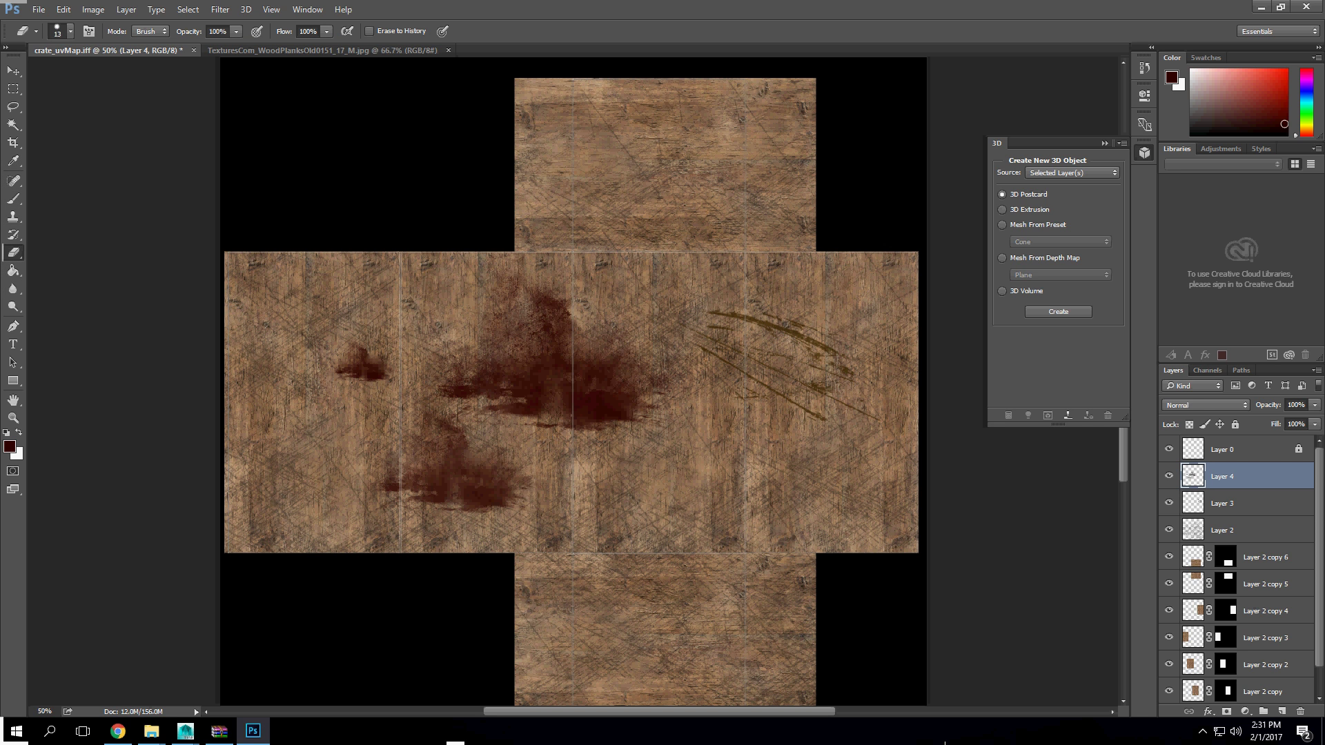
key(bracketright)
key(bracketright)
key(bracketright)
key(bracketright)
drag(336, 364, 381, 370)
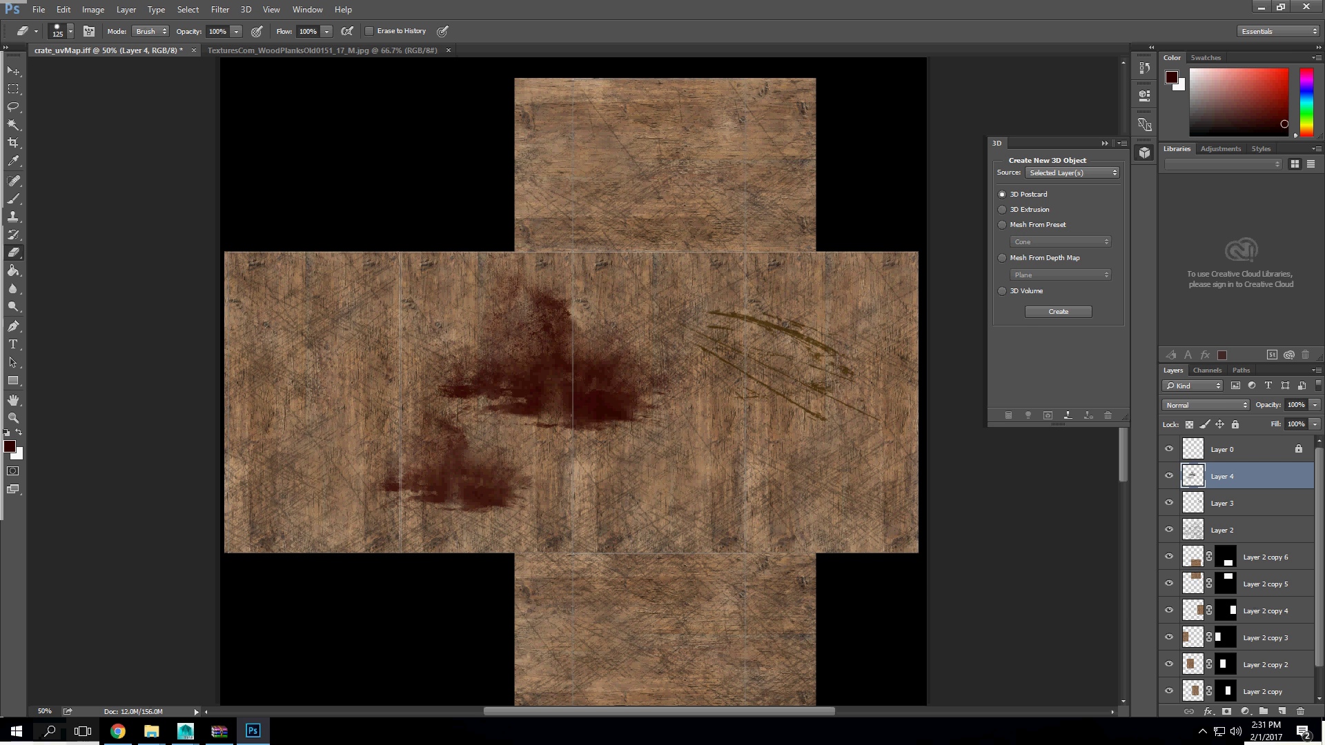
Step: Switch to Chrome and search textures.com for "sign" in place of the wood search
mouse_move(118, 731)
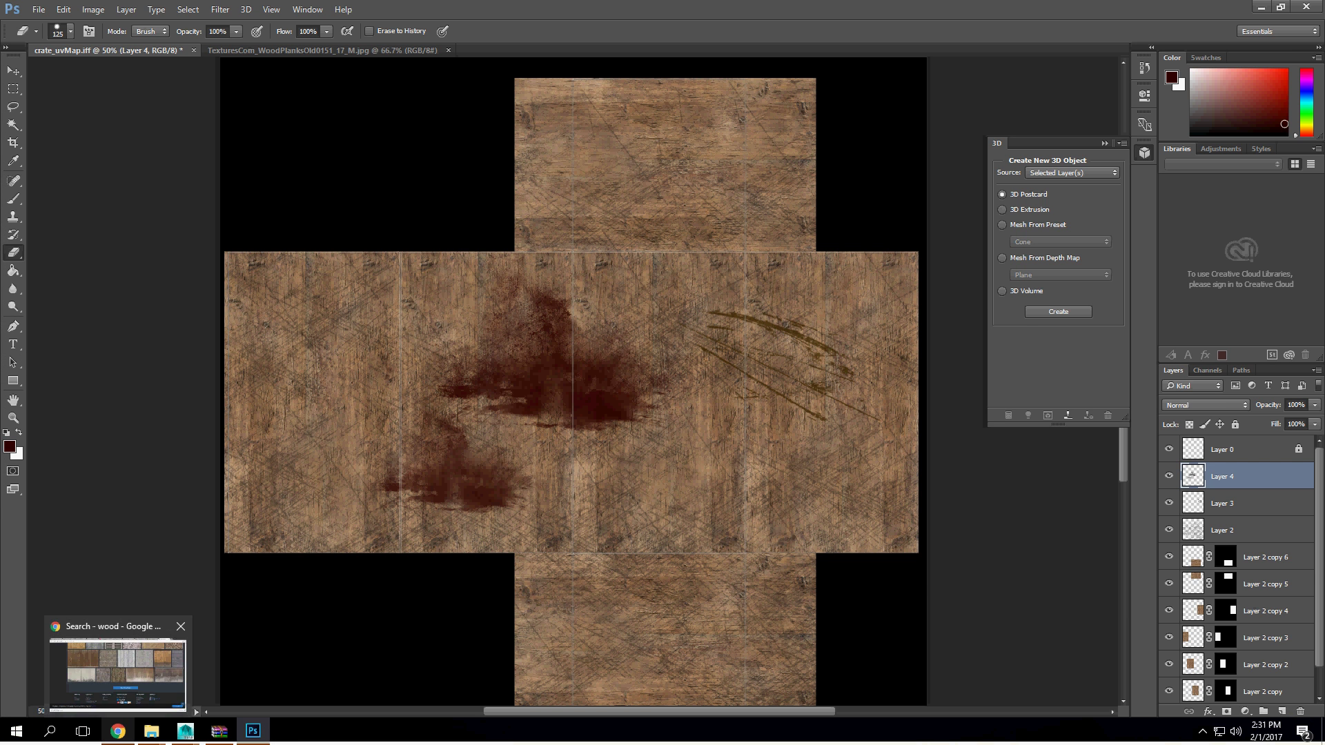
click(118, 677)
scroll(1195, 555, up, 12)
scroll(1195, 555, up, 15)
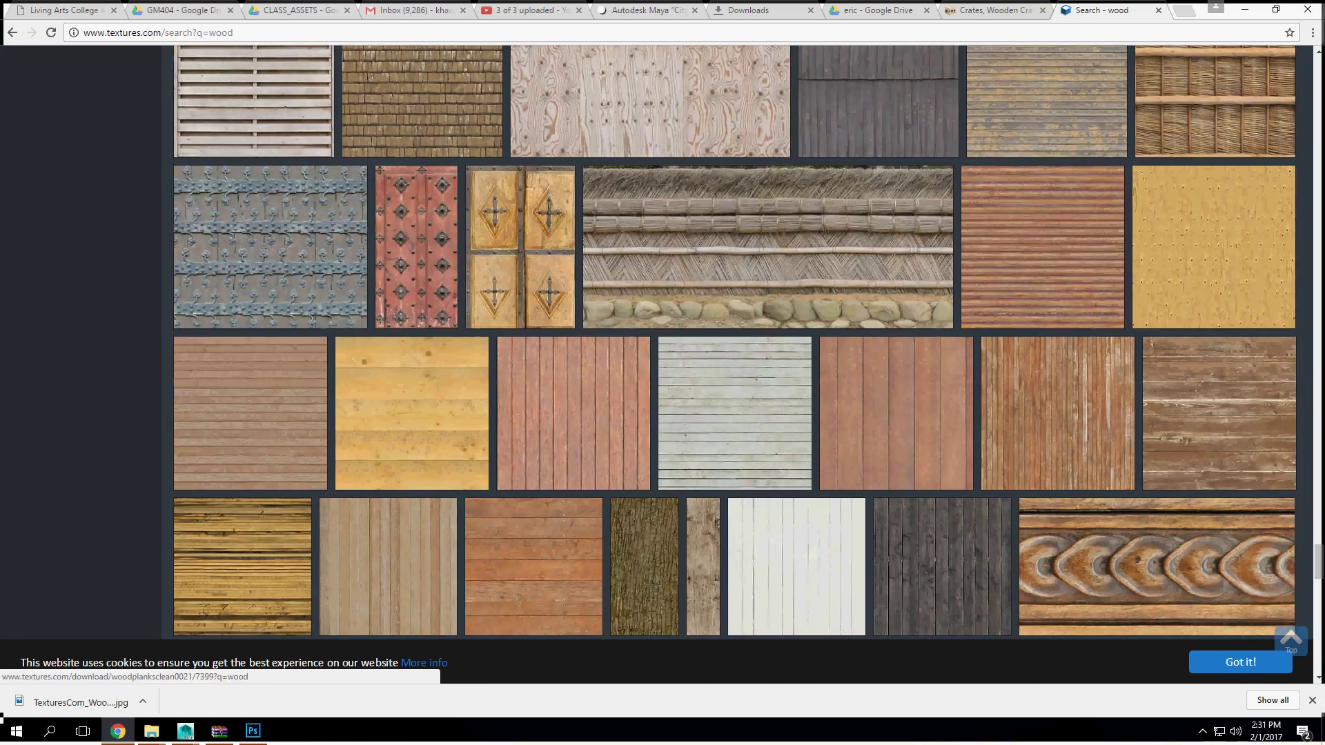
scroll(735, 345, down, 20)
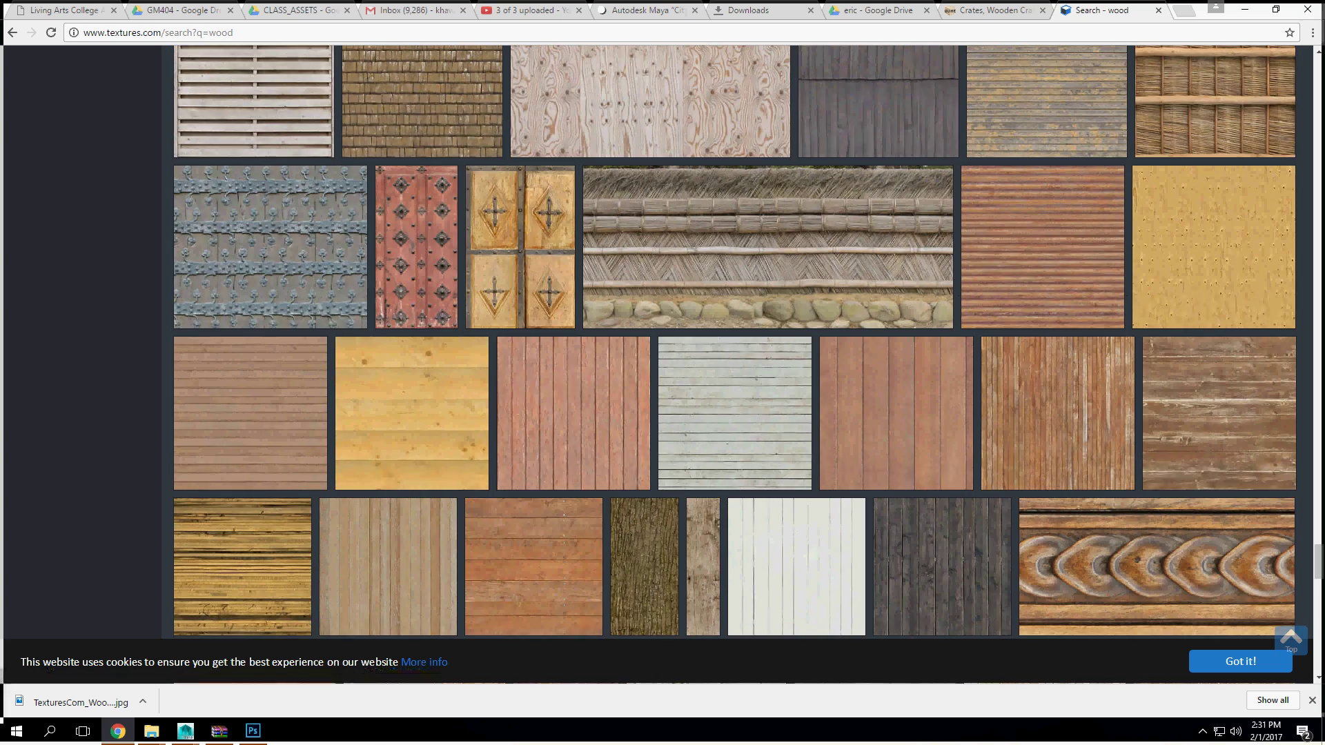
drag(1317, 563, 1318, 72)
drag(231, 103, 151, 103)
text(sign)
key(Return)
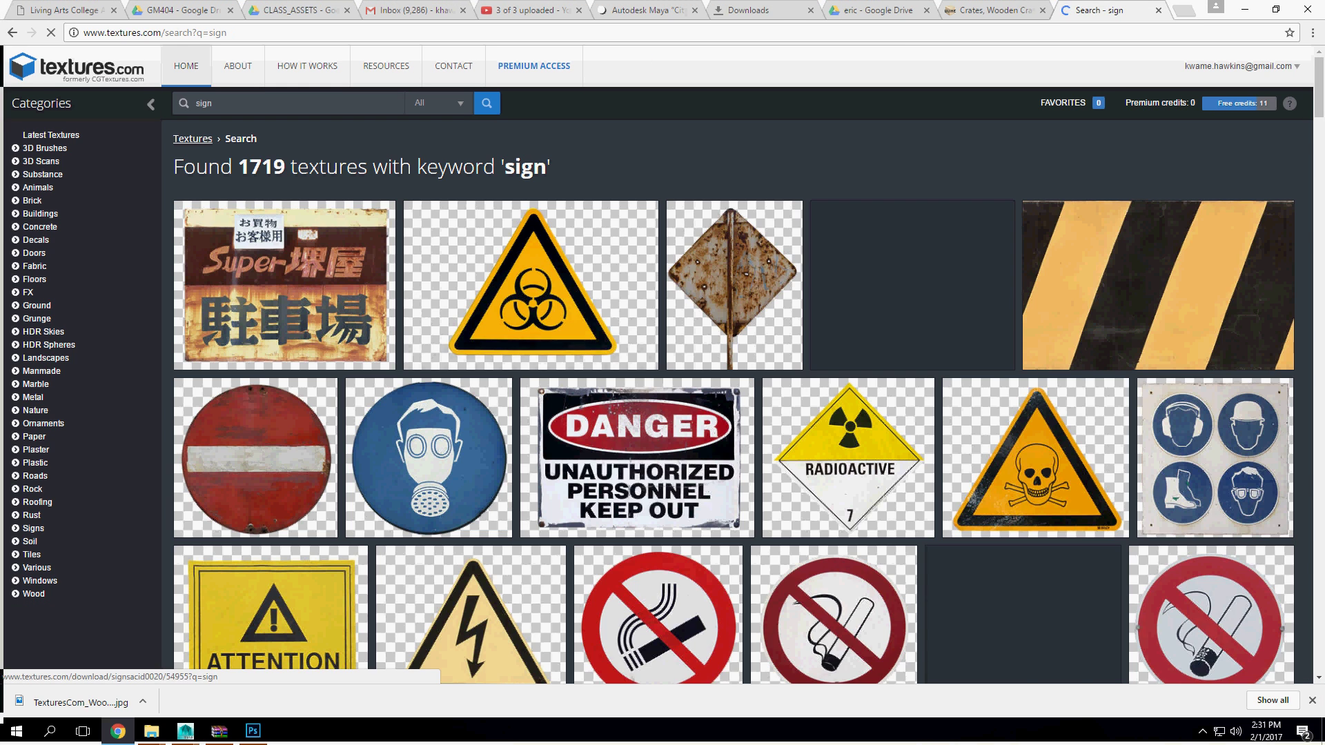
Step: Look through the sign search results for a texture suited to the crate
scroll(638, 311, down, 7)
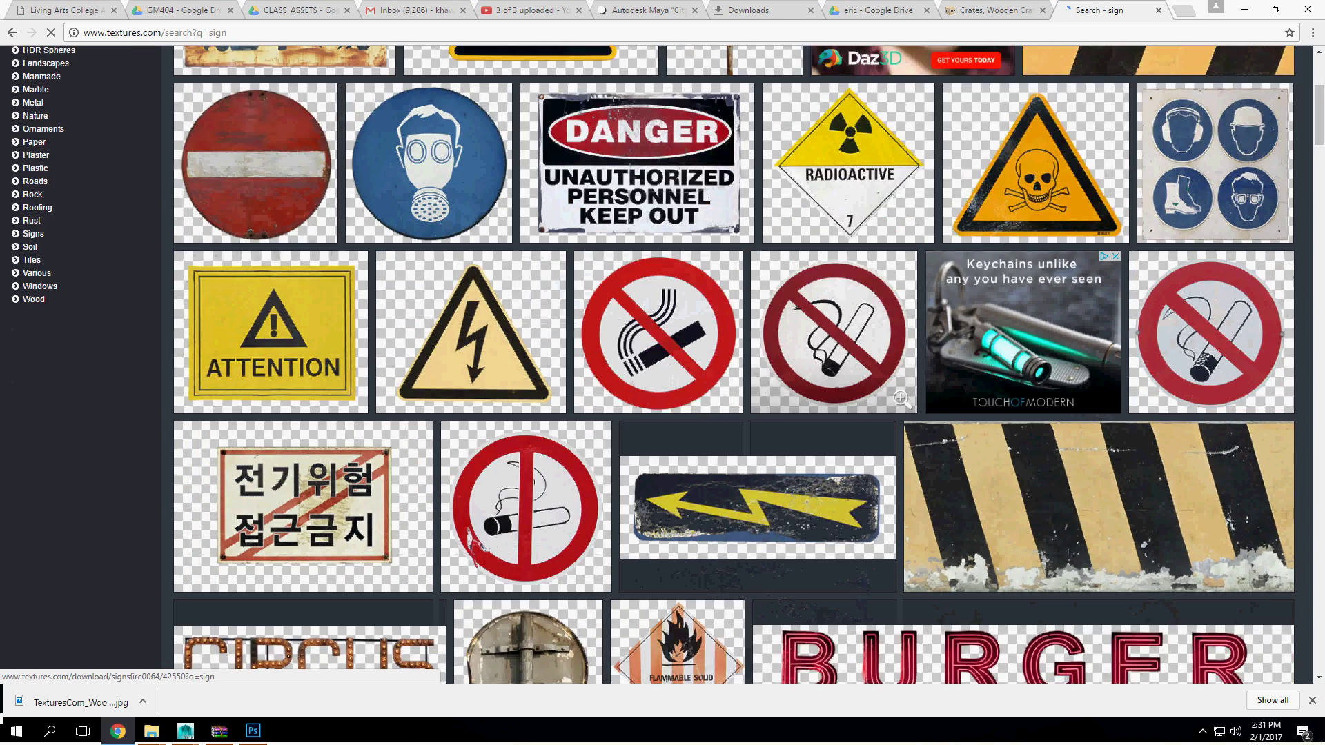
scroll(759, 311, down, 9)
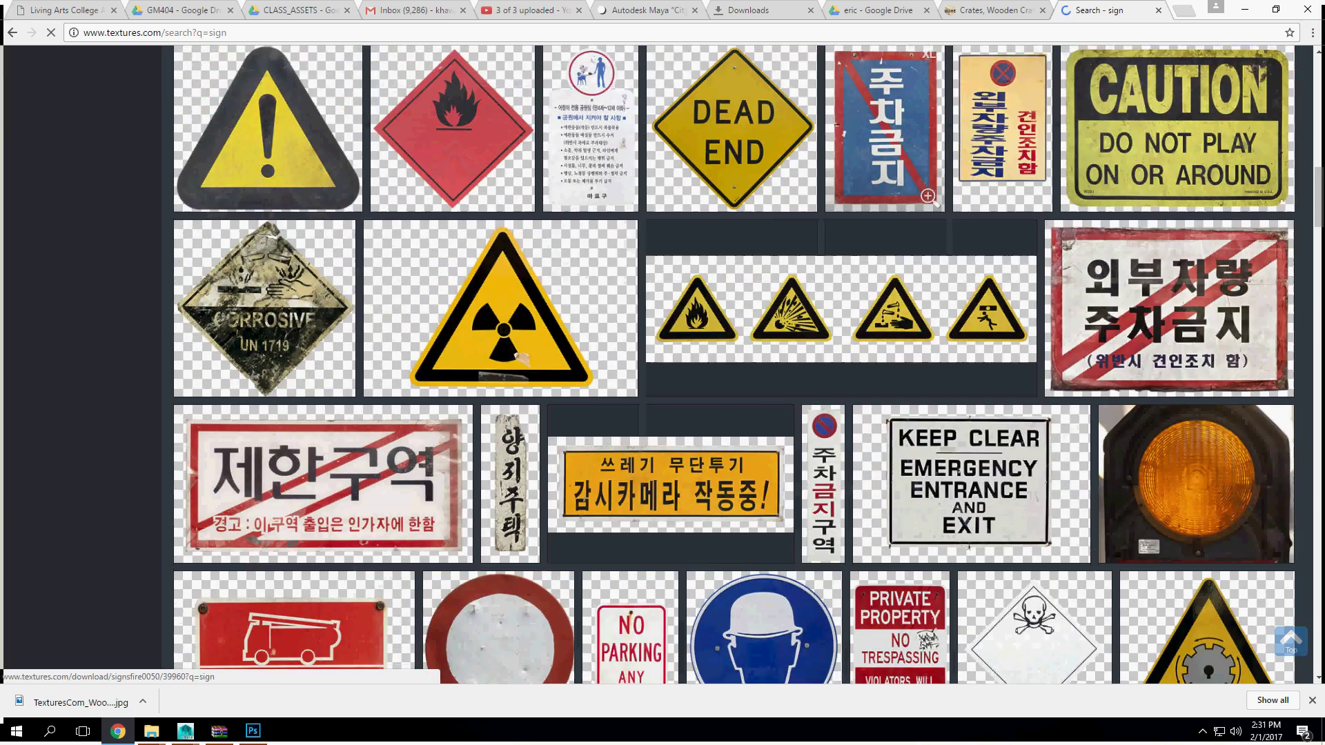
scroll(735, 366, down, 12)
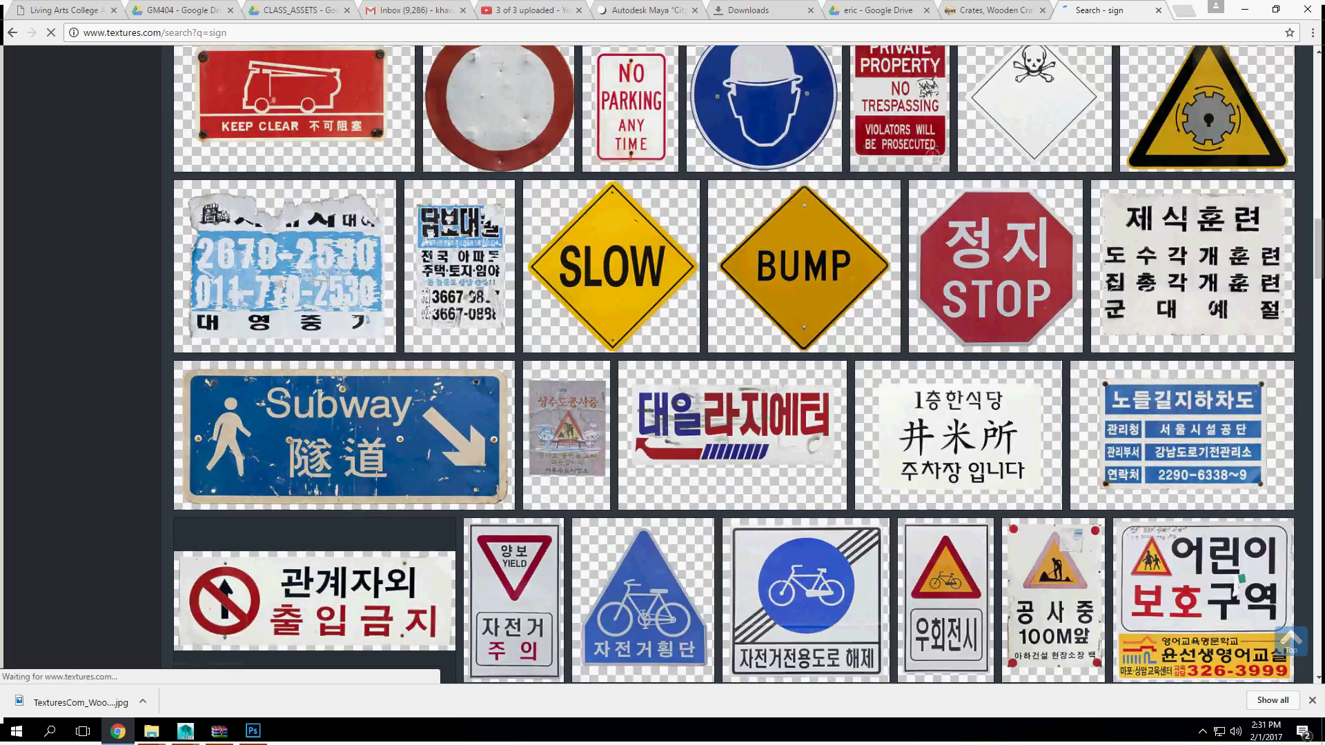
scroll(944, 187, down, 14)
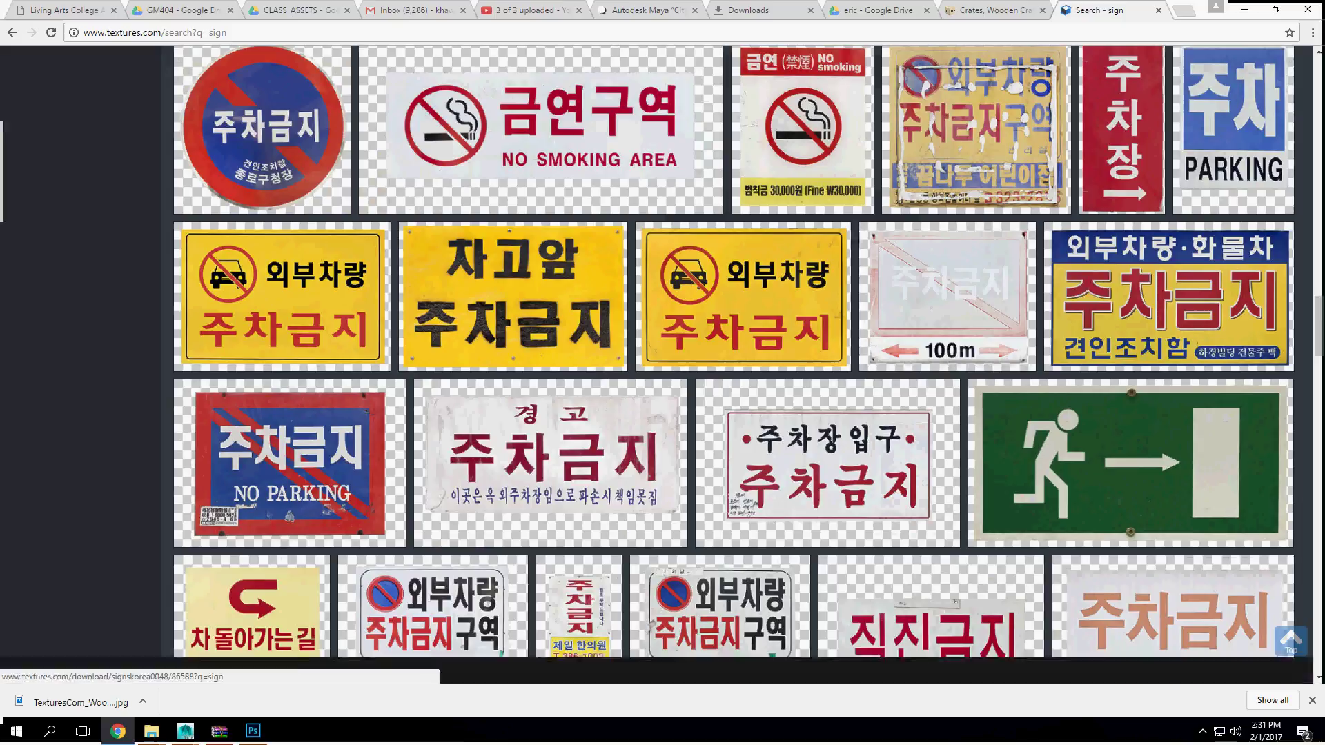
scroll(944, 187, down, 8)
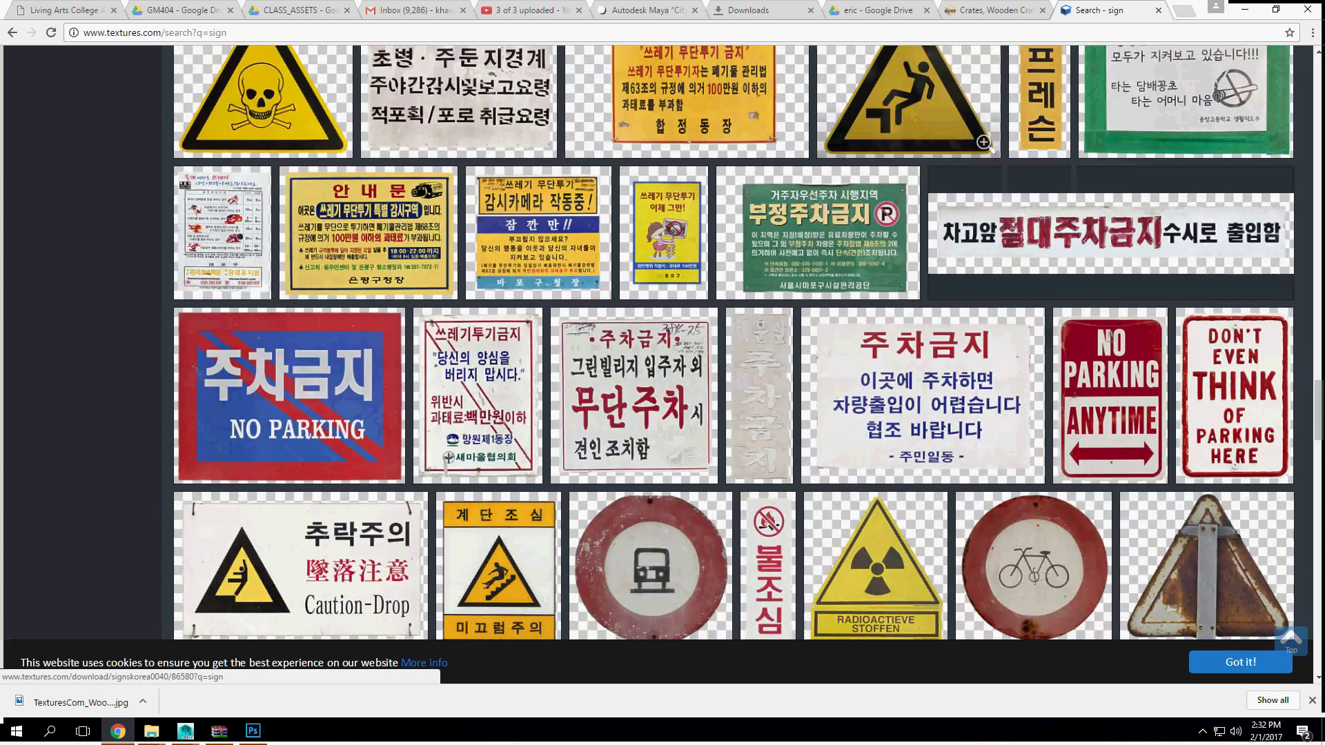
scroll(944, 187, down, 16)
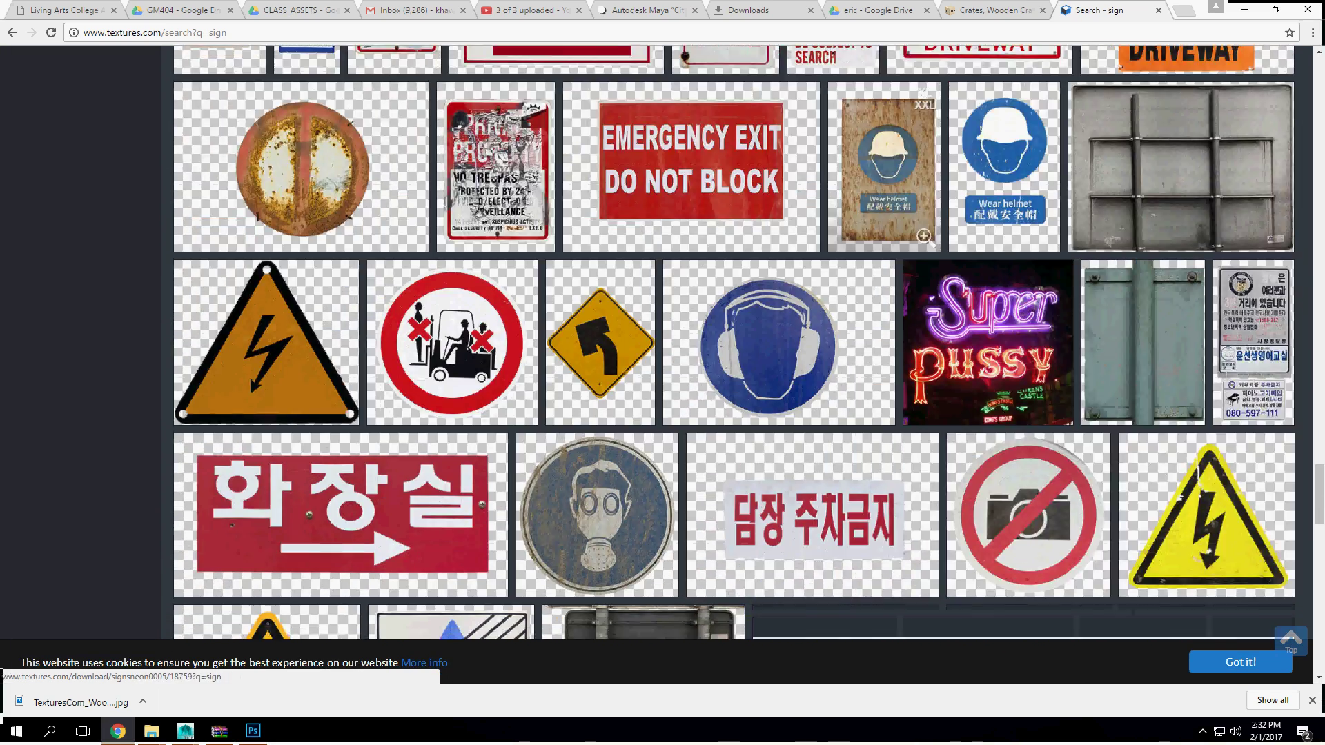
scroll(944, 187, down, 13)
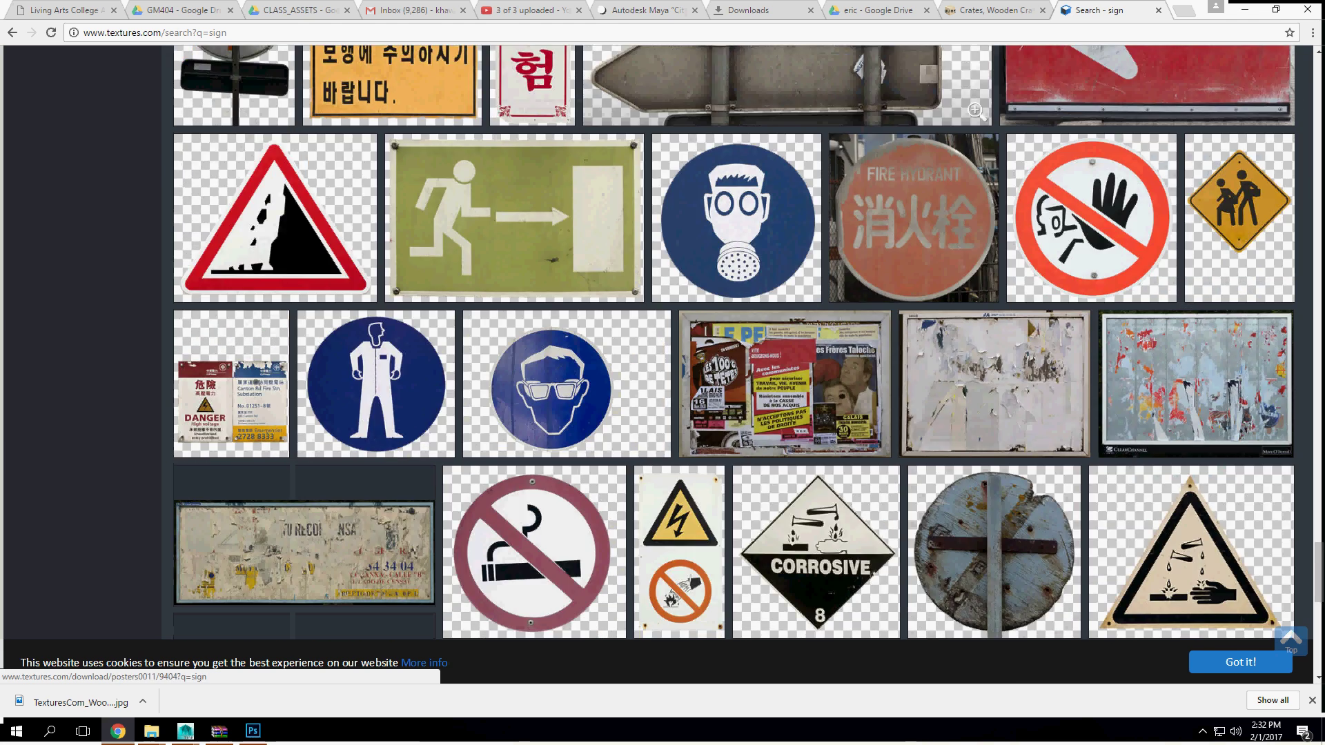
scroll(943, 187, down, 7)
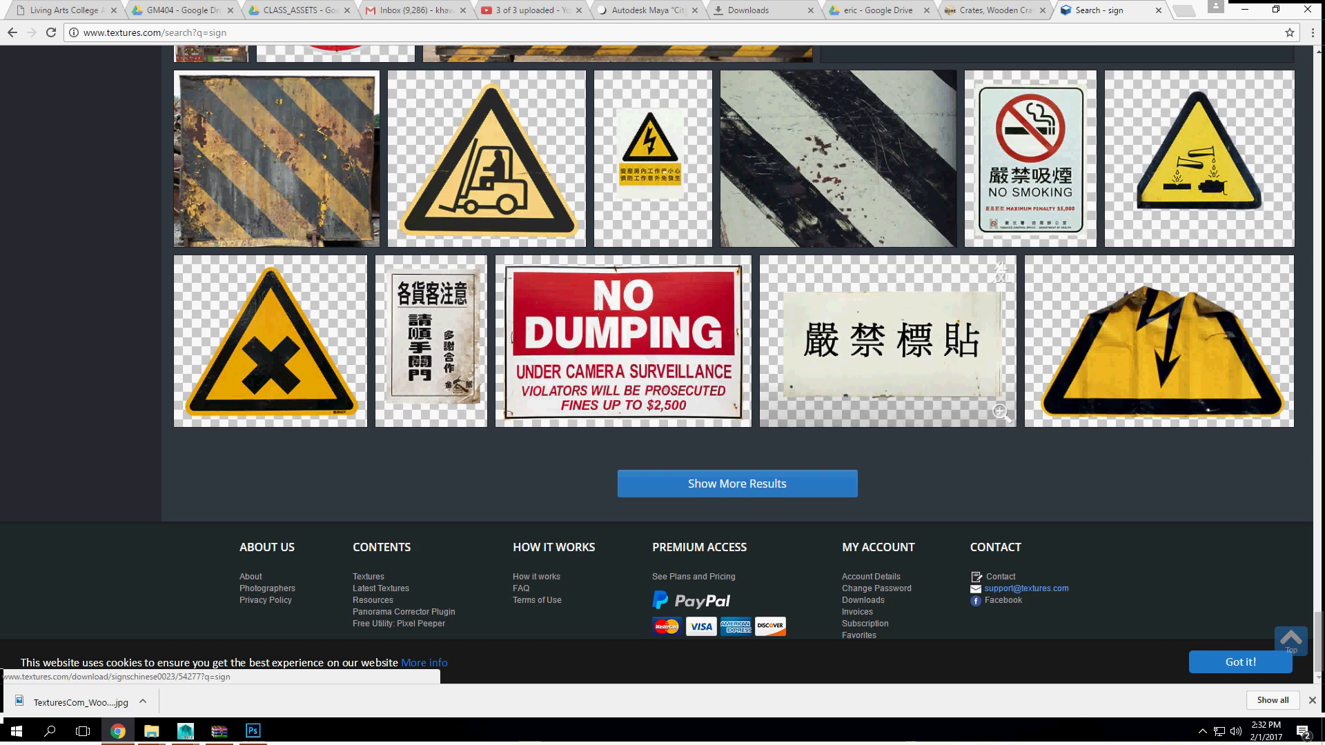
Step: Load more sign results and examine them for a weathered sign or symbol suited to the crate
click(736, 483)
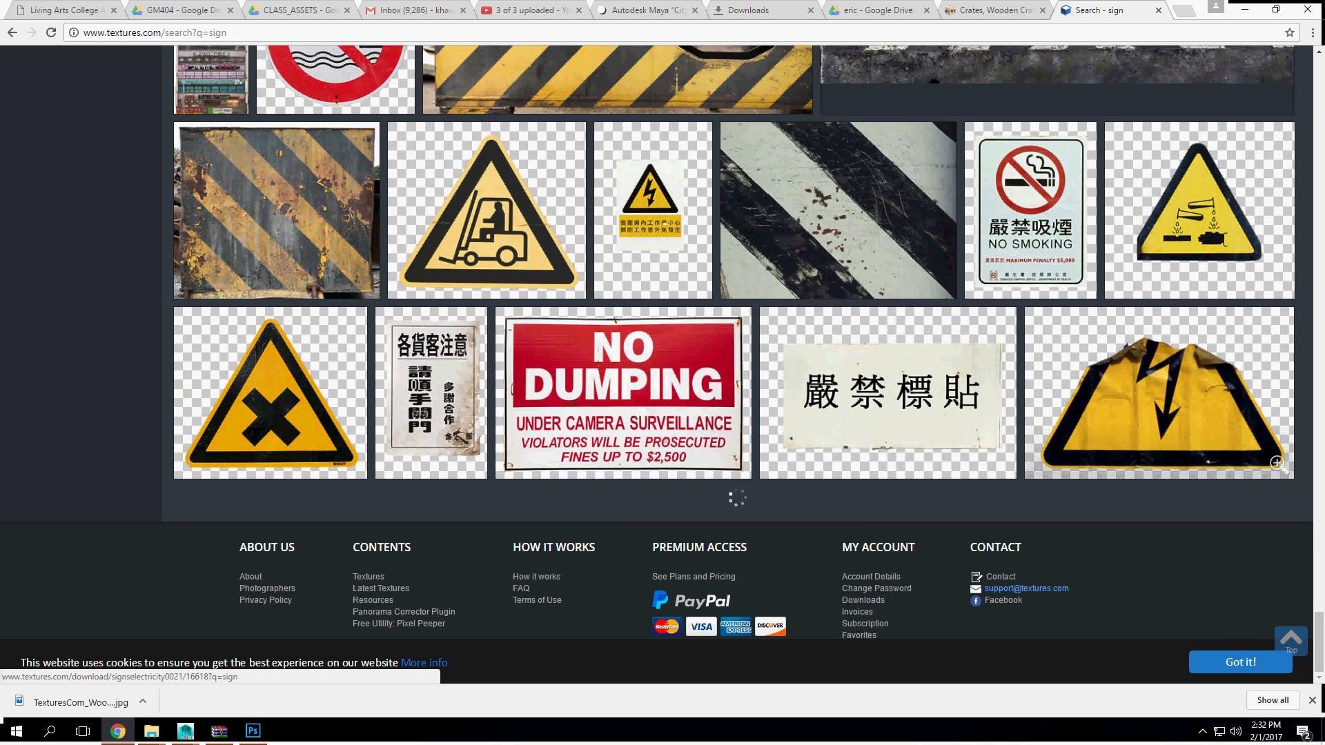
scroll(1035, 414, down, 10)
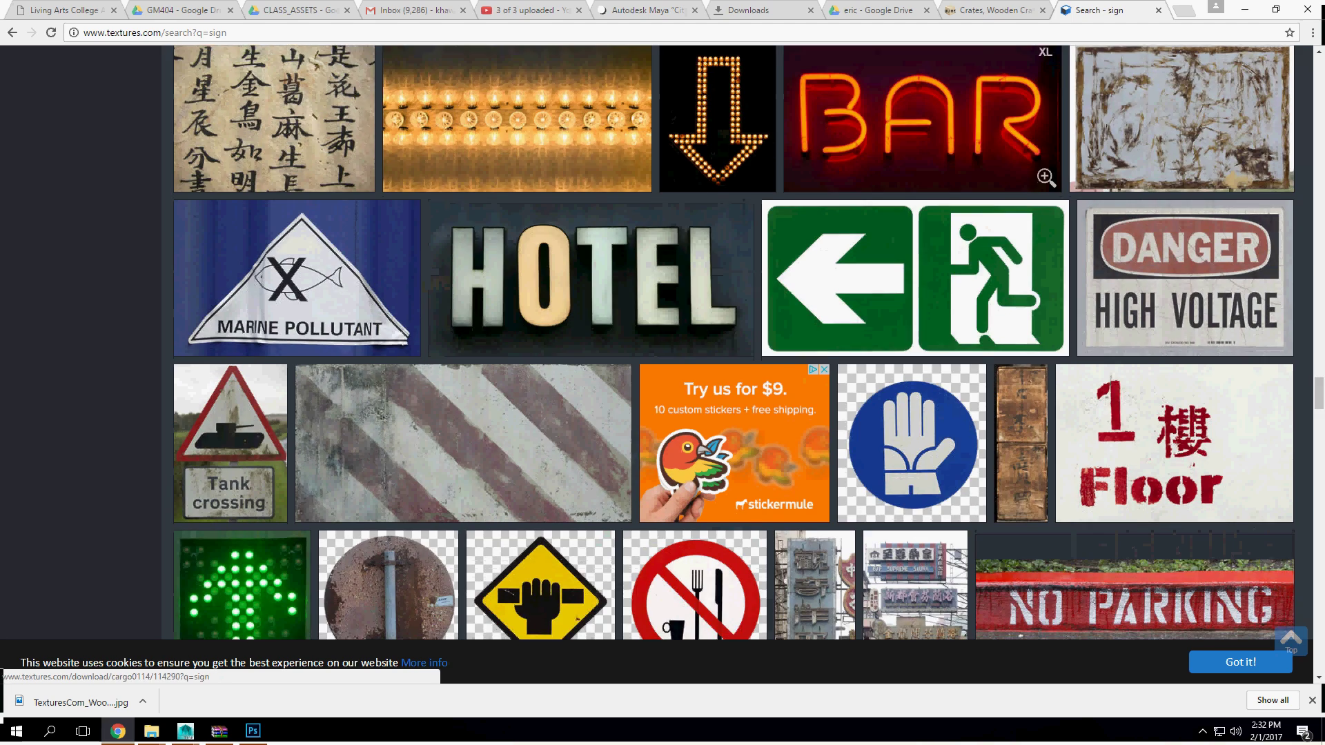
scroll(1032, 421, down, 6)
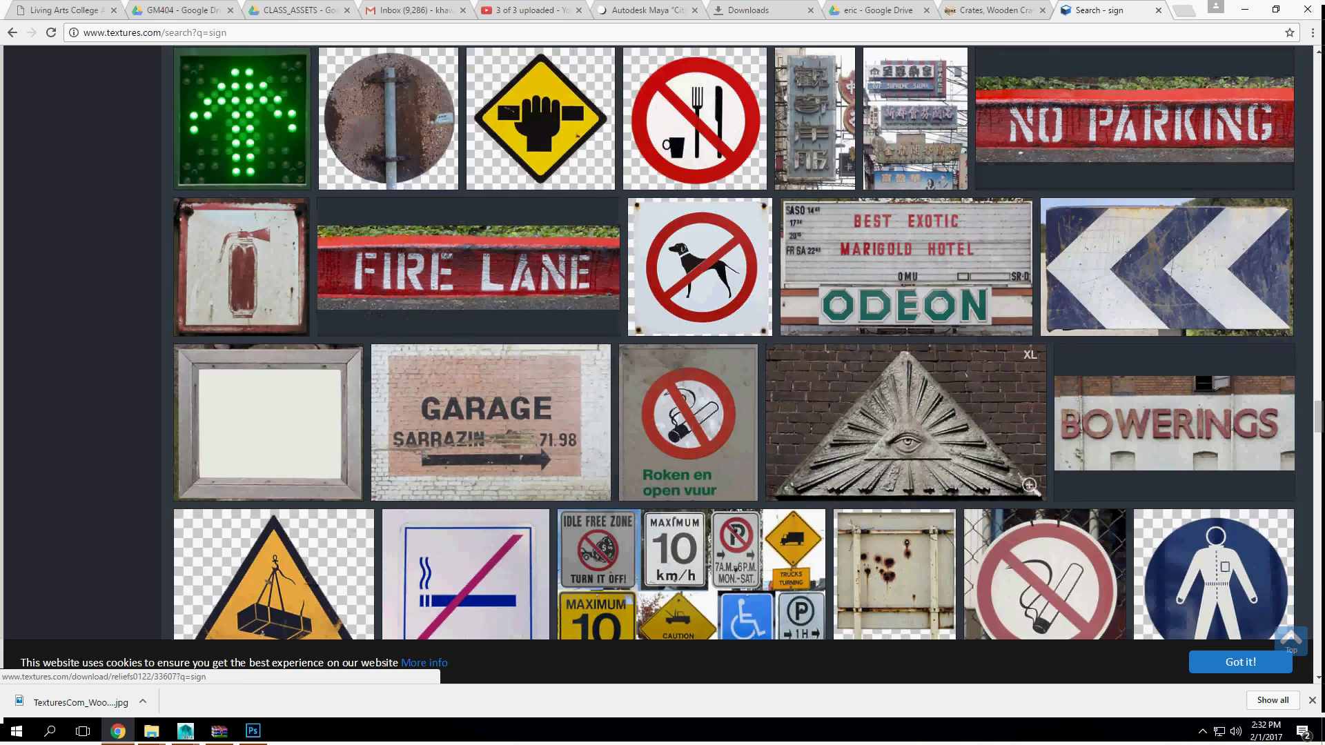
scroll(1032, 421, down, 3)
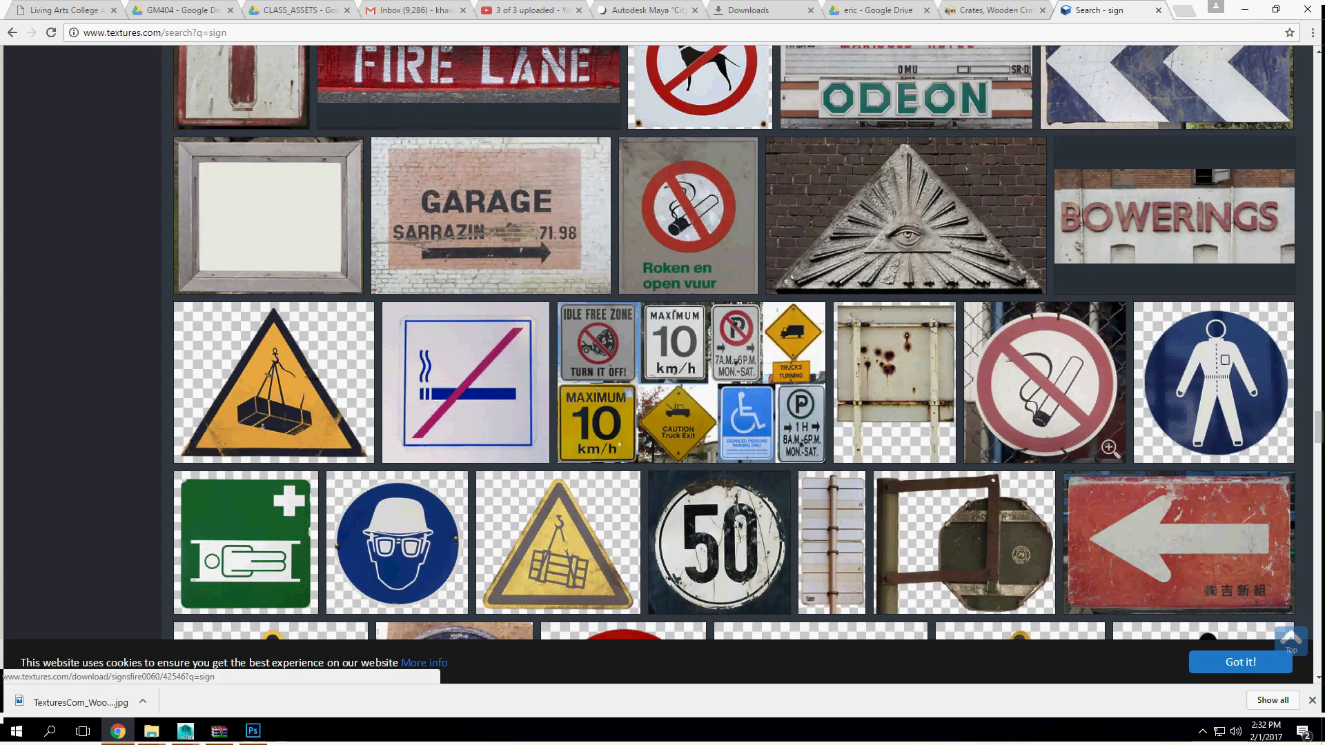
scroll(1110, 448, down, 5)
scroll(1088, 421, down, 5)
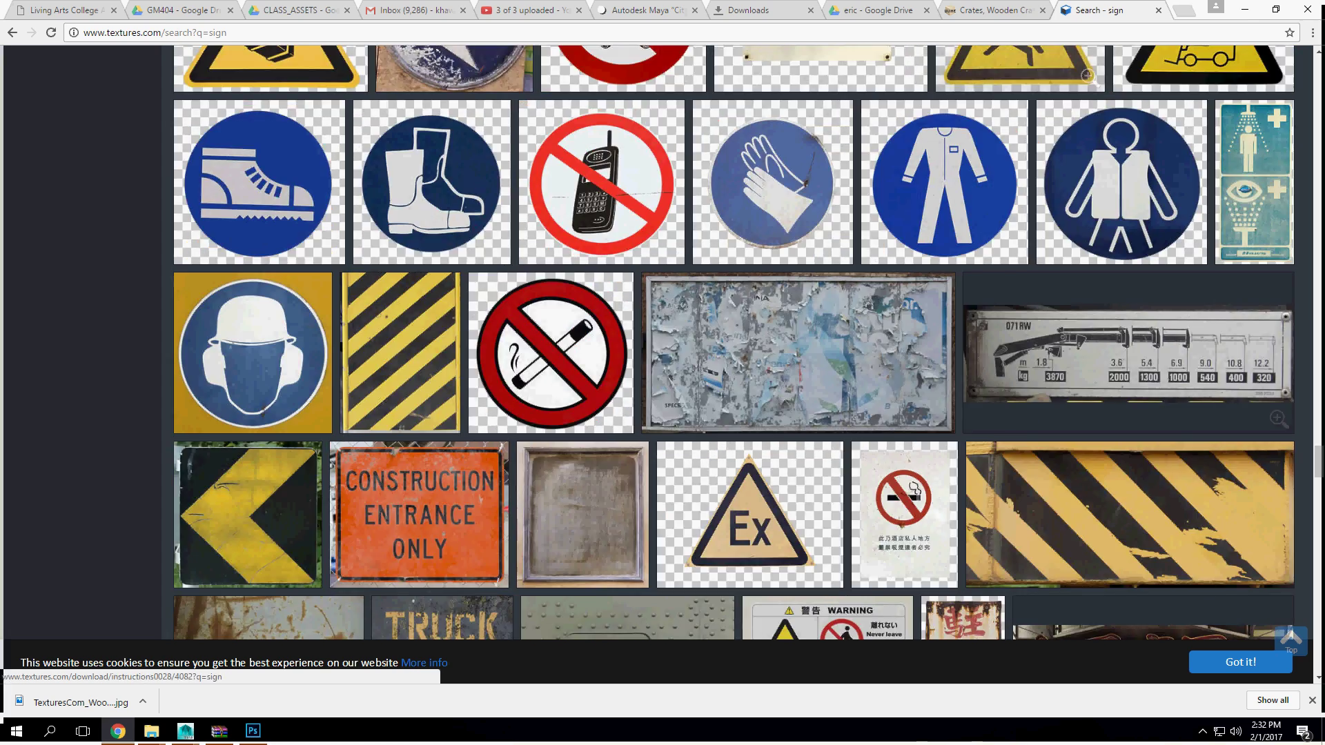
scroll(1277, 414, down, 4)
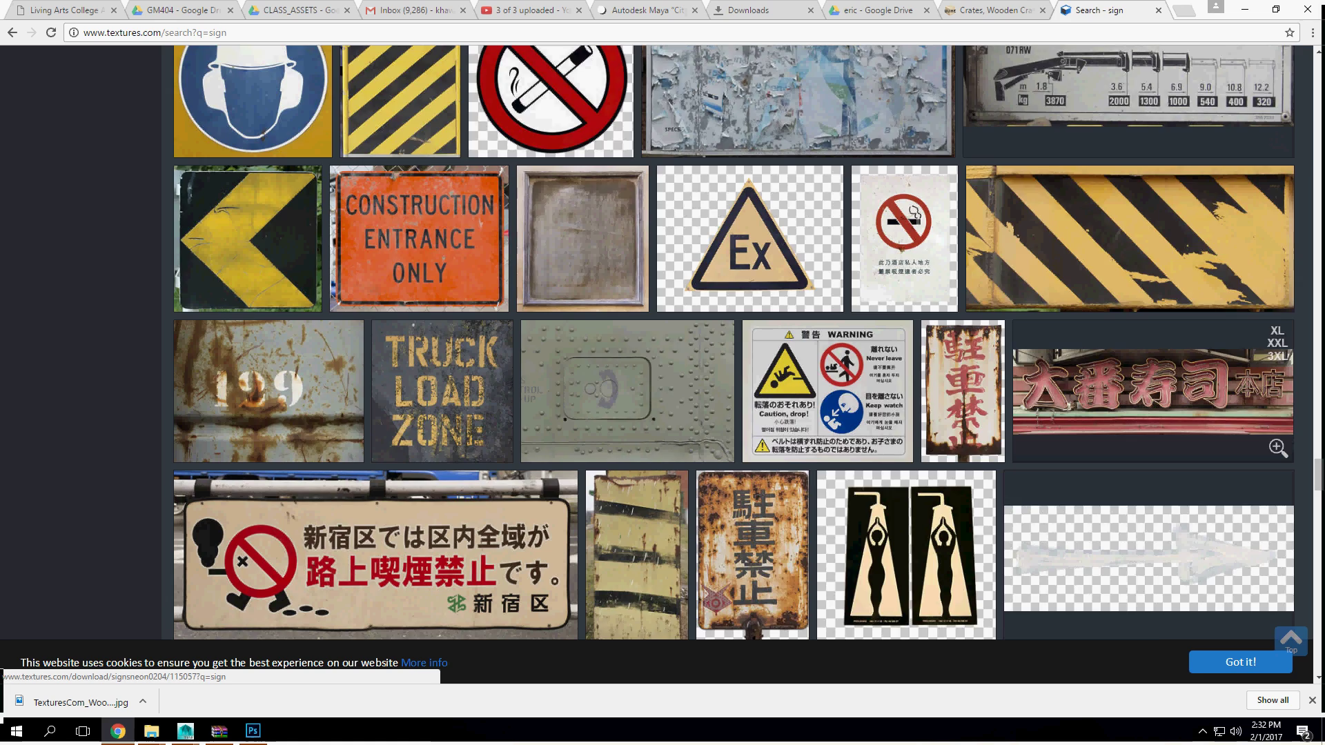
scroll(1042, 447, down, 6)
scroll(1042, 447, down, 3)
scroll(1042, 447, down, 10)
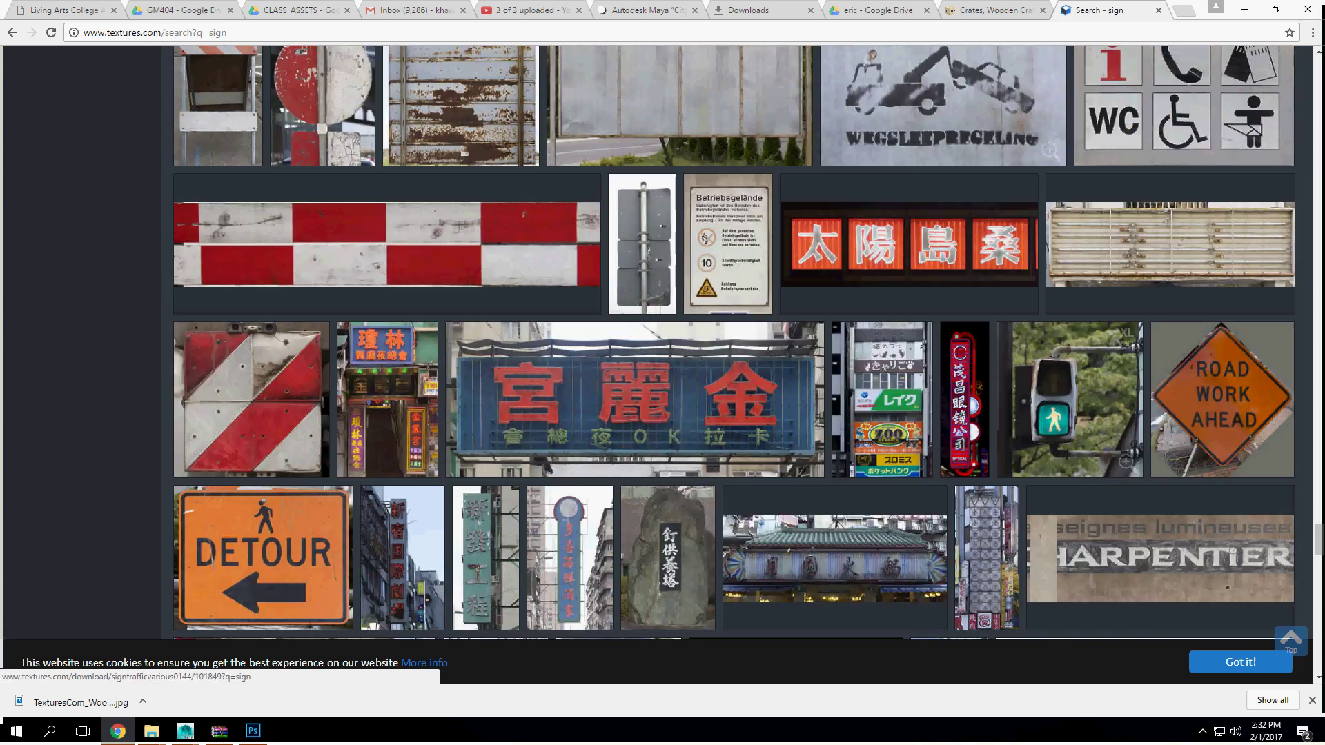
scroll(1042, 447, up, 3)
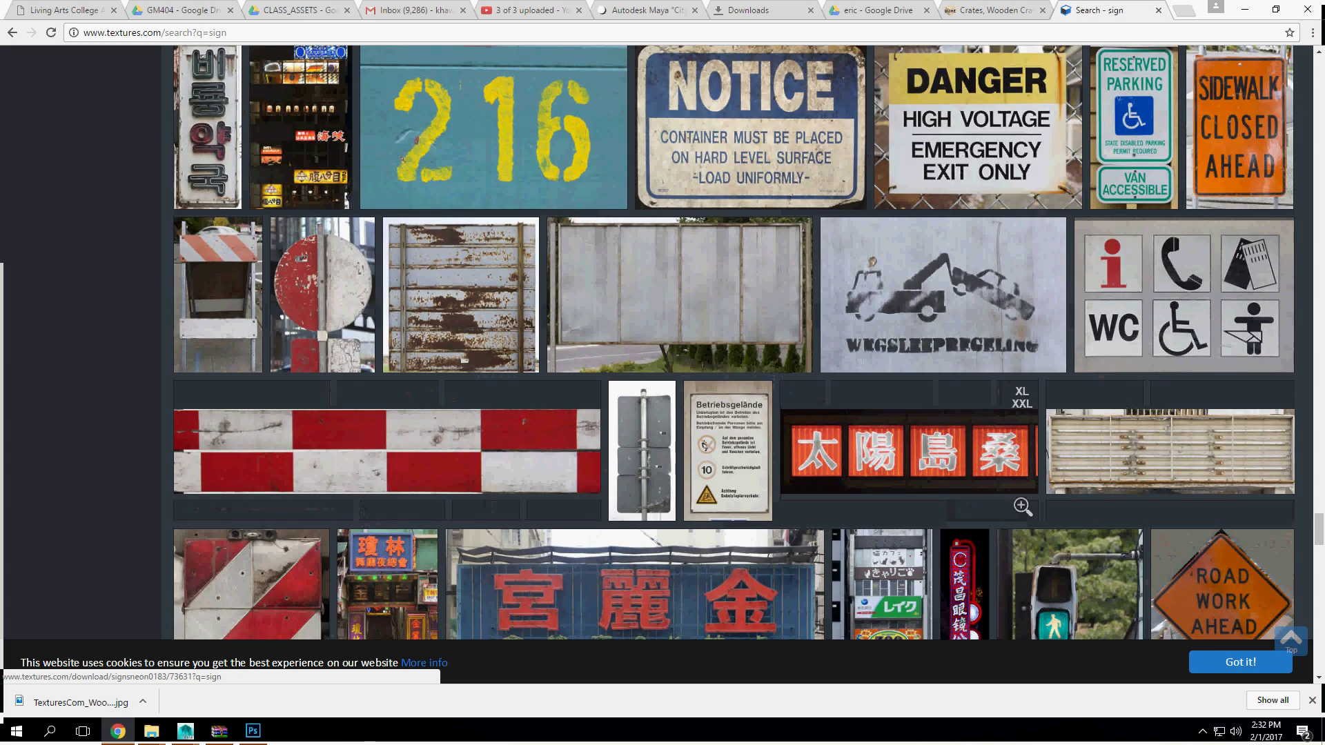
scroll(1042, 448, down, 12)
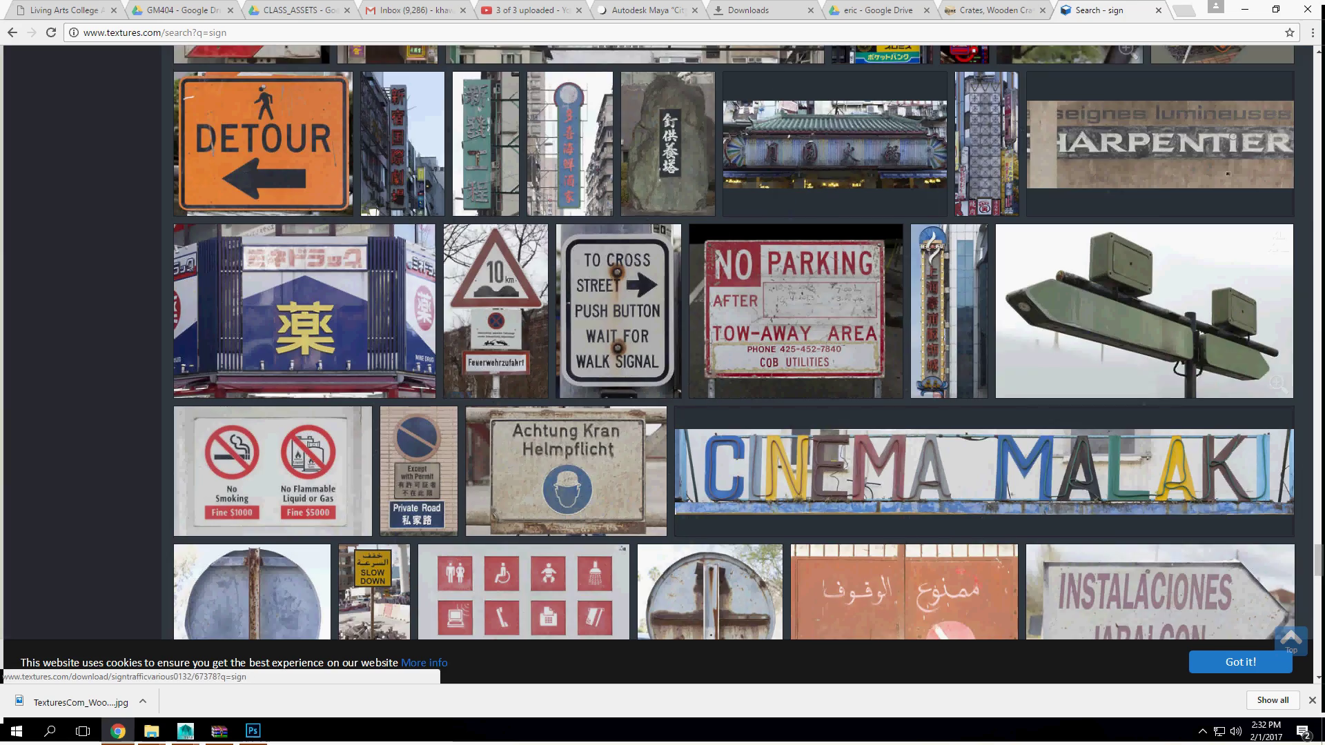
scroll(1042, 447, down, 8)
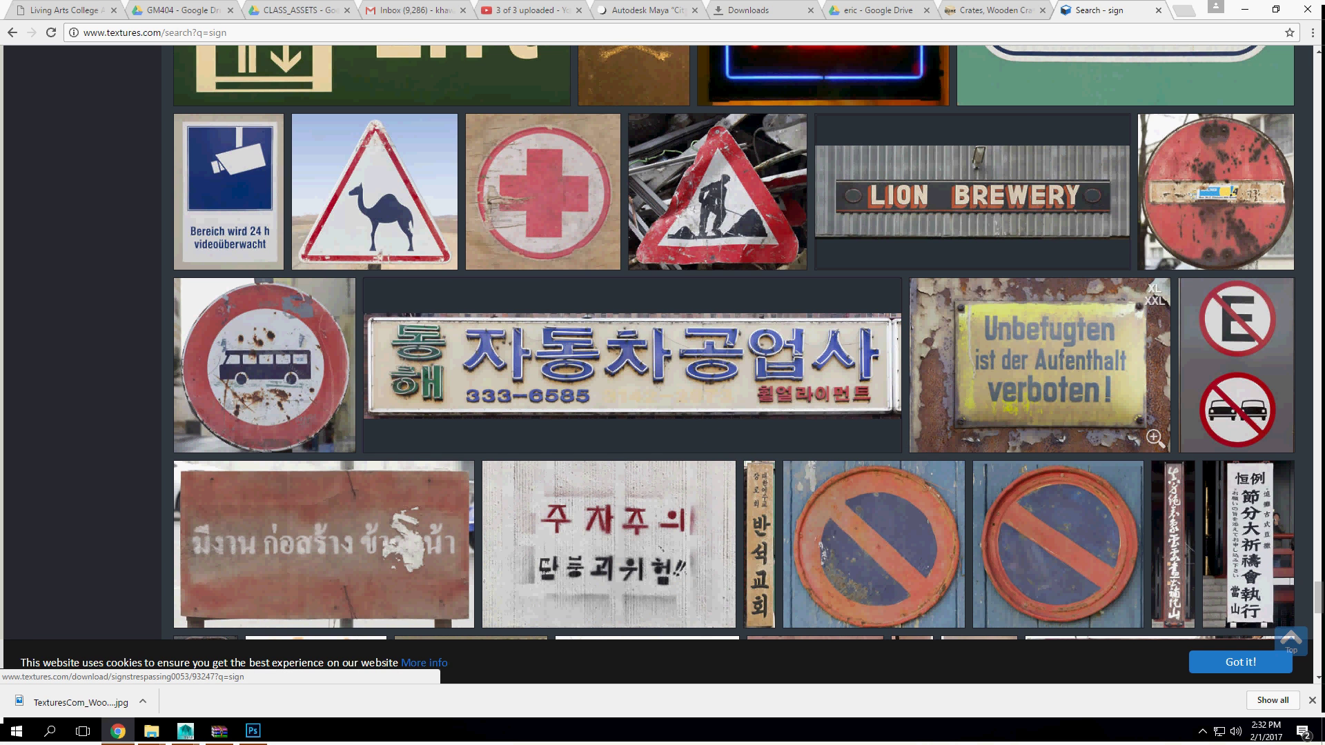
scroll(1042, 447, down, 5)
scroll(1042, 447, up, 4)
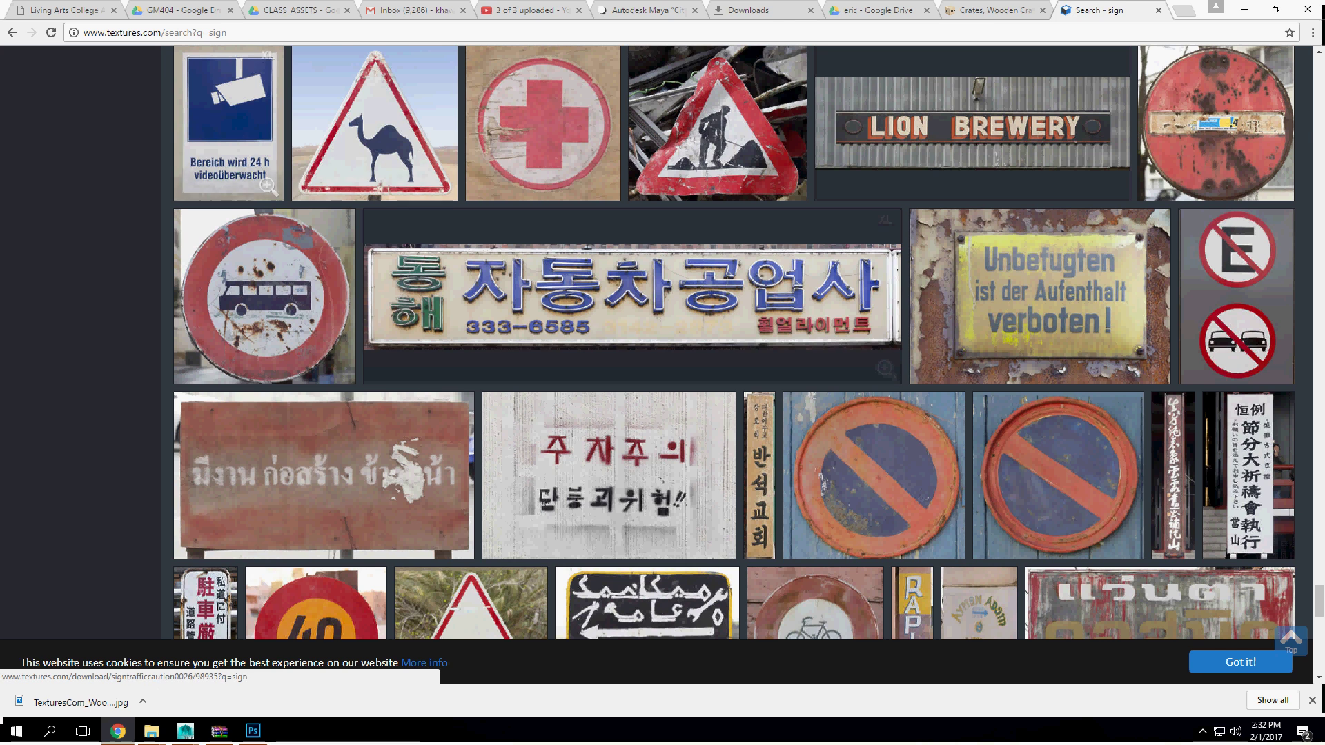
Step: Download the Medium (1600x1508) version of the camel warning sign texture and show the file in its folder
click(443, 186)
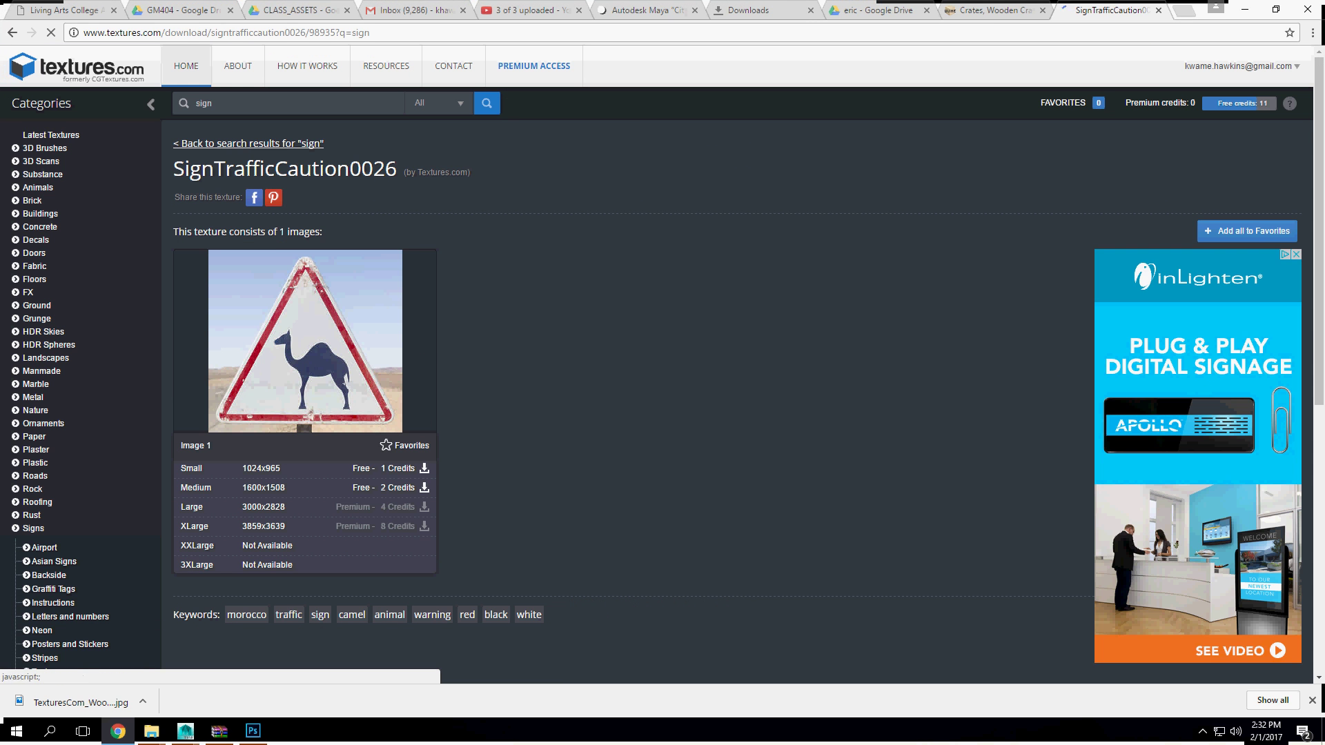
click(423, 488)
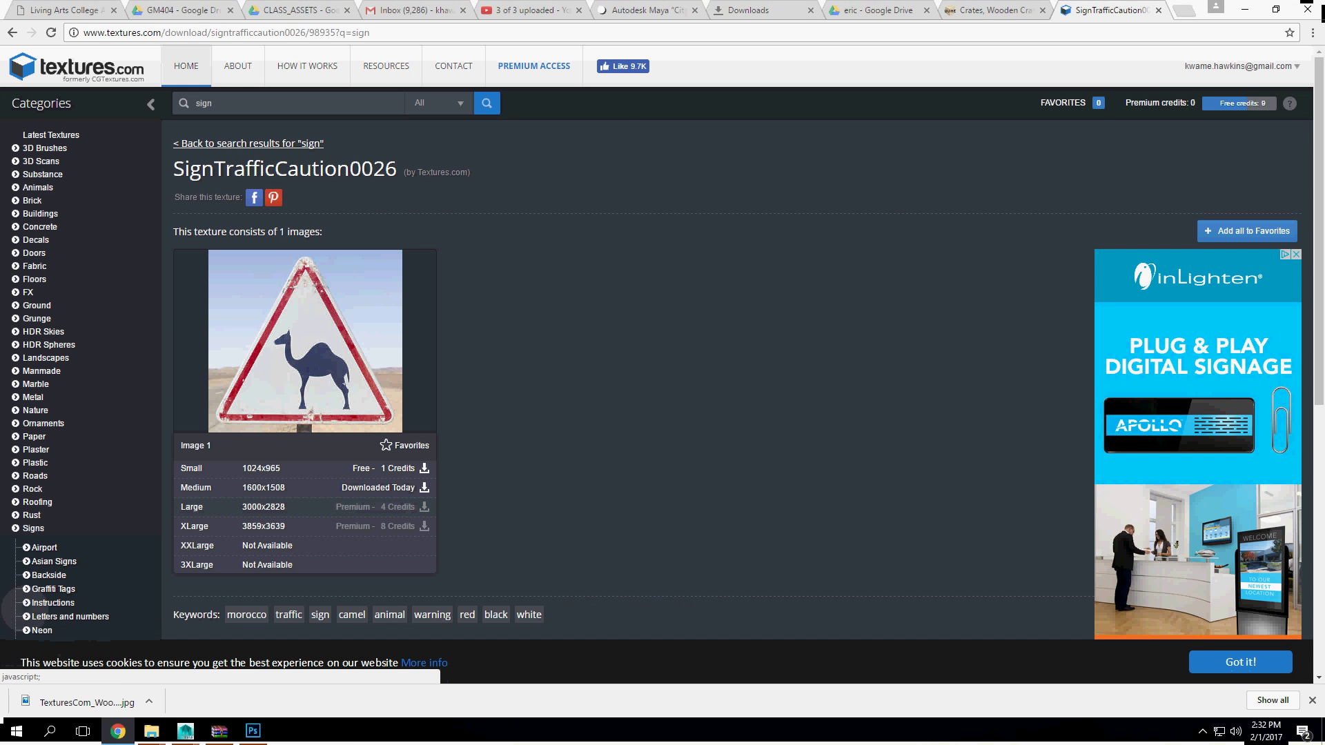
click(142, 701)
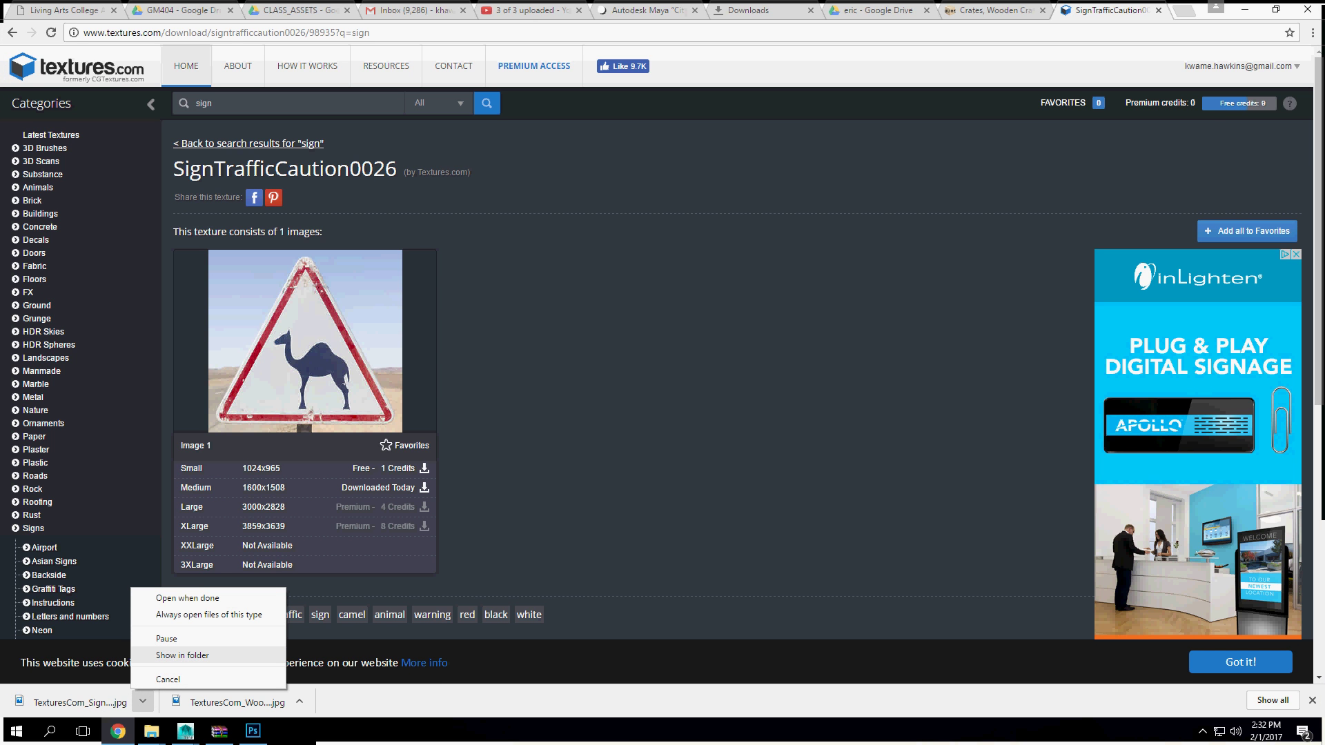
click(182, 655)
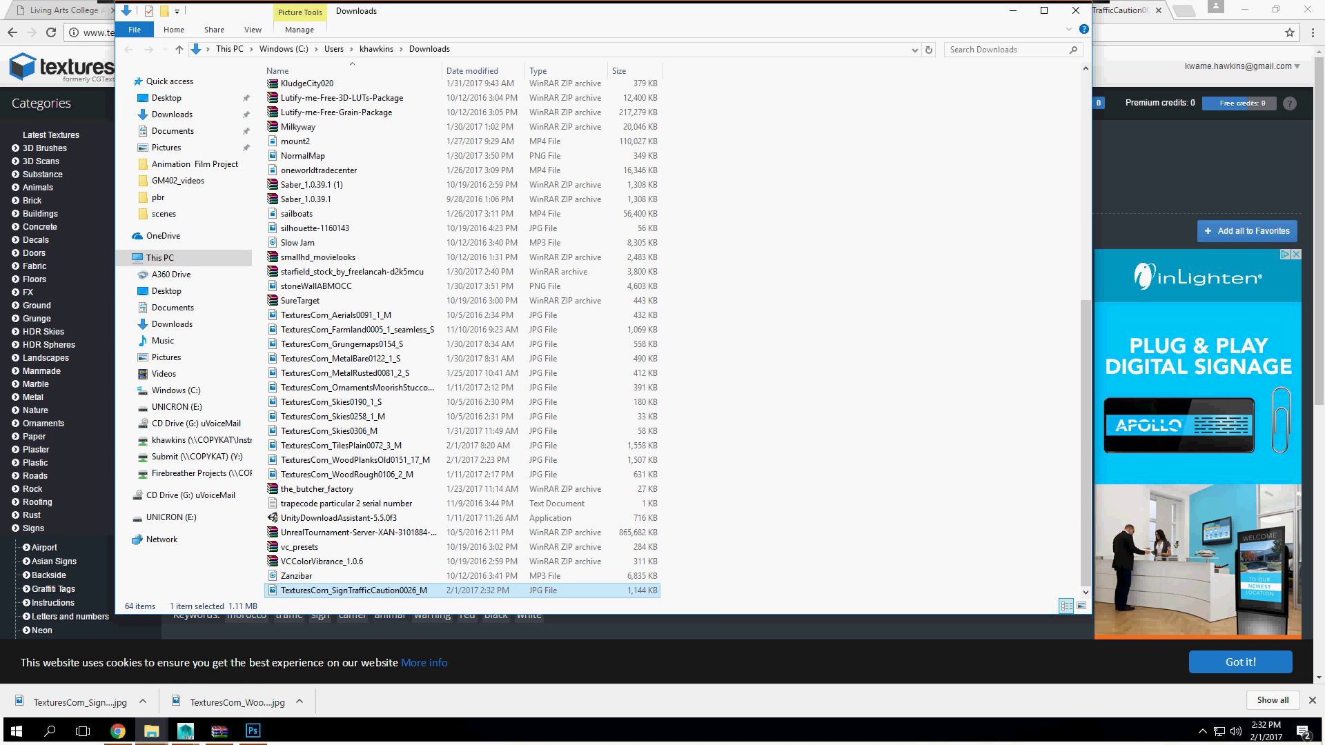
Step: Open TexturesCom_SignTrafficCaution0026_M in Photoshop and convert its locked Background into a regular layer
right_click(376, 589)
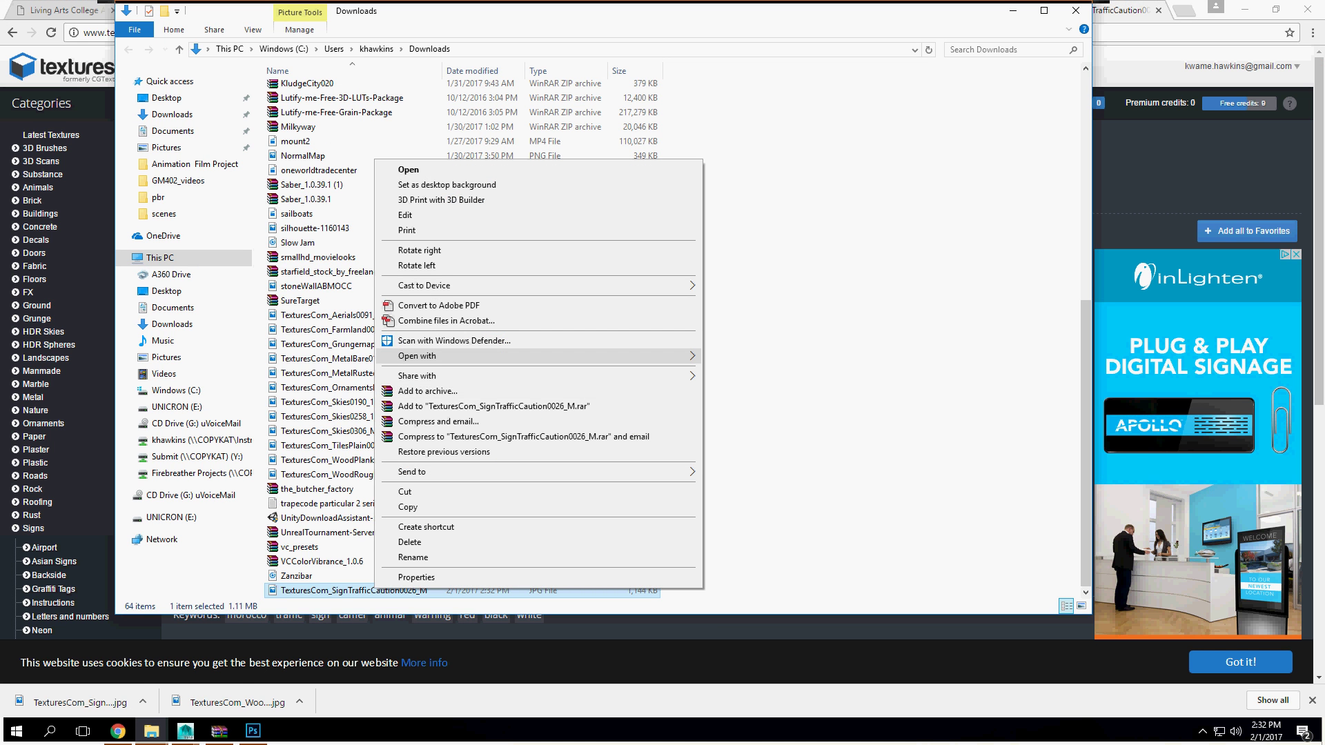
mouse_move(545, 355)
click(765, 372)
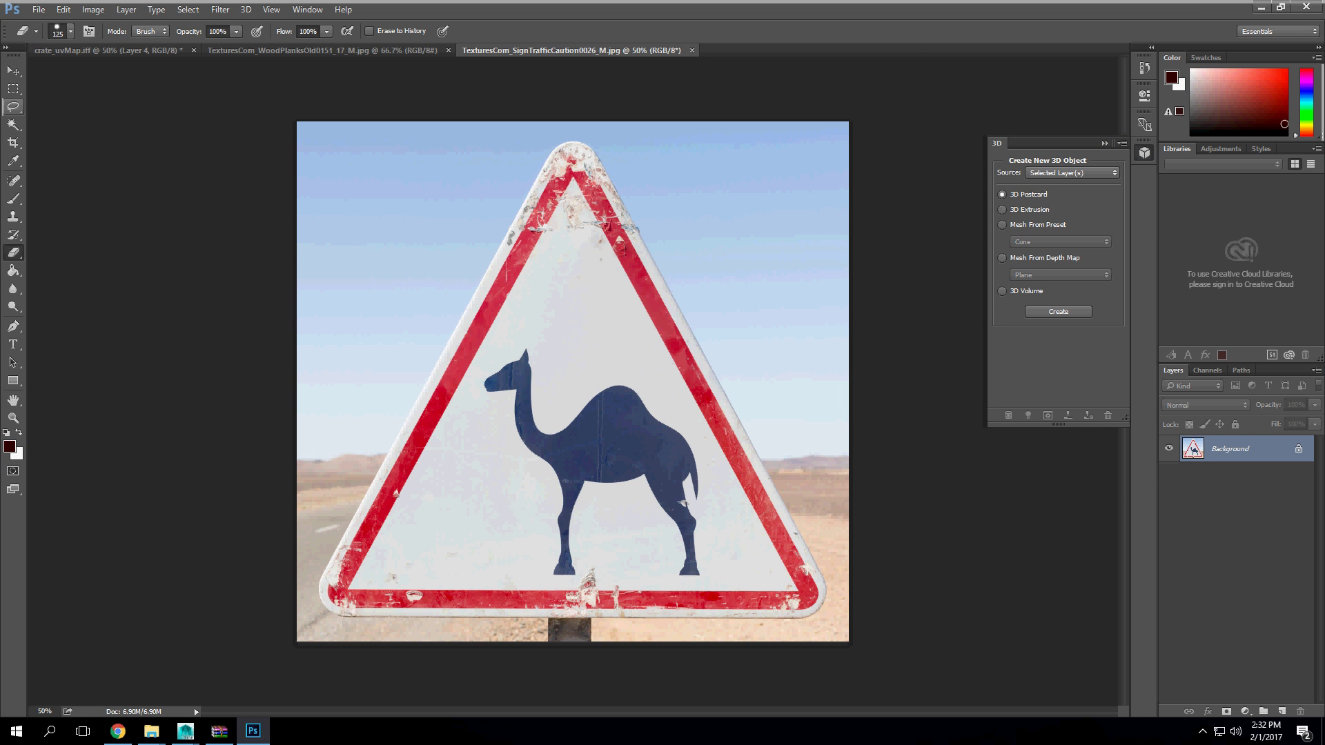
double_click(1231, 450)
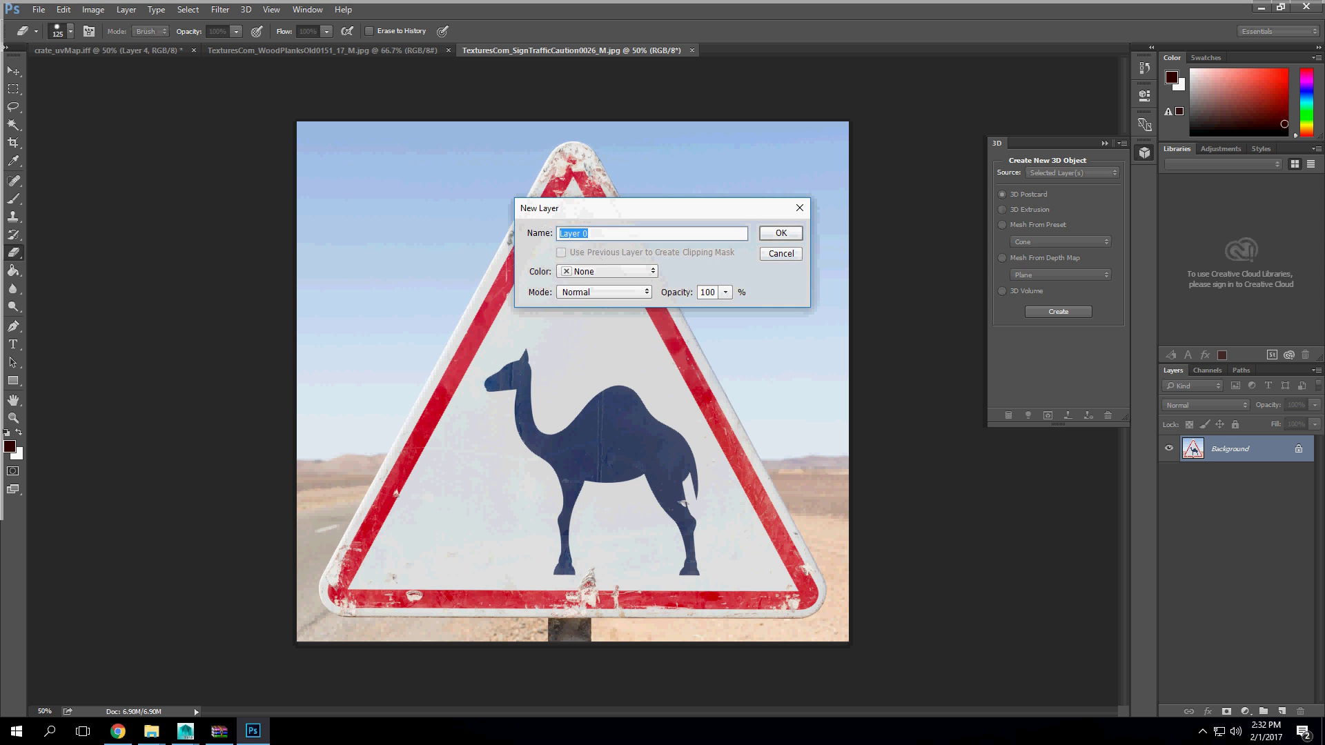
key(Return)
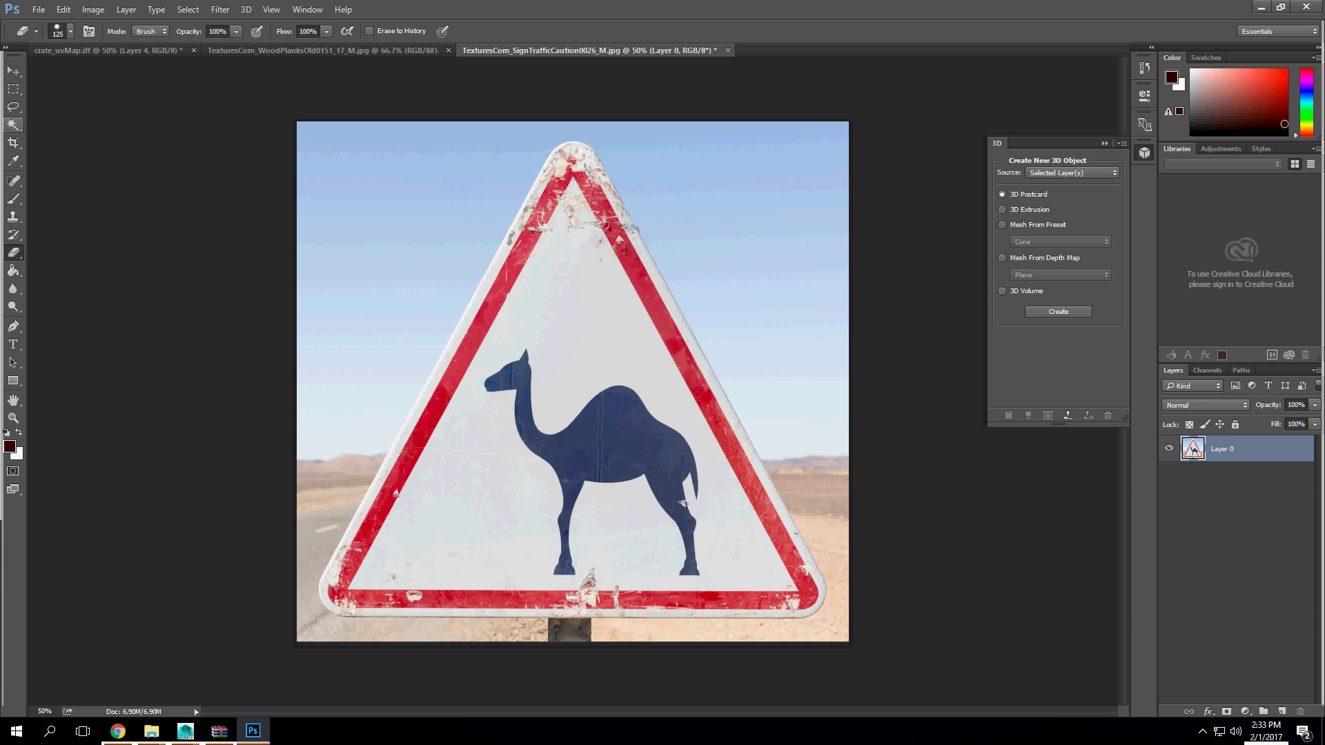
Step: Select the dark blue camel silhouette on the sign with the Quick Selection Tool
drag(13, 125, 62, 138)
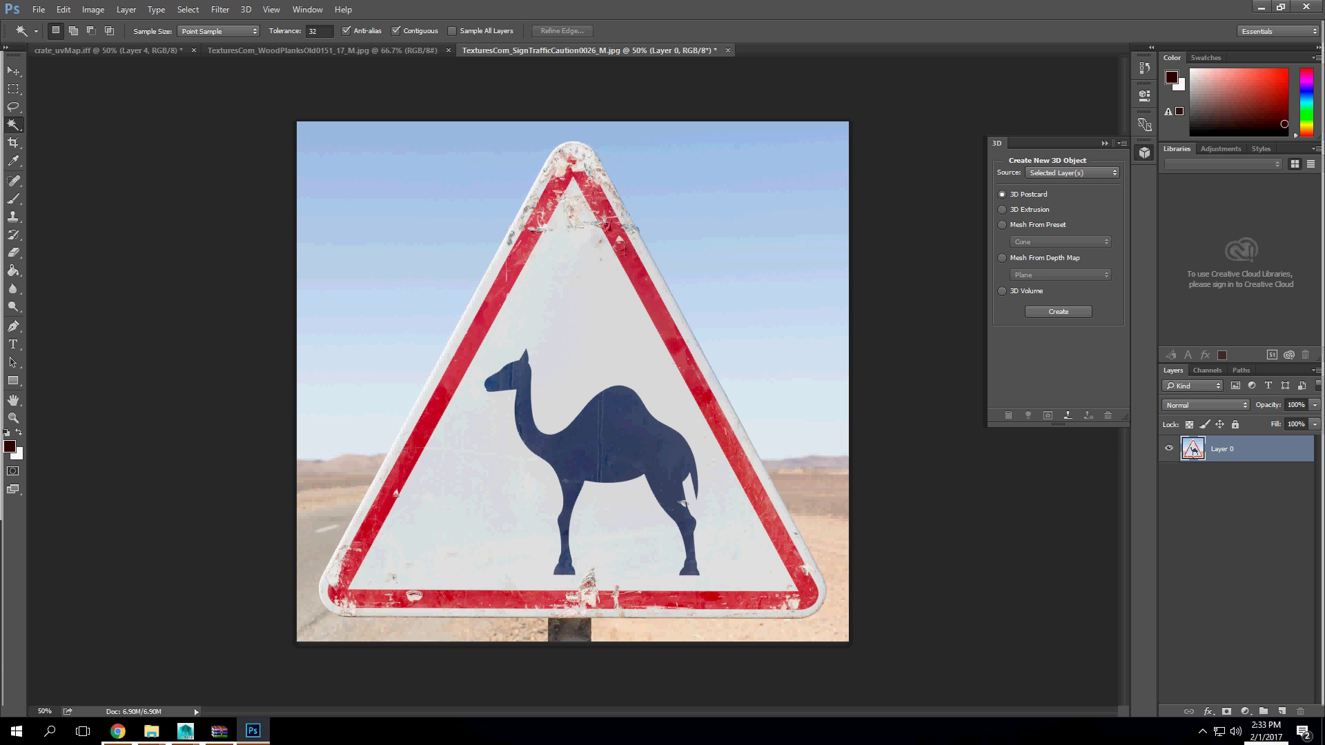
right_click(13, 125)
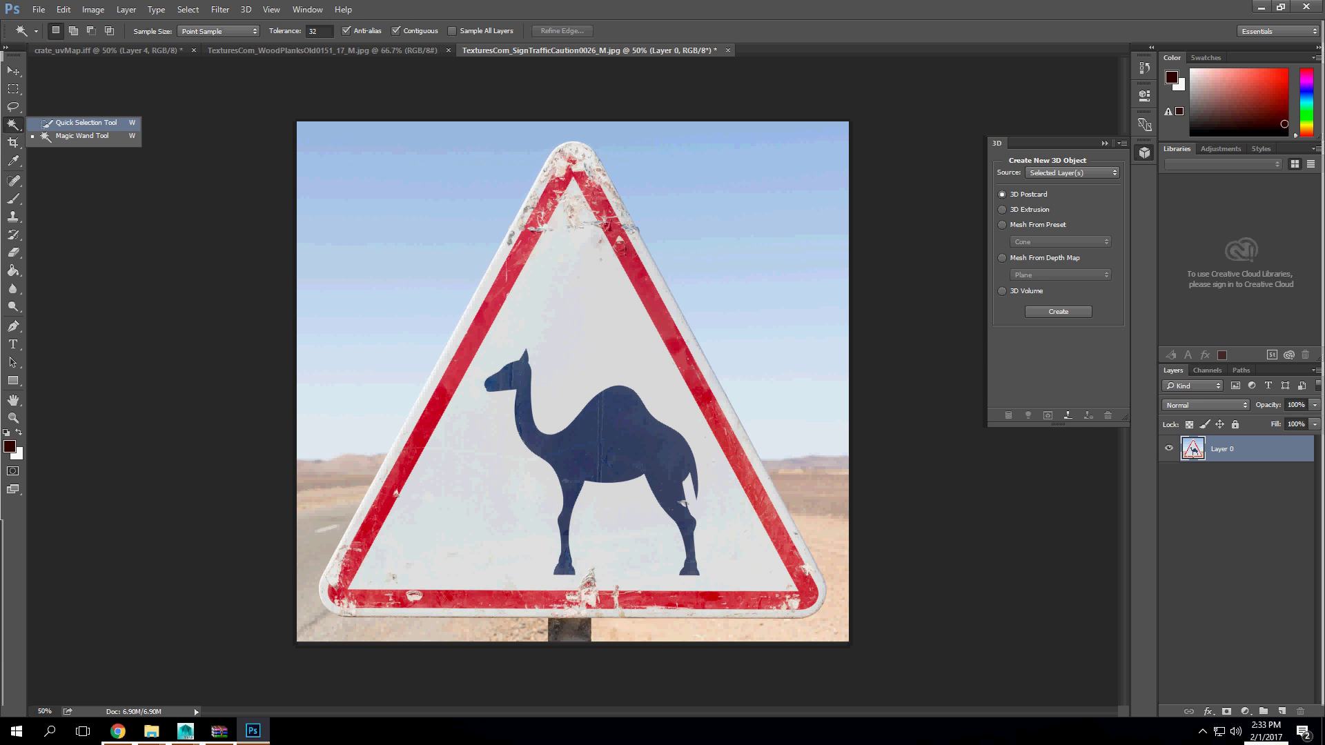
drag(76, 122, 76, 123)
click(512, 377)
mouse_move(522, 388)
mouse_down()
mouse_move(530, 431)
mouse_move(672, 483)
mouse_move(614, 428)
mouse_up()
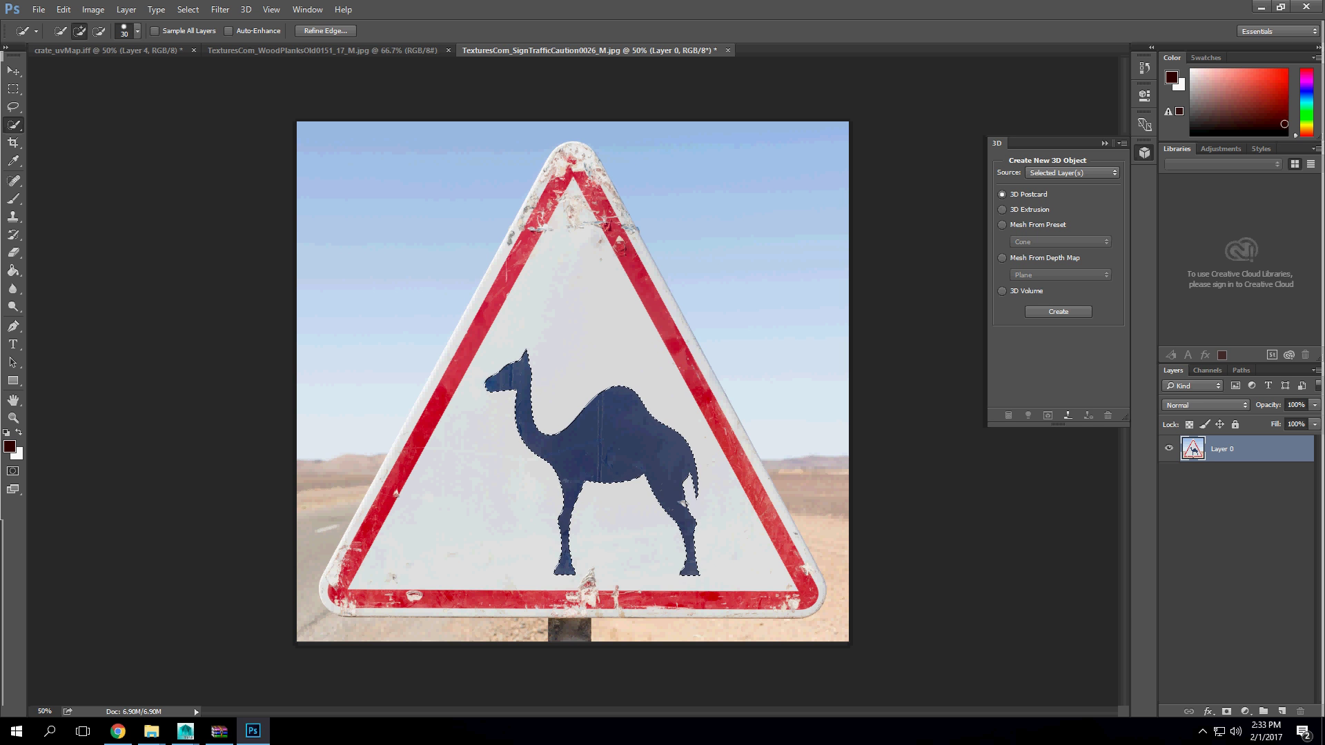
Step: Invert the selection, delete everything around the camel and deselect
key(ctrl+shift+i)
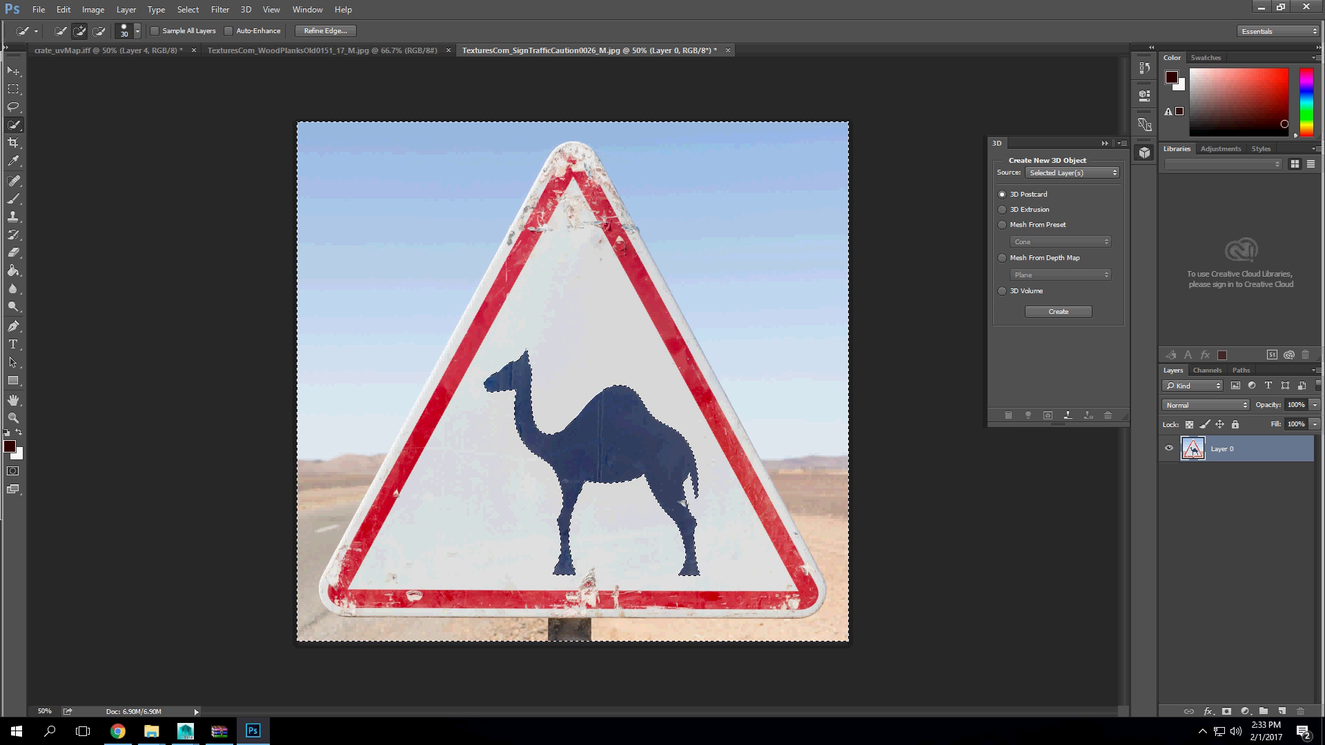
key(Delete)
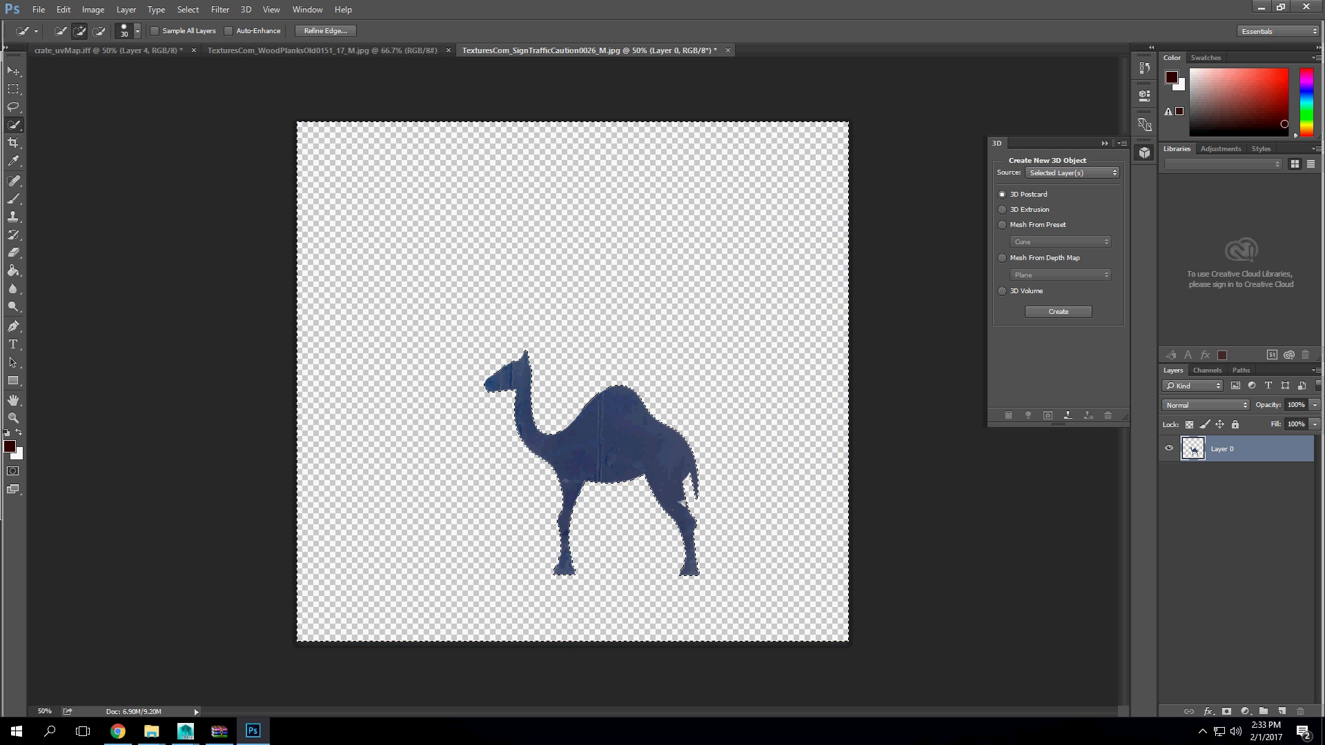
key(m)
key(ctrl+d)
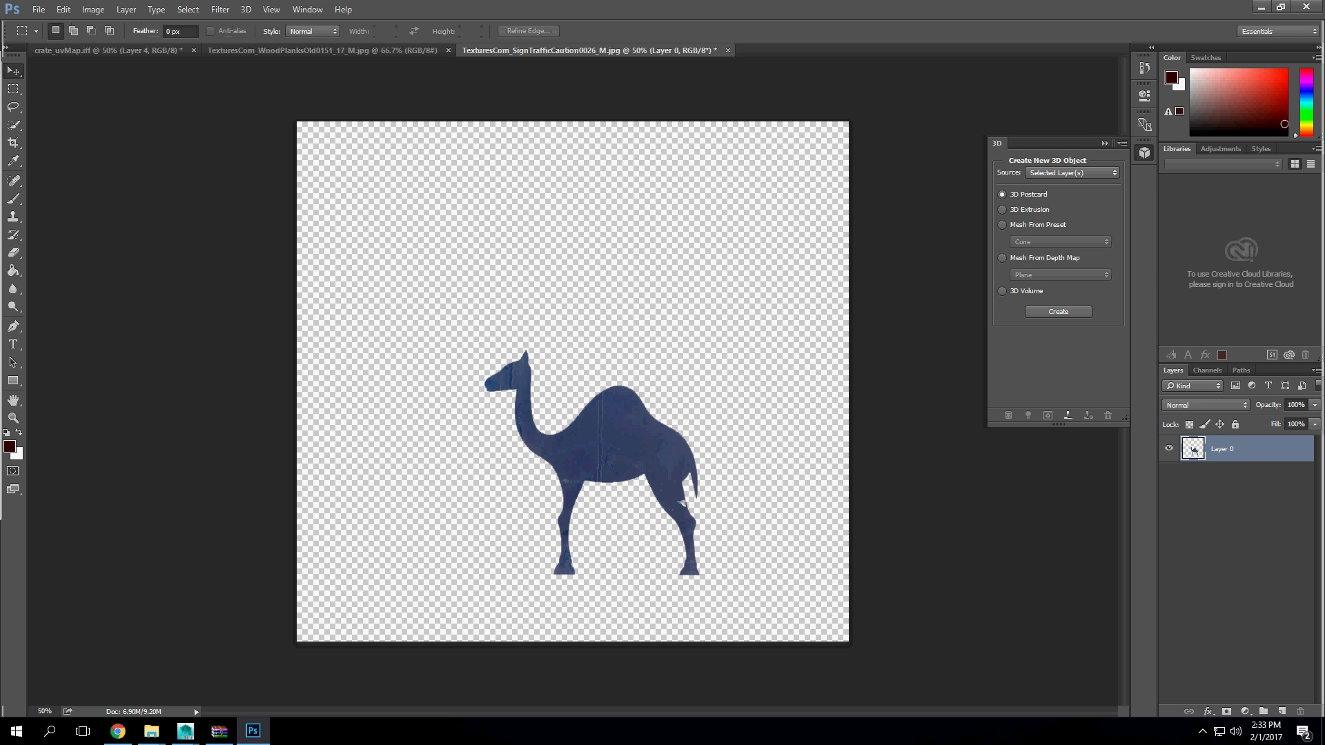
Step: Move the camel up and scale it with Free Transform until it fills most of the canvas
key(v)
drag(639, 408, 594, 255)
key(ctrl+t)
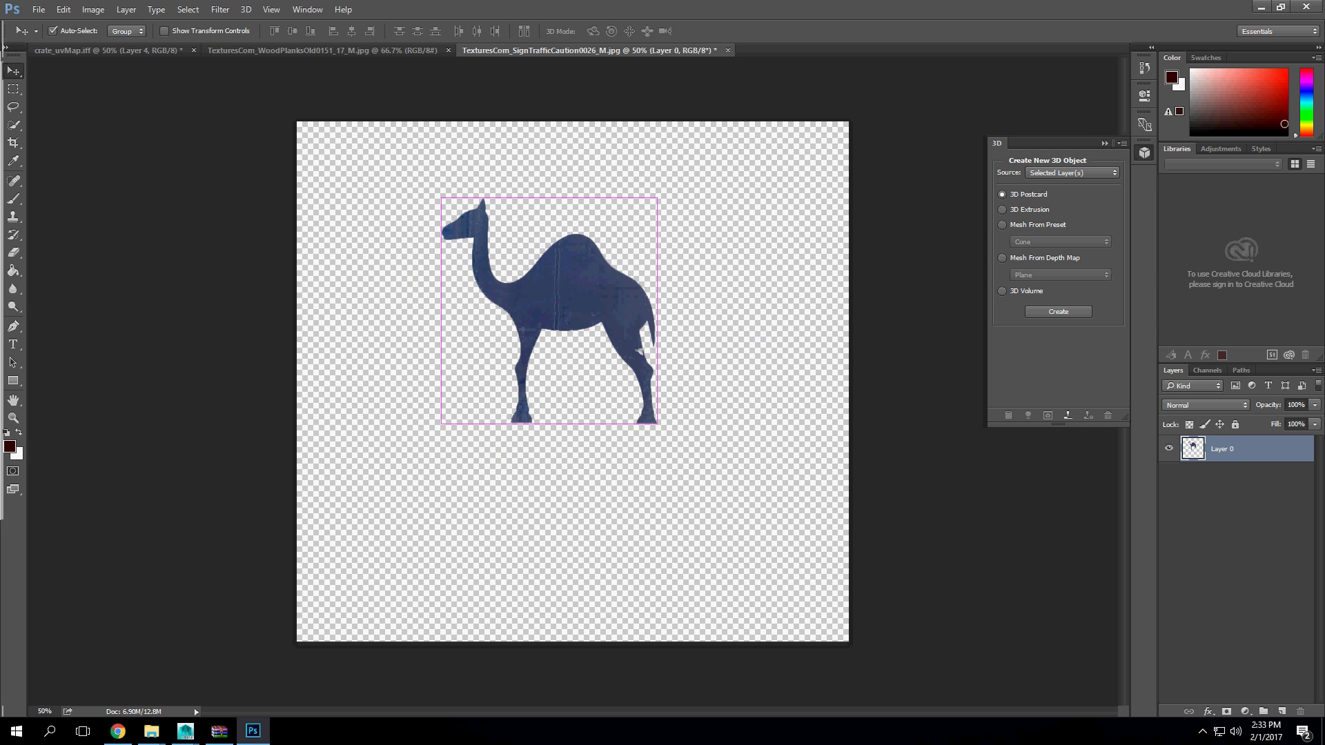
drag(656, 423, 752, 523)
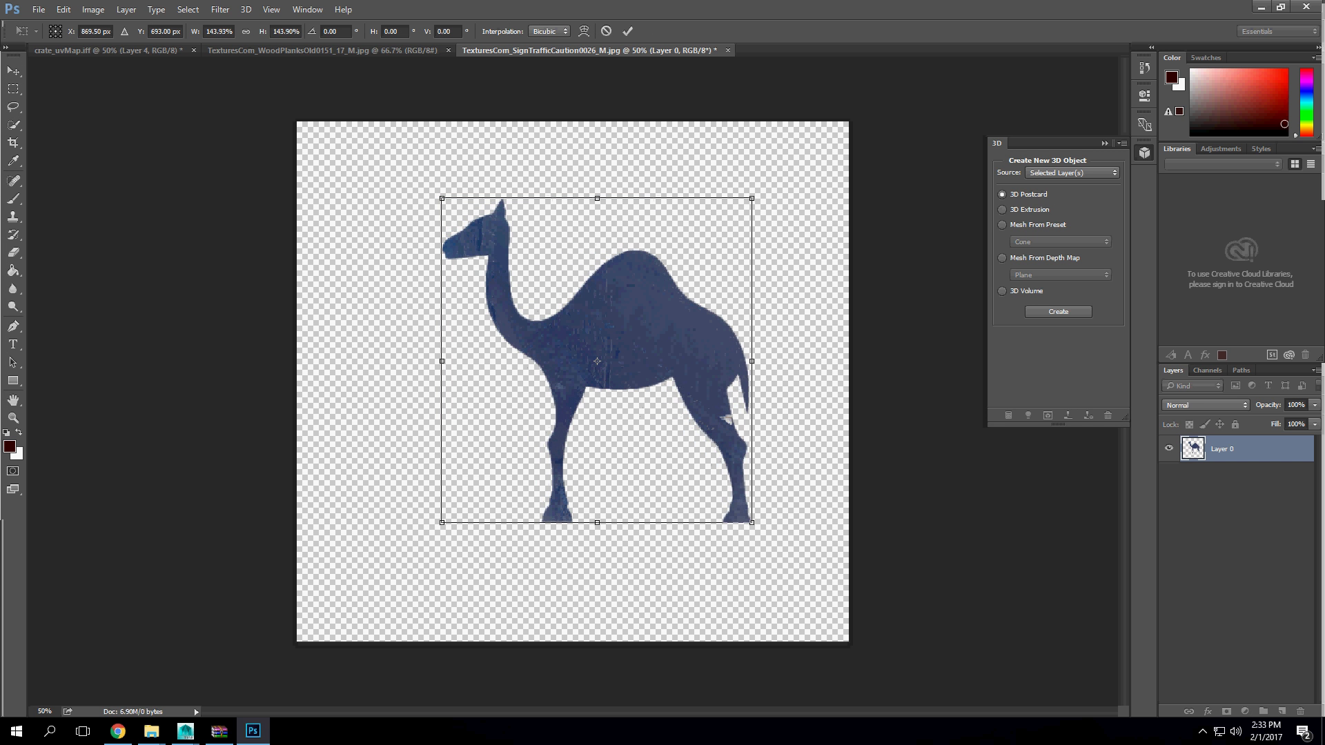
drag(442, 198, 402, 157)
drag(402, 523, 358, 570)
key(Return)
drag(600, 345, 601, 352)
Step: Apply Smart Sharpen to the camel with Amount 102%, Radius 3.5 px, Reduce Noise 10% and Remove set to Lens Blur
click(220, 9)
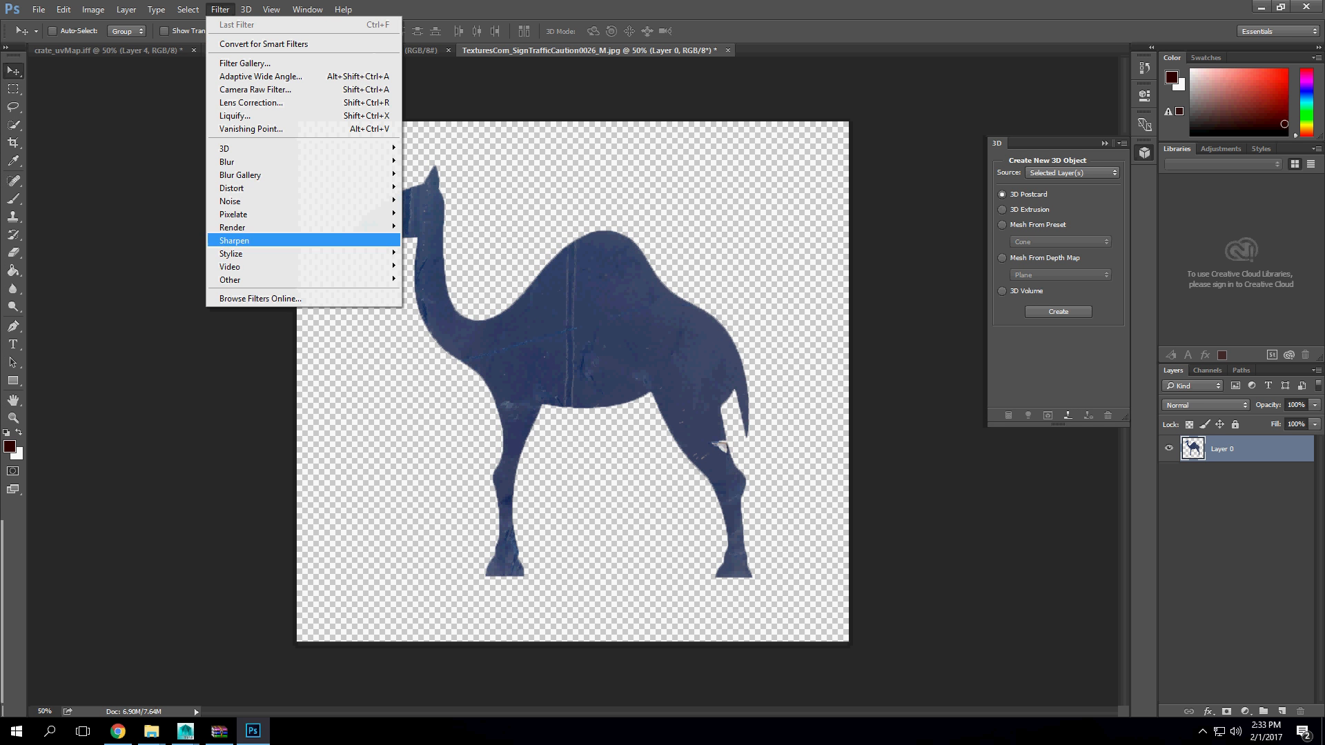
mouse_move(304, 241)
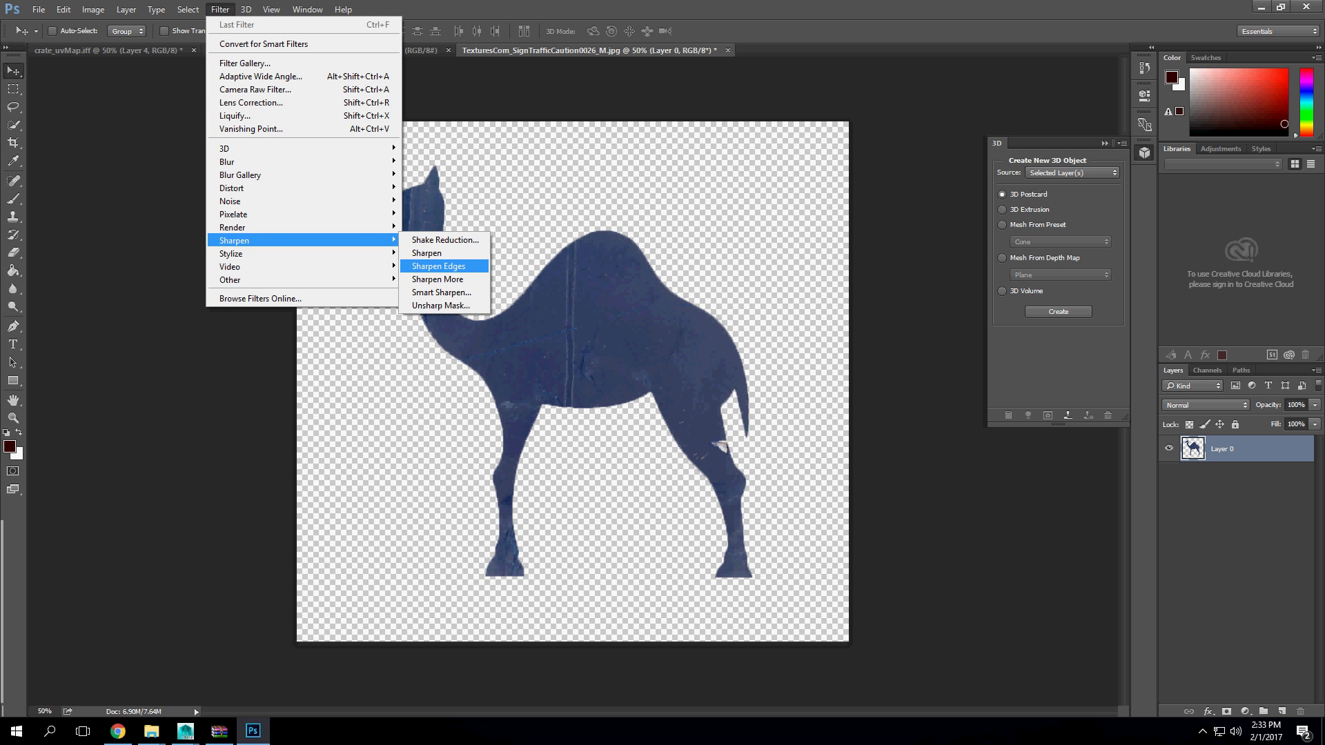
click(442, 292)
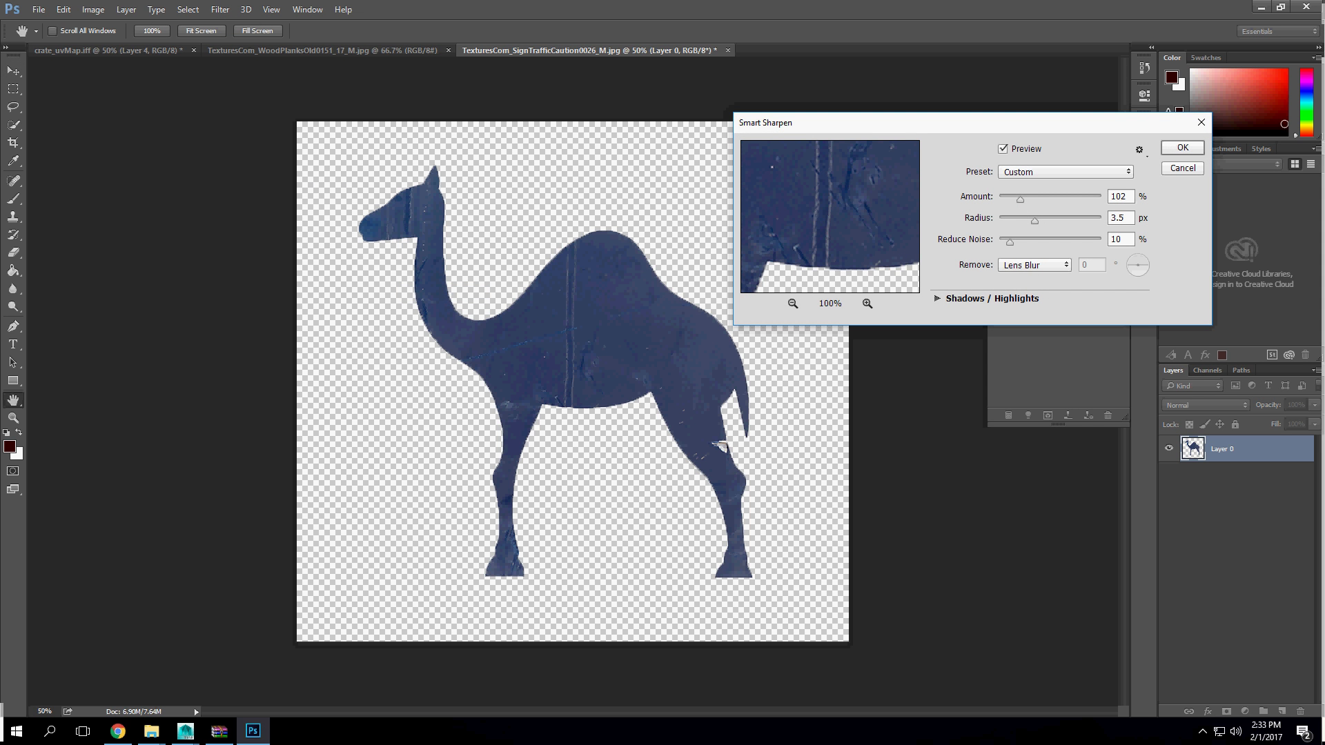
key(Return)
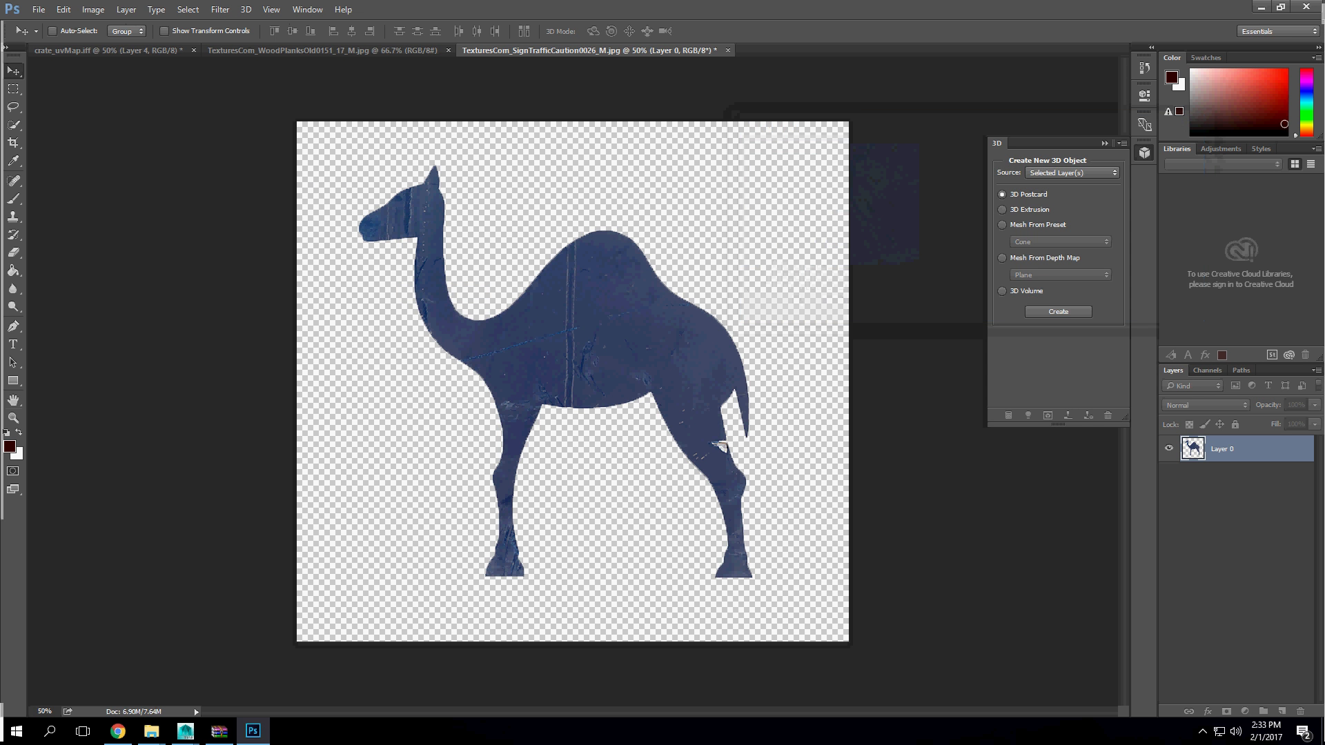
Step: Define the camel as a brush preset named camelBrush.jpg
click(93, 9)
mouse_move(63, 9)
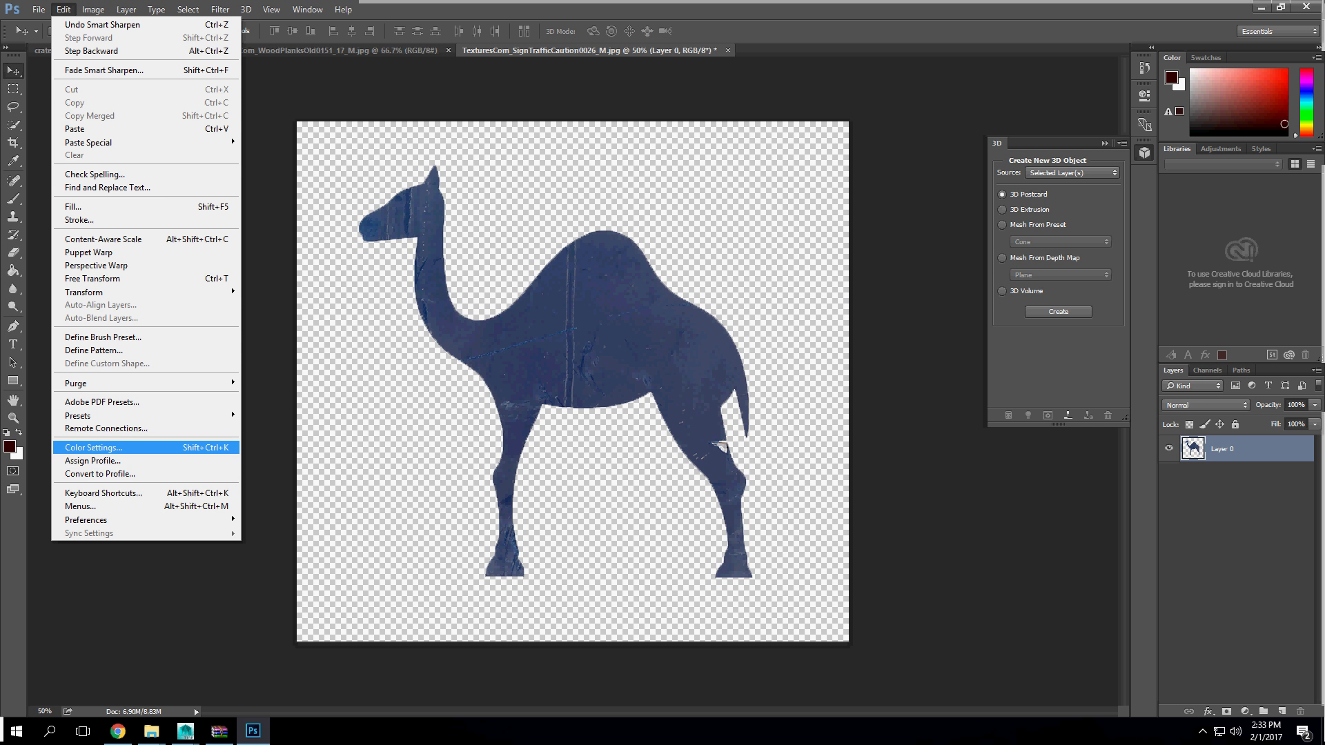
key(Up)
key(Up)
key(Up)
key(Up)
key(Up)
key(Up)
key(Up)
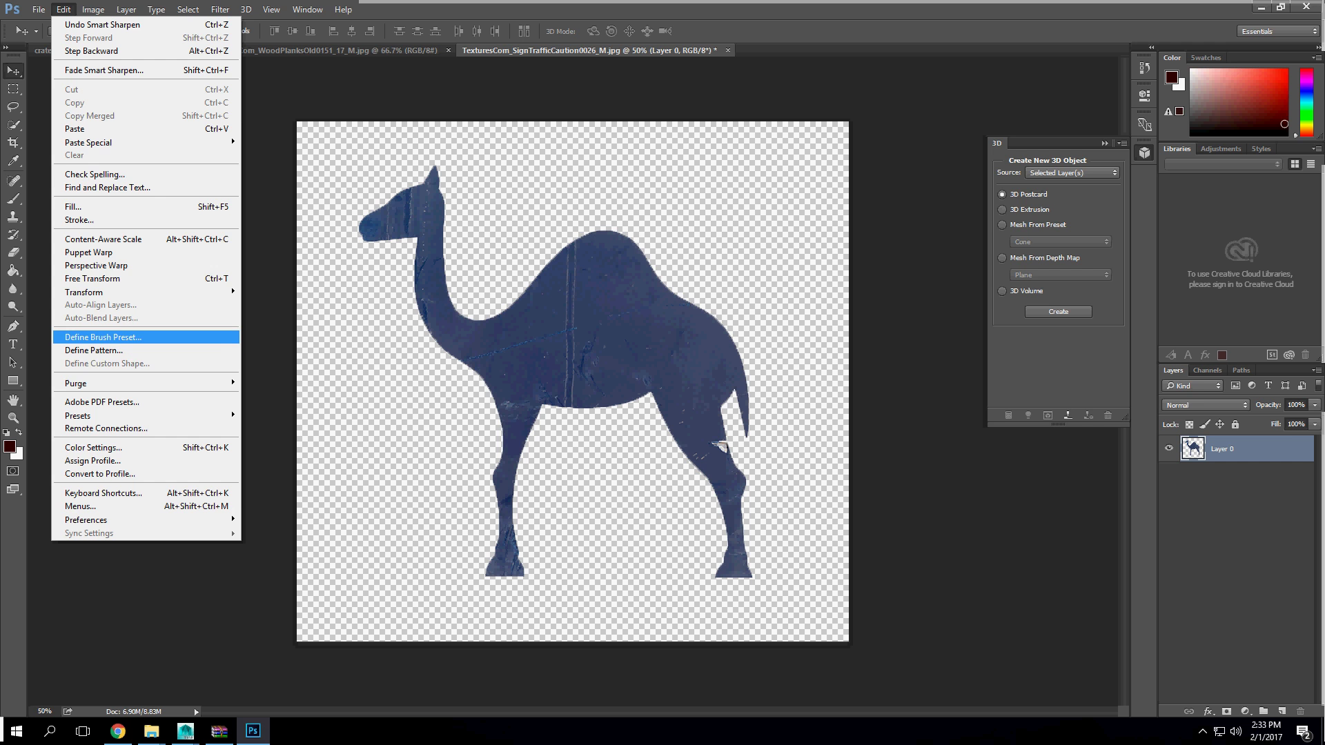
key(Return)
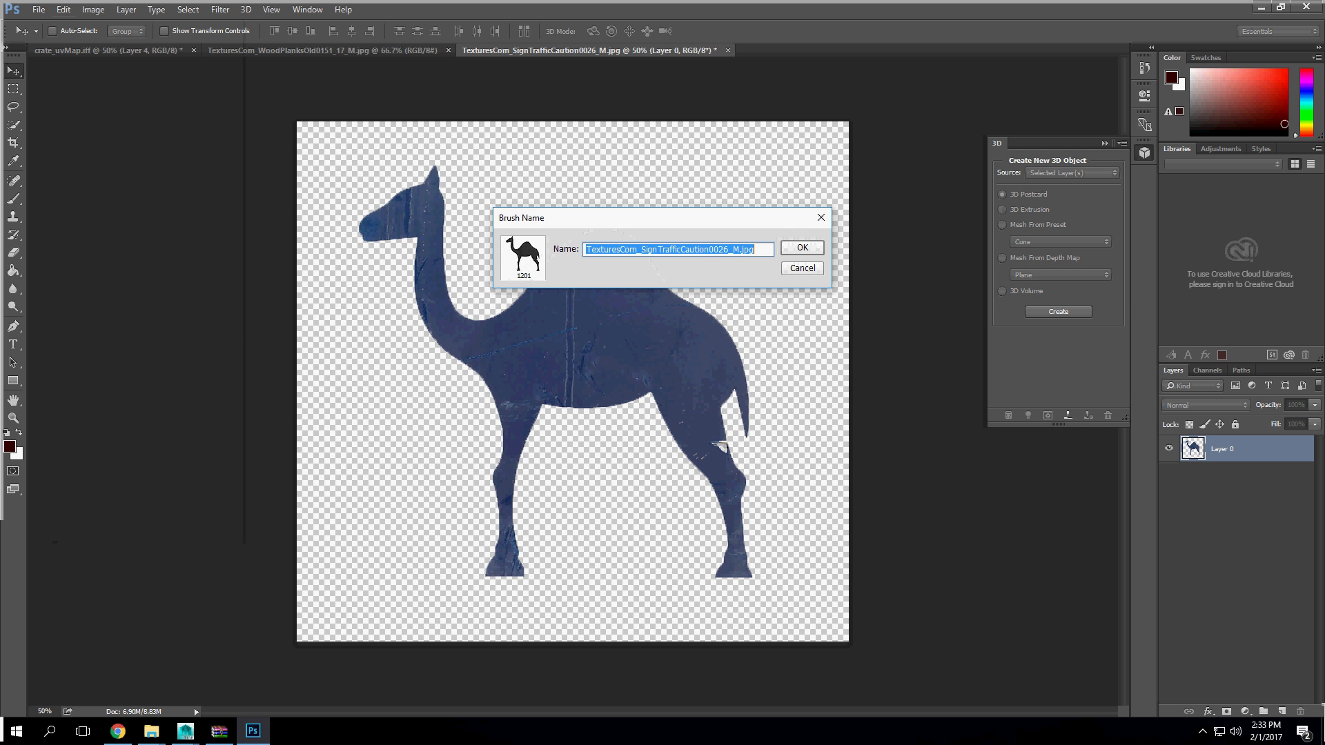
click(734, 250)
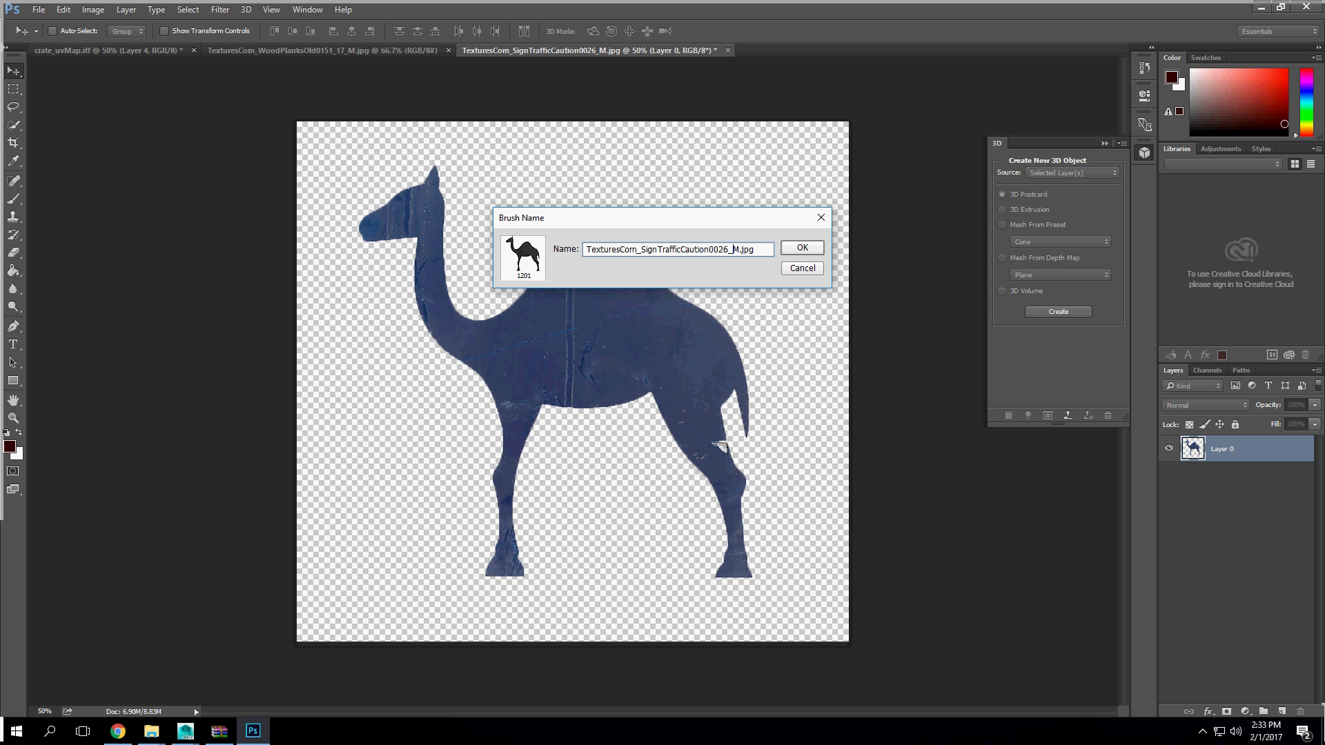
key(shift+Home)
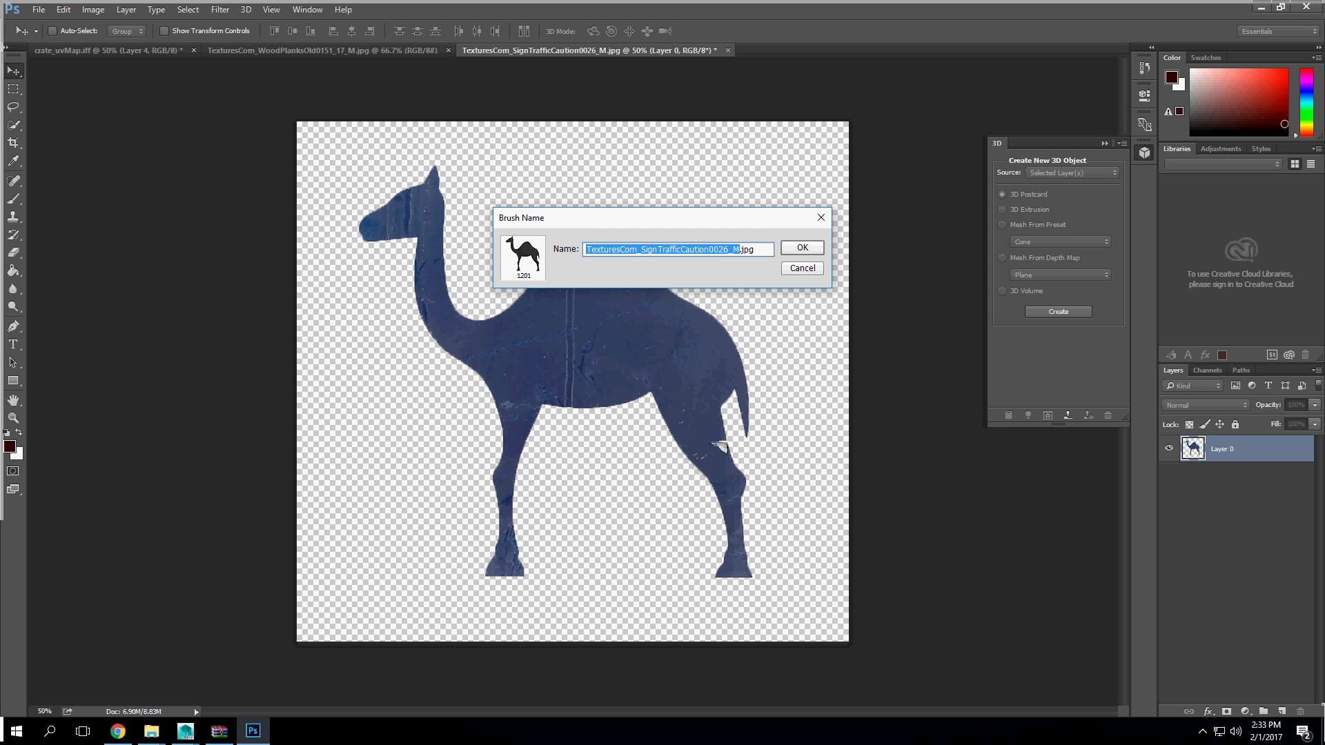
text(camelBrush)
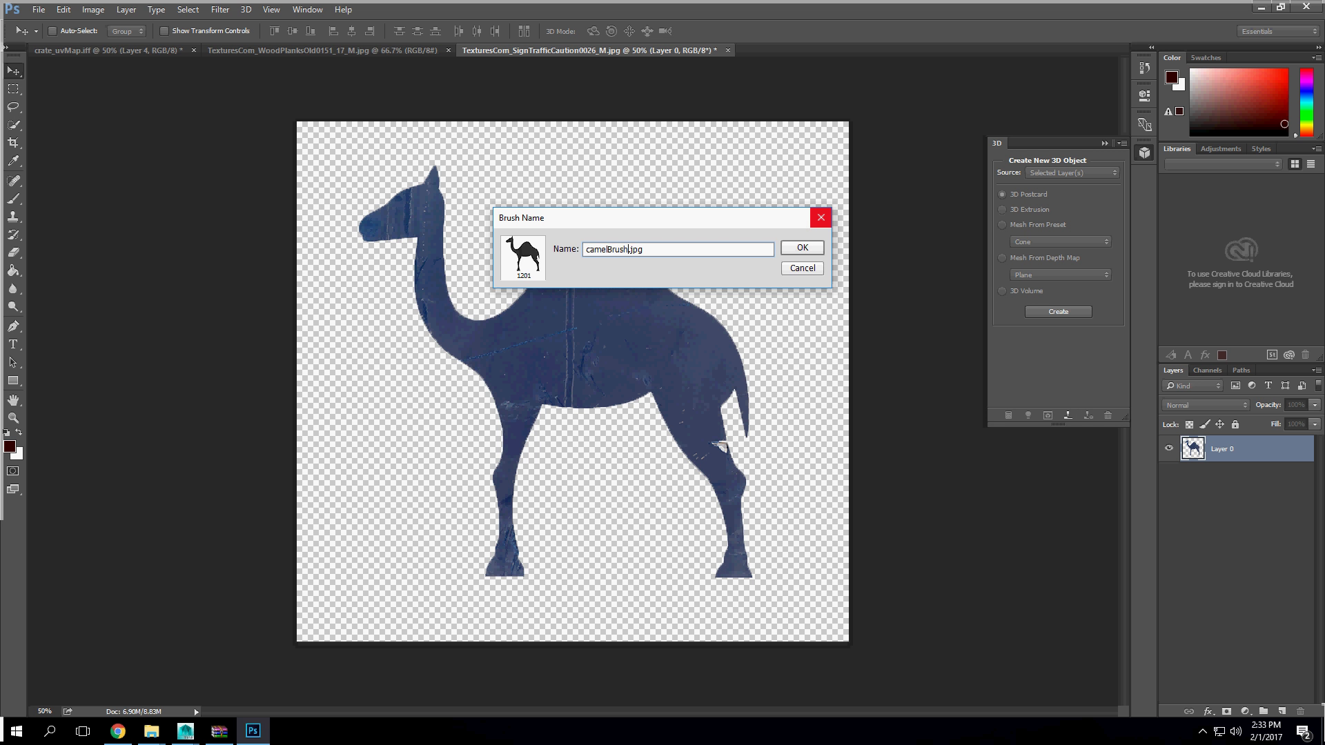
key(Return)
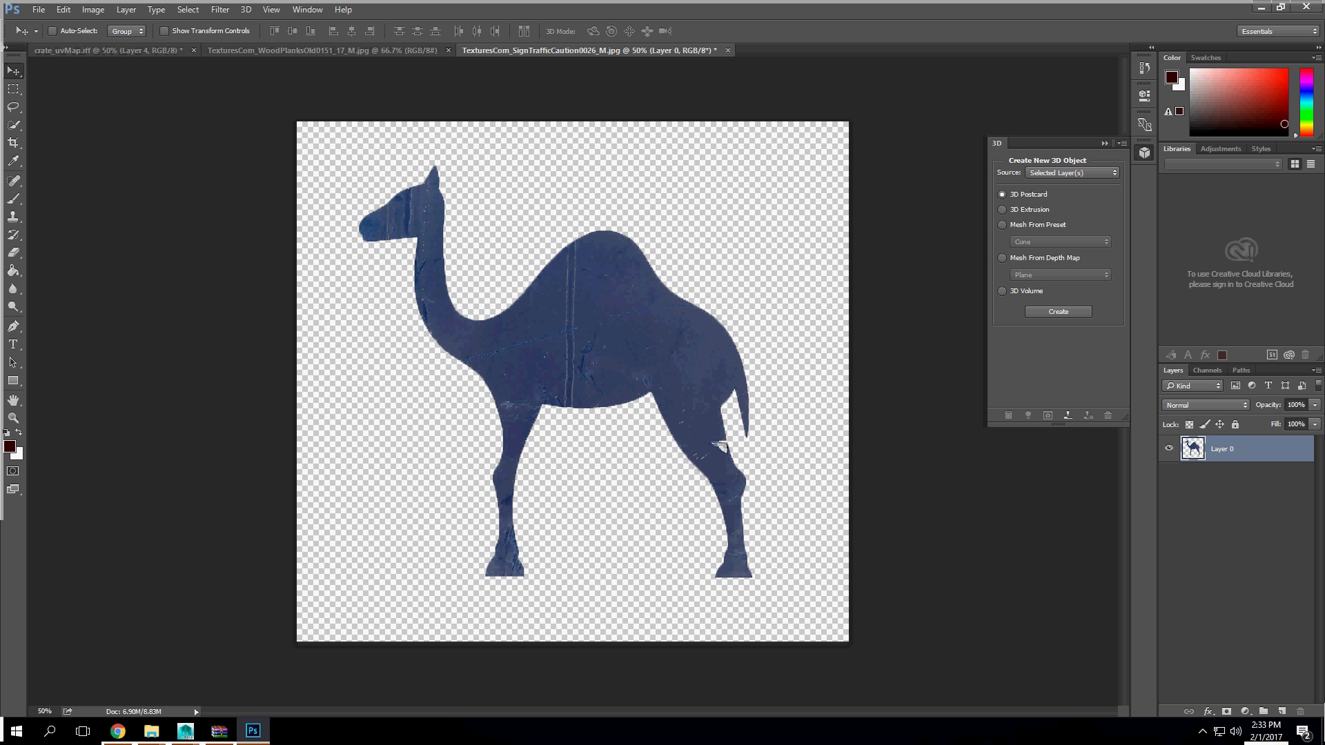
Step: Switch to the crate_uvMap document, add a new layer above Layer 4 and choose the Brush tool
click(322, 51)
click(108, 51)
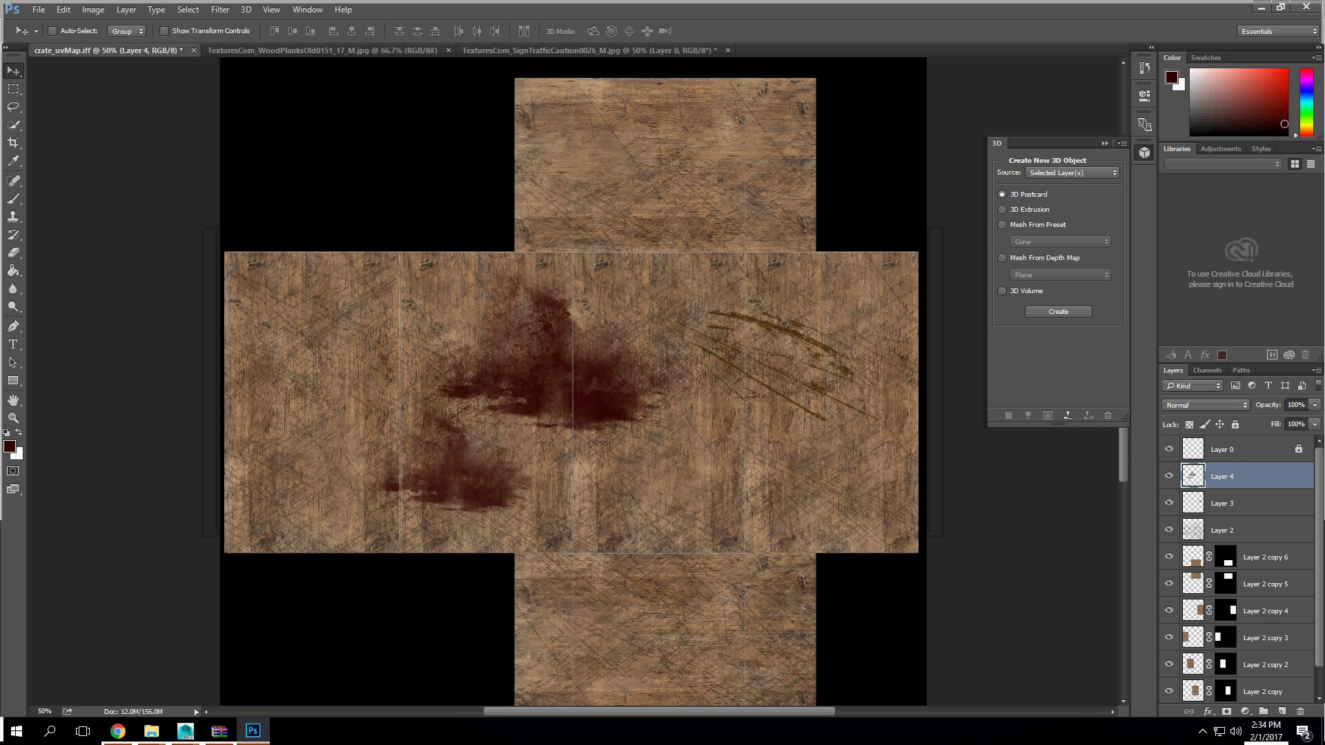
click(1281, 711)
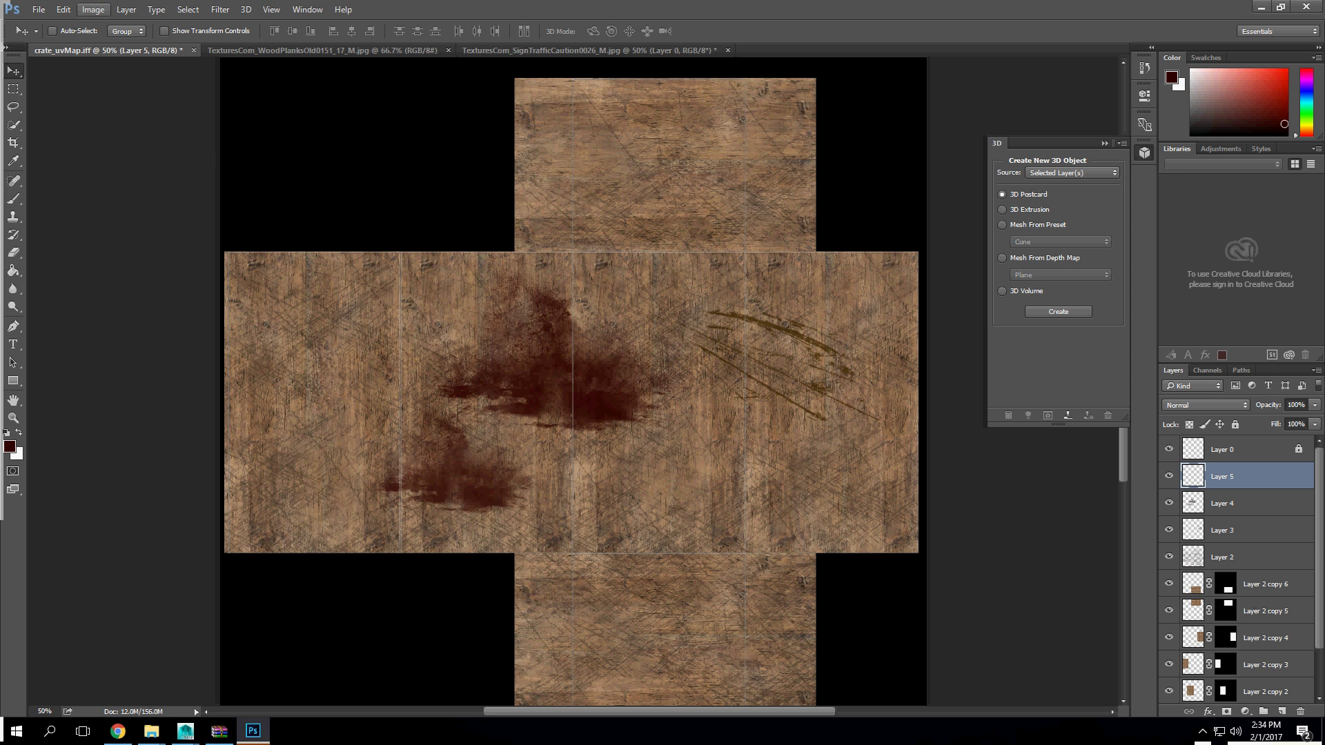
key(b)
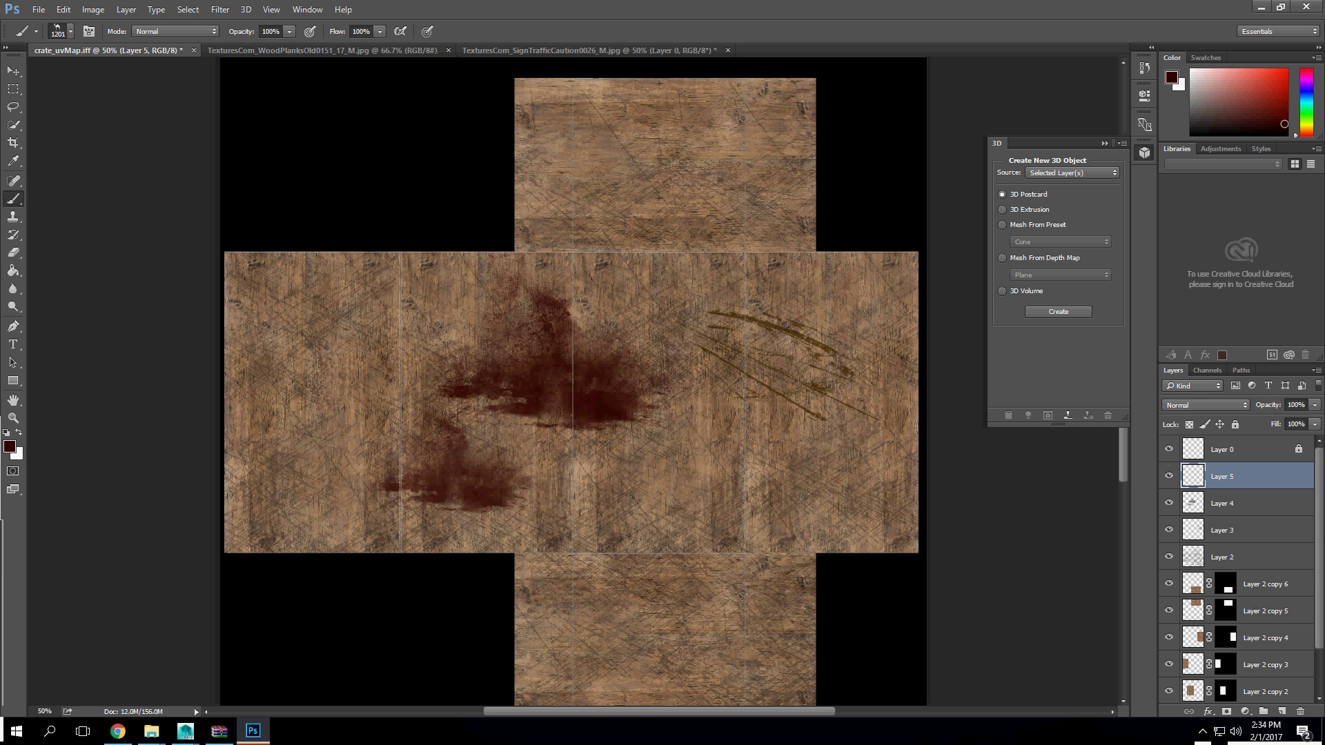
Step: Try stamping the camel brush in dark red at 1201 px over the crate's wood panels
click(627, 387)
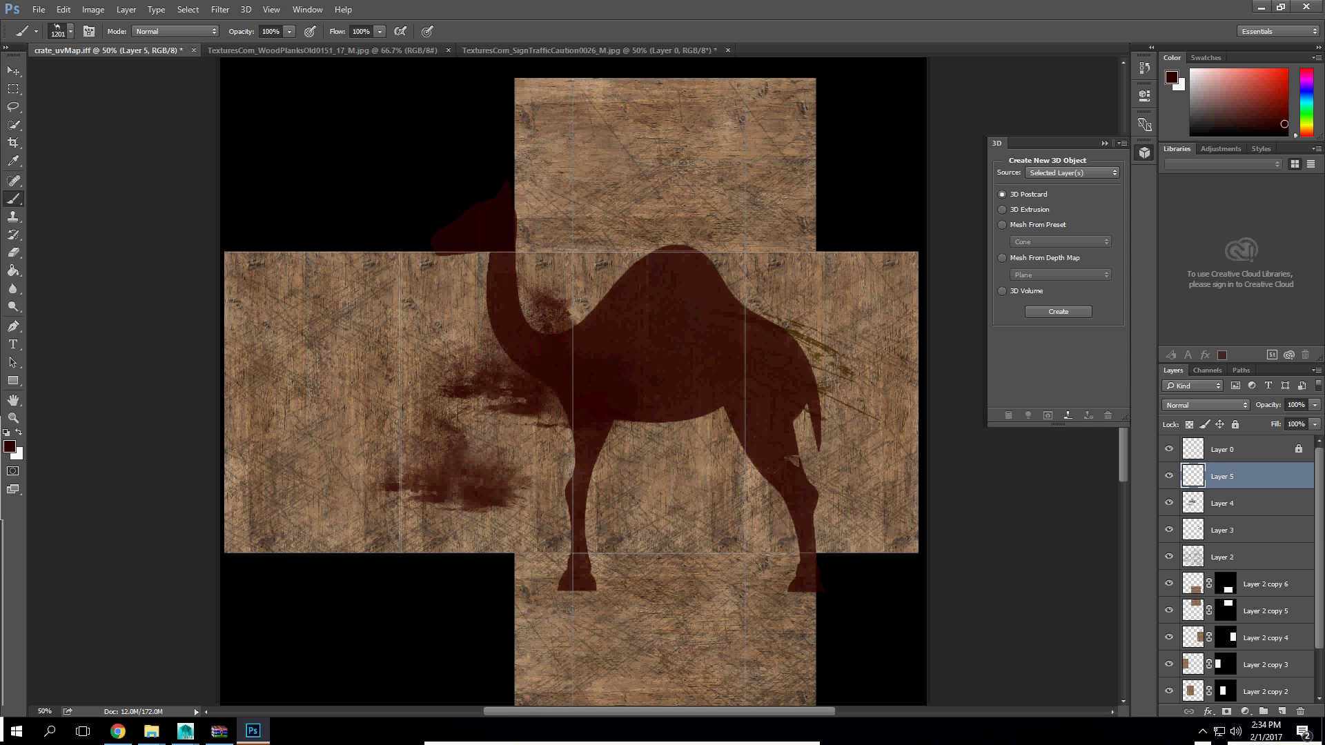
key(ctrl+z)
click(71, 31)
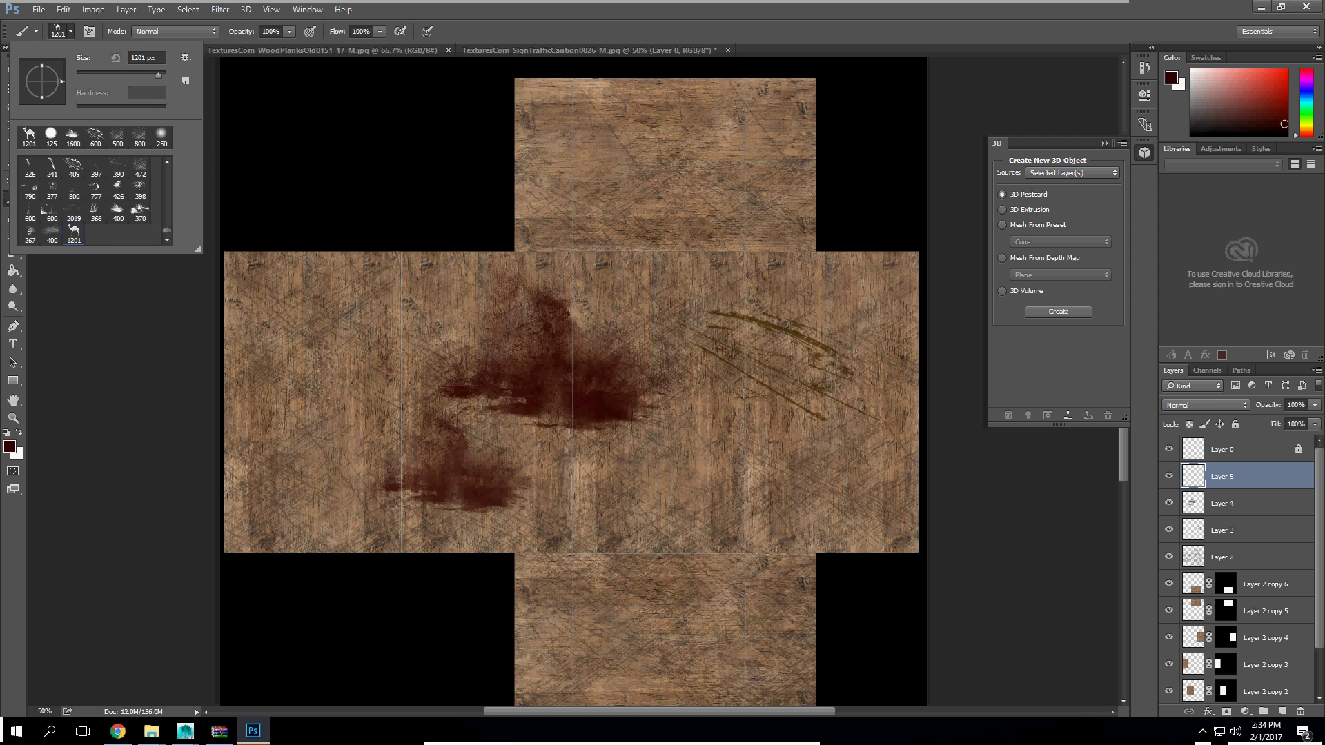
key(Escape)
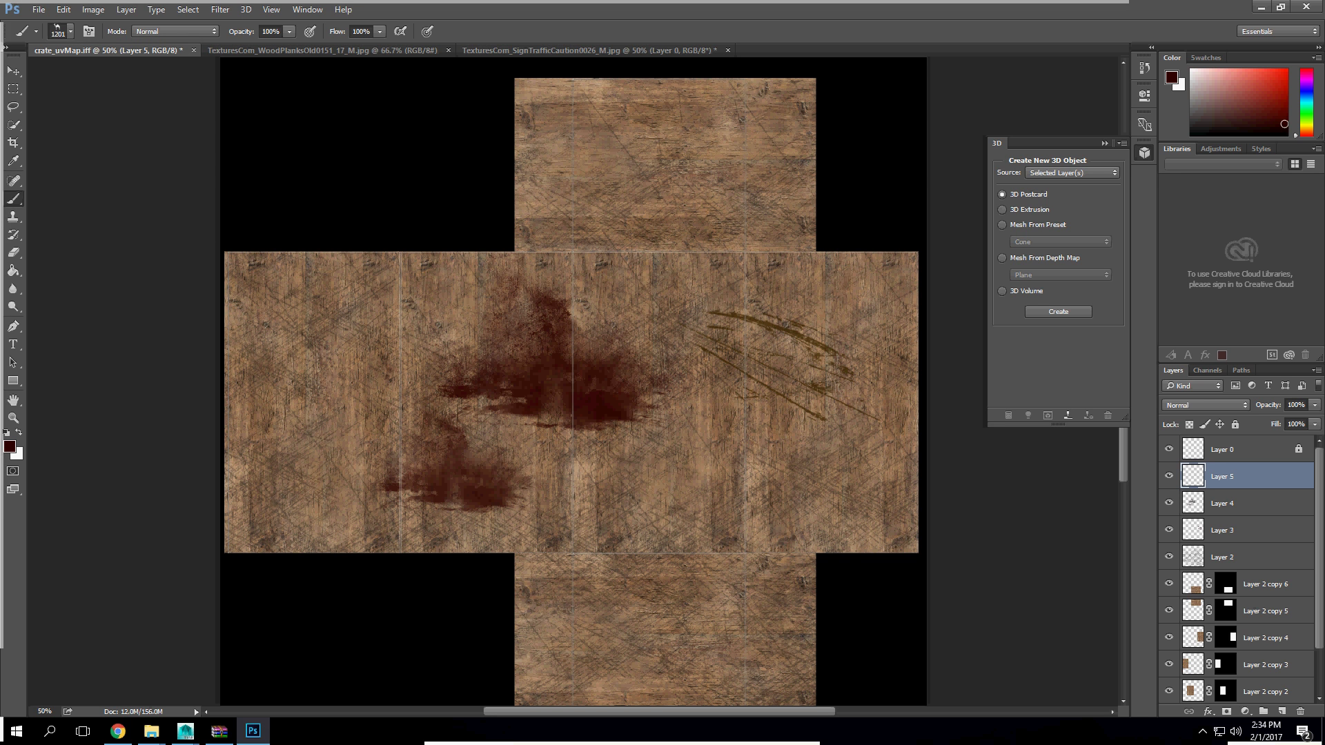
Step: Set the foreground color to 0f0894 and stamp the camel once at 400 px beside the large blood stain
click(10, 447)
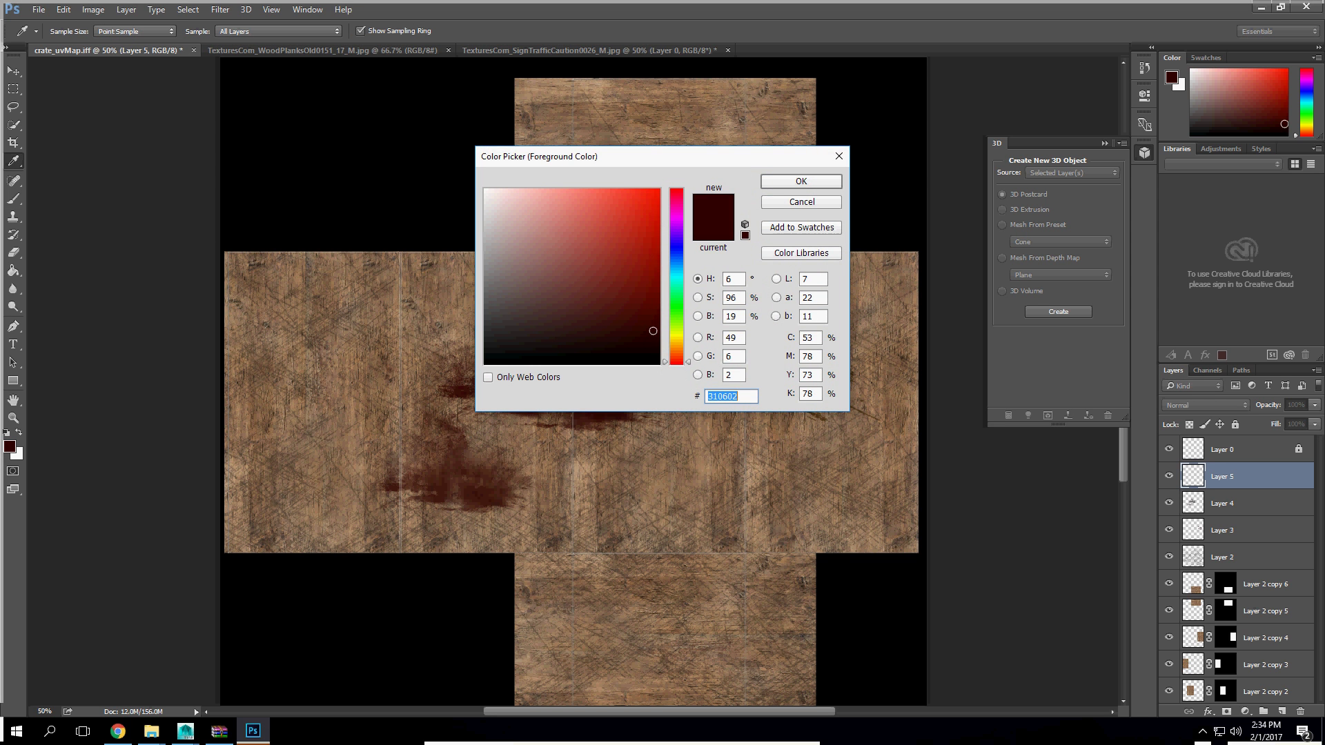
text(0f0894)
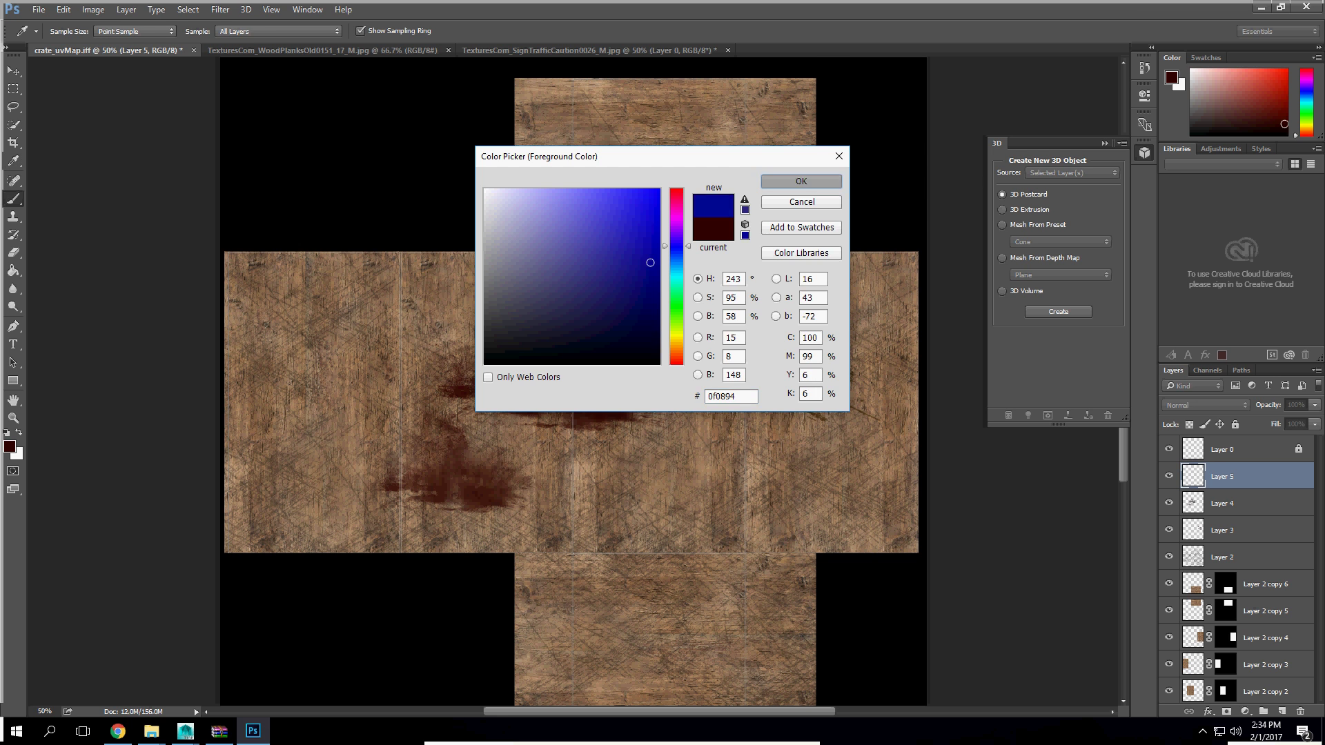
key(Return)
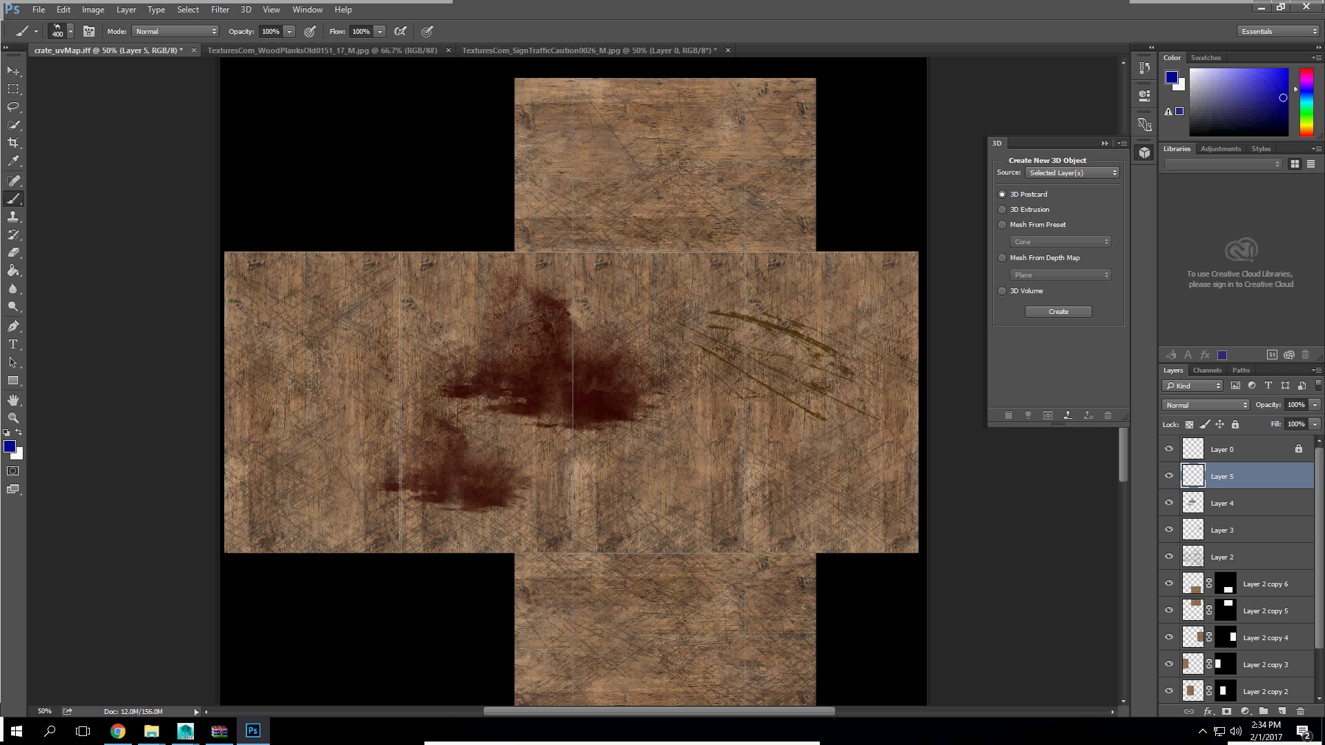
click(642, 378)
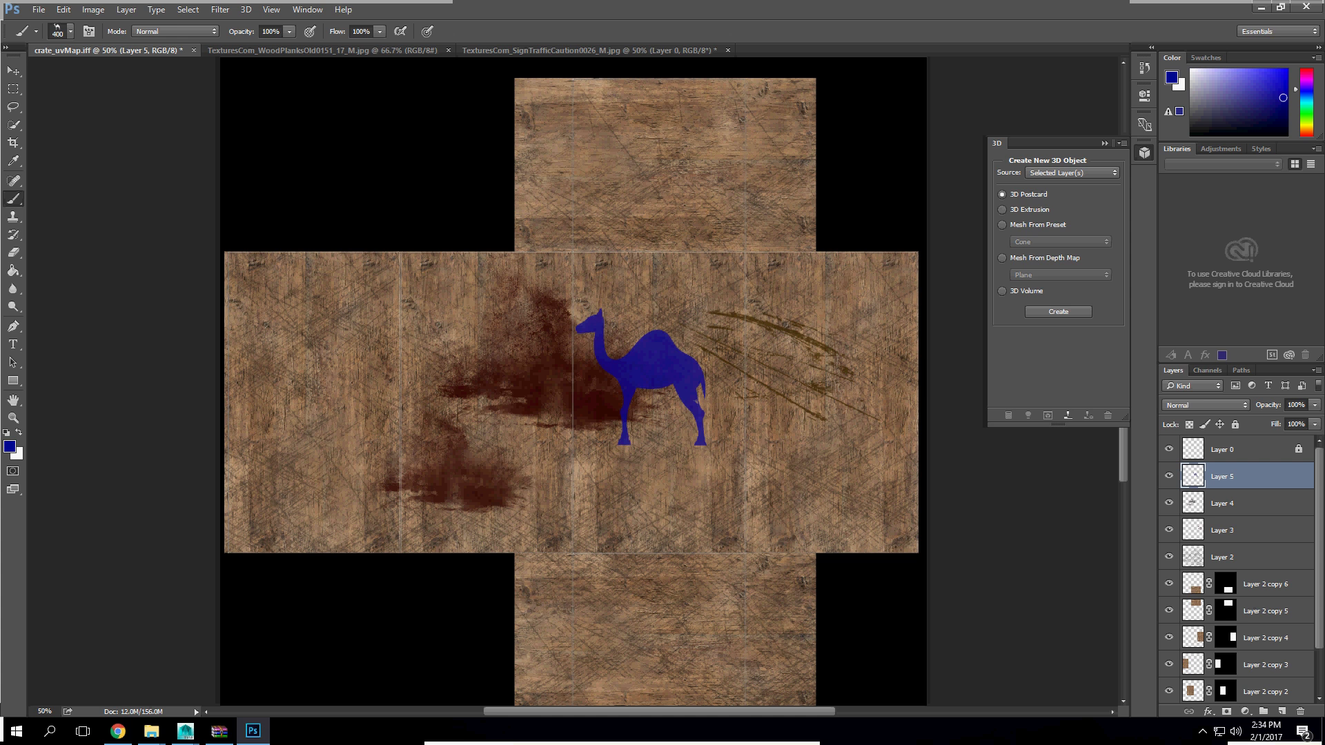
Step: Rotate the blue camel by -90° and shift it slightly right, away from the large blood stain
key(ctrl+t)
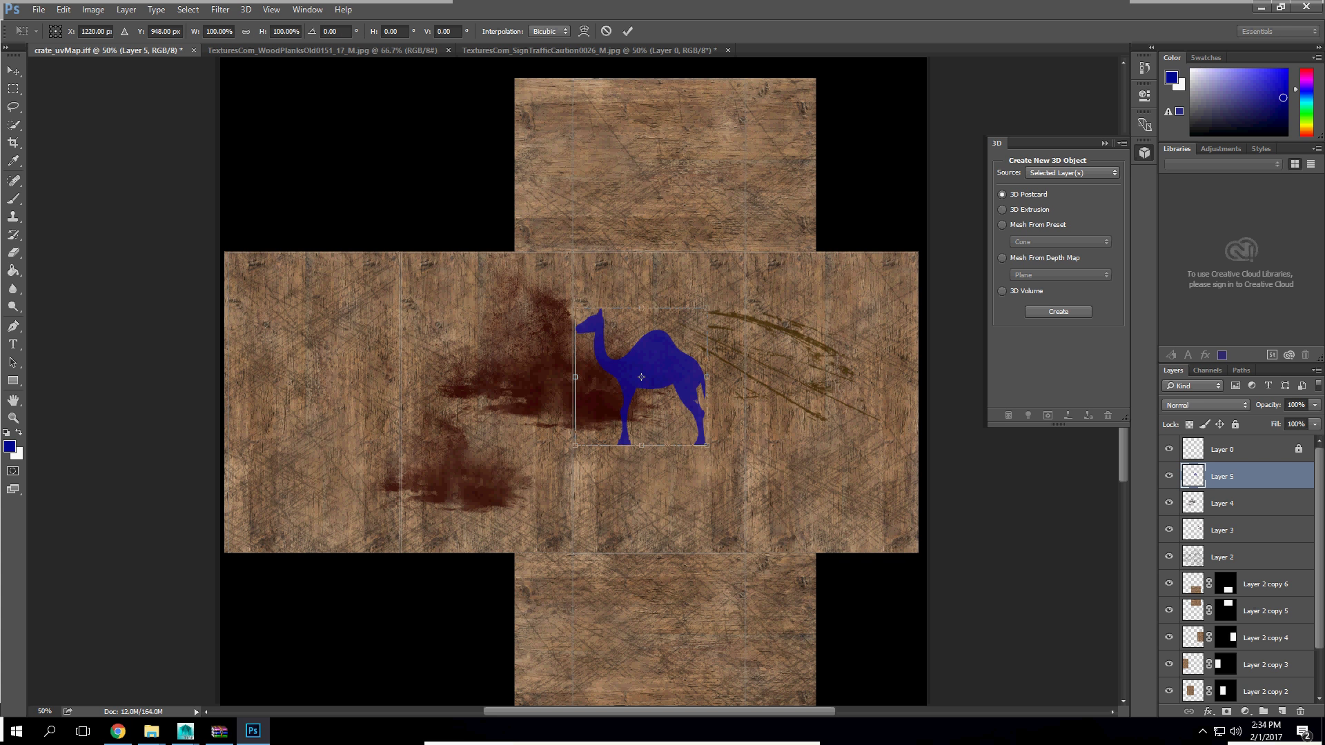
drag(729, 431, 694, 288)
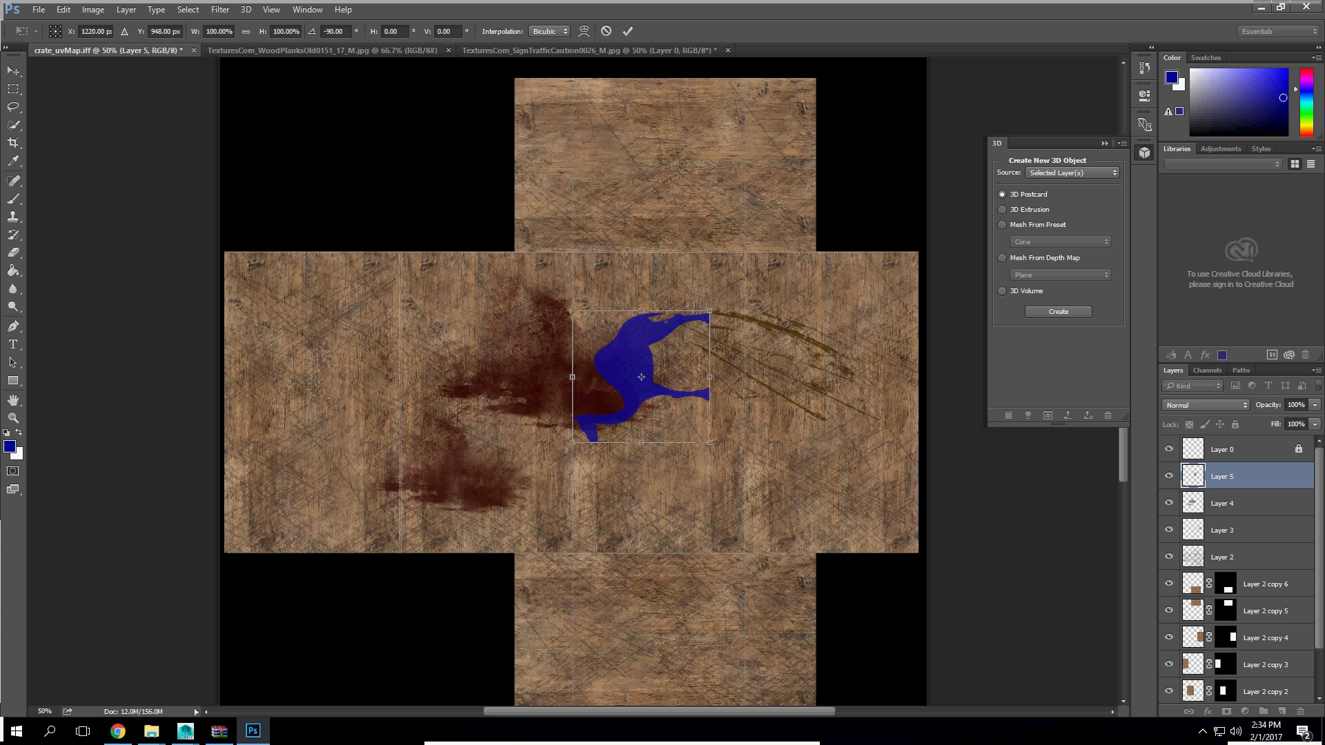
drag(629, 365, 649, 371)
key(Return)
Step: Duplicate the rotated camel horizontally onto the neighbouring crate panel, over the brown scratches
key(b)
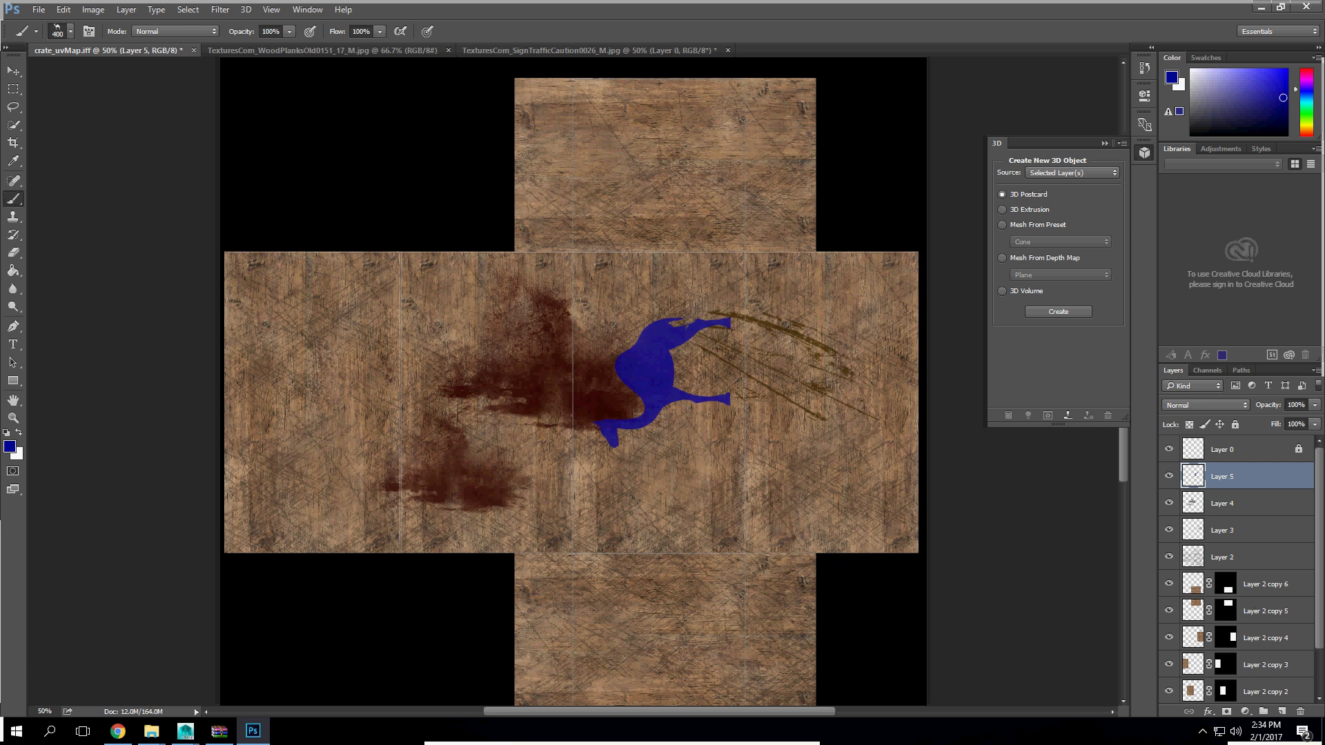
key(v)
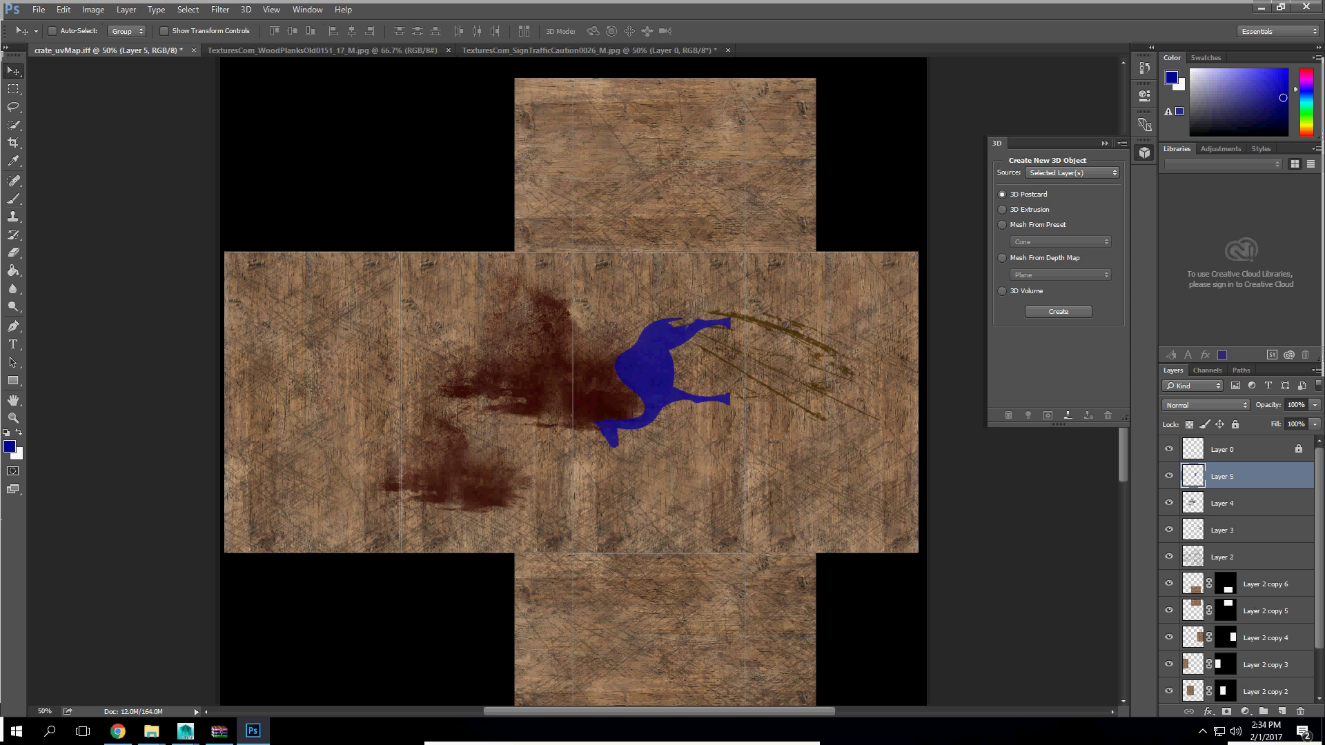
drag(670, 364, 835, 366)
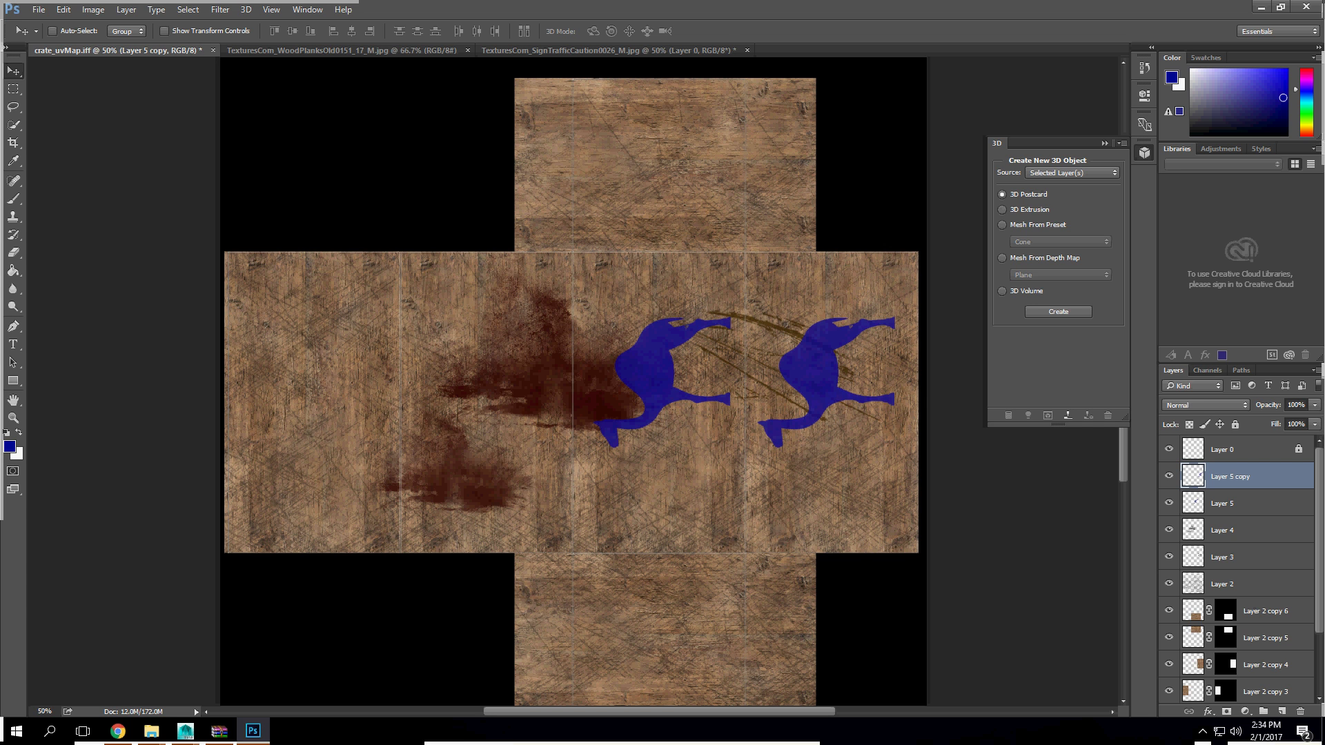
Step: Add a layer mask to Layer 5 copy and set up the 377 px textured brush with black as foreground
click(1226, 712)
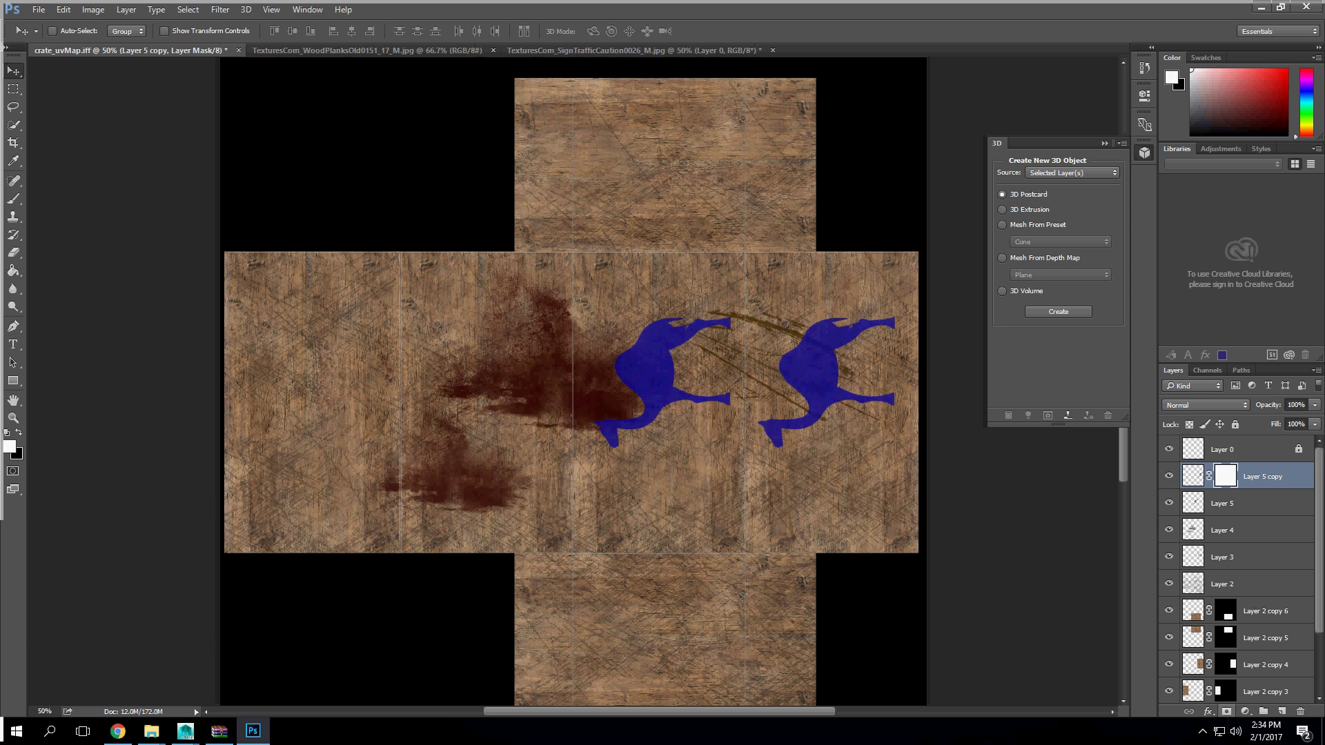
key(b)
click(70, 31)
click(117, 212)
click(52, 189)
key(Return)
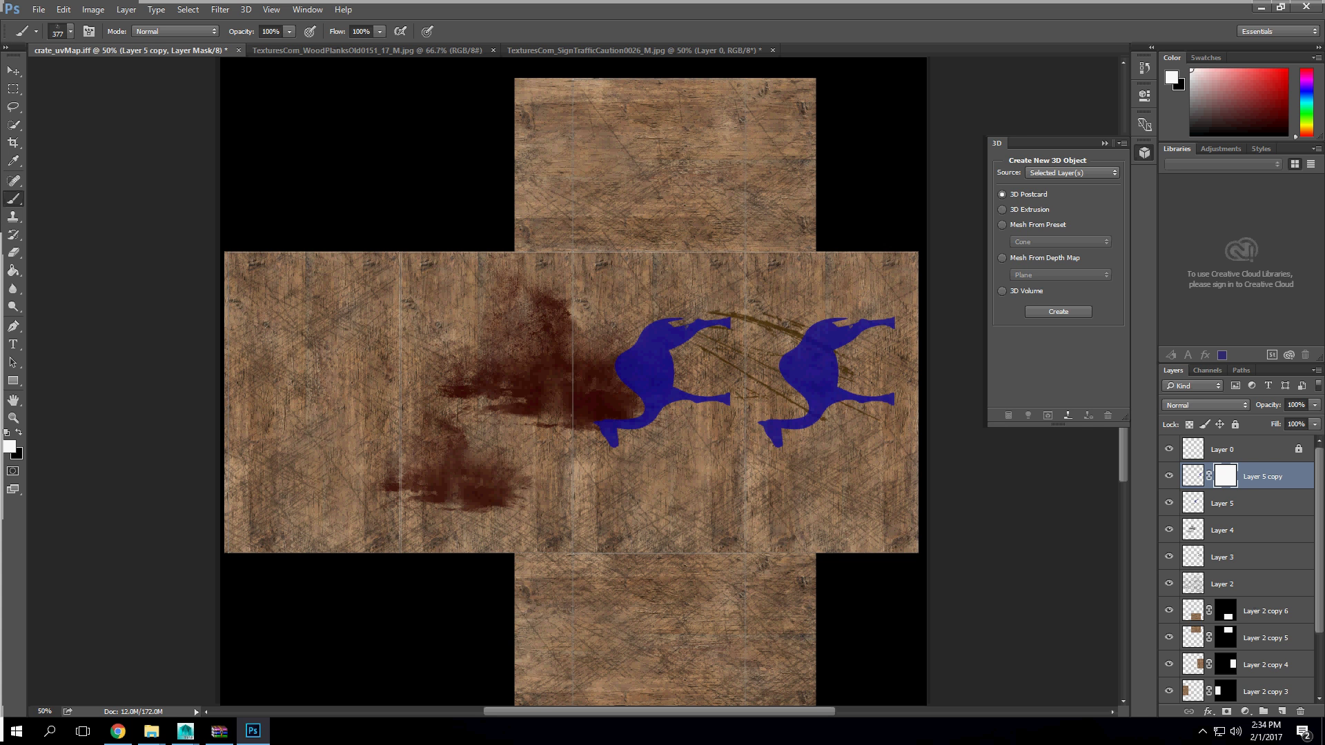
key(x)
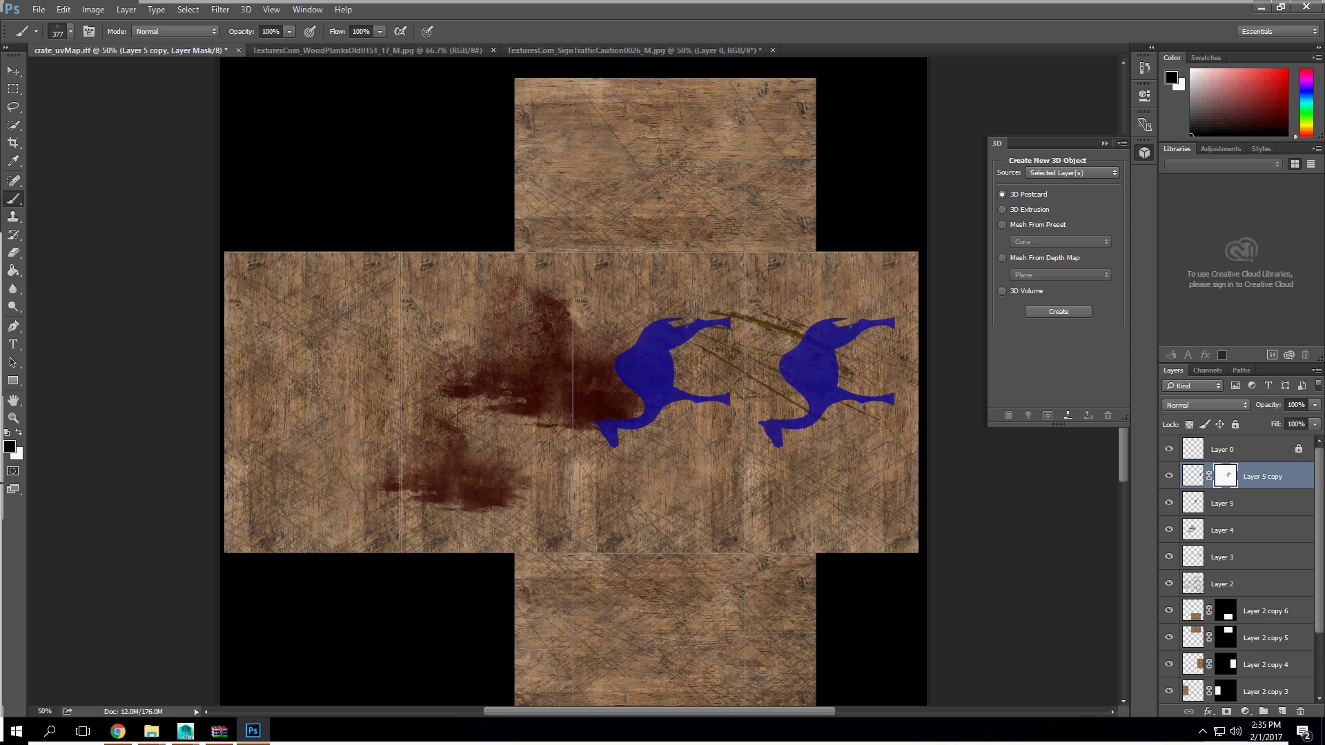
Step: Add a layer mask to Layer 5 and brush black over its camel's body and legs to wear the paint away
click(1235, 504)
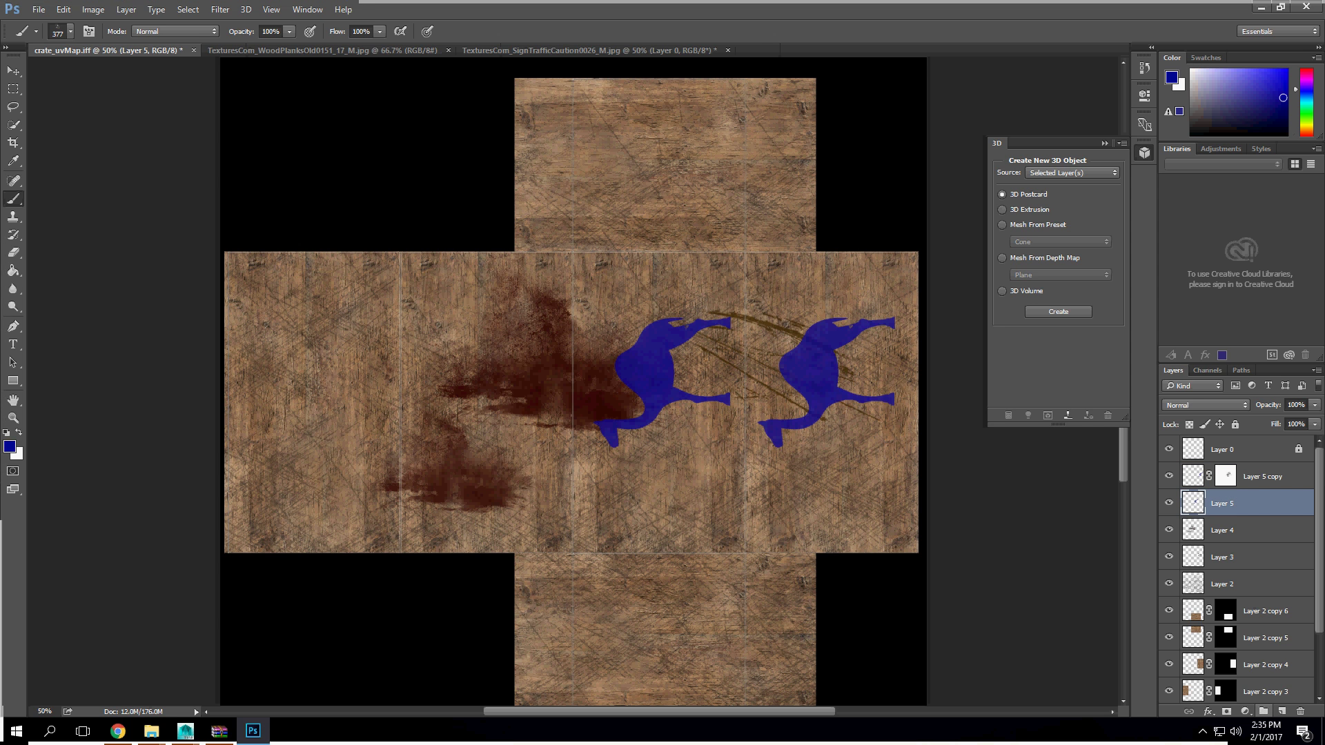
click(1226, 712)
click(663, 375)
mouse_move(711, 323)
mouse_down()
mouse_move(656, 341)
mouse_move(610, 436)
mouse_move(656, 407)
mouse_up()
click(718, 400)
click(721, 399)
click(711, 400)
click(669, 352)
drag(668, 338, 650, 387)
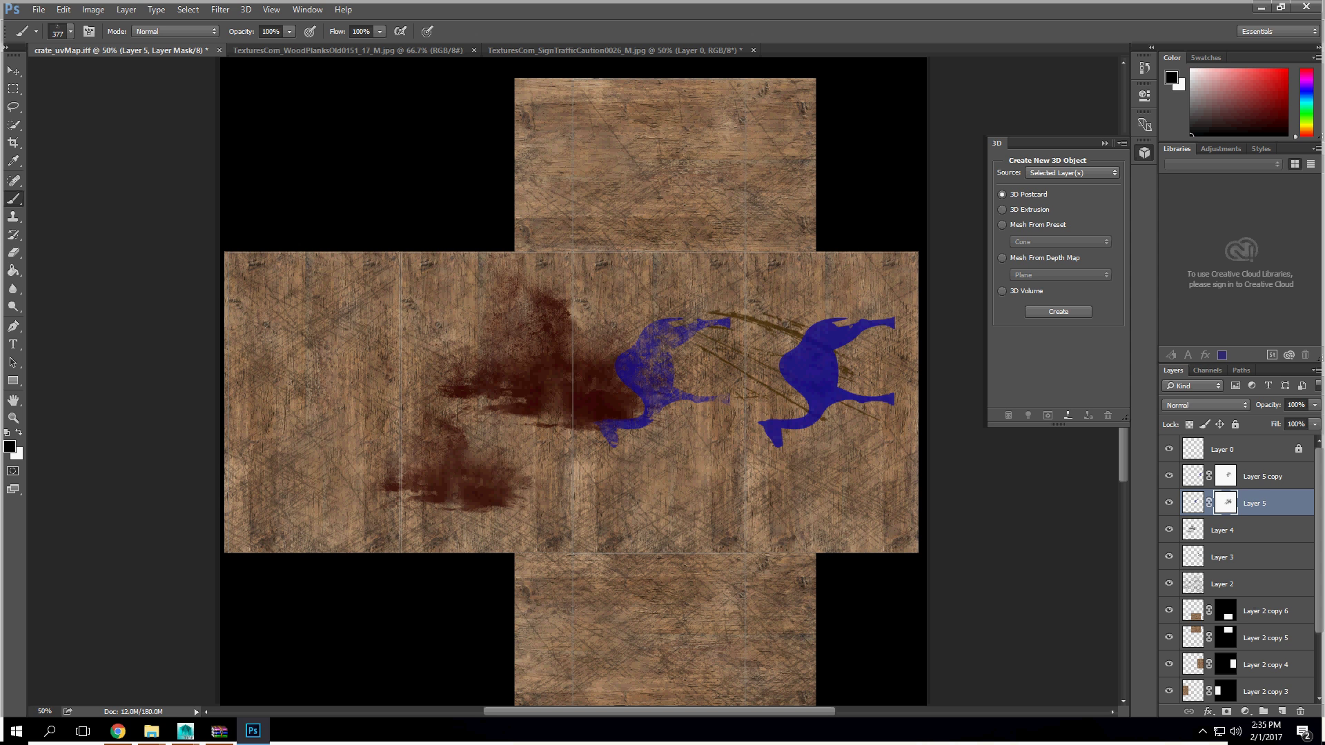
Step: Brush black on the Layer 5 copy mask over the duplicate camel's body, head and legs to give it worn paint
click(1225, 476)
mouse_move(828, 363)
mouse_down()
mouse_move(882, 322)
mouse_move(800, 369)
mouse_move(818, 407)
mouse_up()
click(786, 430)
click(777, 434)
click(886, 399)
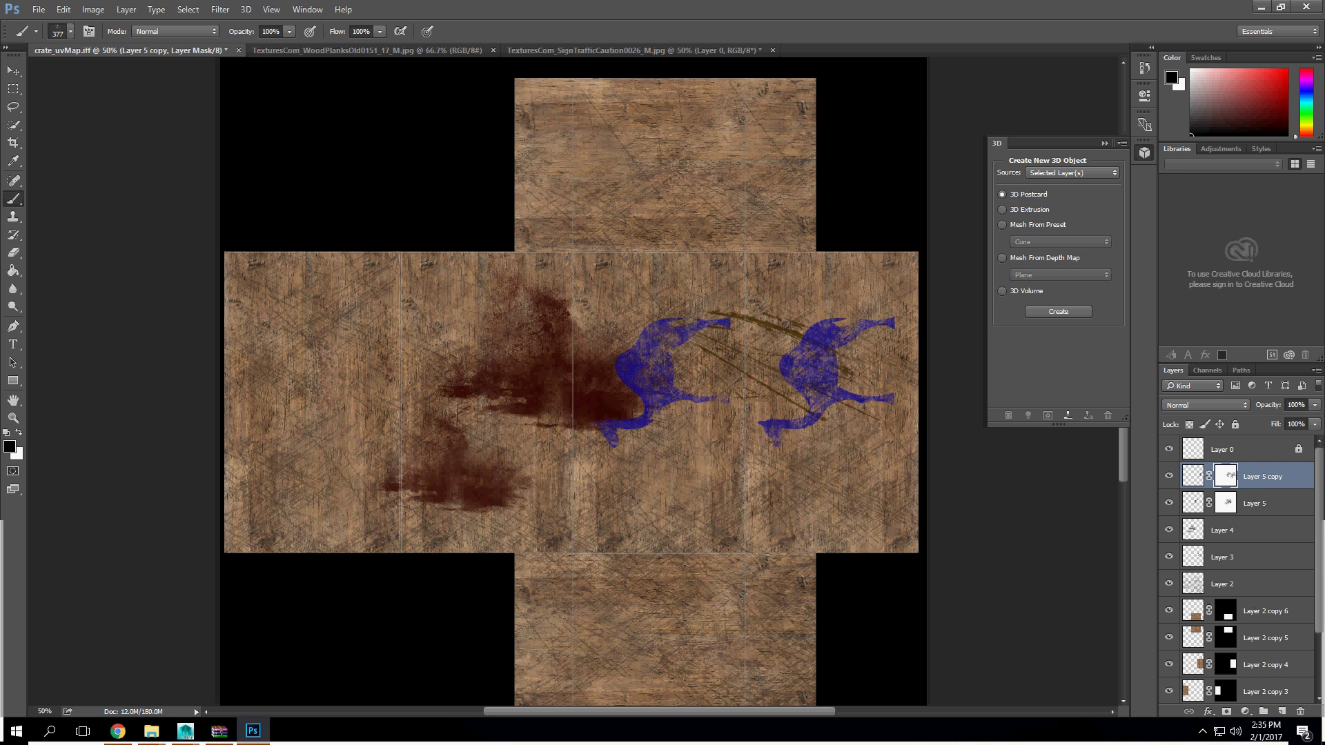
click(852, 325)
click(827, 323)
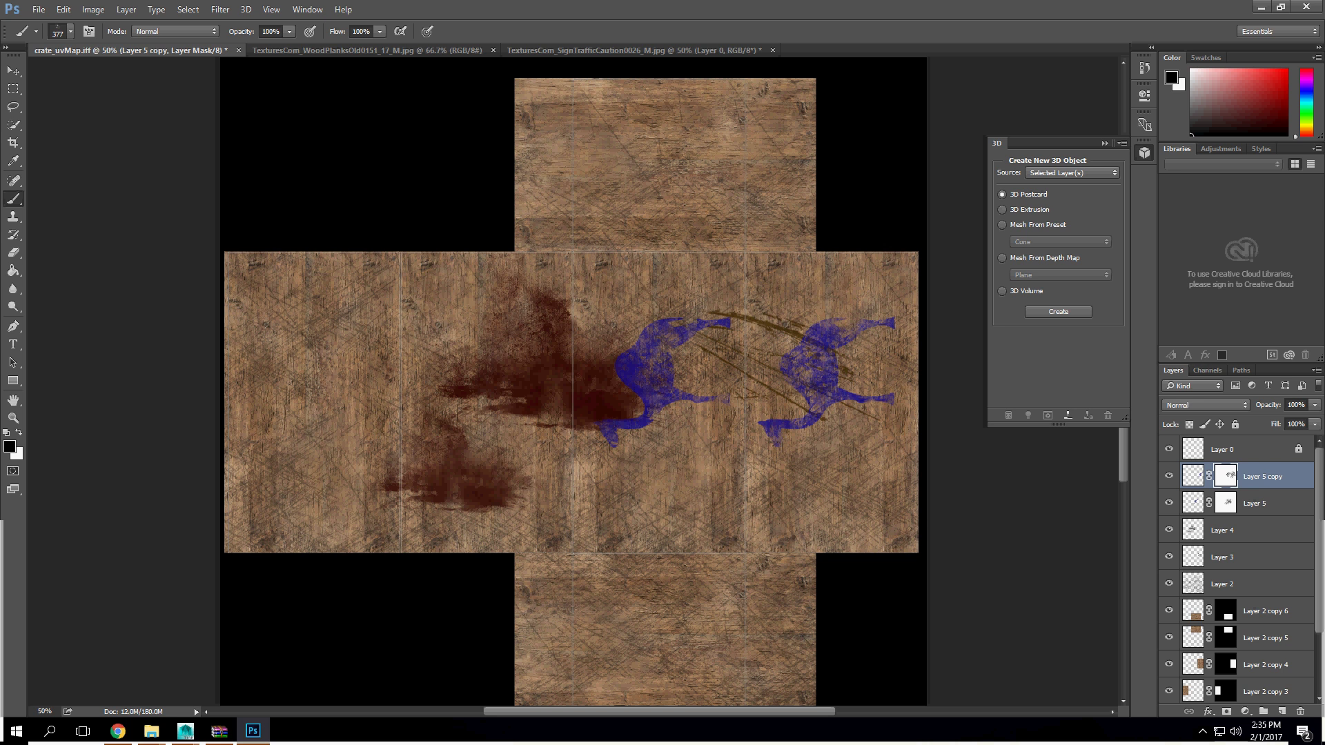
Step: Move Layer 5 and Layer 5 copy beneath Layer 2, directly above Layer 2 copy 6, so the stains and scratches cover the camels
key(alt+bracketleft)
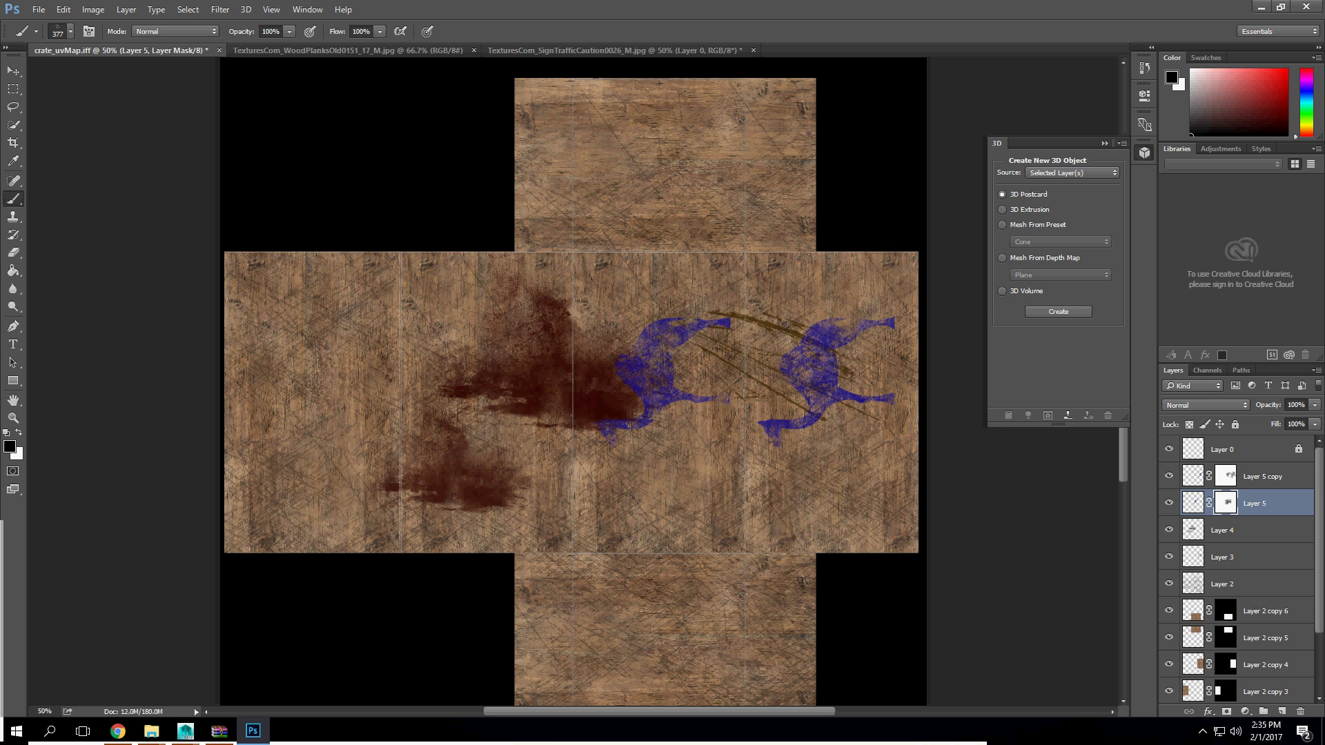
drag(1256, 503, 1256, 596)
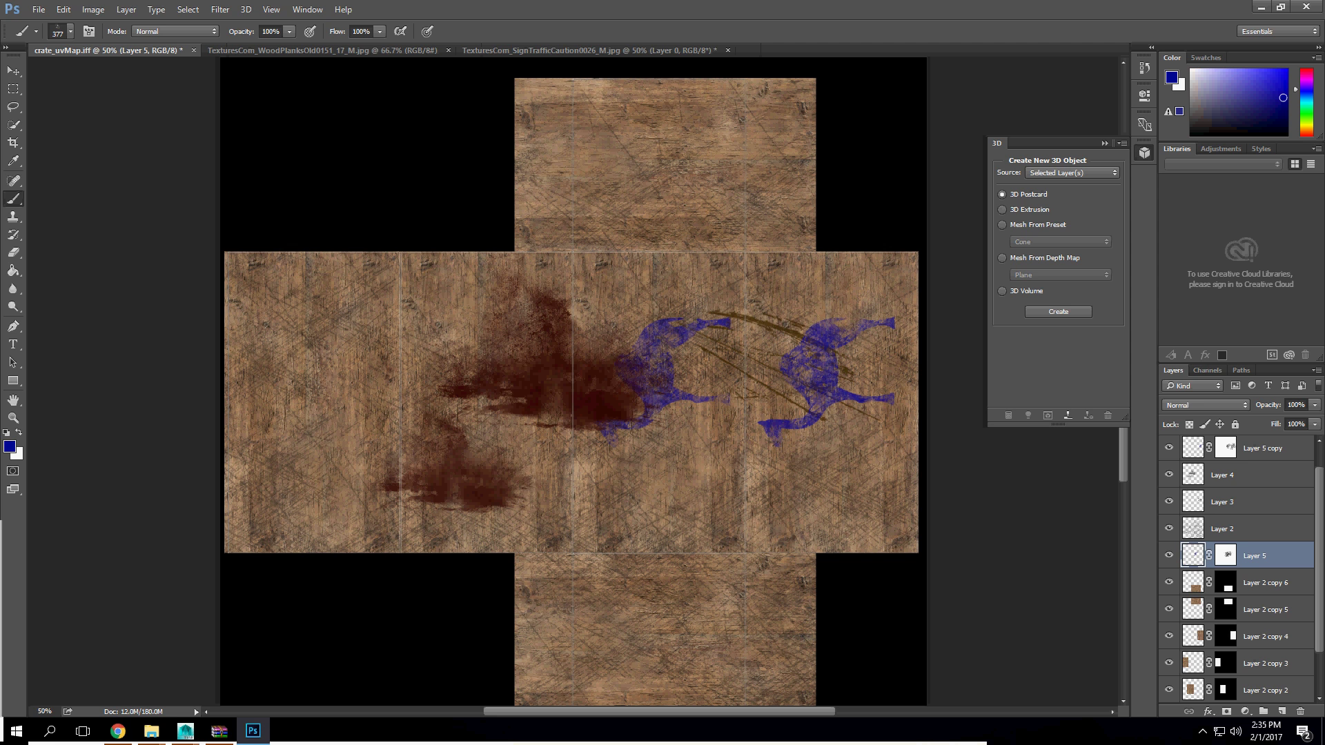
drag(1262, 448, 1262, 542)
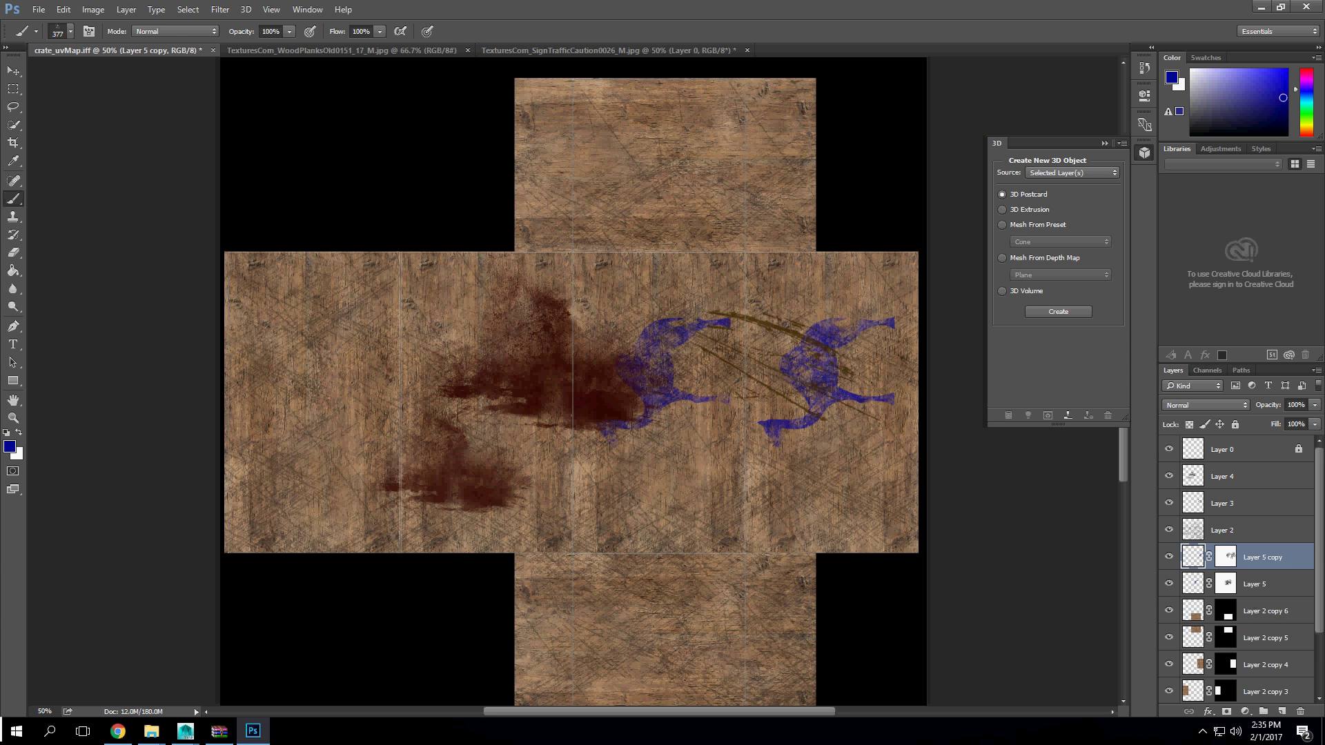
Step: Rename the Layer 5 copy layer as camel01 and Layer 5 as camel02
double_click(1262, 557)
text(camel01)
key(Return)
double_click(1263, 584)
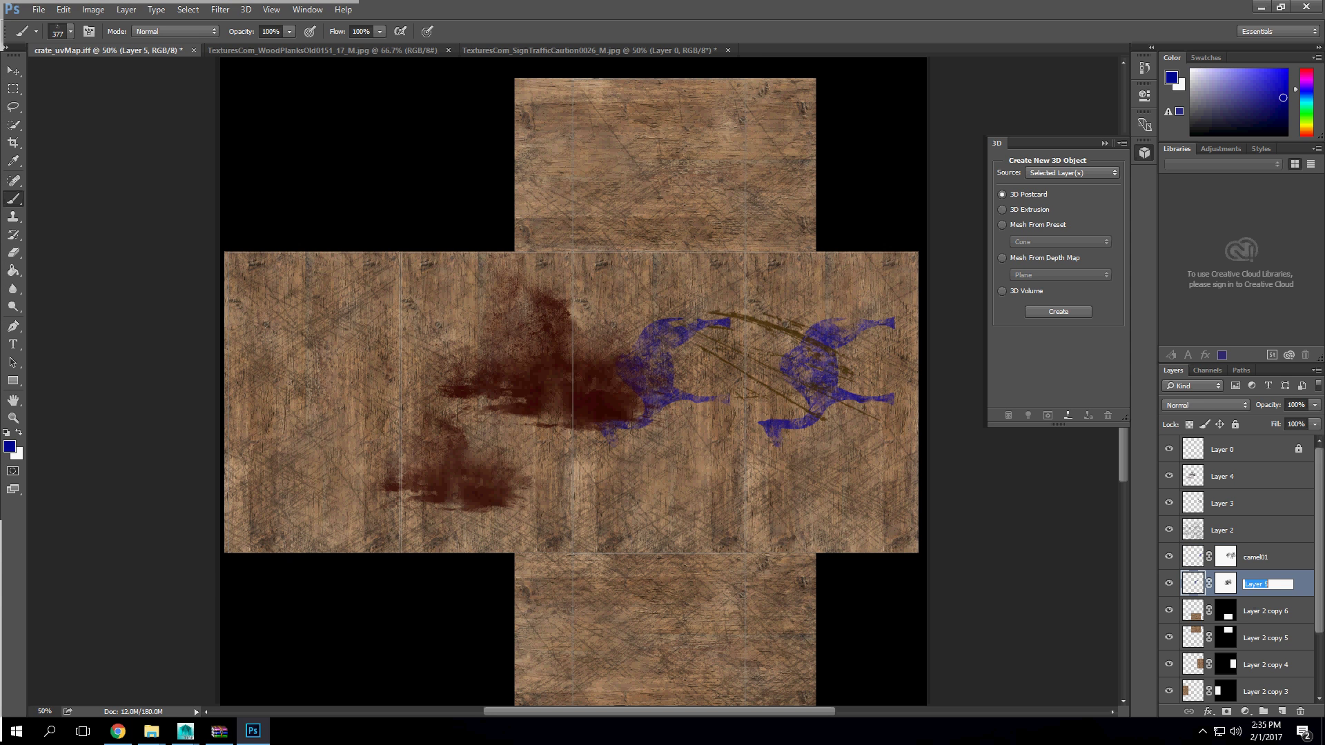
text(camel02)
key(Return)
Step: Rename Layer 4, which holds the dark red stains, as blood
double_click(1222, 477)
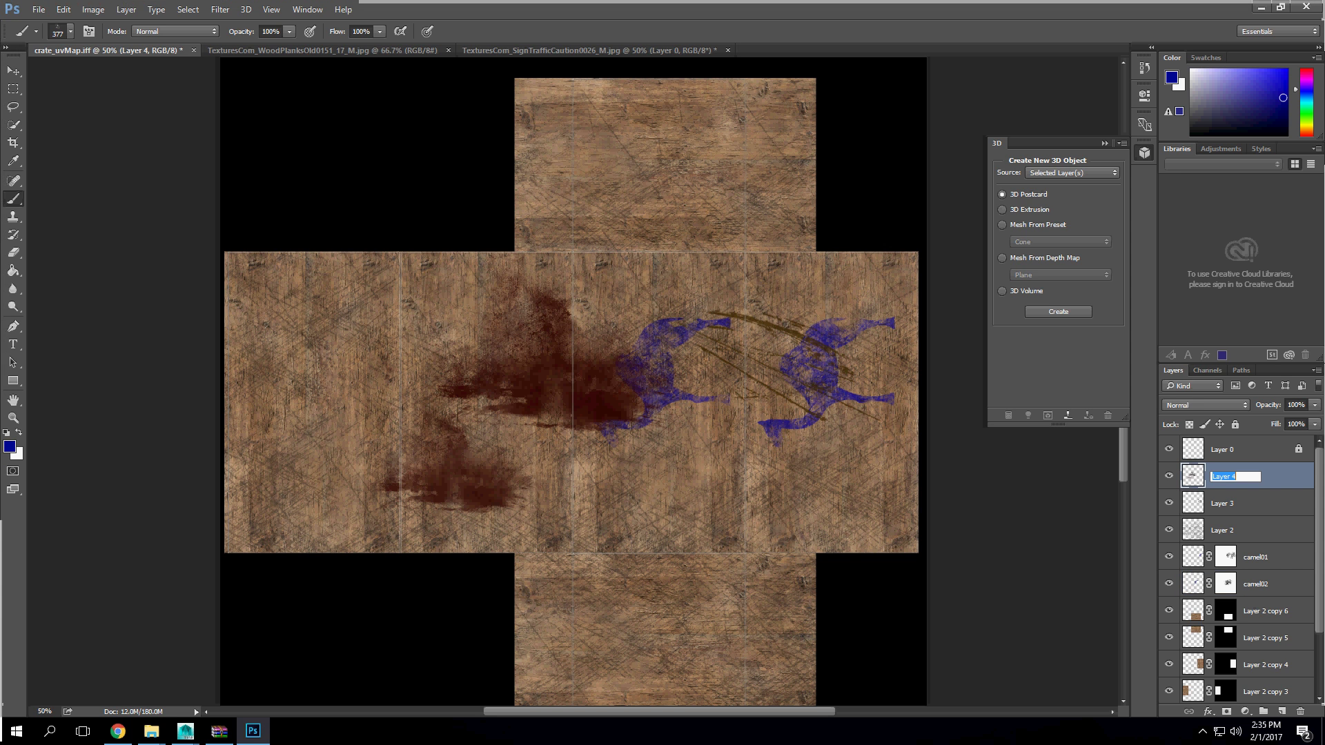
text(bloood)
key(Return)
double_click(1222, 476)
click(1215, 476)
key(BackSpace)
key(Return)
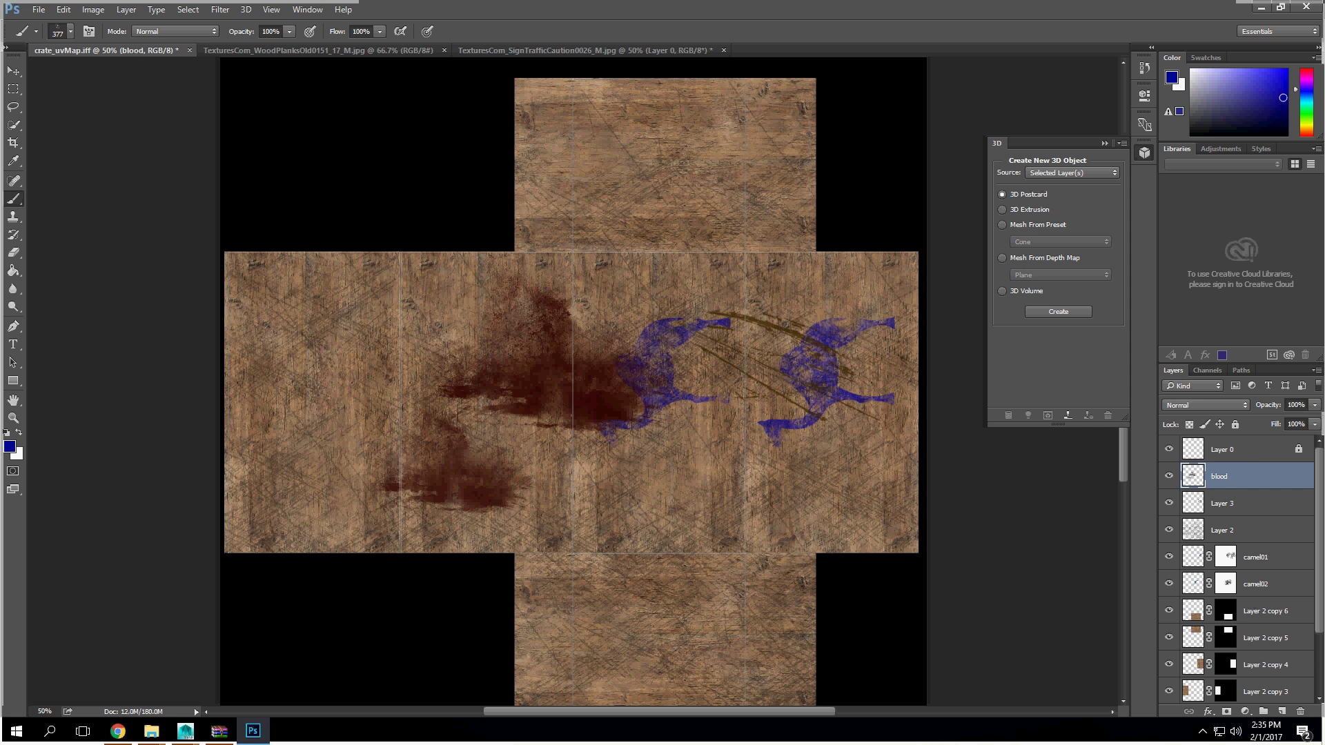
Step: Toggle Layer 3's visibility to check its contents and rename it as scrap
double_click(1222, 504)
click(1169, 503)
click(1169, 503)
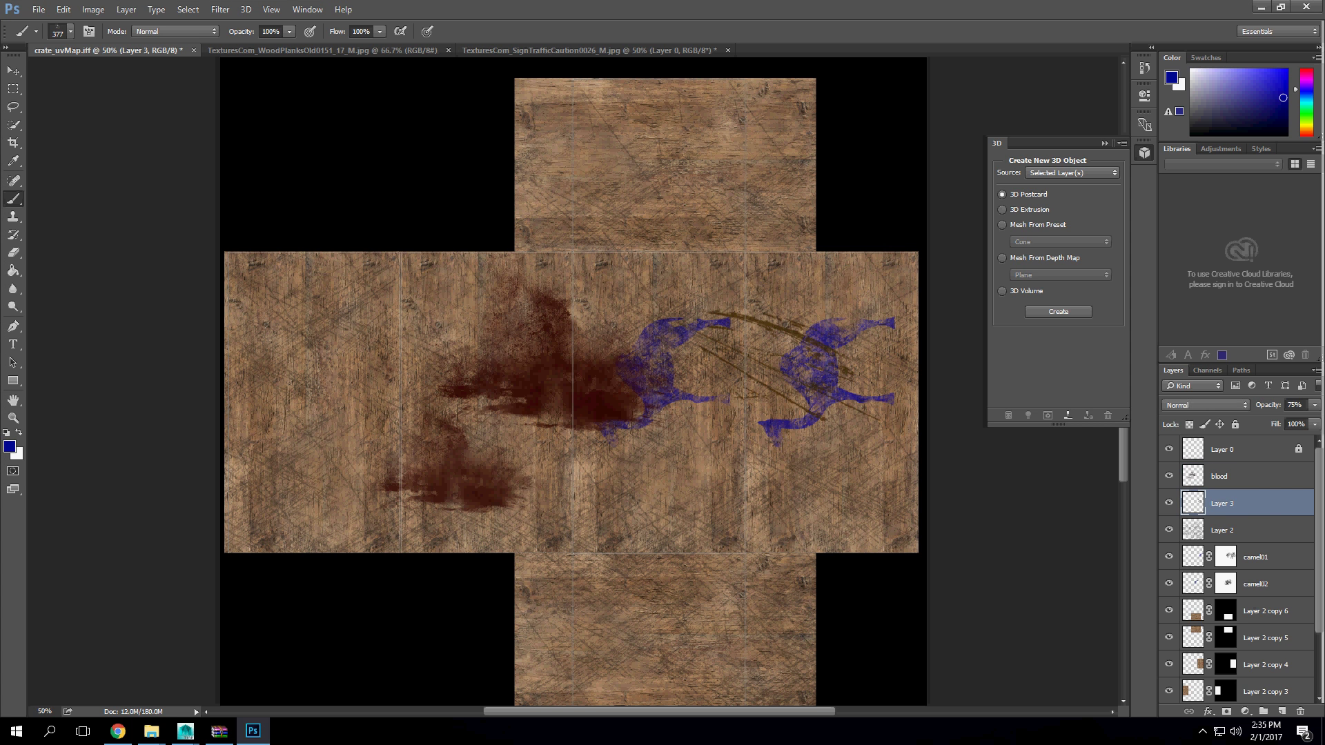
double_click(1223, 504)
text(scrap)
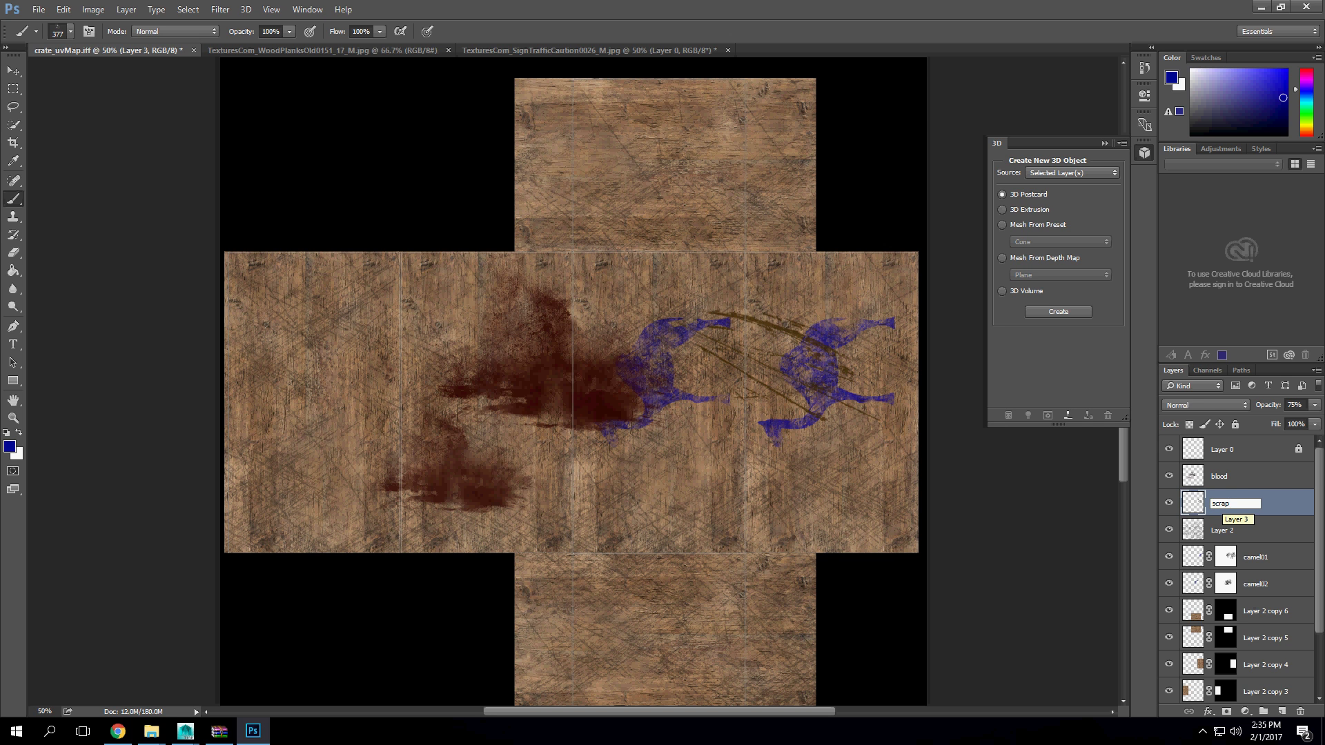
key(Return)
Step: Rename Layer 2, just below the scrap layer, as grime
click(1230, 531)
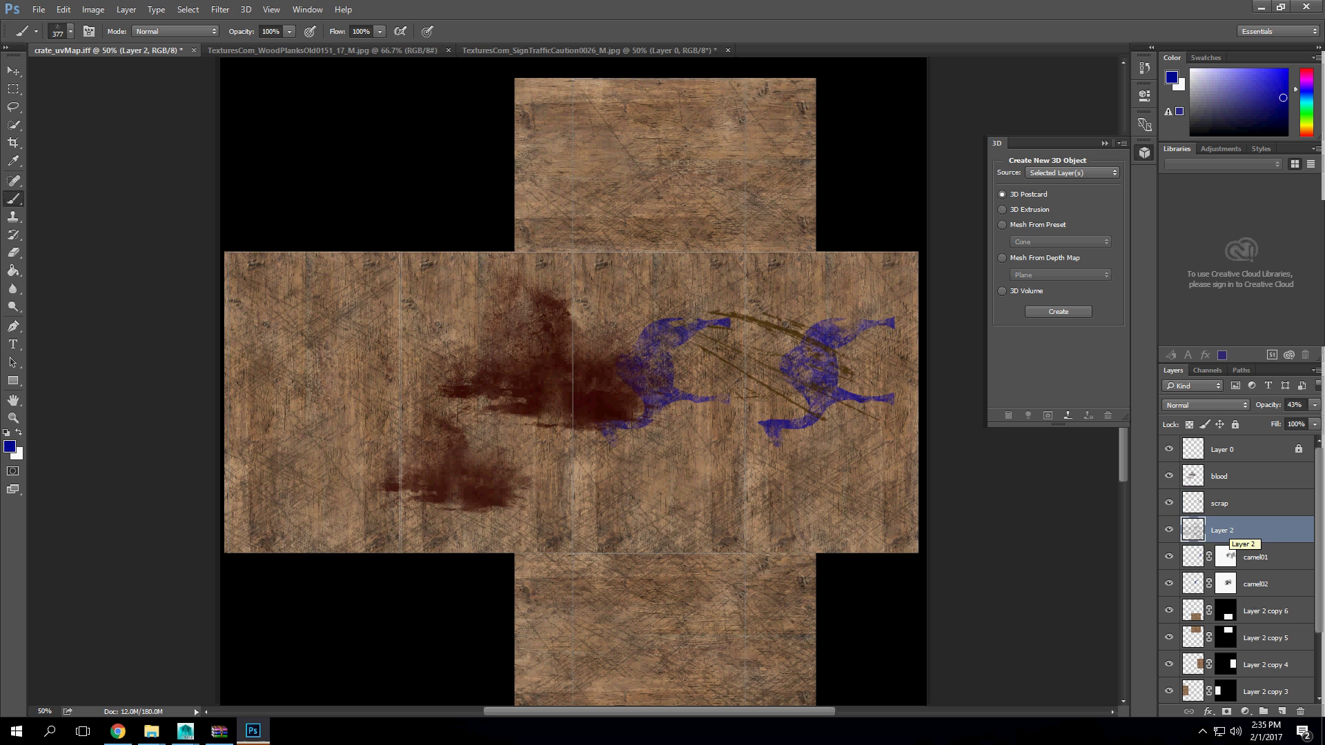
double_click(1224, 529)
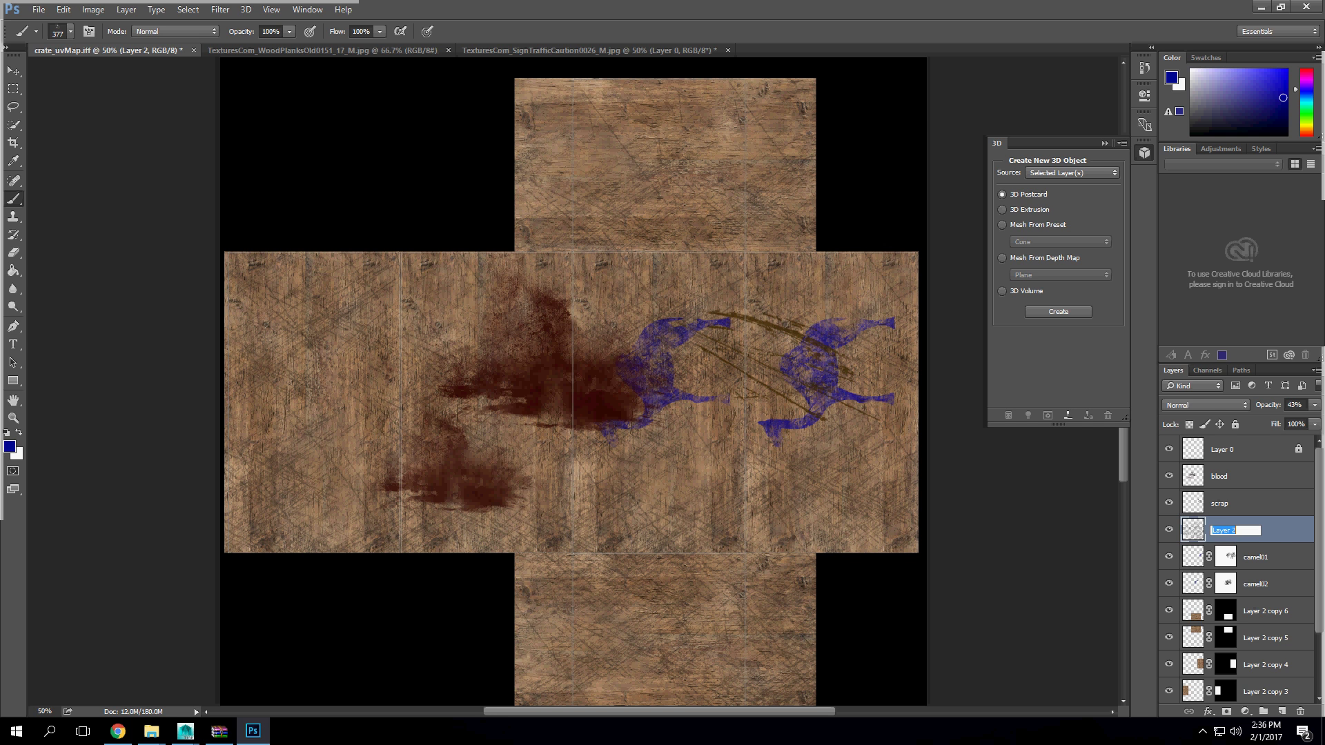
text(grime)
key(Return)
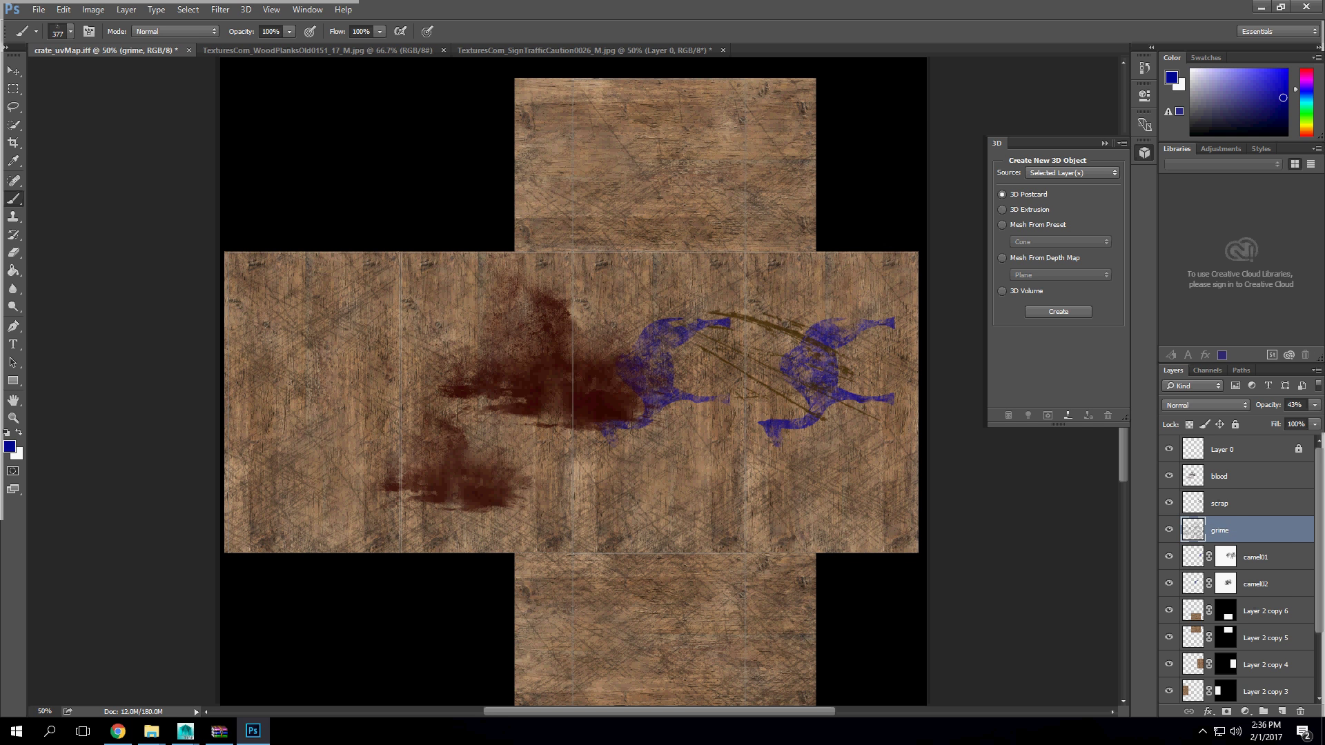
Step: Rename Layer 2 copy 6 as wood and Layer 2 copy 5 as wood02
scroll(1242, 552, down, 3)
click(1266, 529)
double_click(1266, 529)
text(wood)
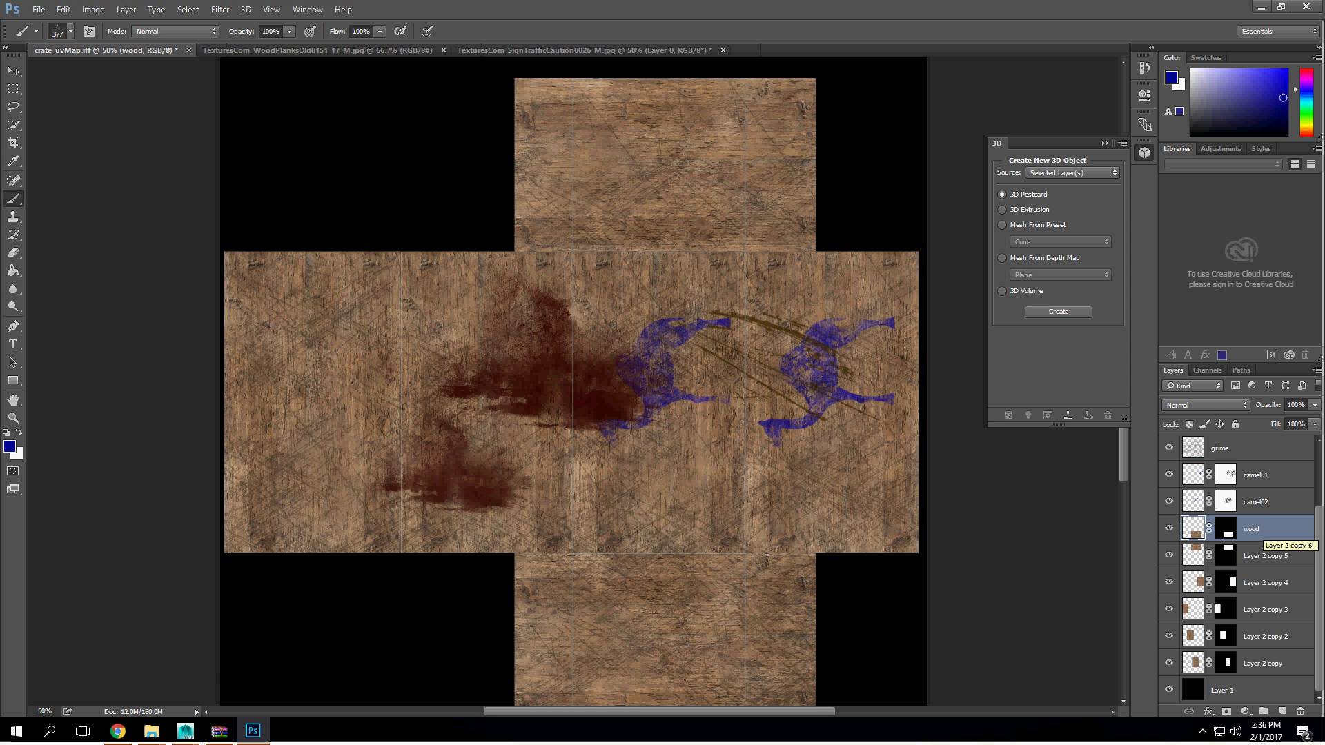
click(1269, 556)
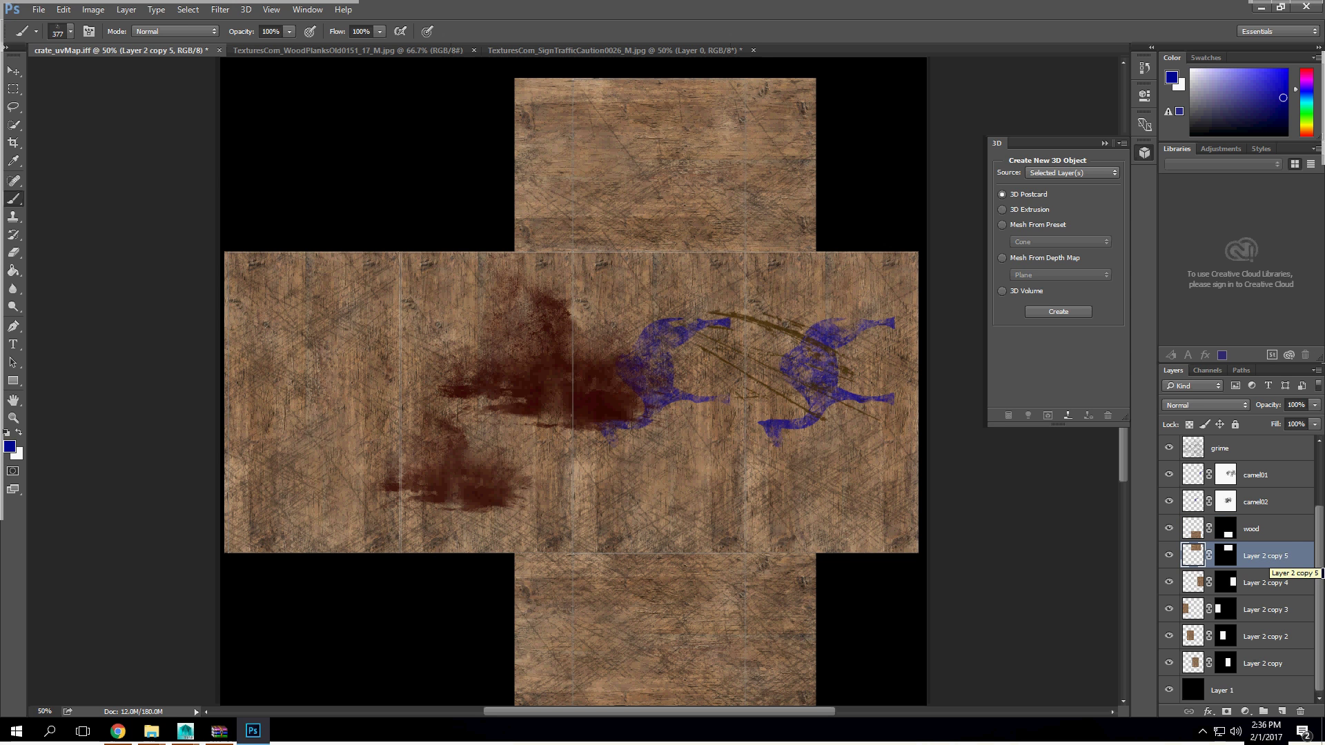
double_click(1268, 556)
text(wood02)
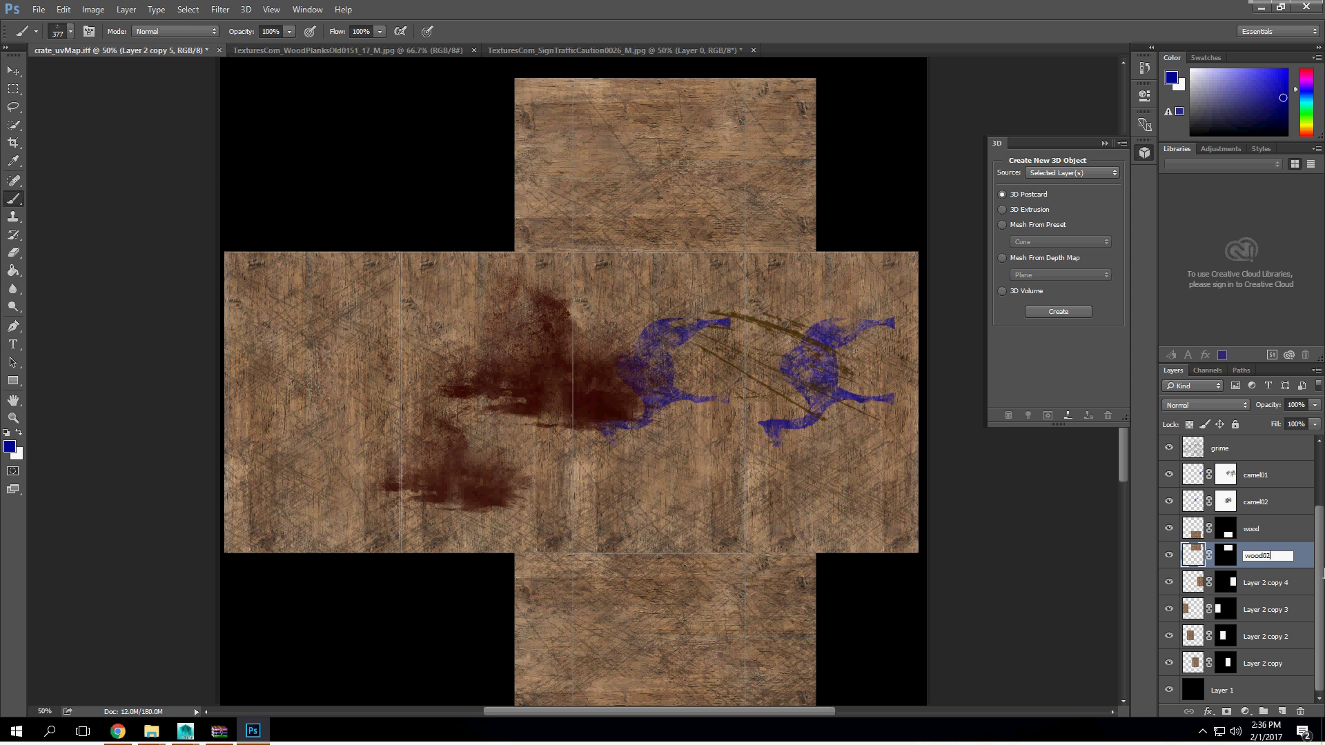
key(Return)
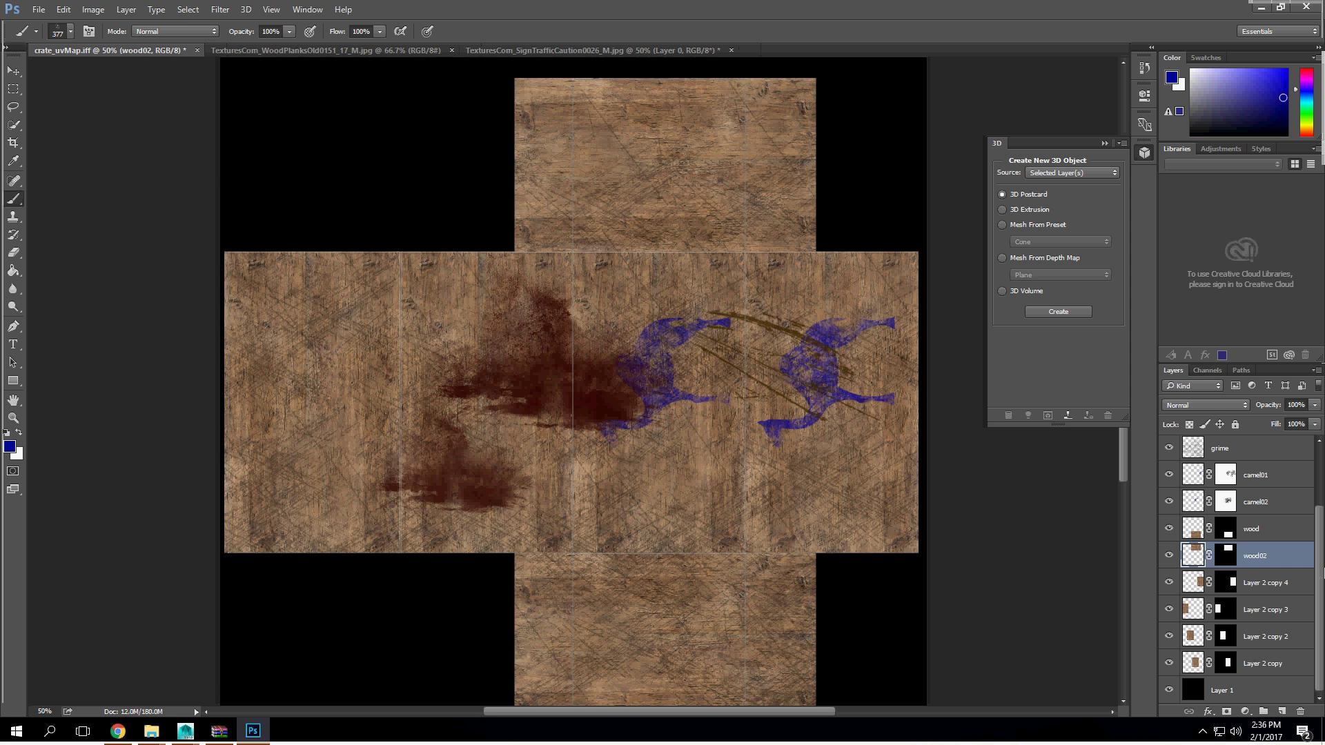
Step: Rename Layer 2 copy 4 as wood03 and Layer 2 copy 3 as wood04
double_click(1268, 583)
text(wood)
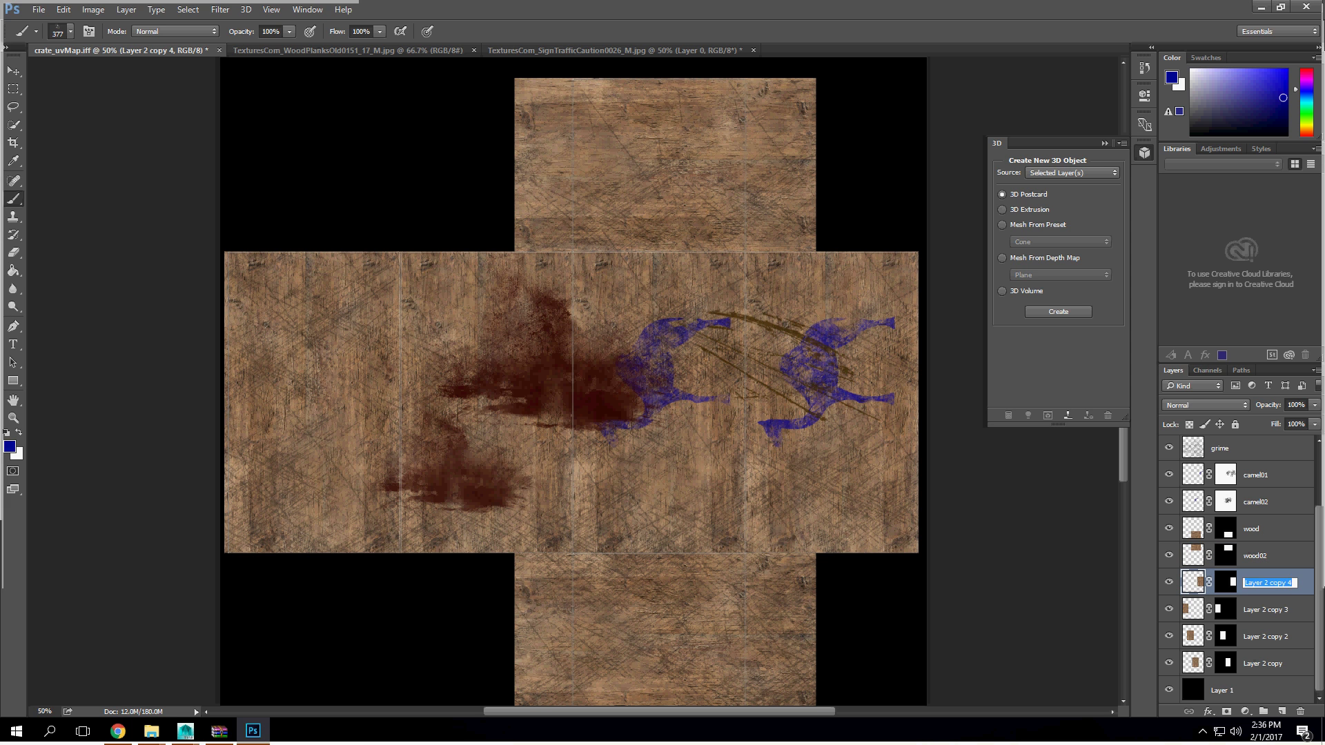
text(03)
key(Return)
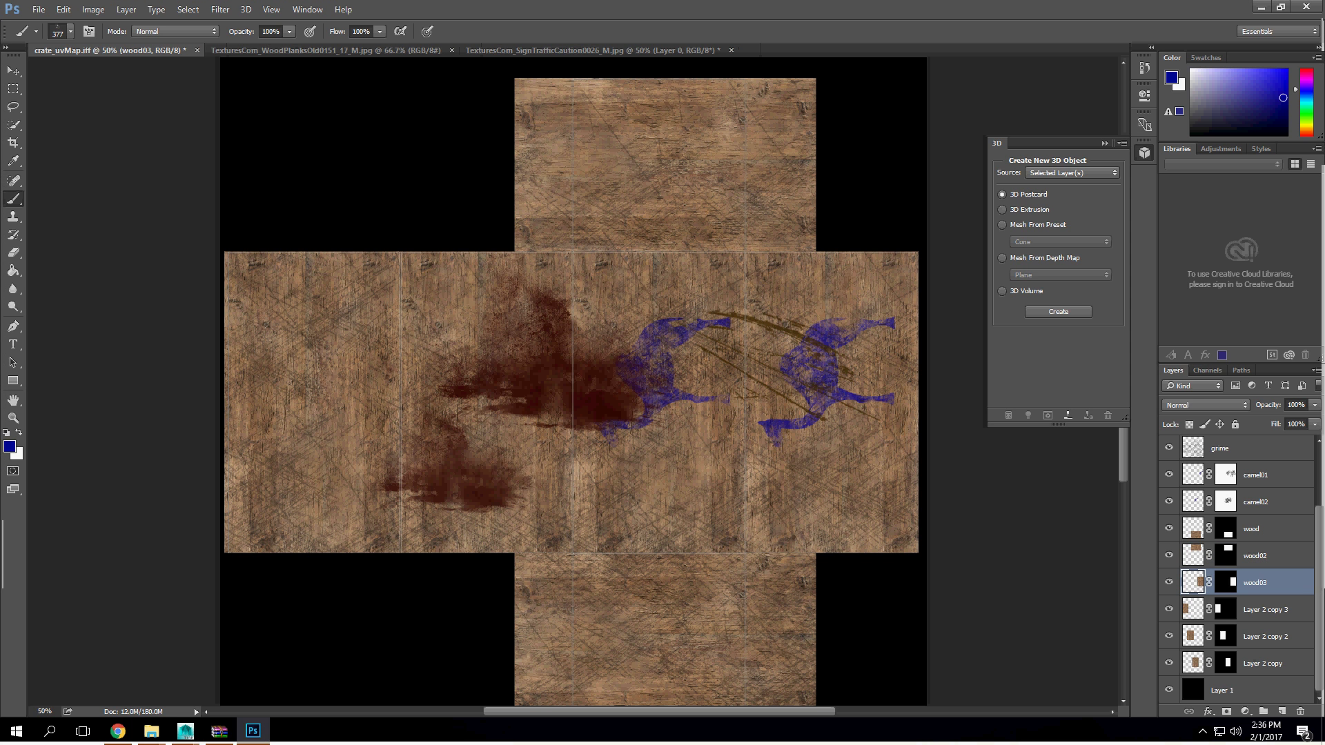
double_click(1265, 609)
text(wood04)
key(Return)
Step: Rename Layer 2 copy 2 as wood05 and Layer 2 copy as wood06
double_click(1266, 636)
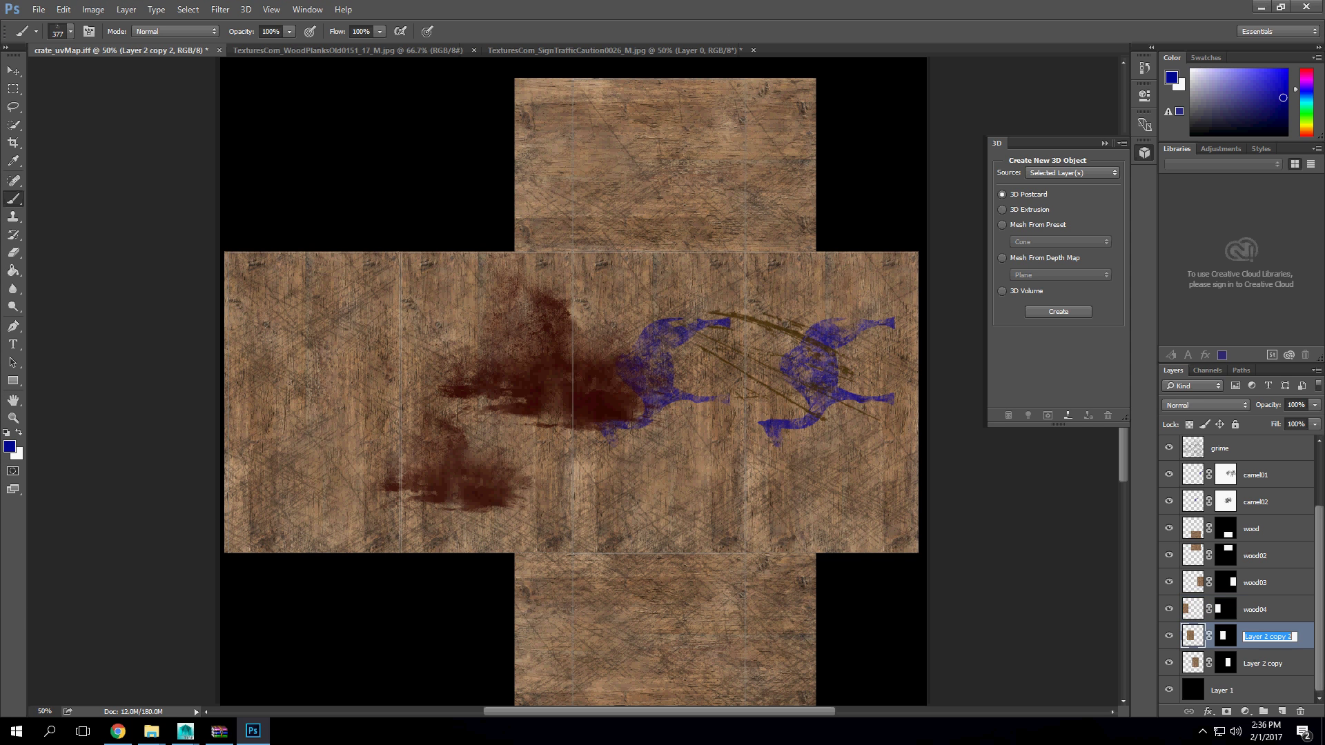
text(wood05)
key(Return)
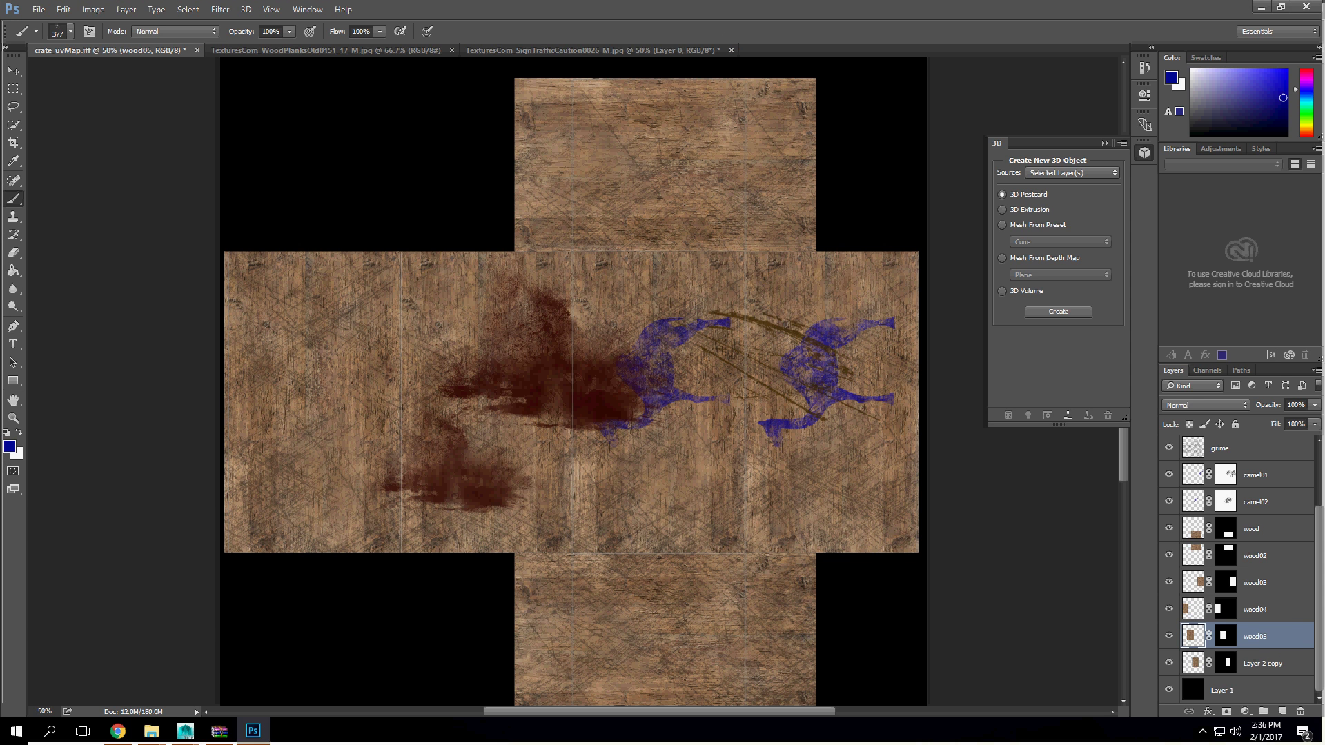
double_click(1266, 664)
text(wood0)
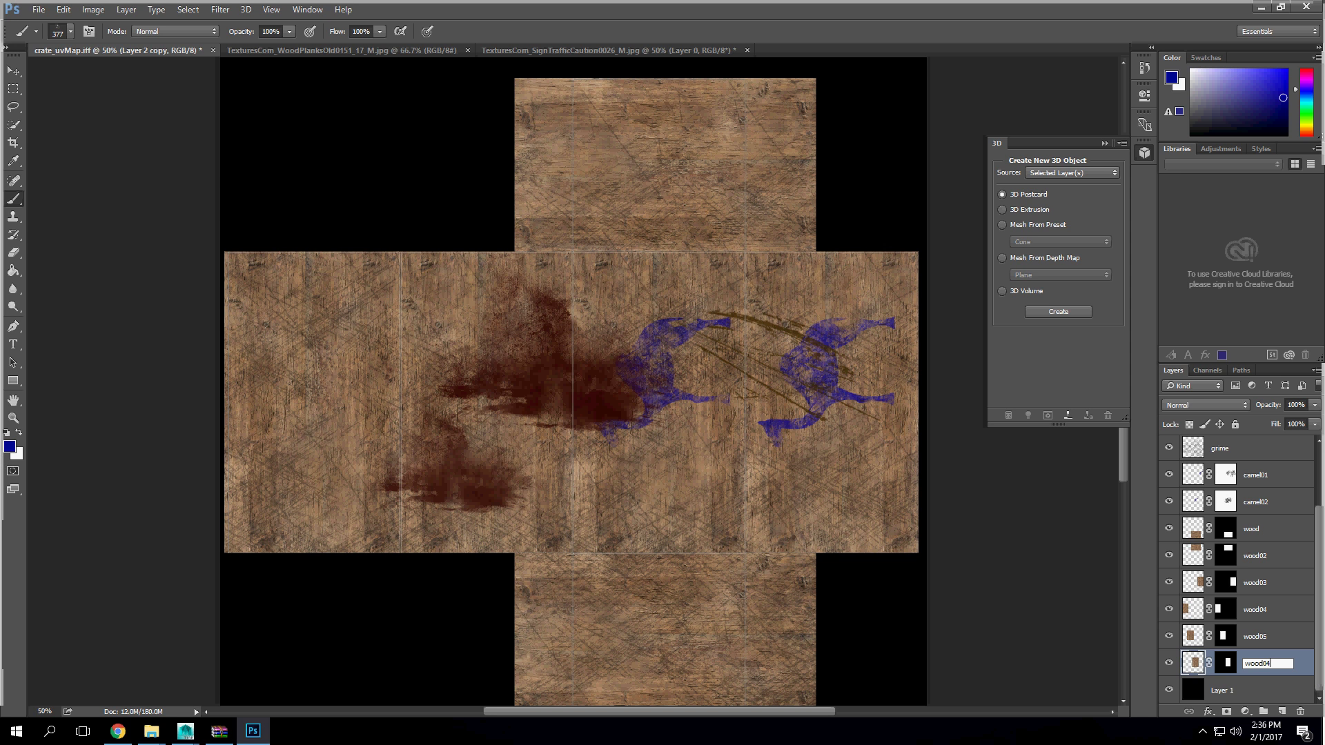
text(6)
key(Return)
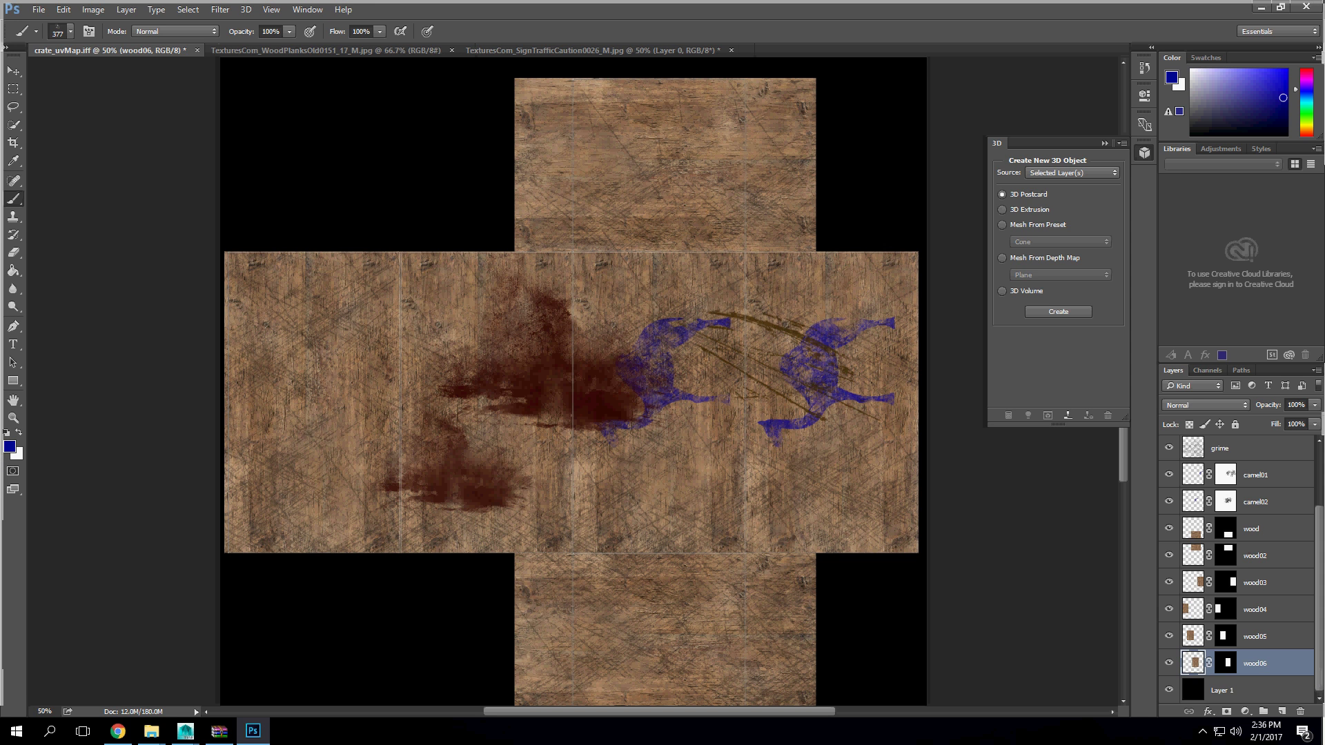
Step: Rename Layer 1, the black background layer, as back
double_click(1222, 691)
text(back)
key(Return)
key(Return)
Step: Hide the locked layer at the top of the layer stack, above the blood layer
scroll(573, 379, up, 2)
scroll(1235, 566, up, 3)
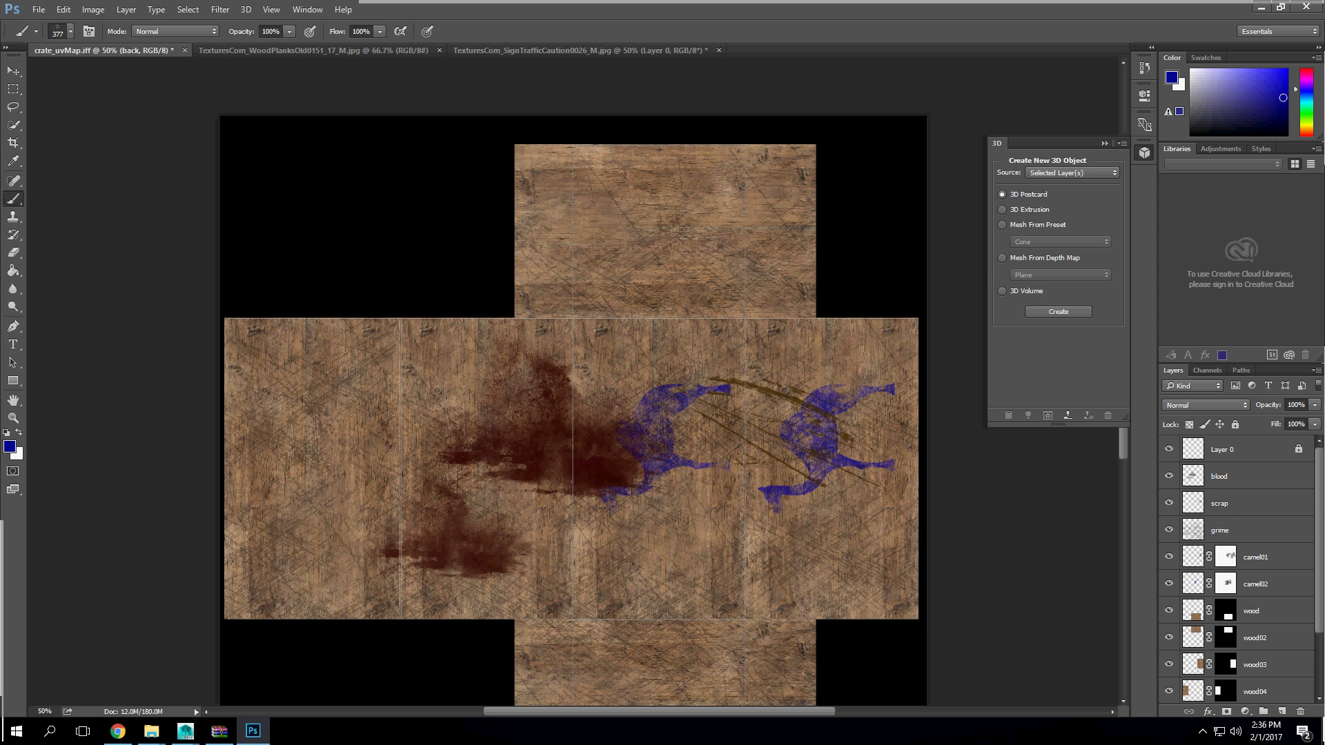
scroll(1235, 566, down, 1)
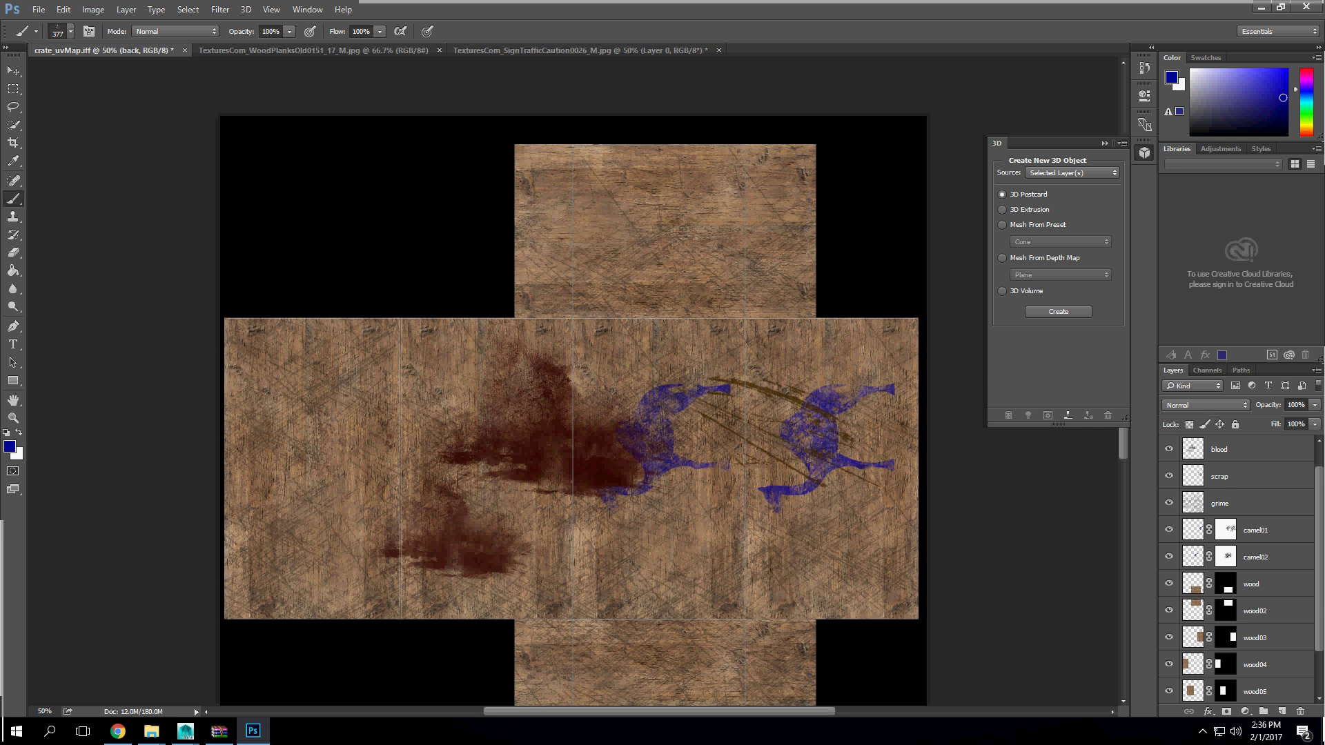
scroll(1239, 569, up, 1)
click(1169, 448)
Step: Save the document as a layered Photoshop PSD named crate_uvMap in the project's images folder, with Maximize Compatibility on
click(39, 9)
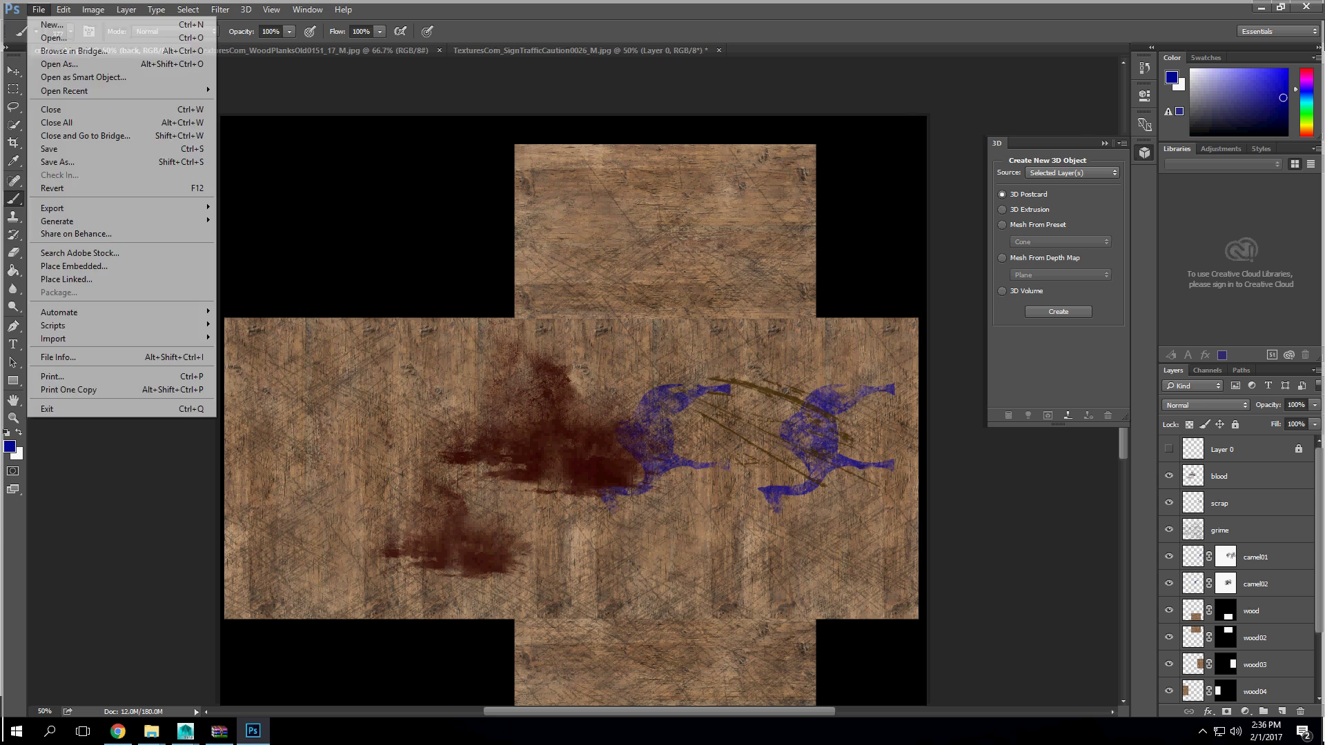
click(59, 162)
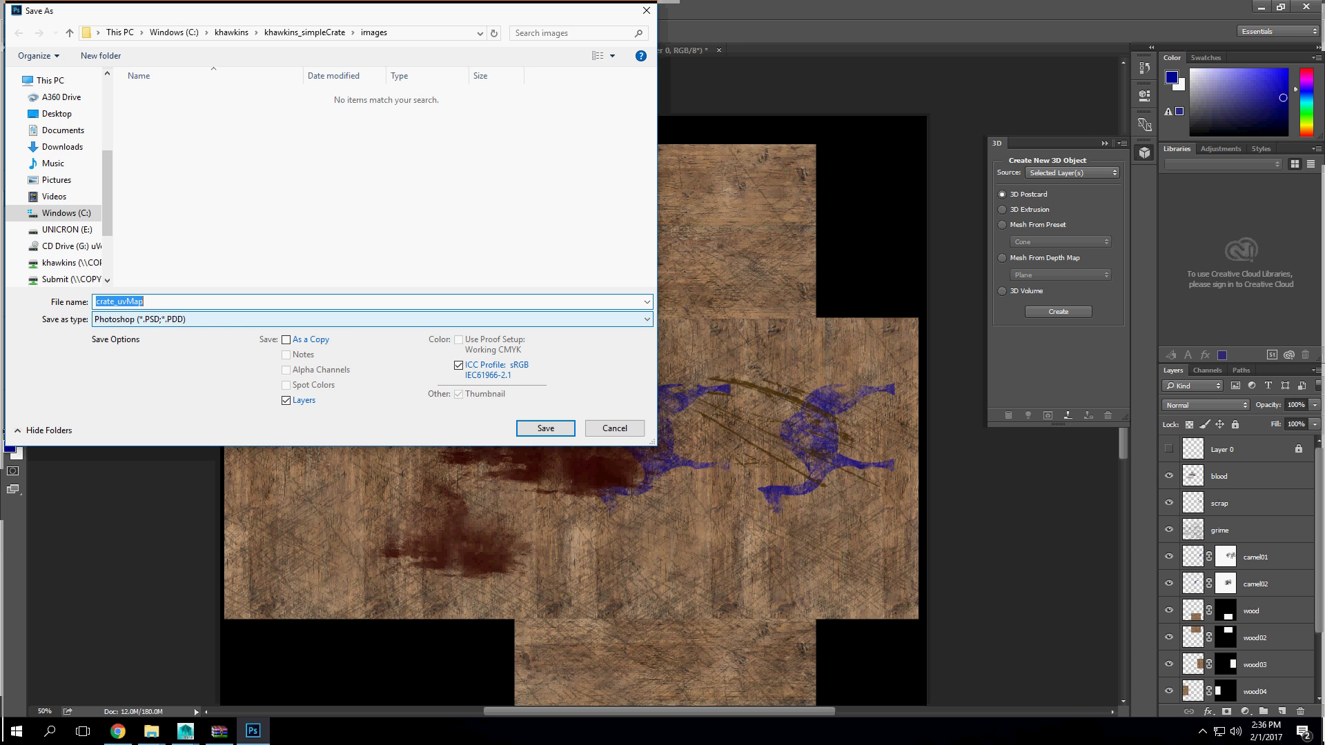
click(165, 302)
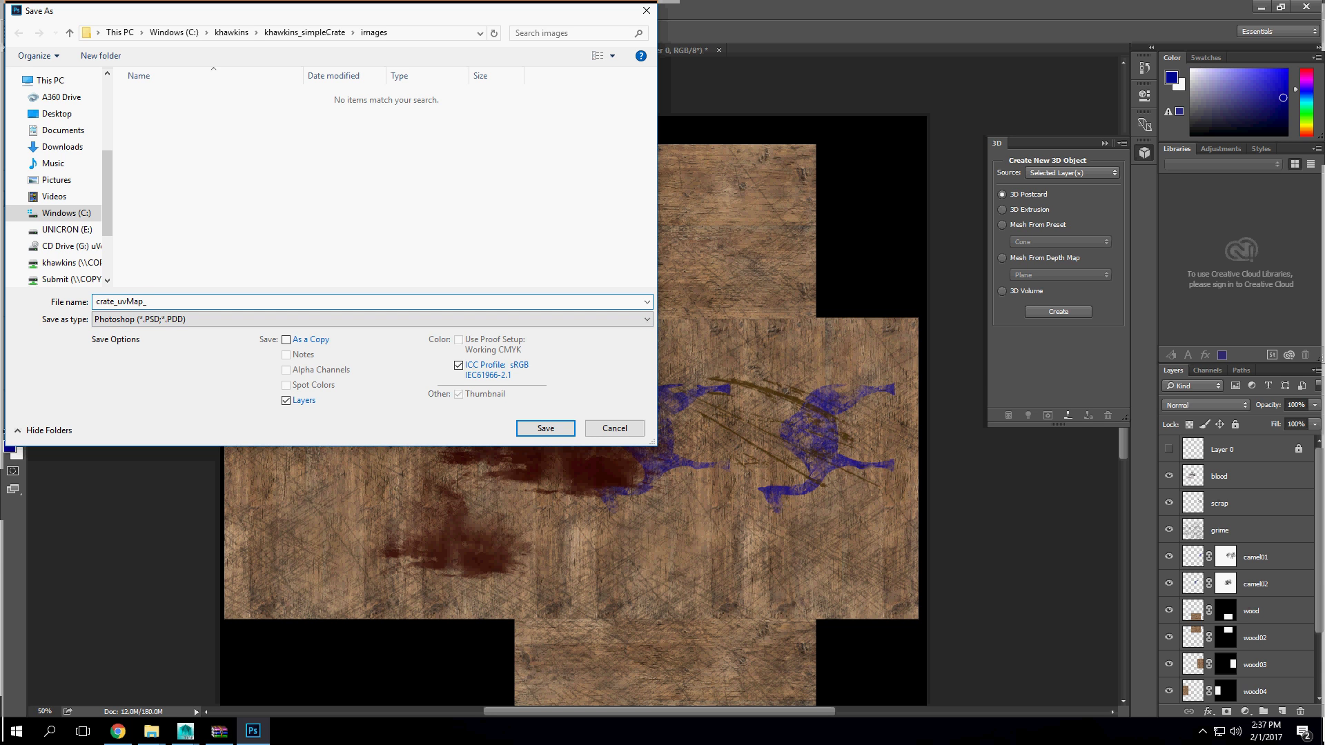
key(BackSpace)
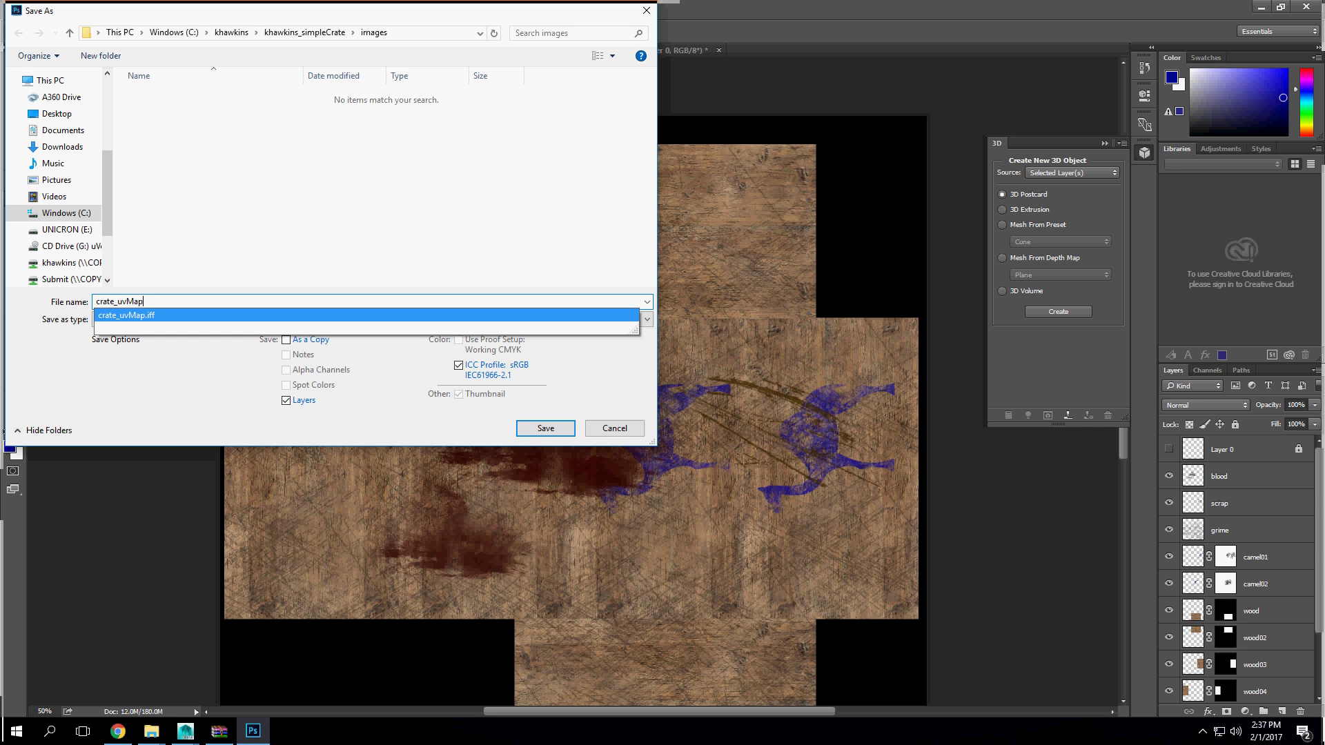
key(Escape)
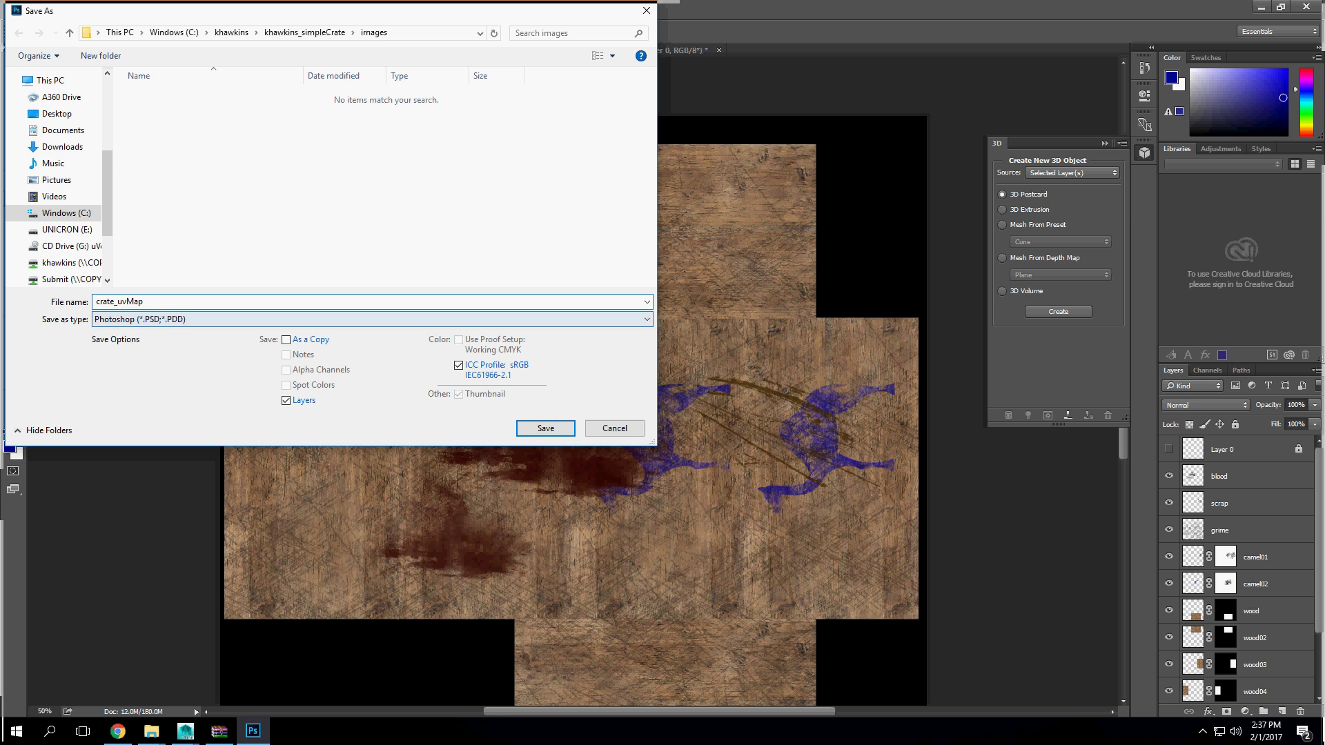
click(545, 428)
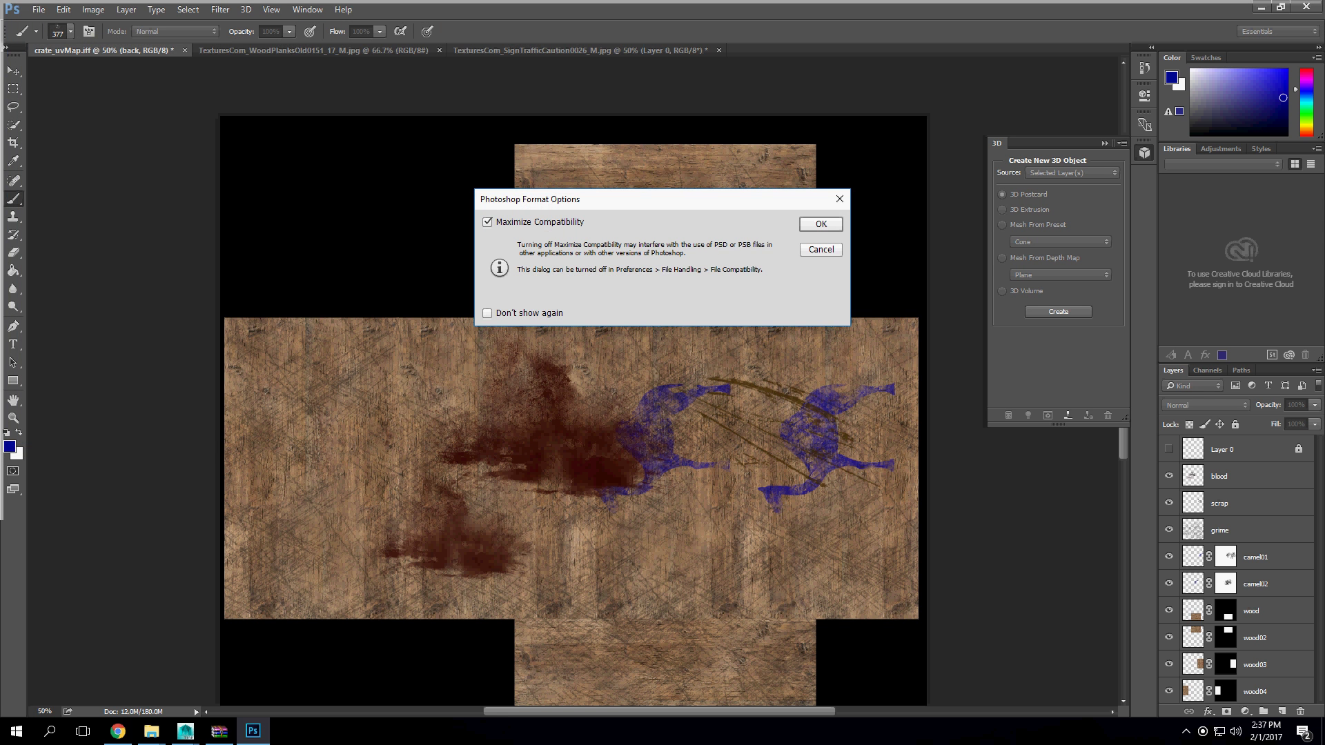
key(Return)
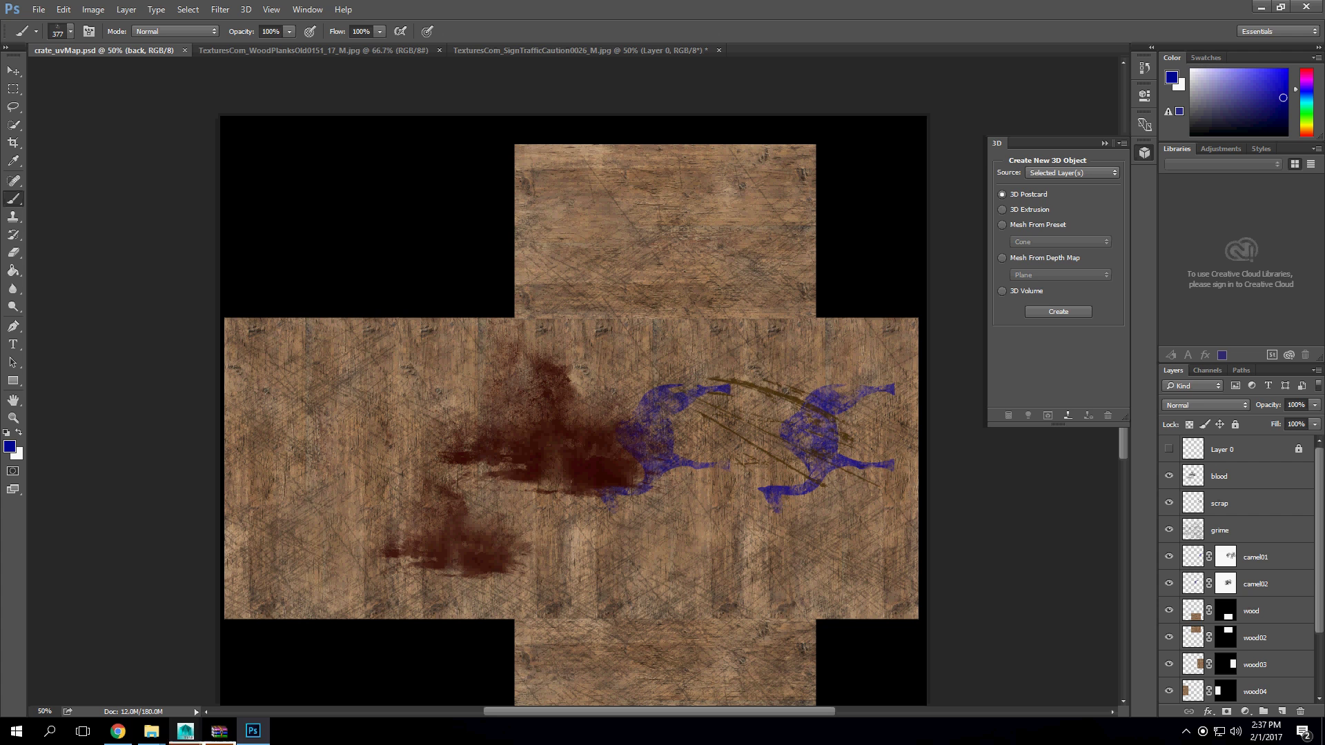
Step: Switch to the crate scene in Maya and break the checker texture's connection to the lambert2 material's Color
mouse_move(185, 730)
click(266, 667)
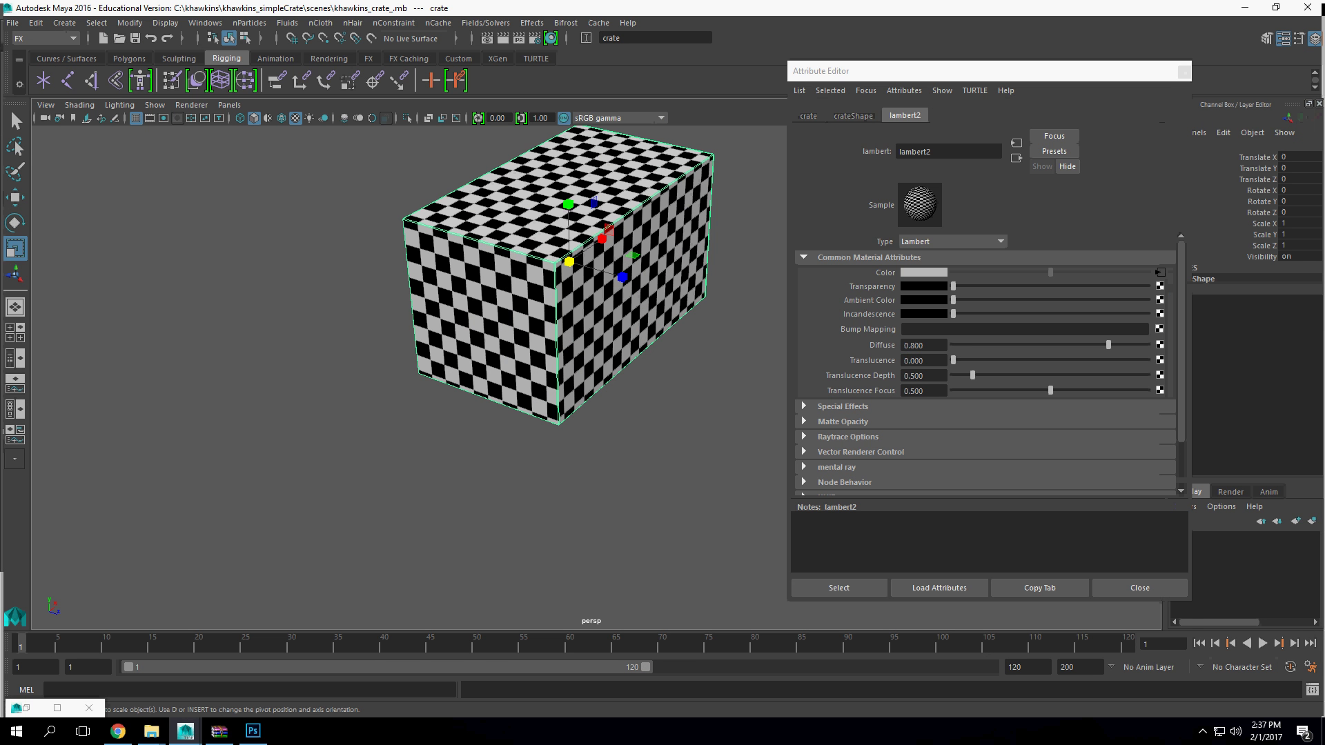
right_click(883, 273)
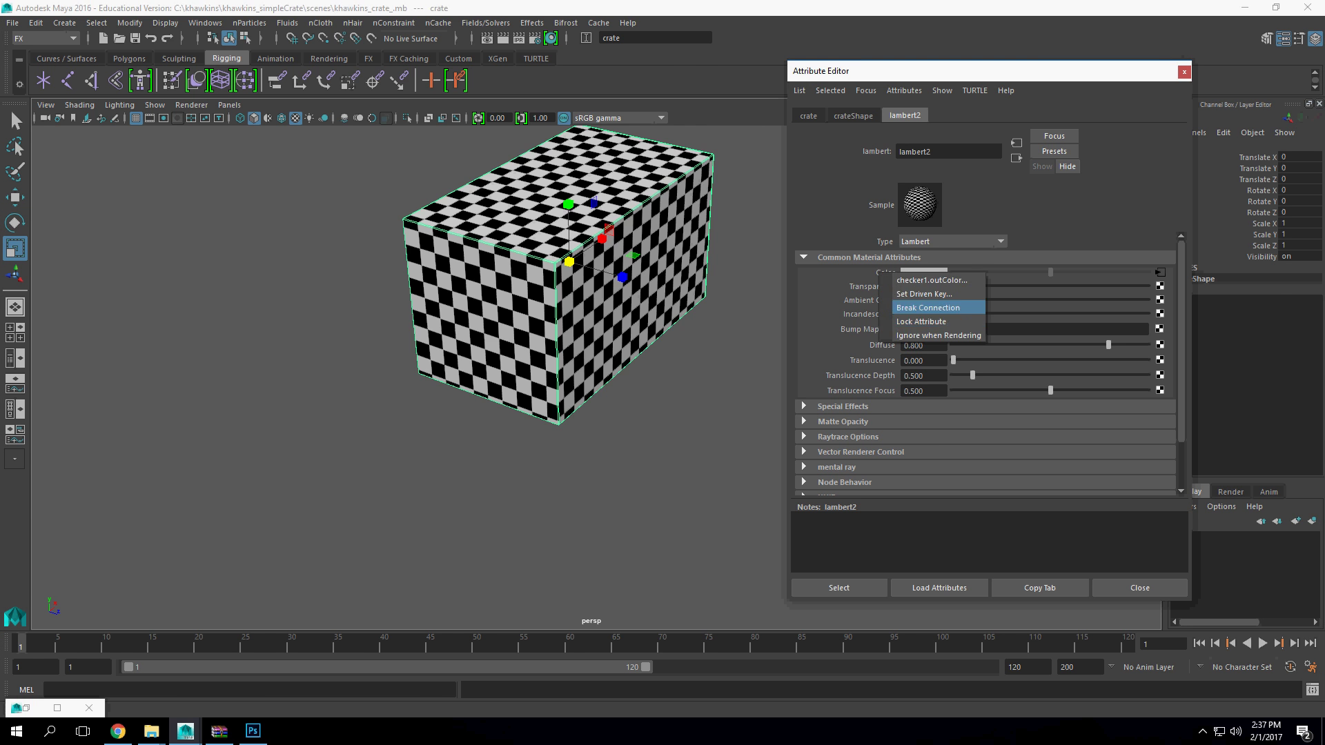
click(924, 325)
Step: Connect a File texture to lambert2's Color and load crate_uvMap.psd from the project's images folder
click(1160, 272)
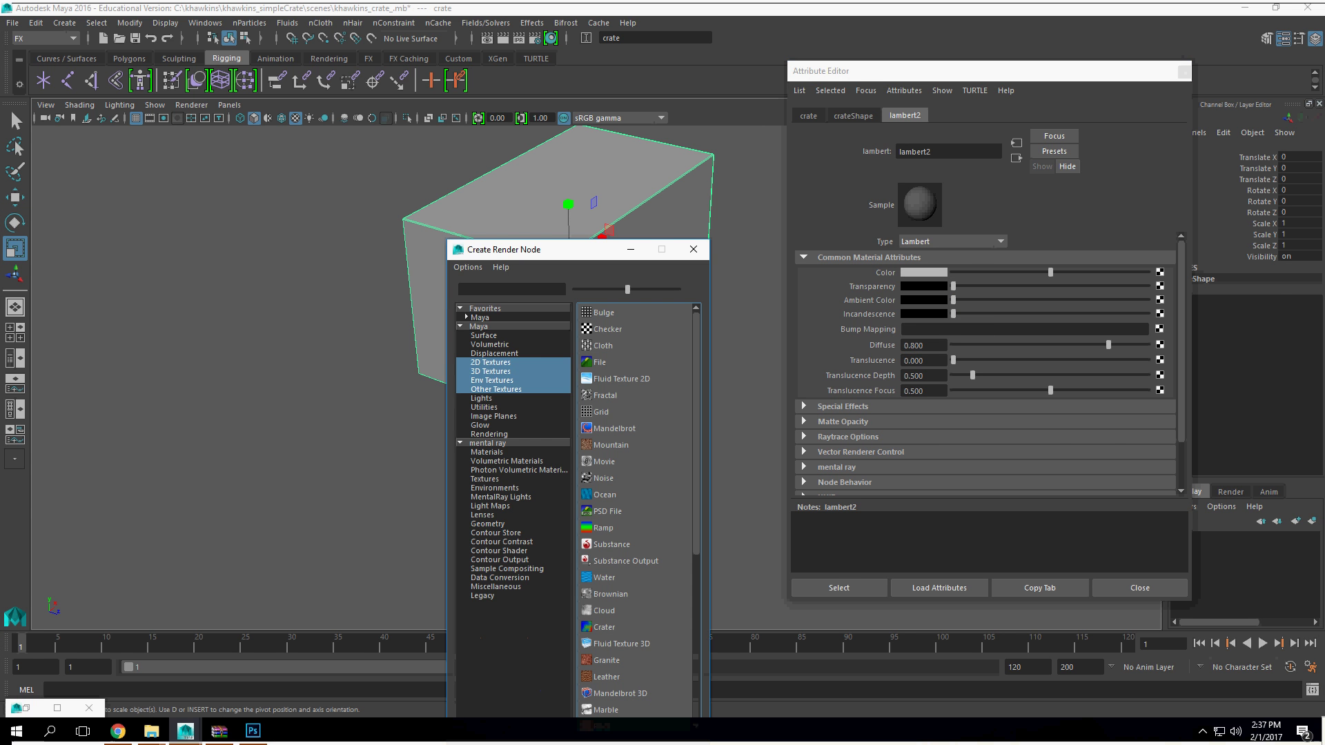
click(596, 363)
click(1164, 305)
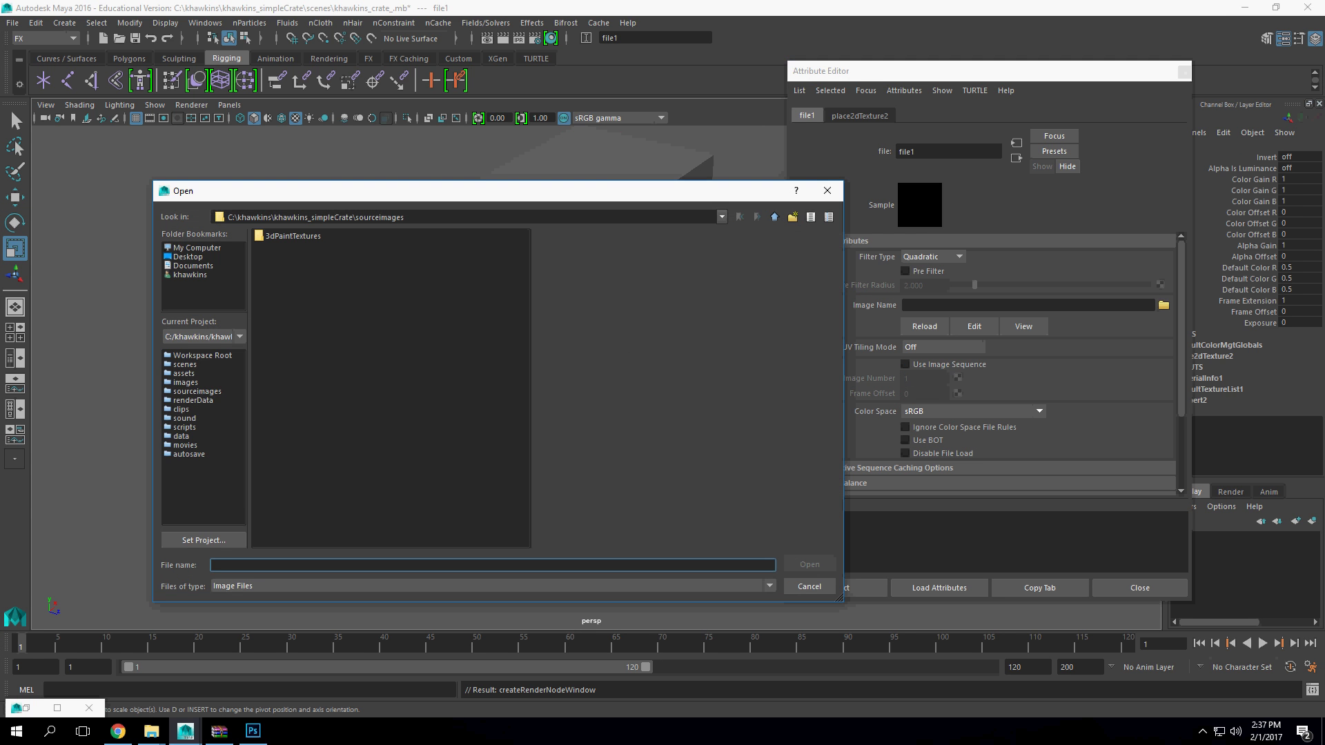
click(775, 217)
double_click(279, 292)
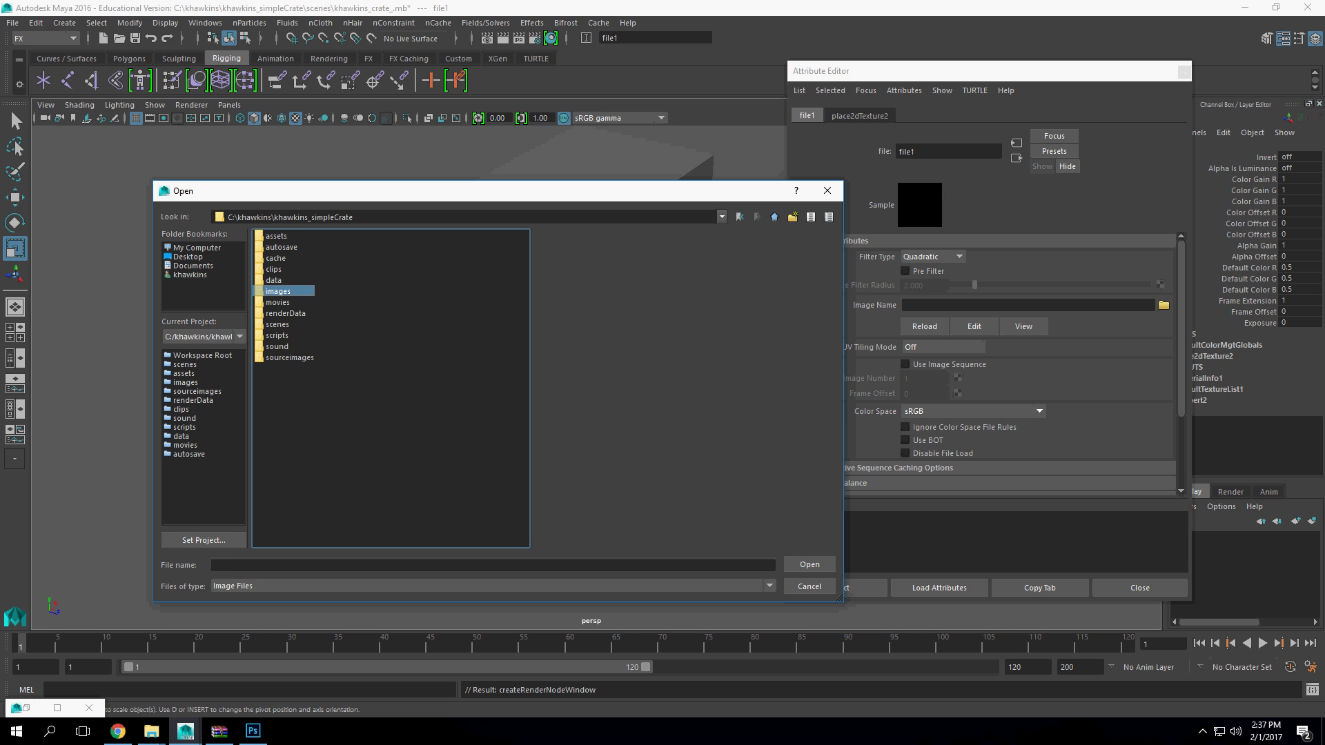
click(295, 247)
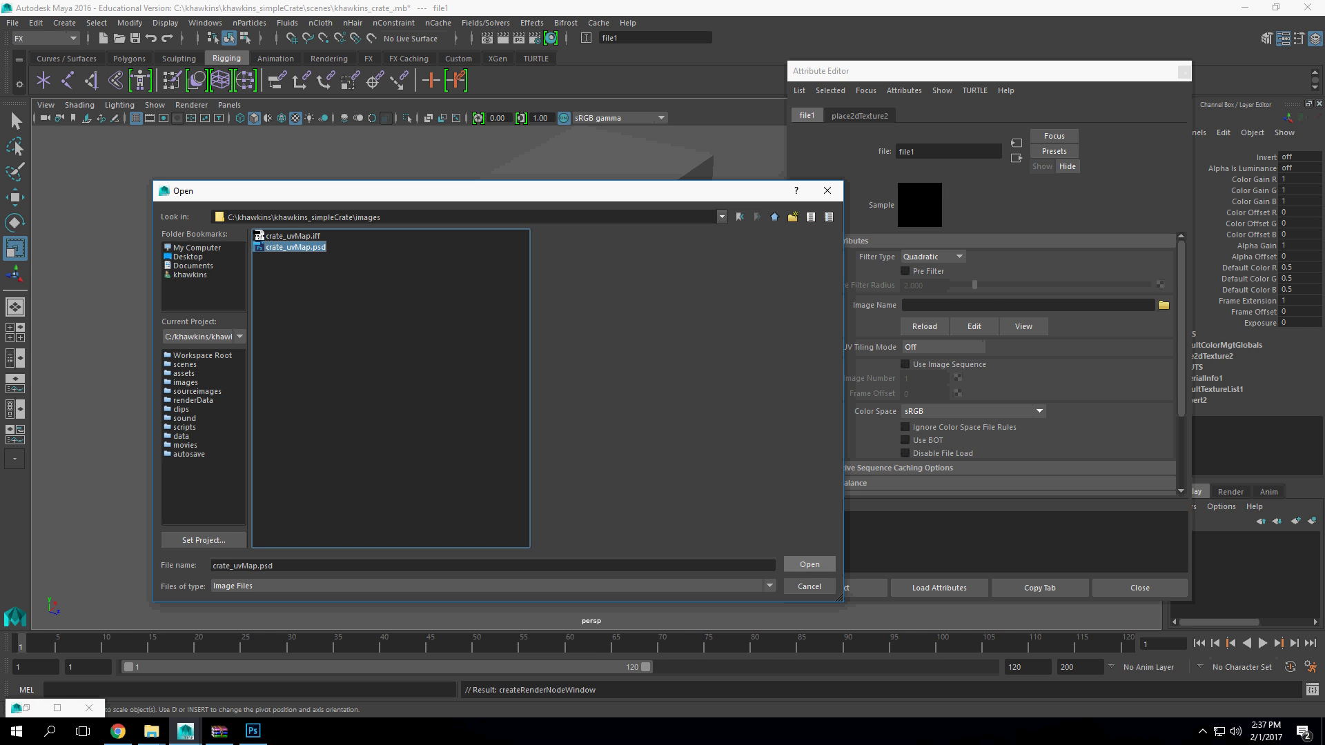
click(810, 564)
Step: Examine the textured crate from several sides, checking how the wood, blood stains and camel symbols sit on its faces
drag(387, 310, 738, 297)
drag(538, 359, 659, 441)
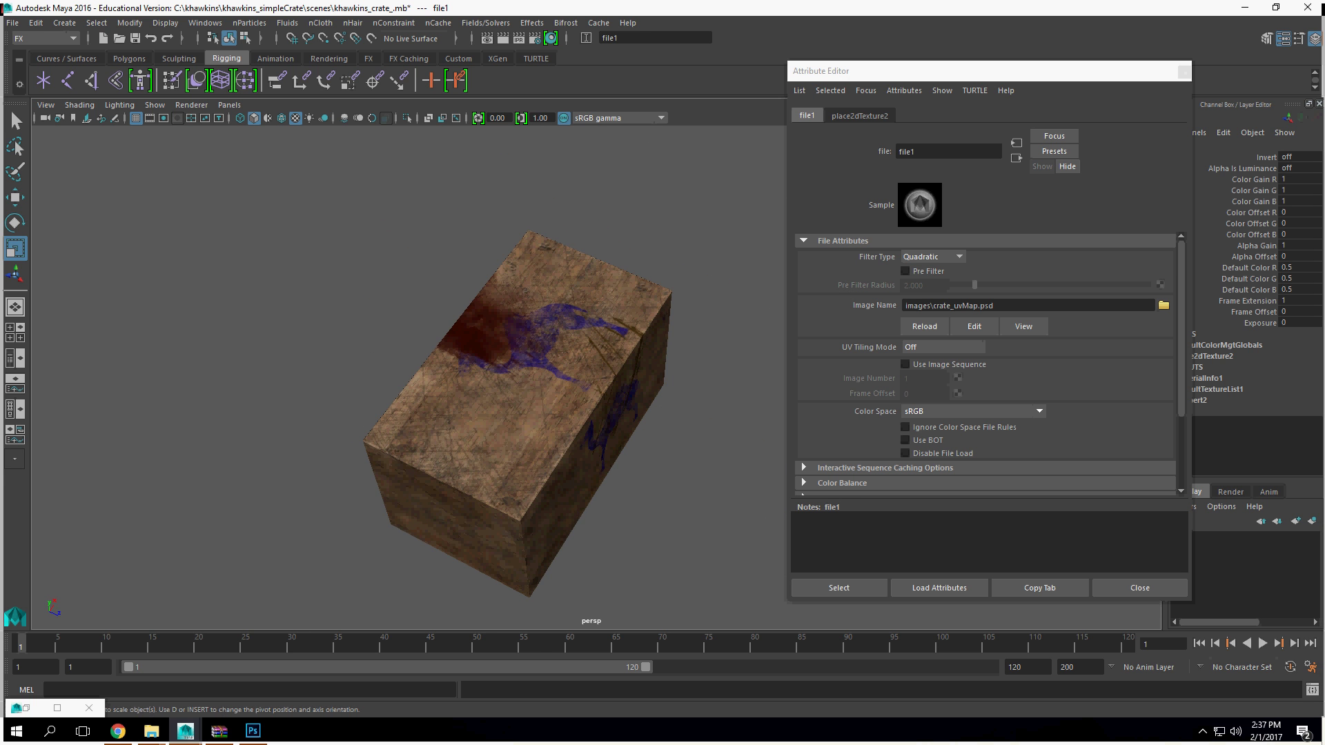
drag(507, 386, 345, 283)
mouse_move(552, 331)
mouse_down()
mouse_move(504, 344)
mouse_move(477, 421)
mouse_move(290, 352)
mouse_move(463, 335)
mouse_move(552, 359)
mouse_move(573, 400)
mouse_move(567, 352)
mouse_up()
scroll(572, 377, up, 2)
scroll(573, 376, down, 2)
drag(428, 312, 421, 295)
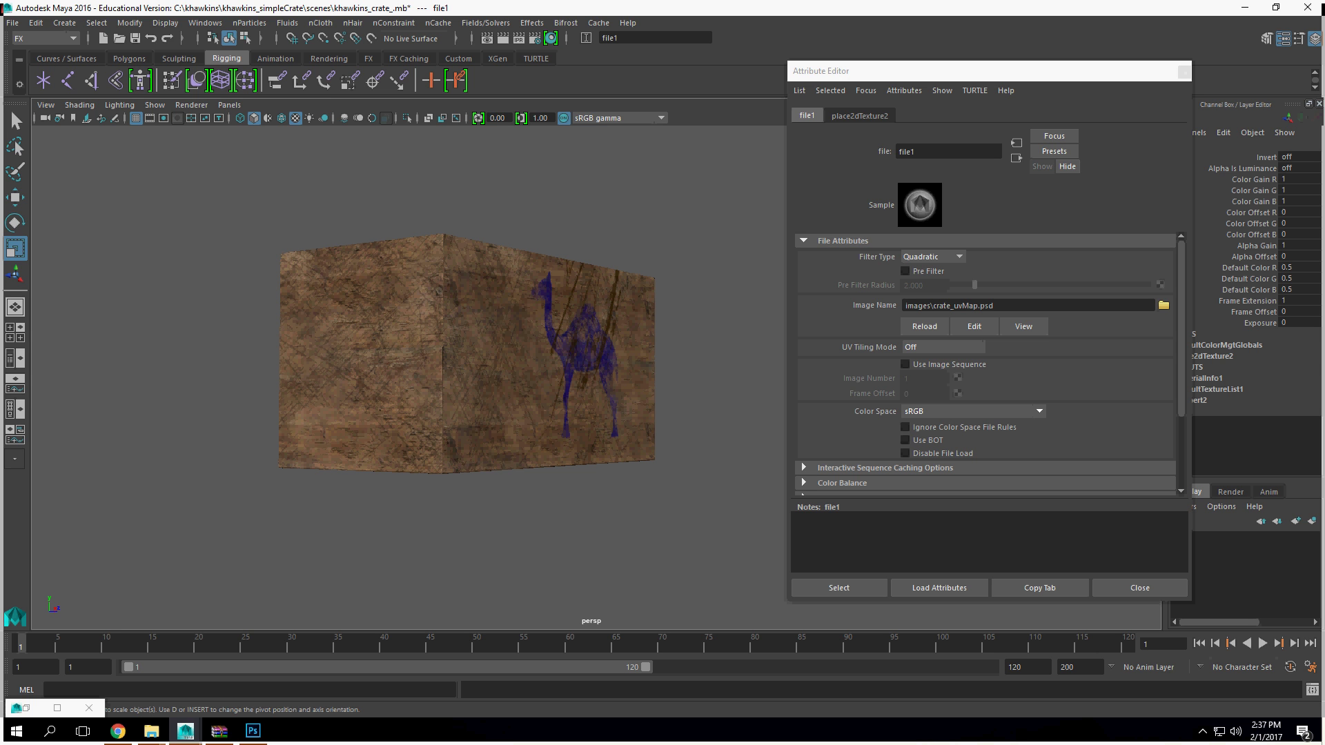
click(1202, 731)
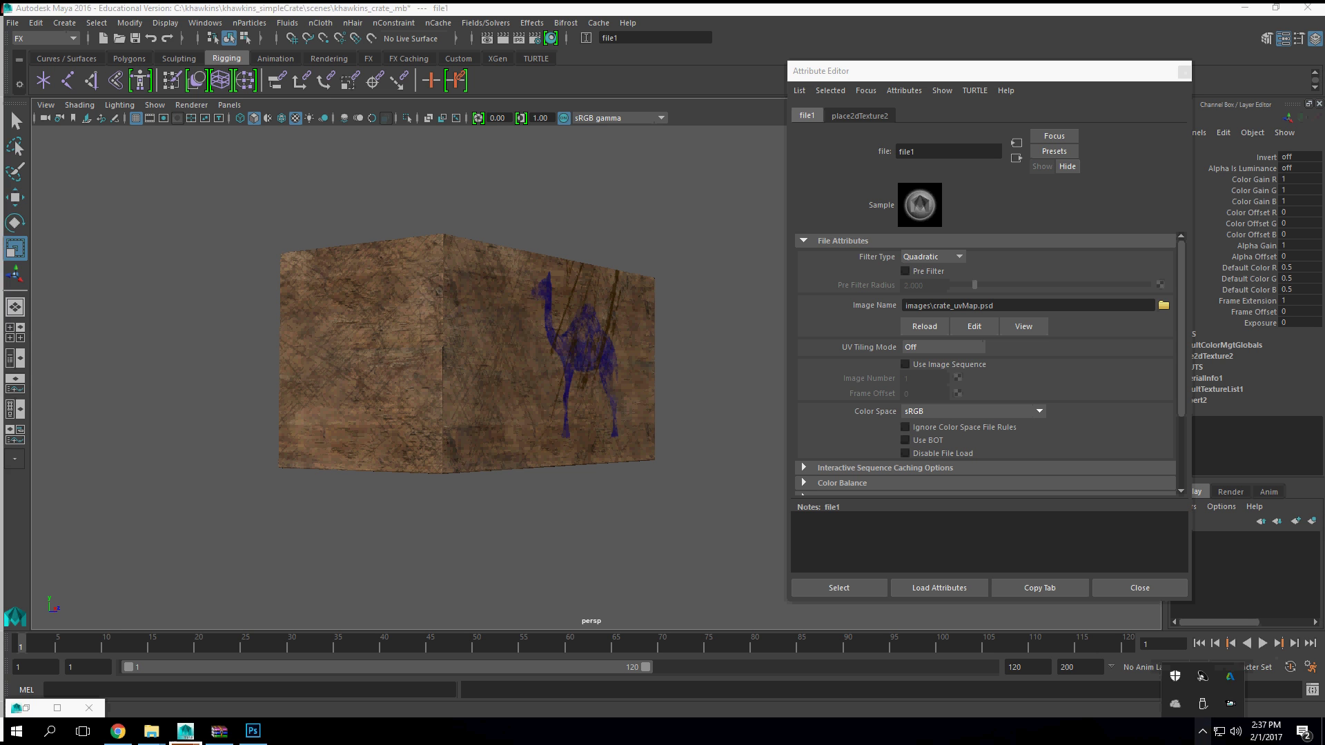